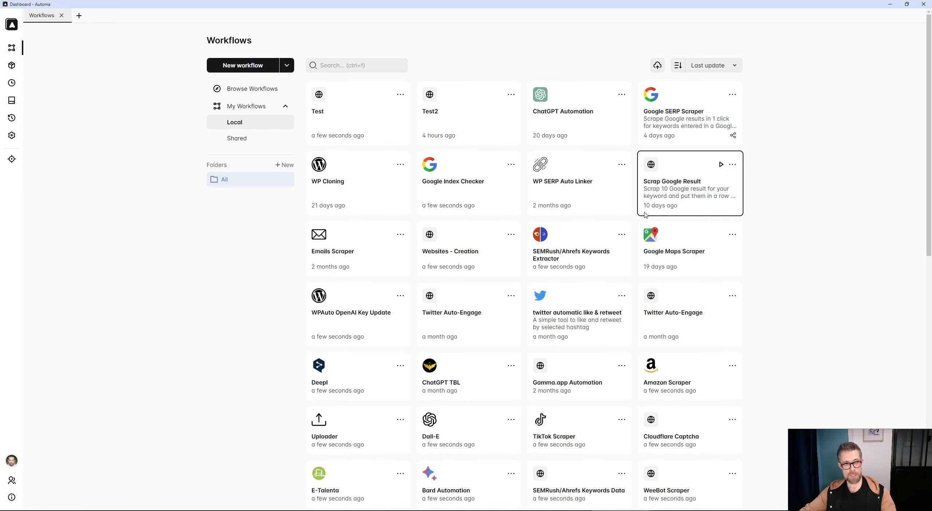
Create a new workflow named SEO Scraper
{"action": "left_click", "coordinate": [249, 68]}
{"action": "type", "text": "SE"}
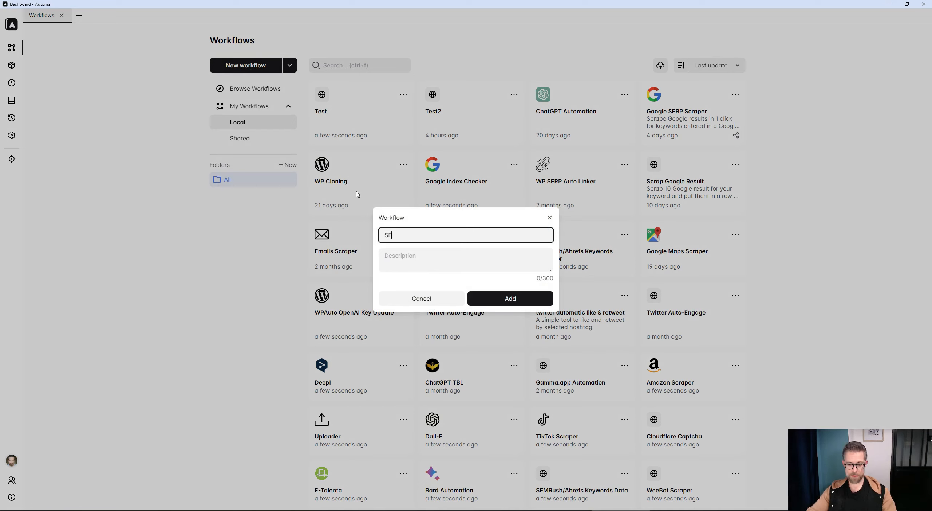
{"action": "type", "text": "O Scraper"}
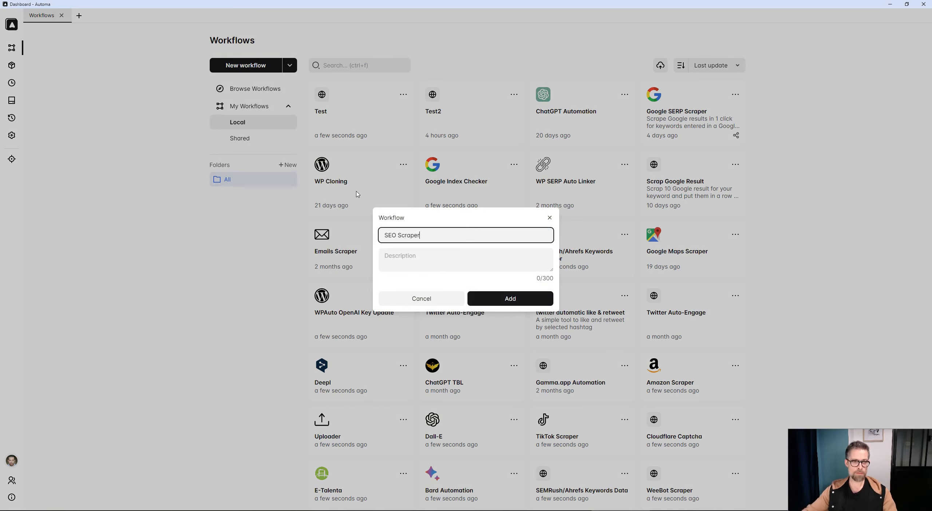
{"action": "left_click", "coordinate": [517, 299]}
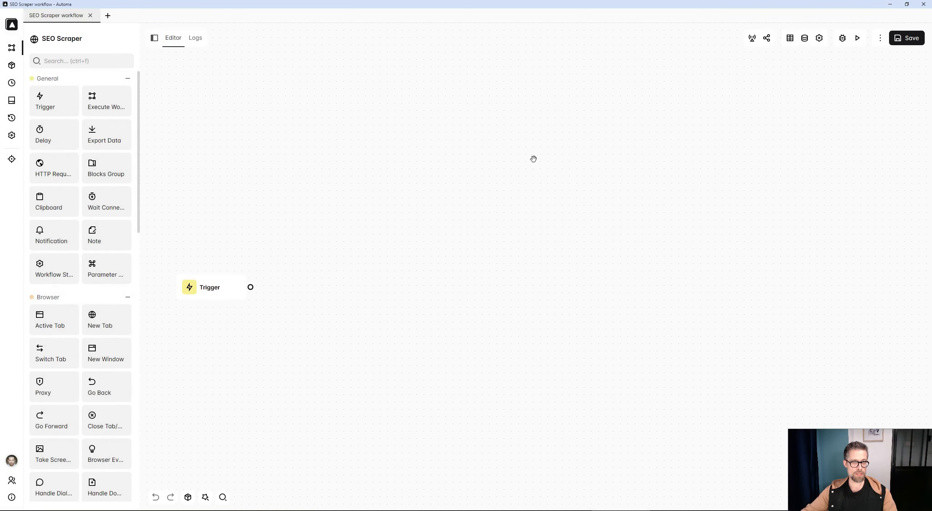
Add text columns named keyword and website to the workflow's table
{"action": "left_click_drag", "start_coordinate": [317, 235], "coordinate": [540, 223]}
{"action": "scroll", "coordinate": [490, 237], "scroll_direction": "up", "scroll_amount": 2}
{"action": "left_click_drag", "start_coordinate": [462, 222], "coordinate": [374, 141]}
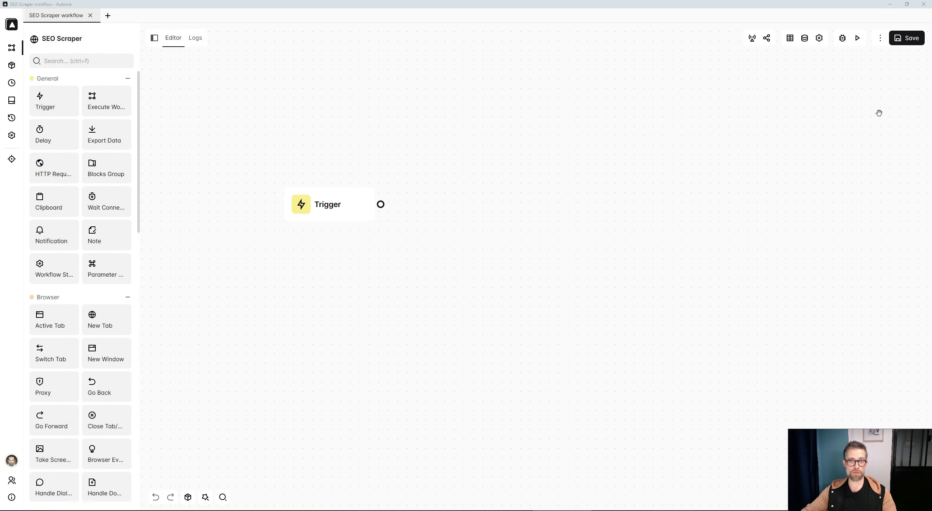
{"action": "left_click", "coordinate": [790, 38]}
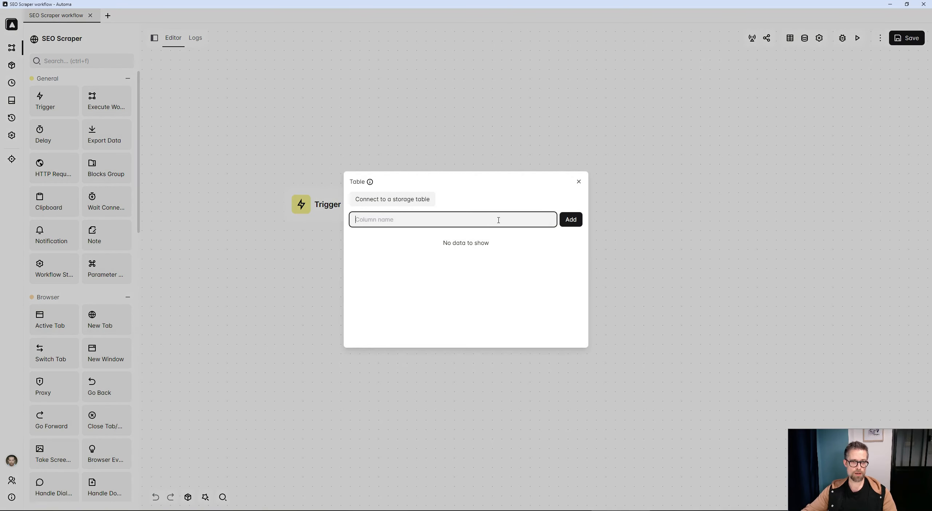
{"action": "type", "text": "keyword"}
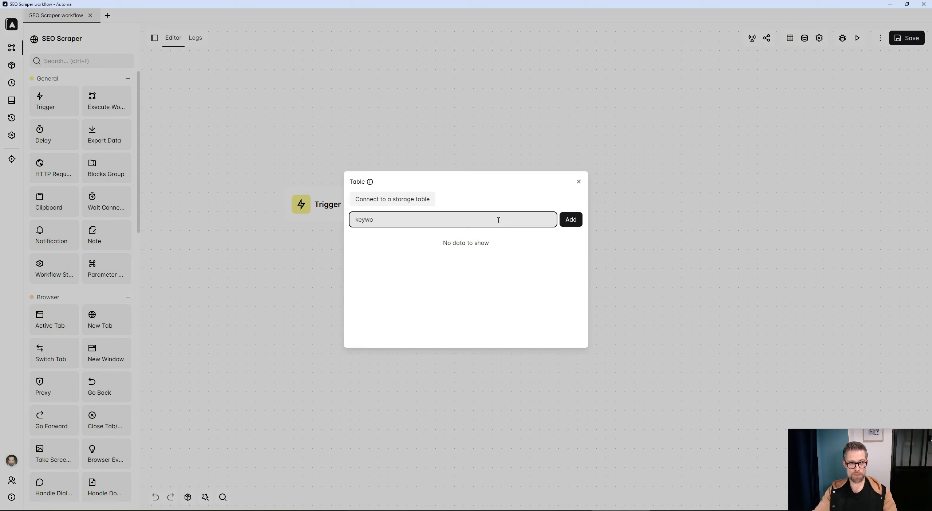
{"action": "left_click", "coordinate": [570, 219]}
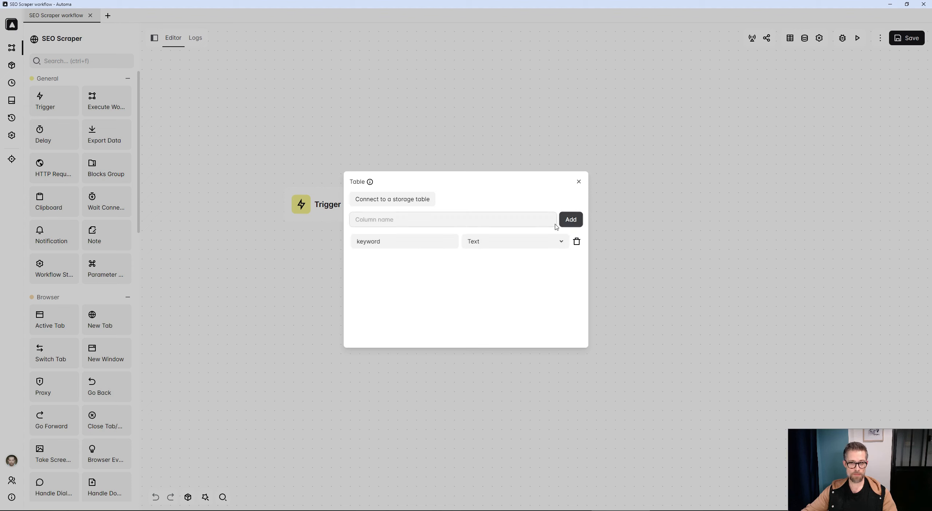
{"action": "left_click", "coordinate": [499, 220]}
{"action": "type", "text": "website"}
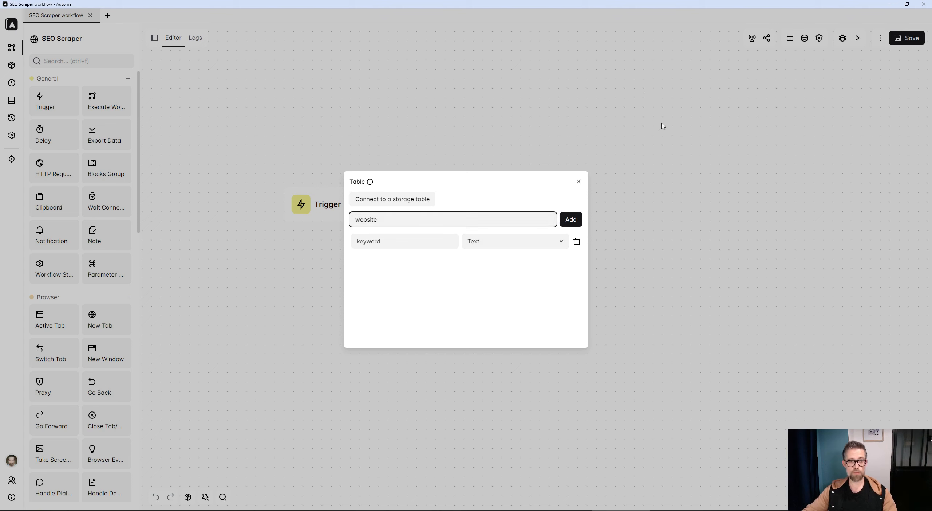
{"action": "left_click", "coordinate": [572, 218]}
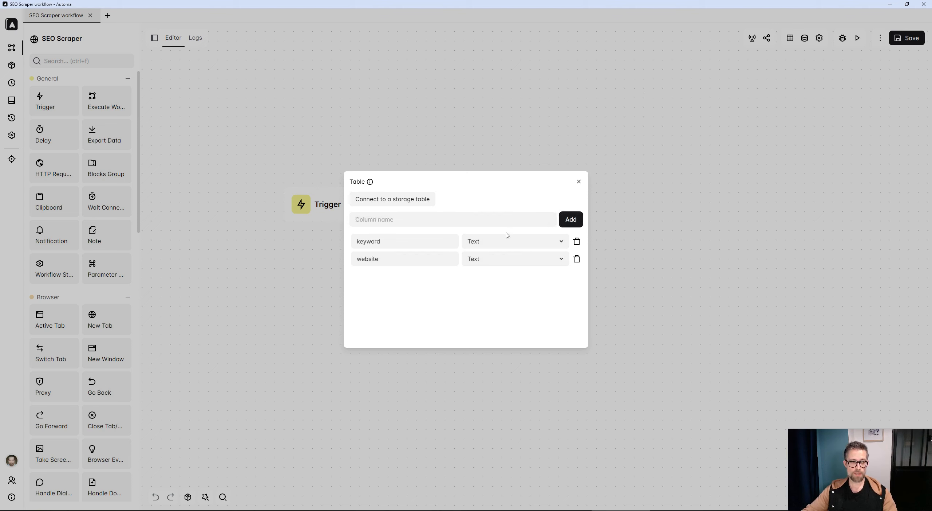
Add text columns named h1 and h2 to the workflow's table
{"action": "left_click", "coordinate": [469, 221]}
{"action": "type", "text": "h1"}
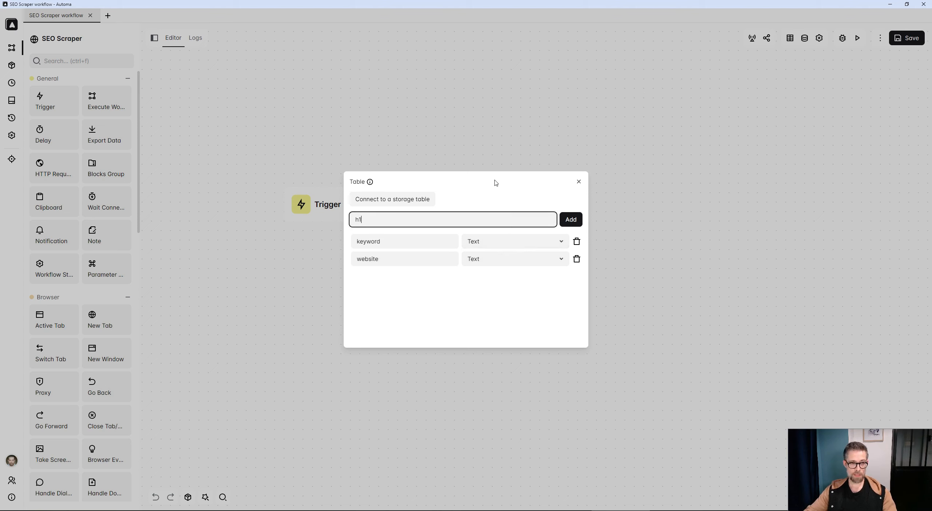
{"action": "left_click", "coordinate": [564, 223]}
{"action": "left_click", "coordinate": [519, 218]}
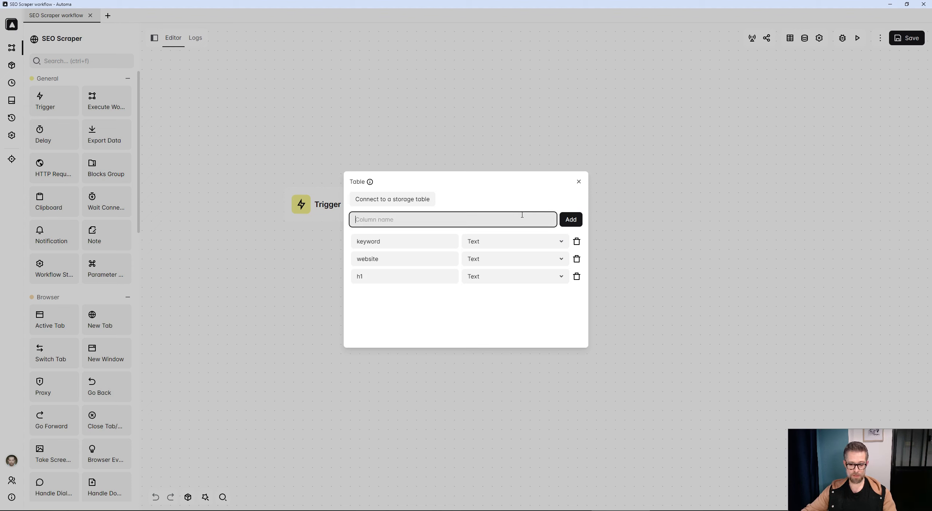
{"action": "type", "text": "h2"}
{"action": "left_click", "coordinate": [568, 219]}
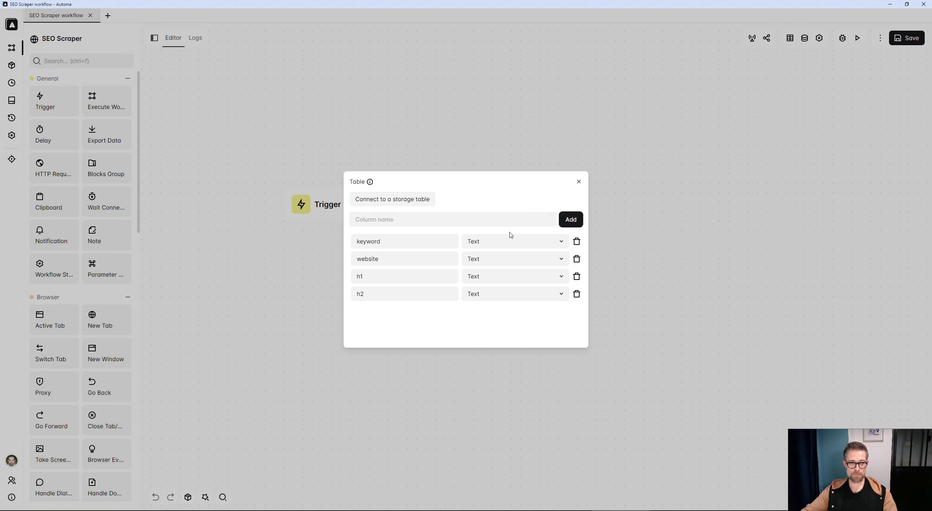
Add text columns named score, TF and RD to the workflow's table and close the table settings
{"action": "left_click", "coordinate": [485, 219]}
{"action": "type", "text": "score"}
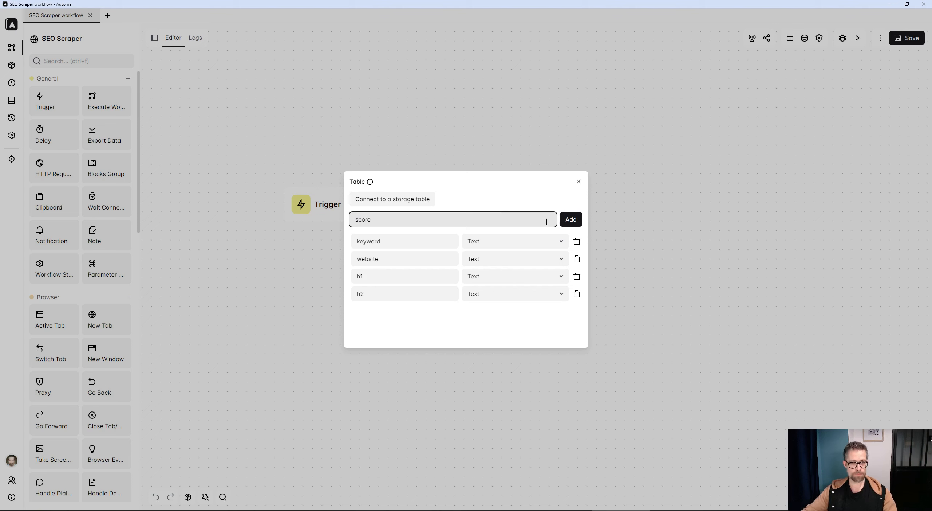
{"action": "left_click", "coordinate": [565, 221]}
{"action": "left_click", "coordinate": [509, 222]}
{"action": "type", "text": "TF"}
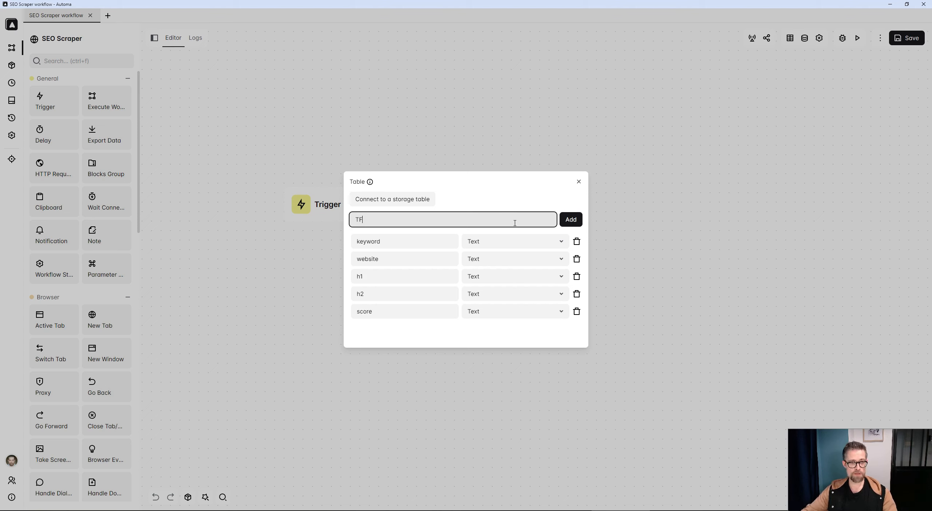
{"action": "left_click", "coordinate": [570, 219]}
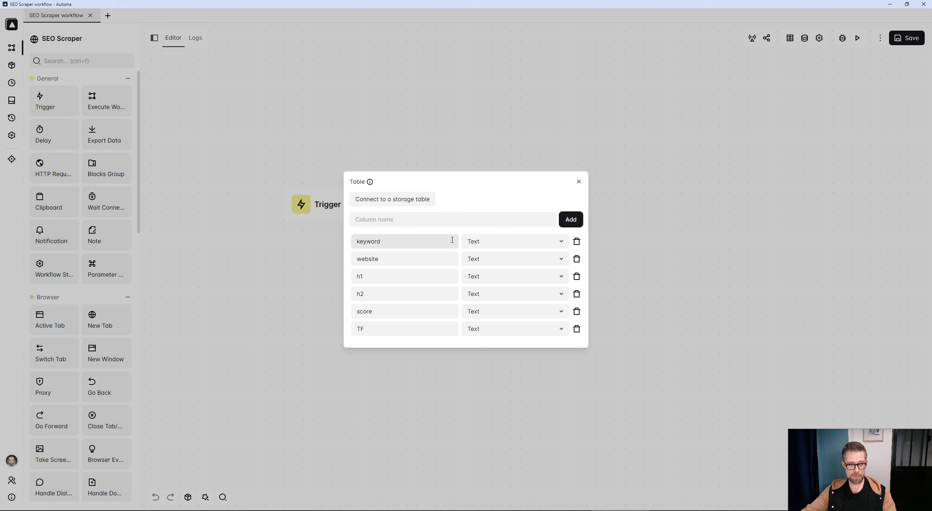
{"action": "left_click", "coordinate": [473, 219]}
{"action": "type", "text": "RD"}
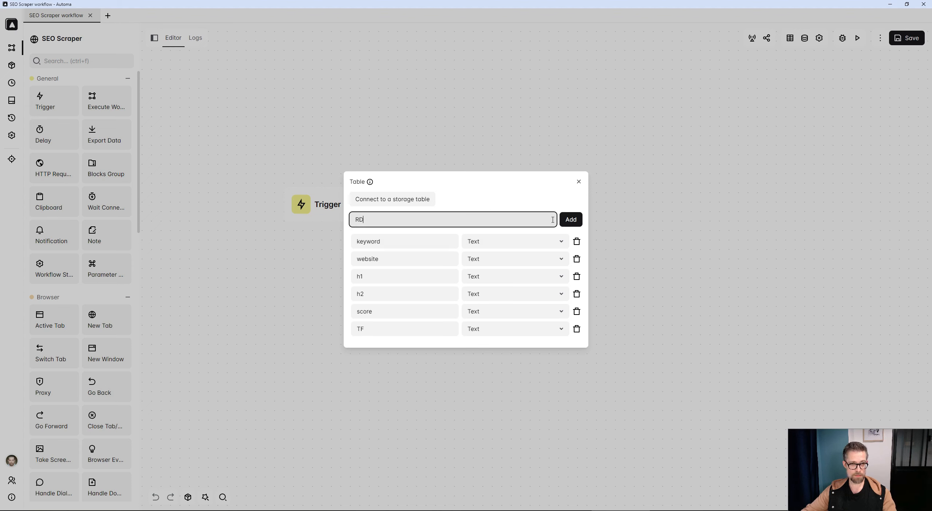
{"action": "left_click", "coordinate": [571, 220]}
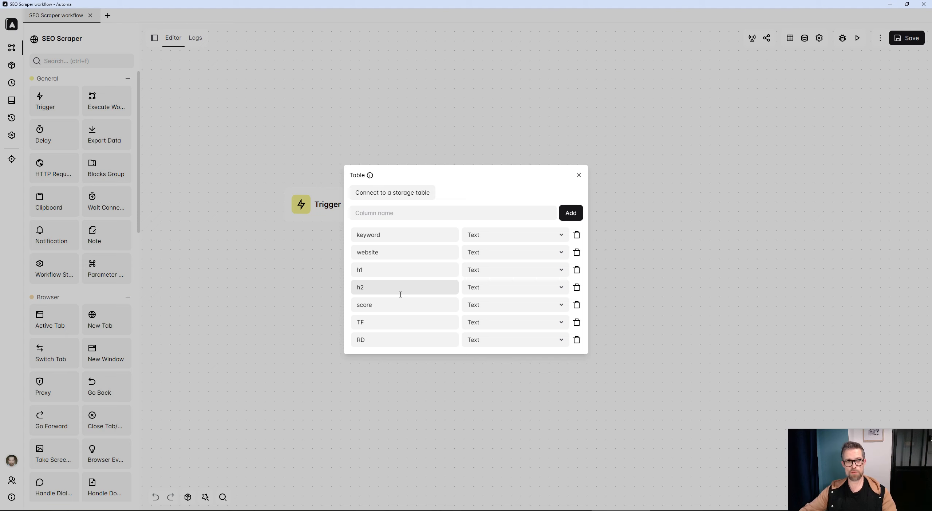
{"action": "left_click", "coordinate": [579, 175]}
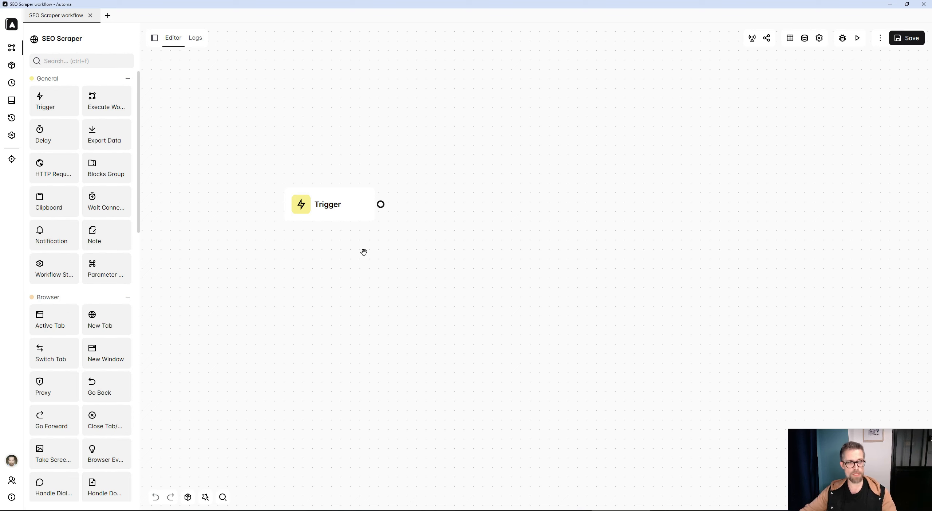
Add a string input parameter named keywords to the Trigger block and preview its input prompt, cancelling the run
{"action": "left_click", "coordinate": [348, 217]}
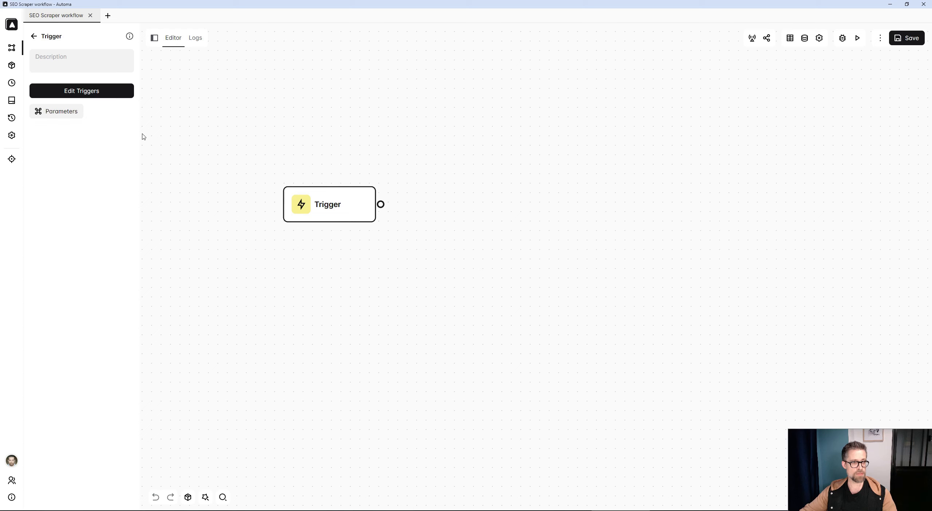
{"action": "left_click", "coordinate": [56, 111]}
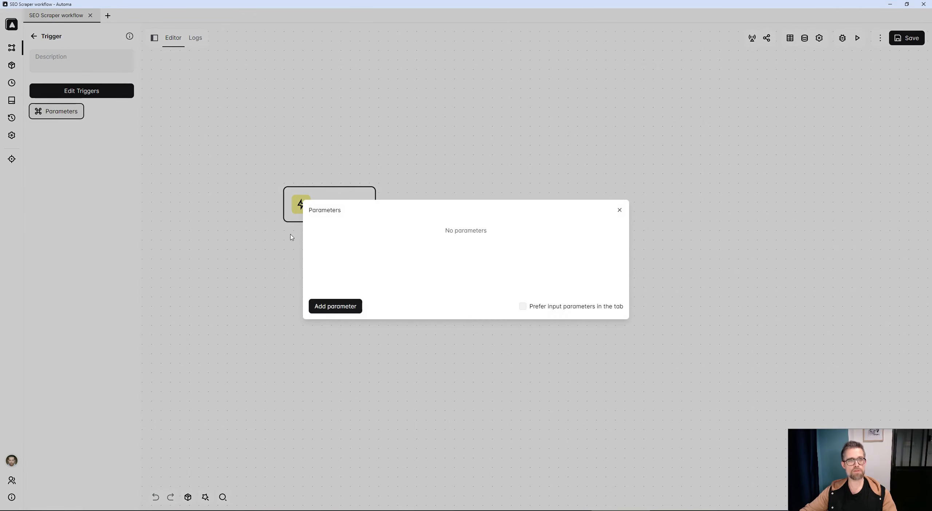
{"action": "left_click", "coordinate": [328, 307]}
{"action": "left_click_drag", "start_coordinate": [344, 234], "coordinate": [327, 231]}
{"action": "type", "text": "keywords"}
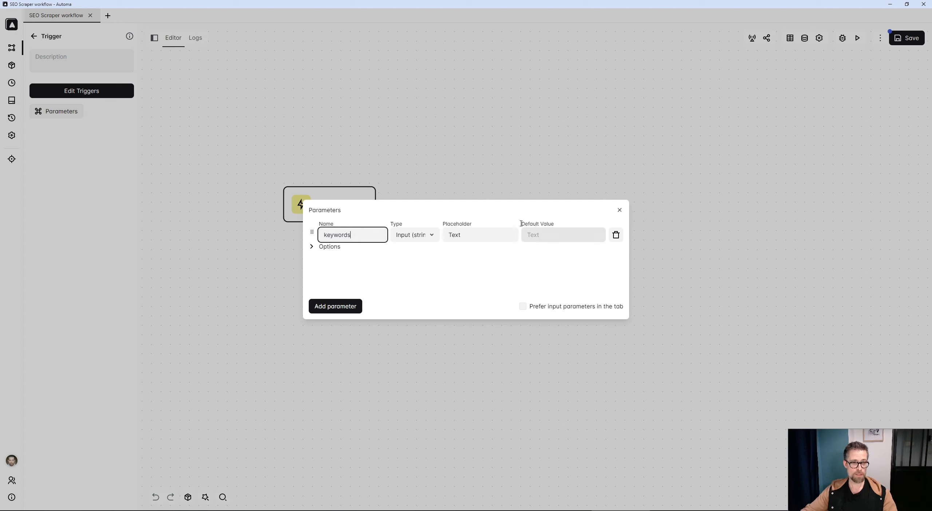
{"action": "left_click", "coordinate": [619, 211]}
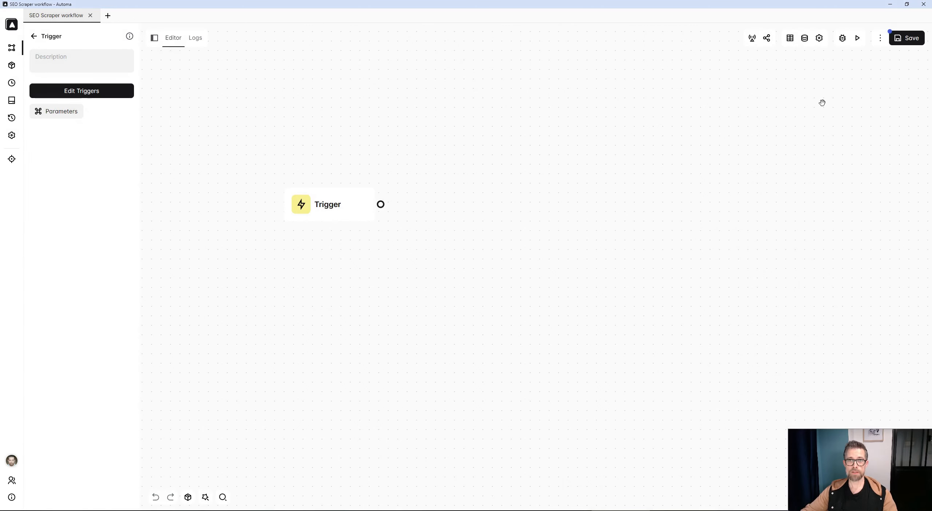
{"action": "left_click", "coordinate": [858, 38]}
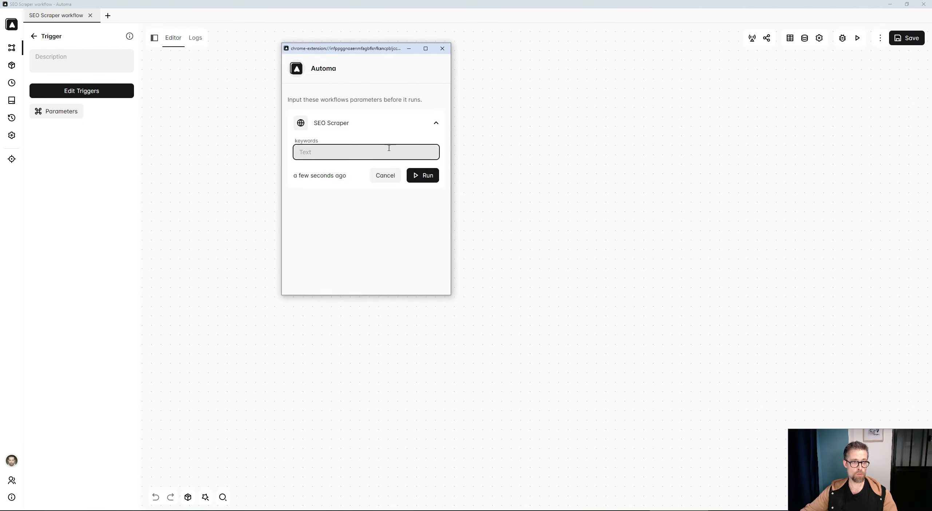
{"action": "left_click", "coordinate": [386, 175]}
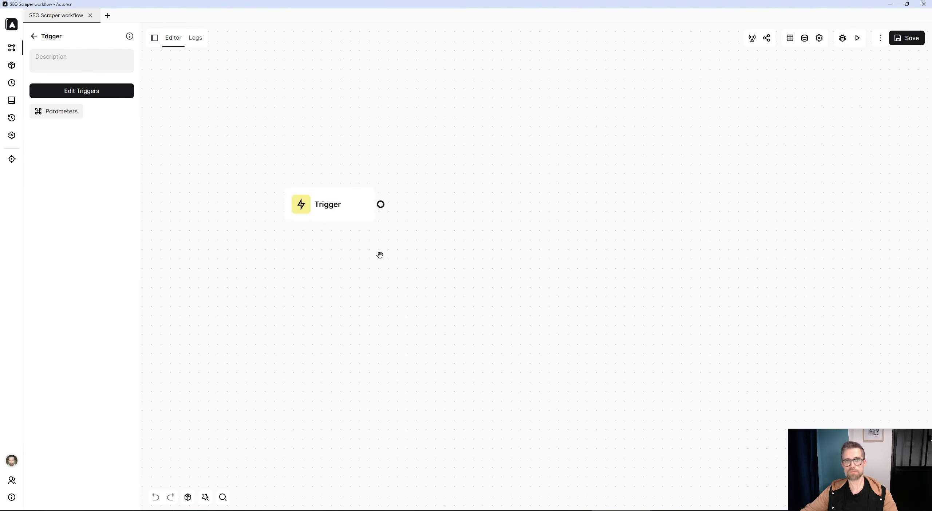
Add a JavaScript code block connected to the Trigger's output and set its execution context to Background
{"action": "left_click_drag", "start_coordinate": [364, 265], "coordinate": [358, 279]}
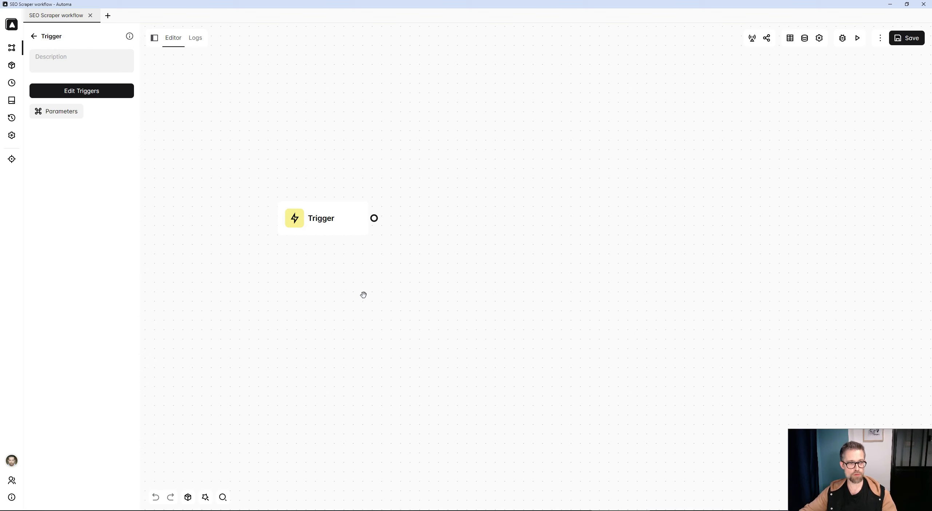
{"action": "left_click_drag", "start_coordinate": [365, 294], "coordinate": [303, 308]}
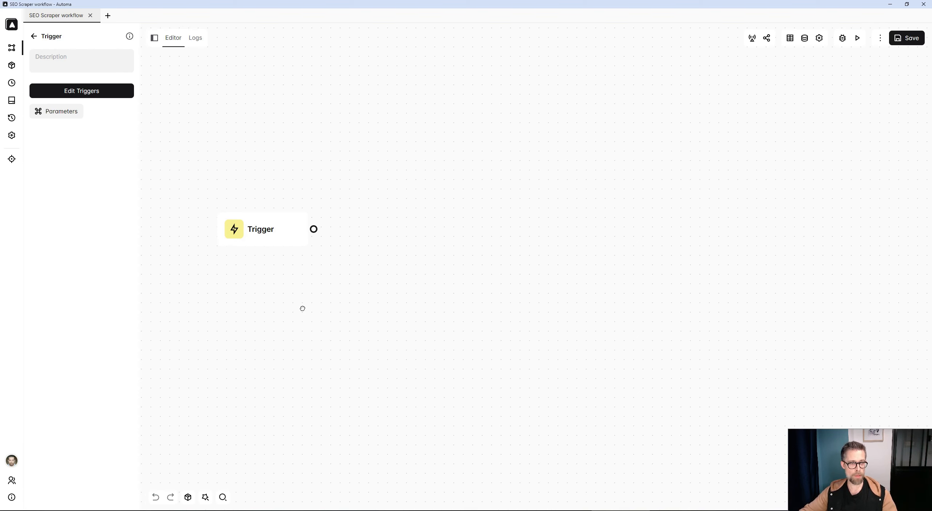
{"action": "left_click", "coordinate": [35, 36]}
{"action": "left_click", "coordinate": [65, 61]}
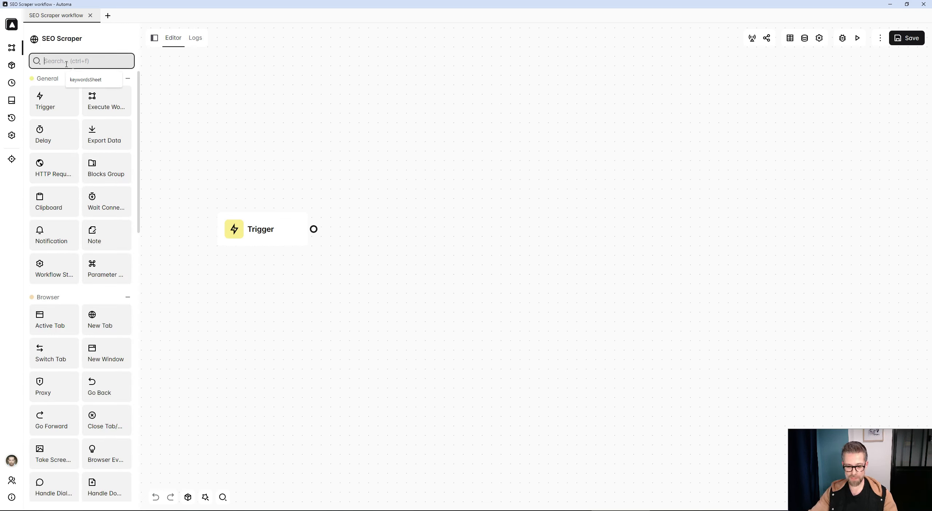
{"action": "type", "text": "java"}
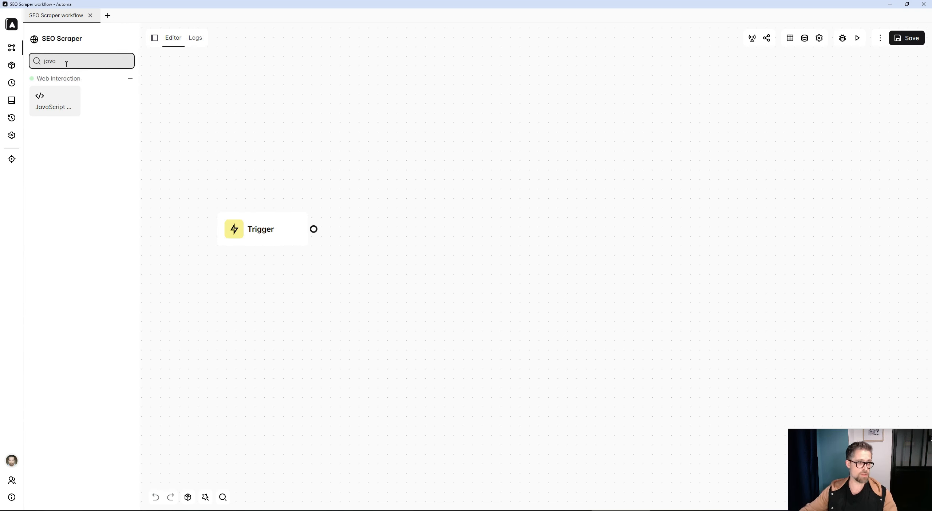
{"action": "left_click_drag", "start_coordinate": [55, 98], "coordinate": [313, 235]}
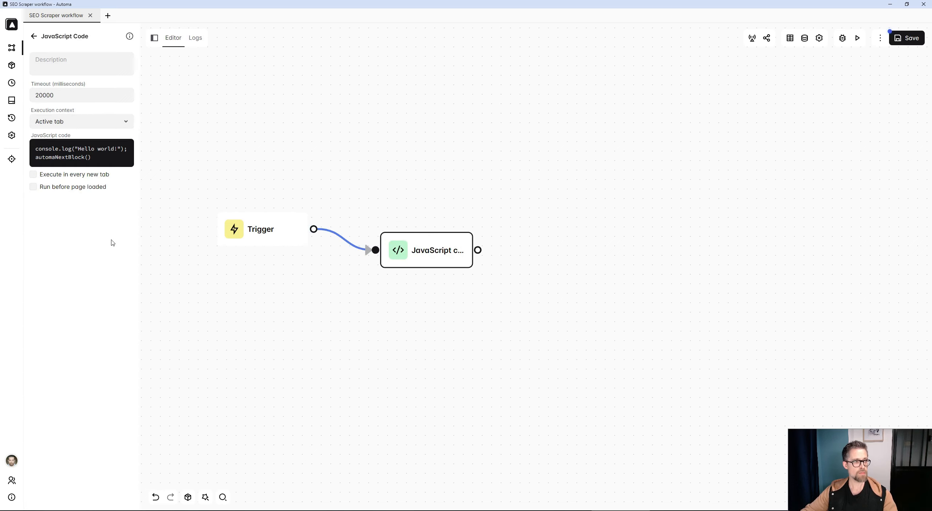
{"action": "left_click", "coordinate": [88, 123]}
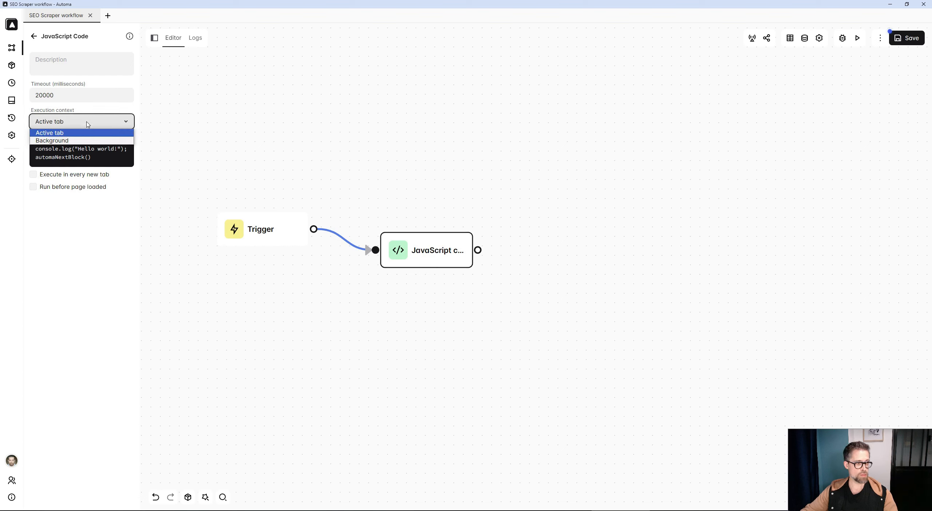
{"action": "left_click", "coordinate": [78, 142]}
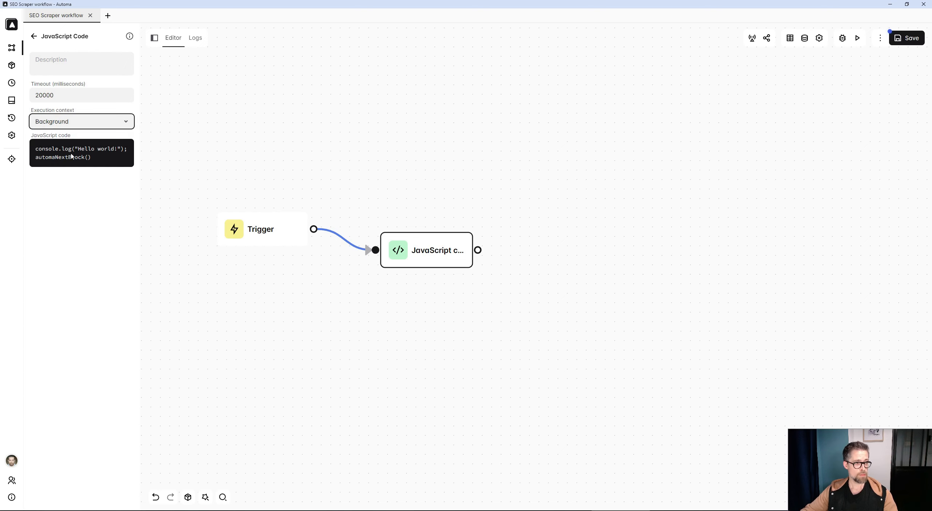
Remove the console.log line from the block's JavaScript code, insert blank lines above automaNextBlock(), and close the code editor
{"action": "left_click", "coordinate": [71, 156]}
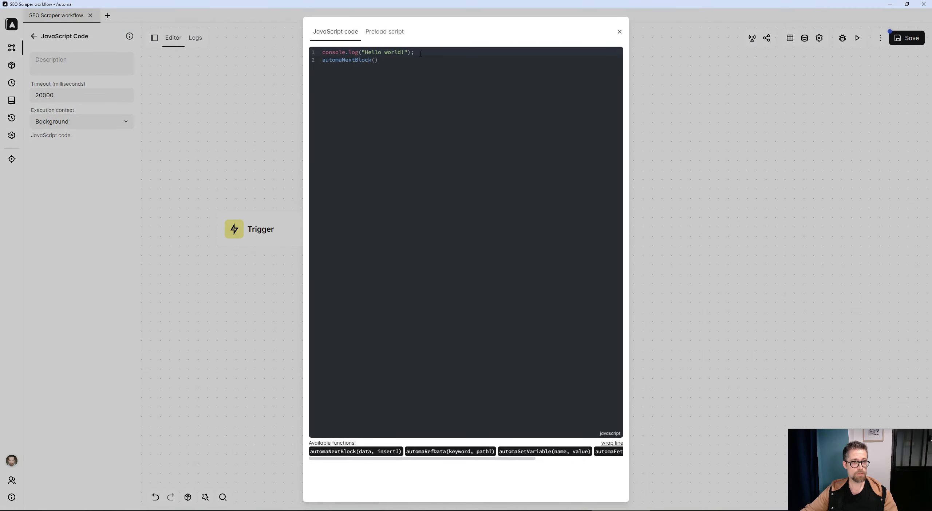
{"action": "key", "text": "shift+Home"}
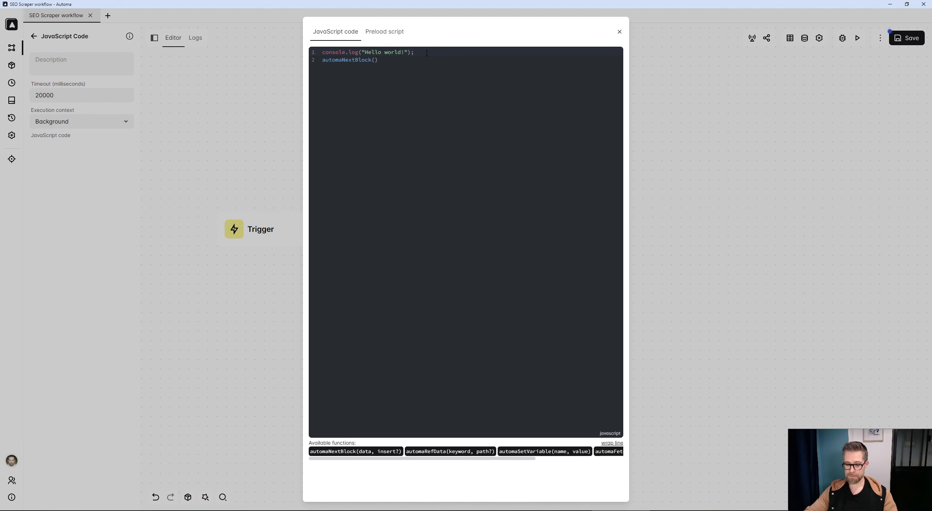
{"action": "key", "text": "BackSpace"}
{"action": "key", "text": "Return"}
{"action": "key", "text": "Return"}
{"action": "key", "text": "Up"}
{"action": "key", "text": "Up"}
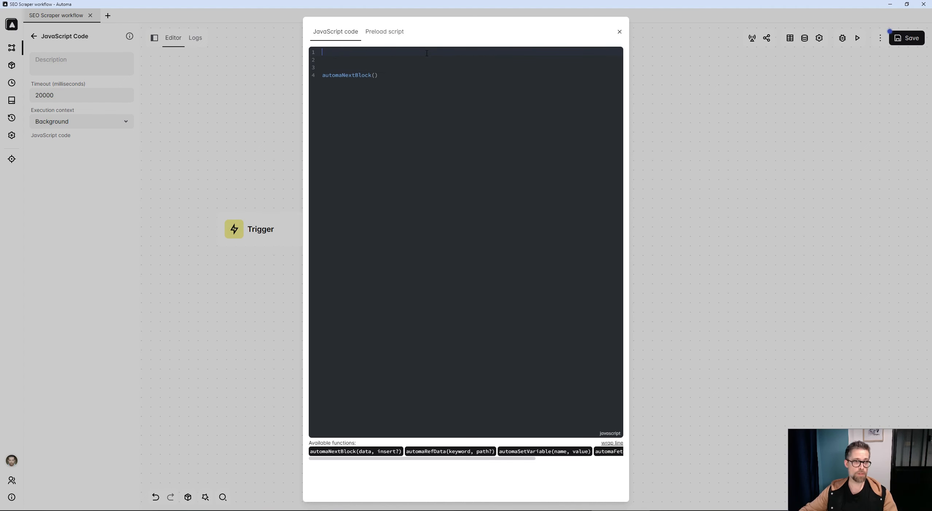
{"action": "left_click", "coordinate": [680, 193]}
Check the parameter name defined in the Trigger block's parameters and close them unchanged
{"action": "double_click", "coordinate": [250, 235]}
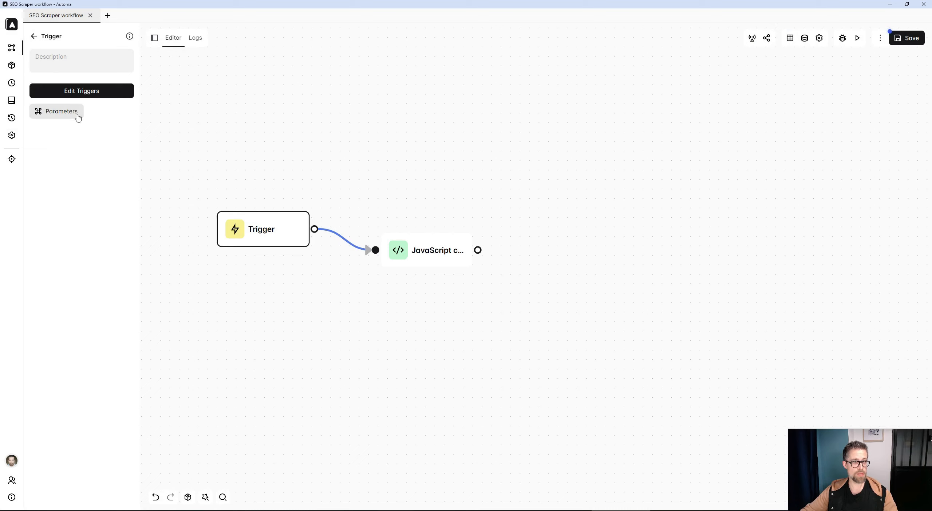
{"action": "left_click", "coordinate": [77, 111]}
{"action": "left_click", "coordinate": [351, 235]}
{"action": "double_click", "coordinate": [351, 235]}
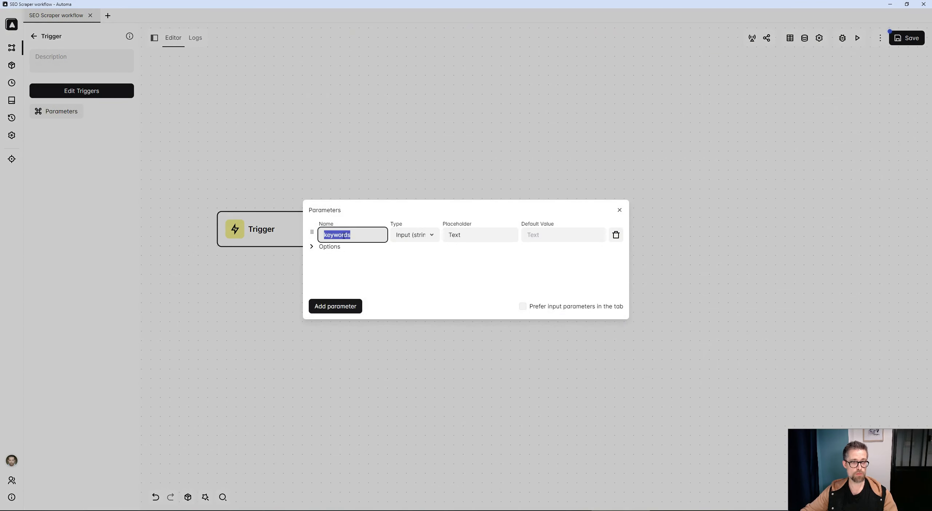
{"action": "left_click", "coordinate": [731, 259]}
Copy the documentation's automaRefData example for reading the "text" variable into the first line of the JavaScript block's code
{"action": "double_click", "coordinate": [429, 250]}
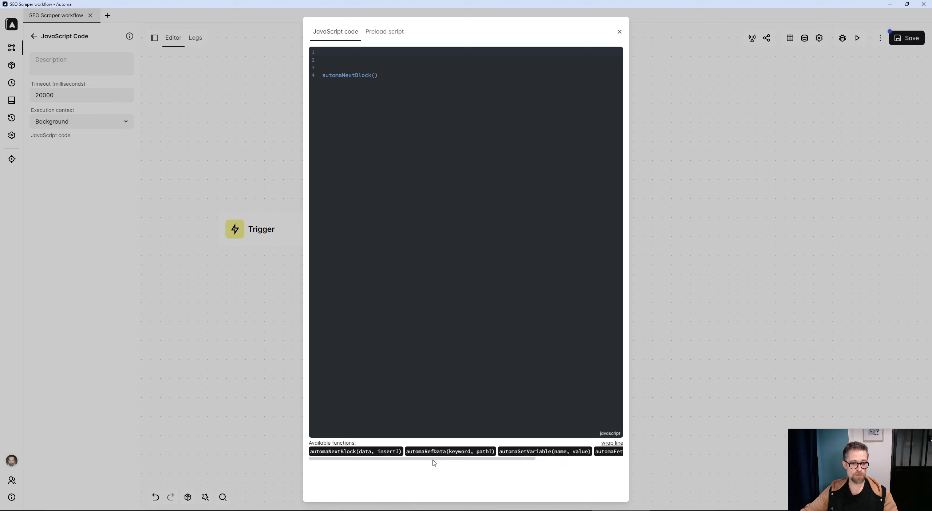
{"action": "left_click_drag", "start_coordinate": [434, 458], "coordinate": [409, 460]}
{"action": "left_click", "coordinate": [415, 451]}
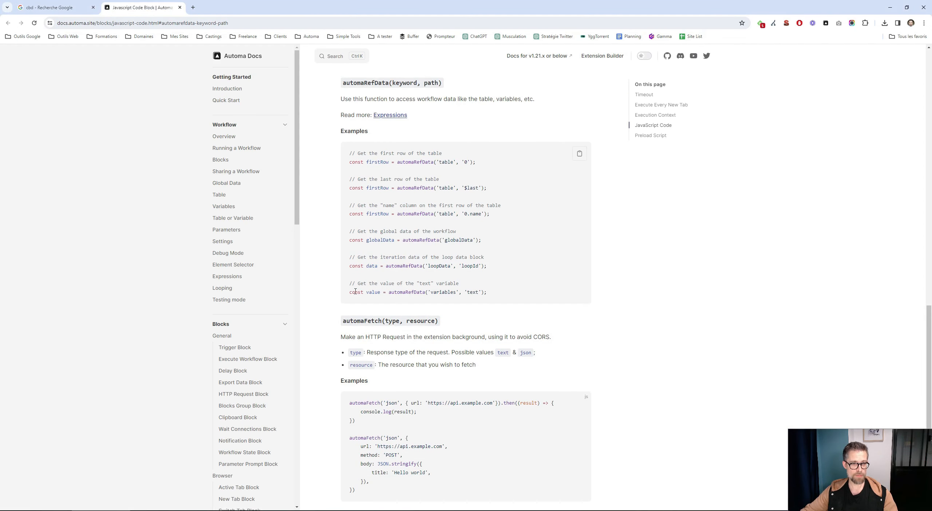
{"action": "left_click_drag", "start_coordinate": [350, 291], "coordinate": [564, 295]}
{"action": "key", "text": "ctrl+c"}
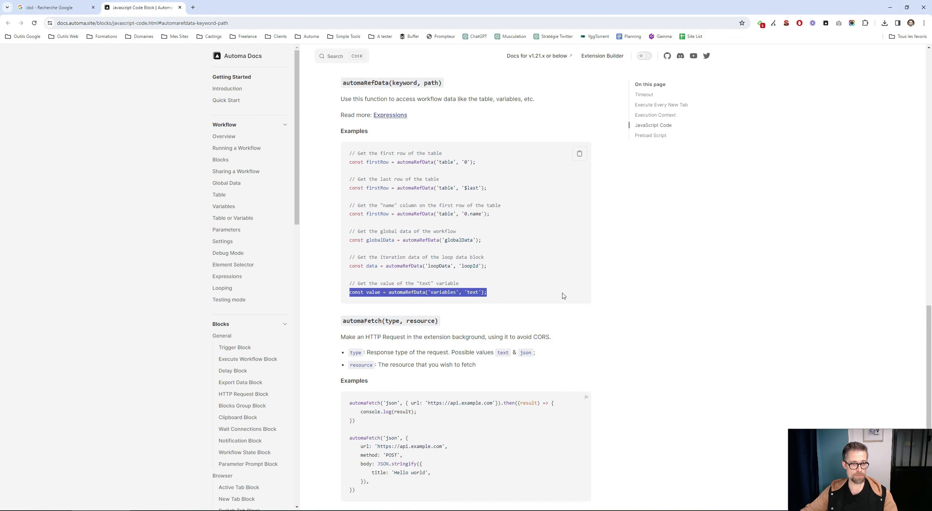
{"action": "key", "text": "alt+Tab"}
{"action": "key", "text": "ctrl+v"}
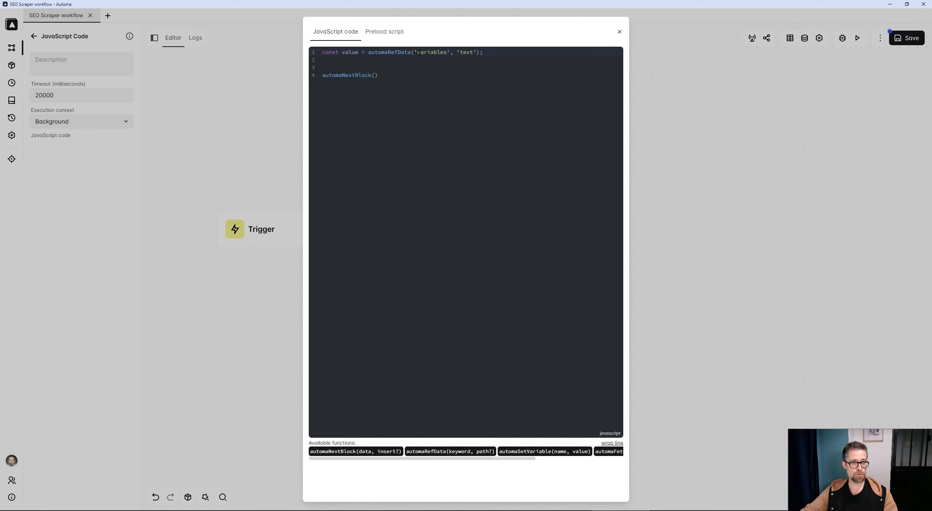
Change the referenced variable and the constant's name to keywords in the automaRefData line, and add two blank lines below it
{"action": "double_click", "coordinate": [461, 54]}
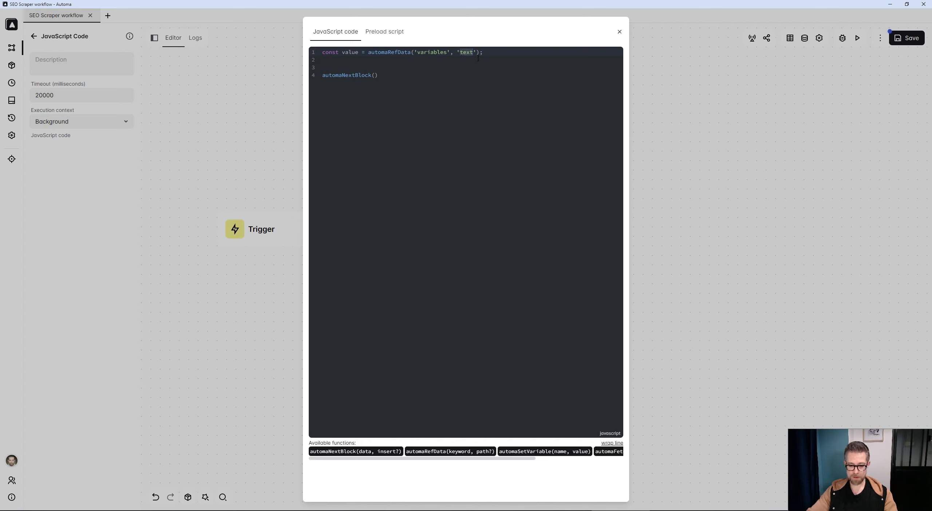
{"action": "type", "text": "keywords"}
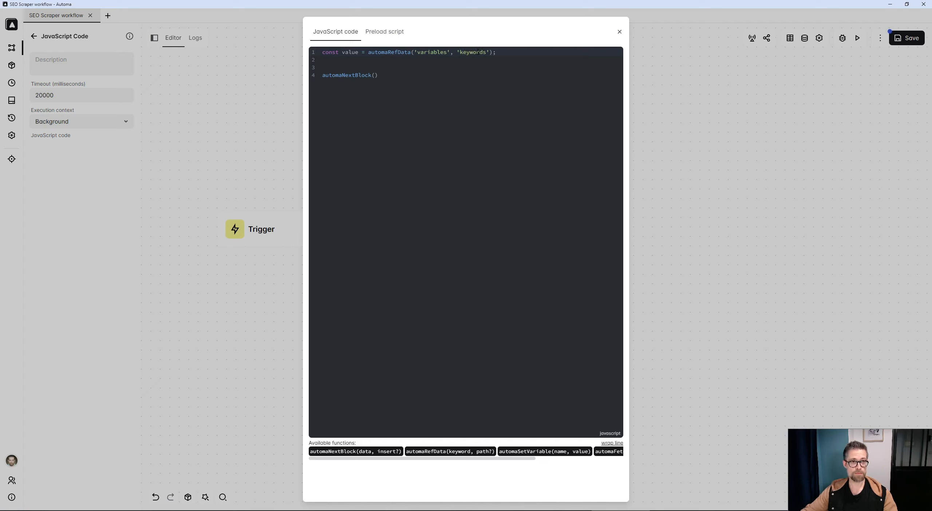
{"action": "double_click", "coordinate": [473, 52]}
{"action": "key", "text": "ctrl+c"}
{"action": "double_click", "coordinate": [356, 53]}
{"action": "key", "text": "ctrl+v"}
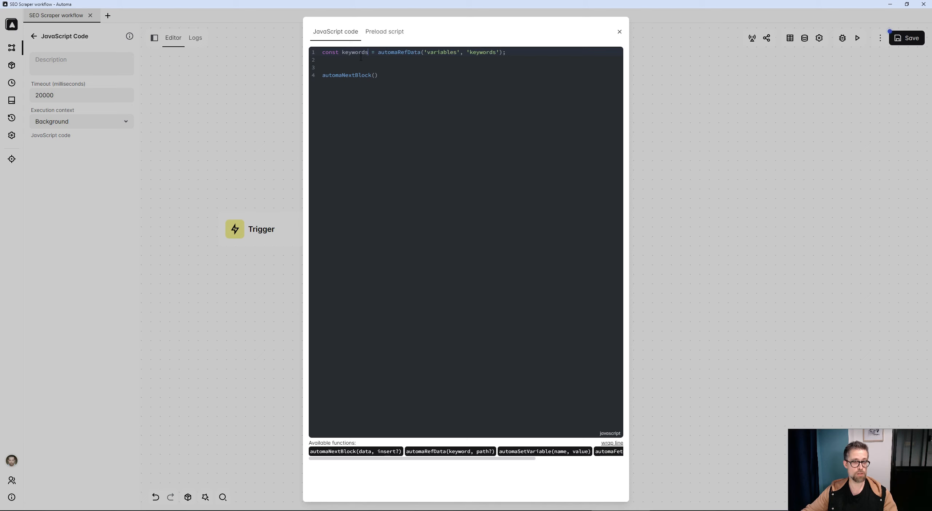
{"action": "key", "text": "Return"}
{"action": "key", "text": "Return"}
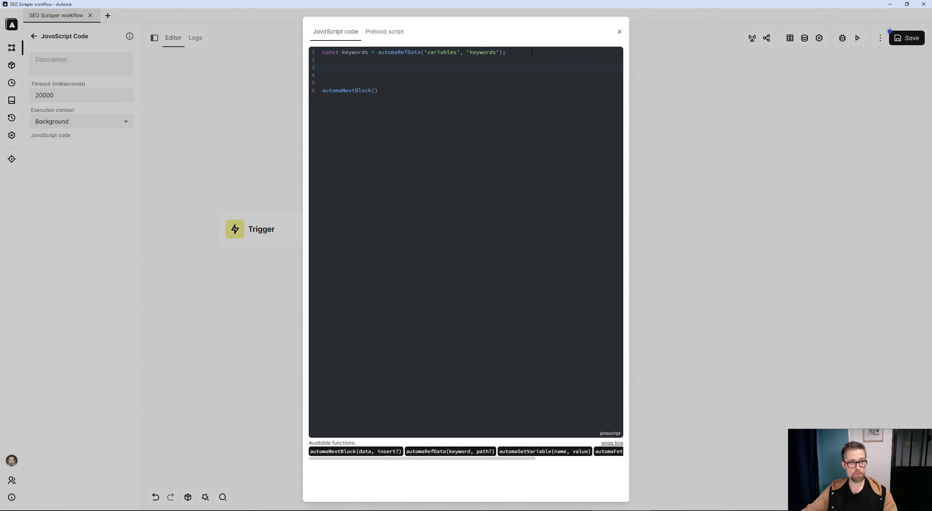
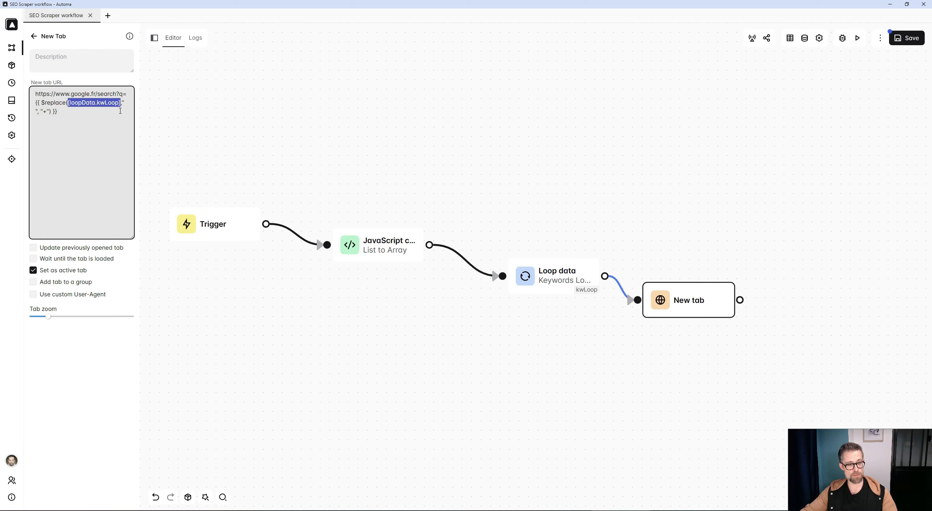
Check the Loop ID in the Loop data block's settings
{"action": "mouse_move", "coordinate": [539, 277]}
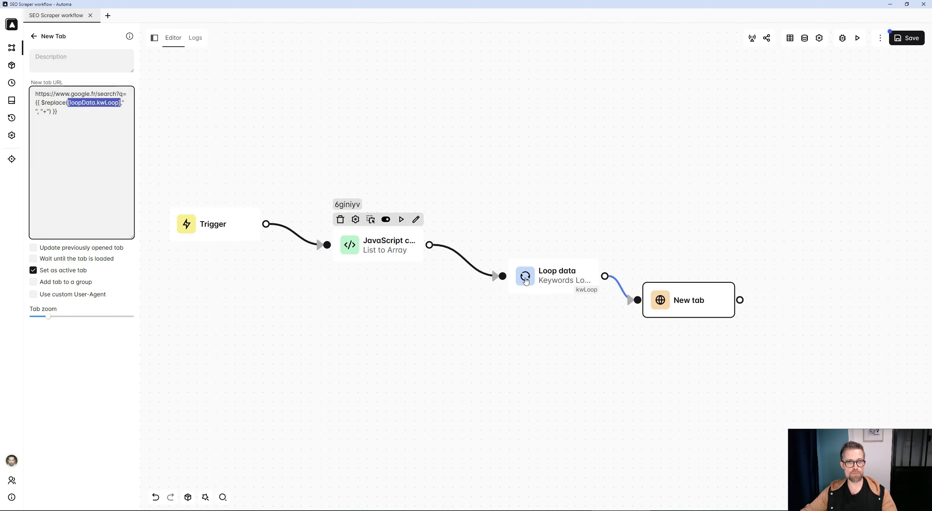
{"action": "double_click", "coordinate": [557, 276]}
{"action": "double_click", "coordinate": [58, 94]}
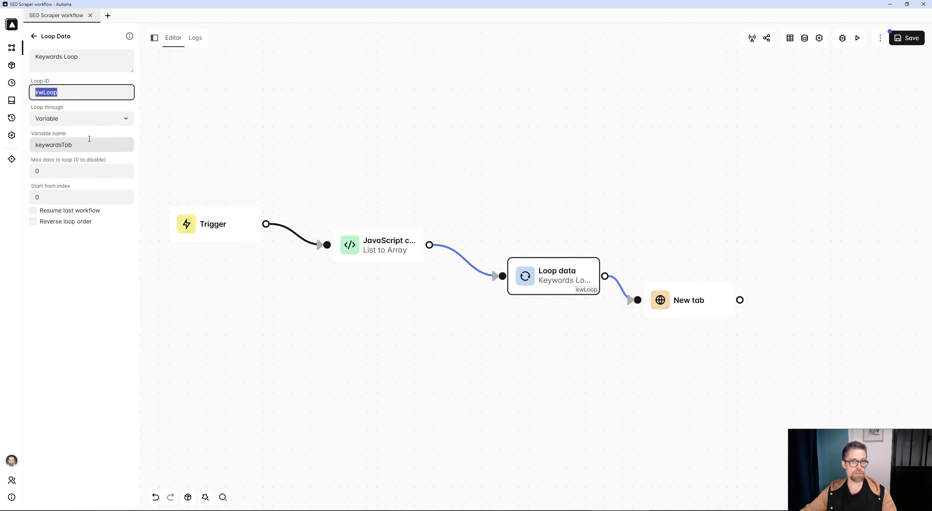
Enable Update previously opened tab and Wait until the tab is loaded for the New tab block, and save the workflow
{"action": "left_click_drag", "start_coordinate": [612, 389], "coordinate": [482, 386]}
{"action": "left_click", "coordinate": [559, 315]}
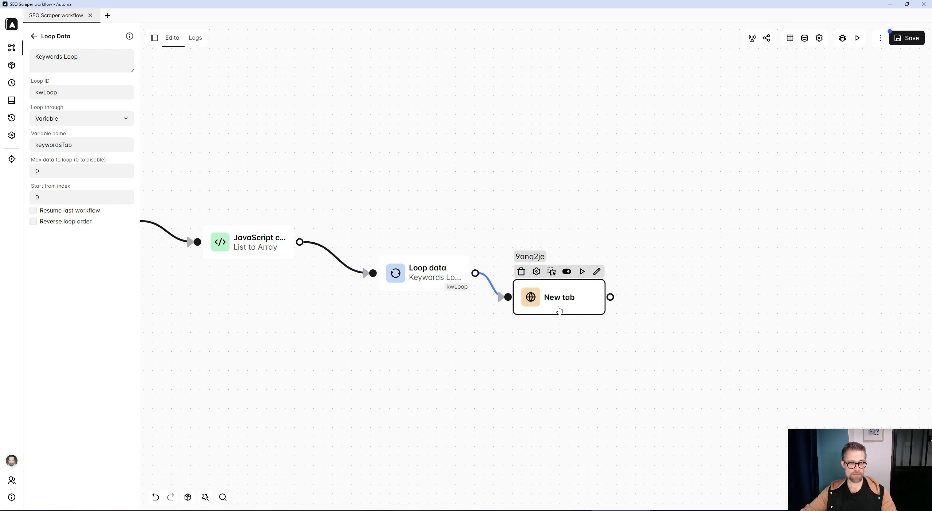
{"action": "double_click", "coordinate": [558, 309]}
{"action": "left_click_drag", "start_coordinate": [132, 103], "coordinate": [137, 139]}
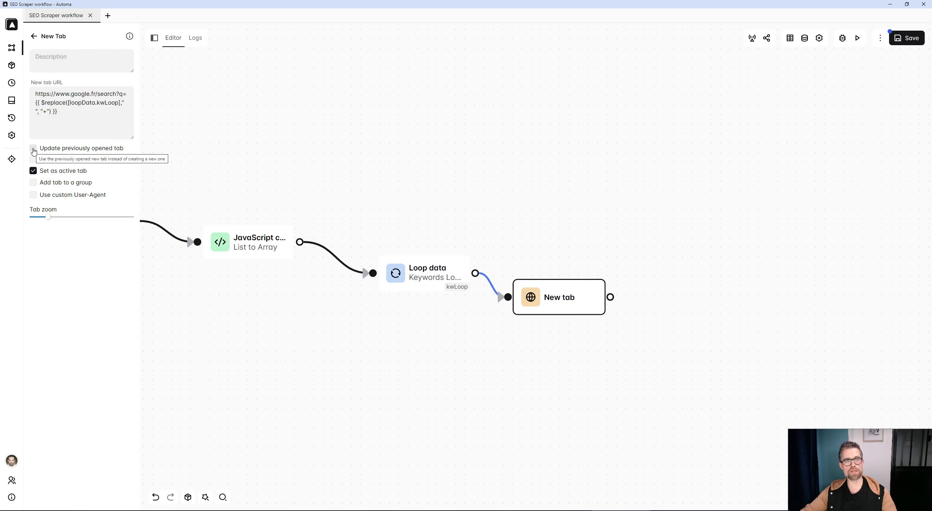
{"action": "left_click", "coordinate": [33, 148]}
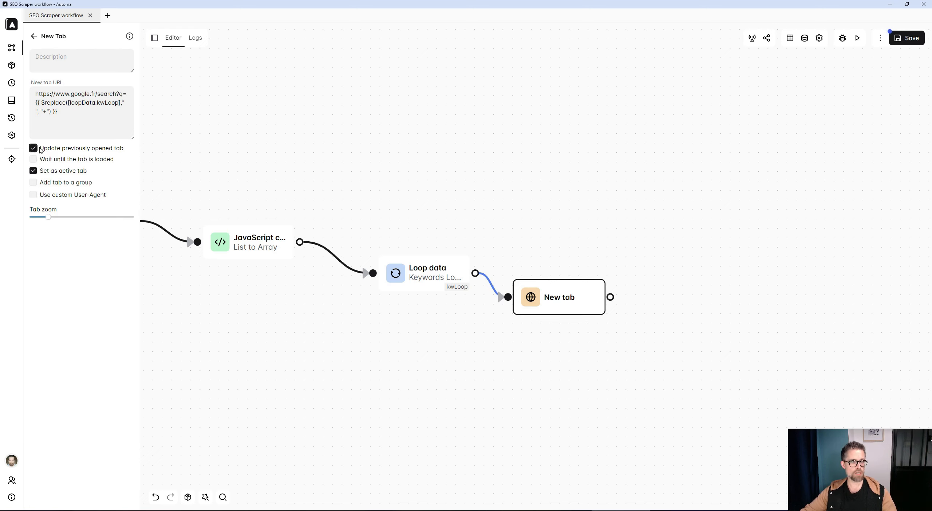
{"action": "left_click", "coordinate": [33, 160]}
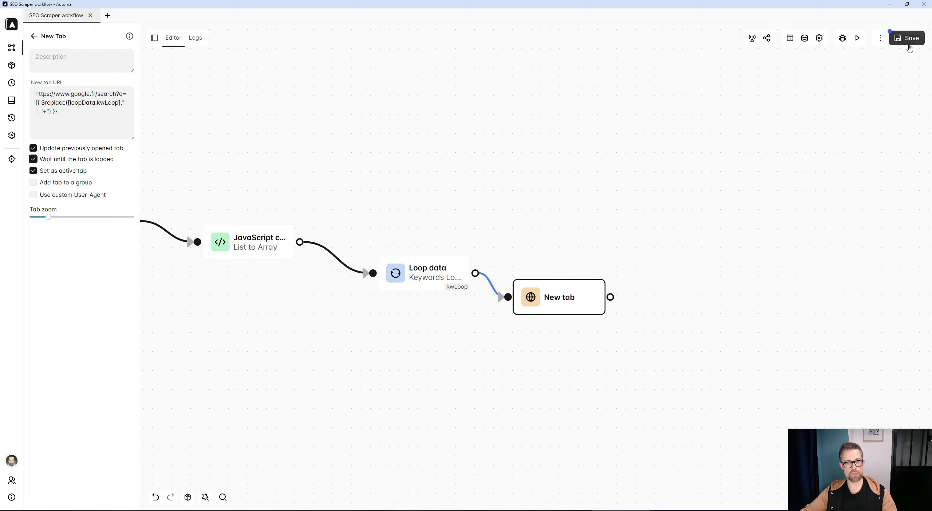
{"action": "left_click", "coordinate": [908, 38]}
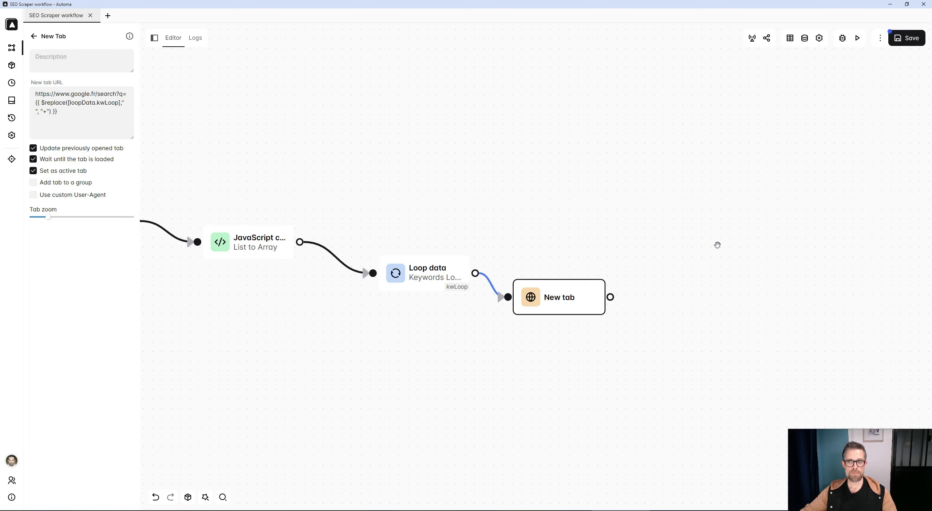
Switch to Chrome and close all tabs except one Automa documentation tab
{"action": "left_click_drag", "start_coordinate": [719, 258], "coordinate": [672, 231]}
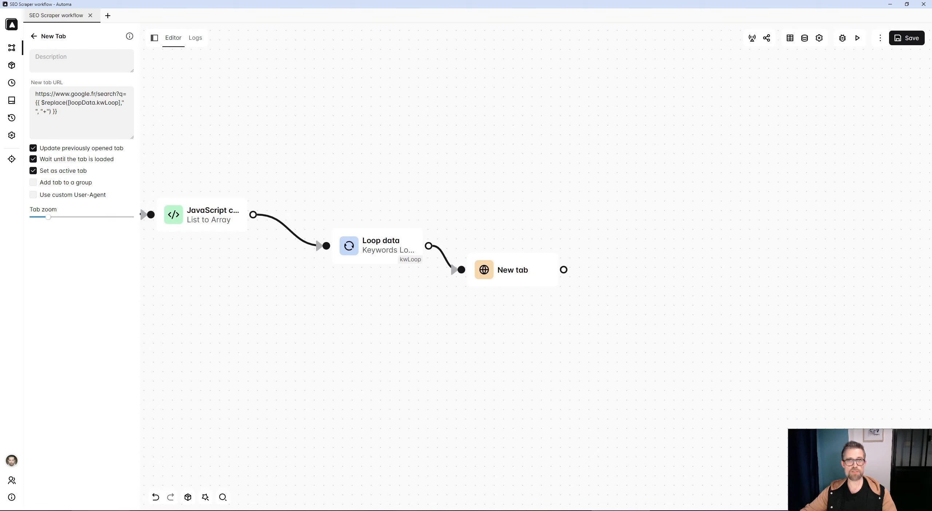
{"action": "left_click", "coordinate": [100, 485]}
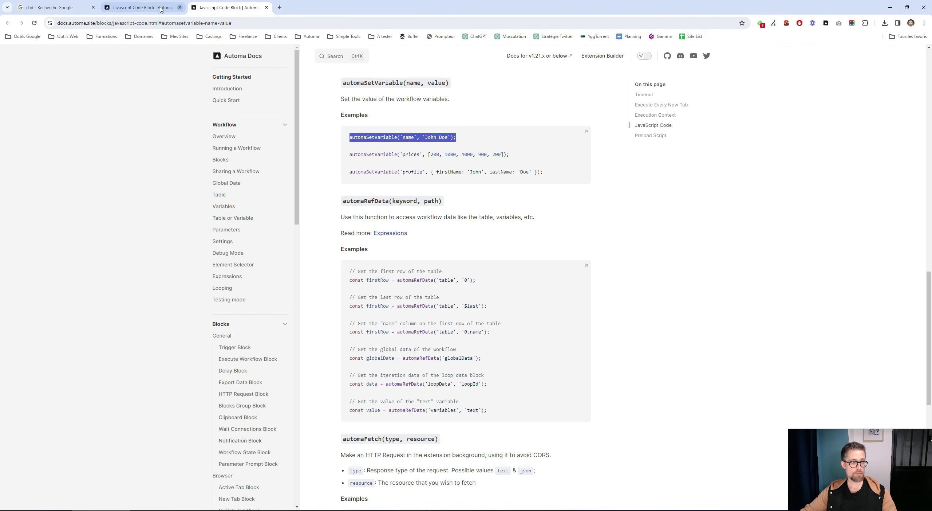
{"action": "left_click", "coordinate": [180, 7]}
{"action": "left_click", "coordinate": [93, 7]}
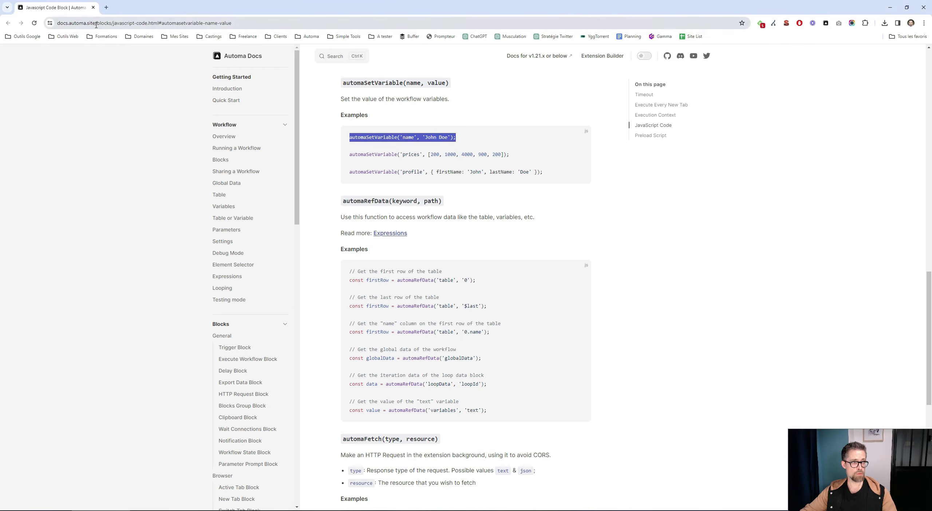
Go to google.fr in the remaining tab and search for cbd
{"action": "left_click", "coordinate": [96, 23]}
{"action": "type", "text": "google"}
{"action": "key", "text": "Return"}
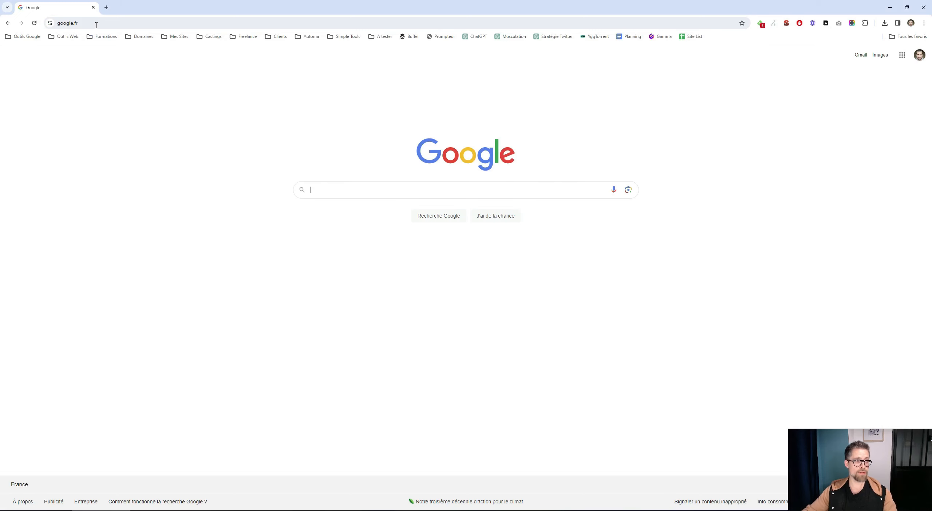
{"action": "left_click", "coordinate": [328, 191]}
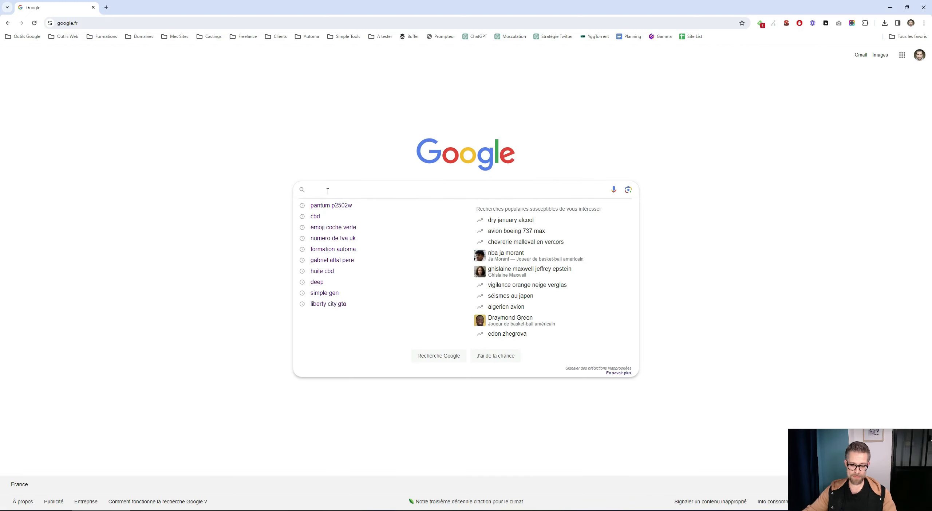
{"action": "type", "text": "cbd"}
{"action": "key", "text": "Return"}
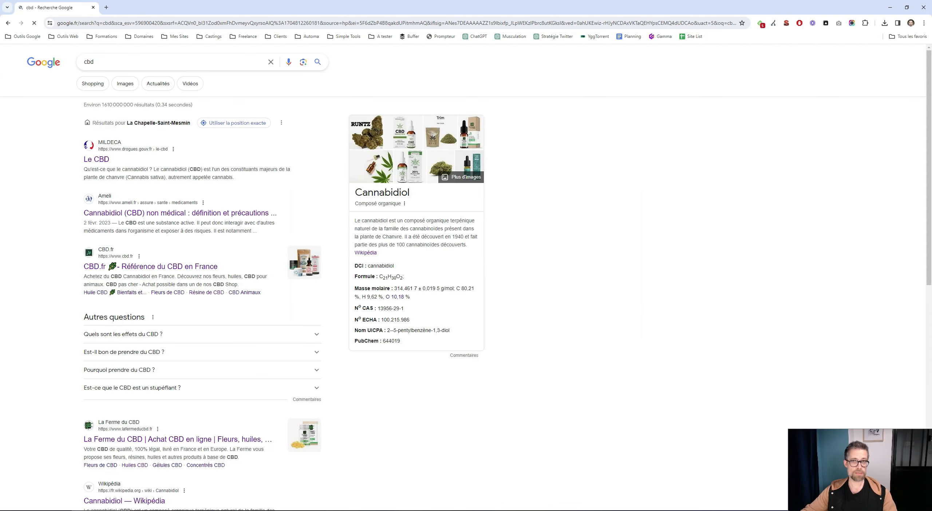
Start Automa's element selector on the results page in CSS Selector mode and select the first result's title, Le CBD
{"action": "left_click", "coordinate": [825, 23]}
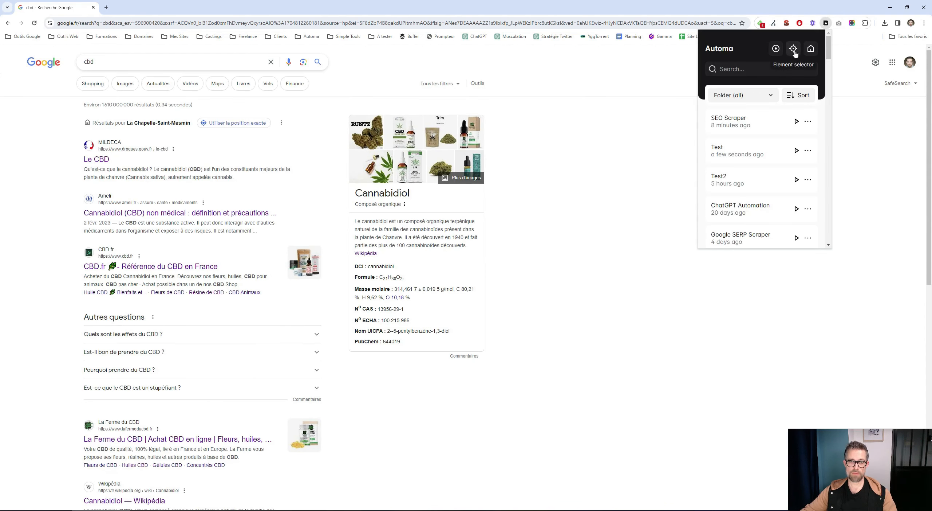
{"action": "left_click", "coordinate": [794, 51]}
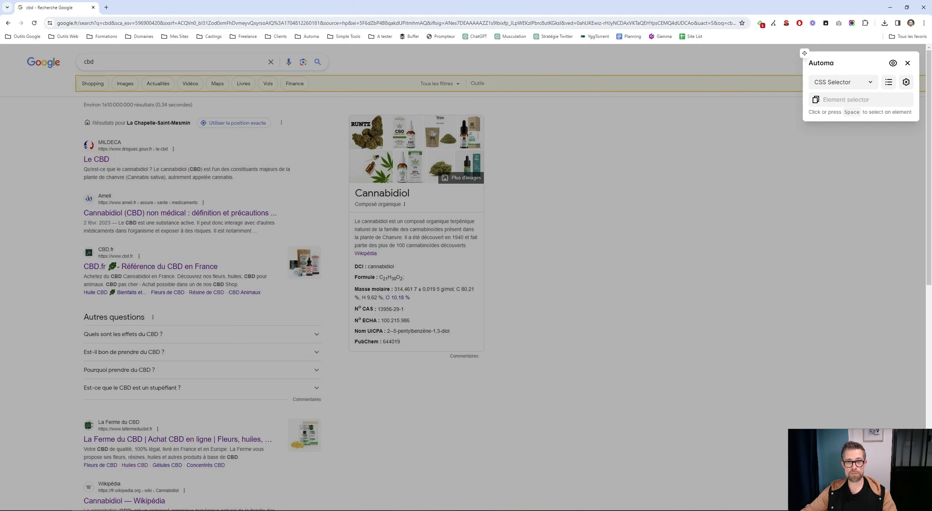
{"action": "left_click", "coordinate": [869, 84]}
{"action": "left_click", "coordinate": [838, 90]}
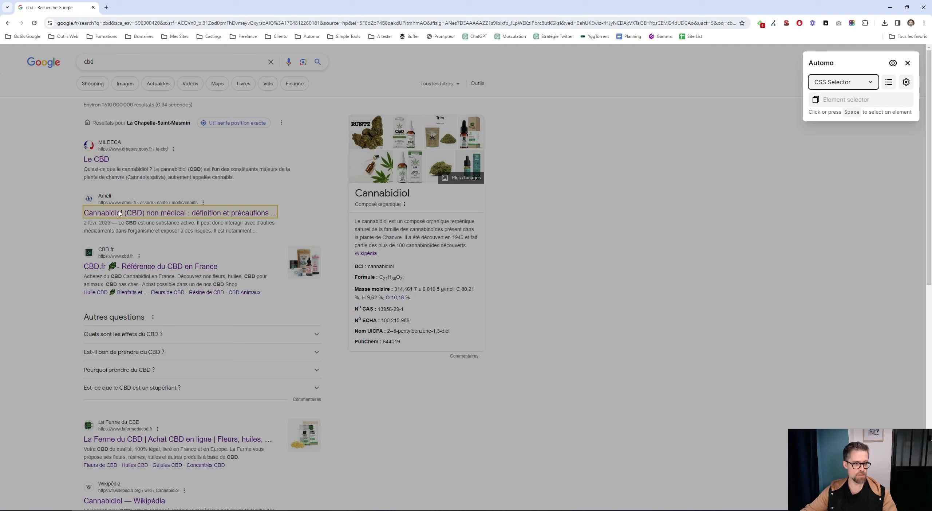
{"action": "left_click", "coordinate": [99, 161]}
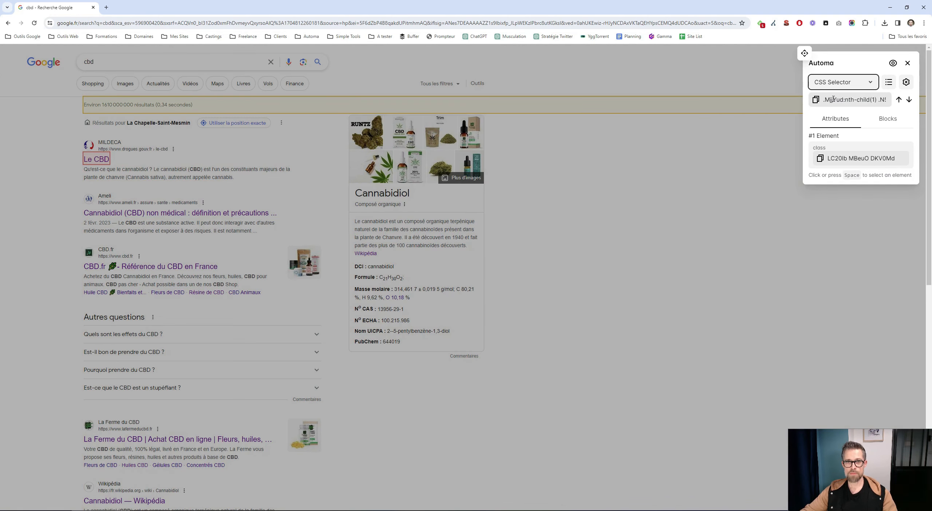
Examine the parts of the CSS selector generated for the first result's title and its listed attributes
{"action": "left_click_drag", "start_coordinate": [833, 99], "coordinate": [863, 99]}
{"action": "left_click", "coordinate": [866, 101]}
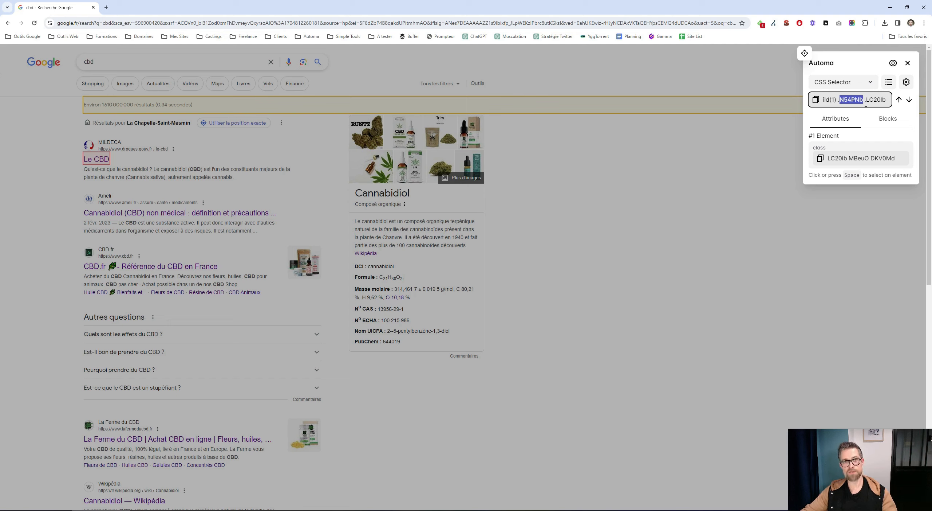
{"action": "left_click", "coordinate": [869, 101]}
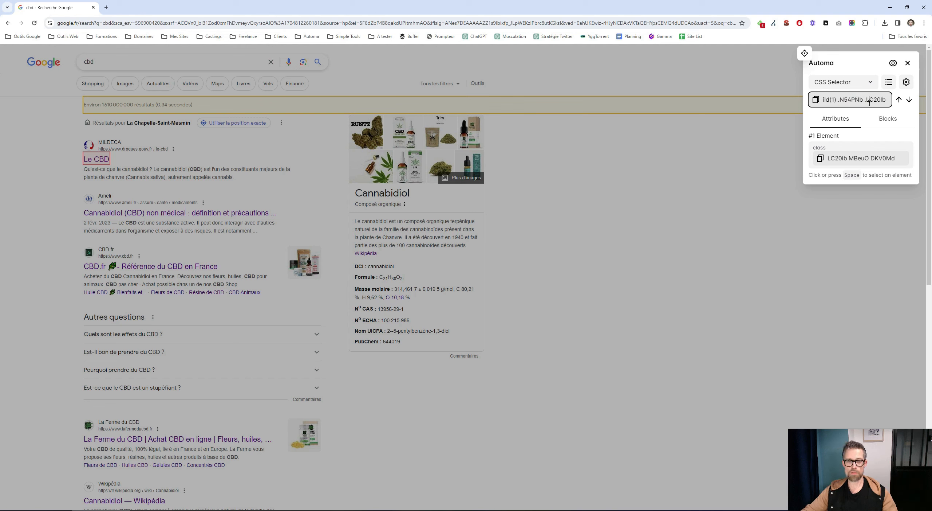
{"action": "left_click_drag", "start_coordinate": [849, 99], "coordinate": [815, 103]}
{"action": "left_click", "coordinate": [849, 99]}
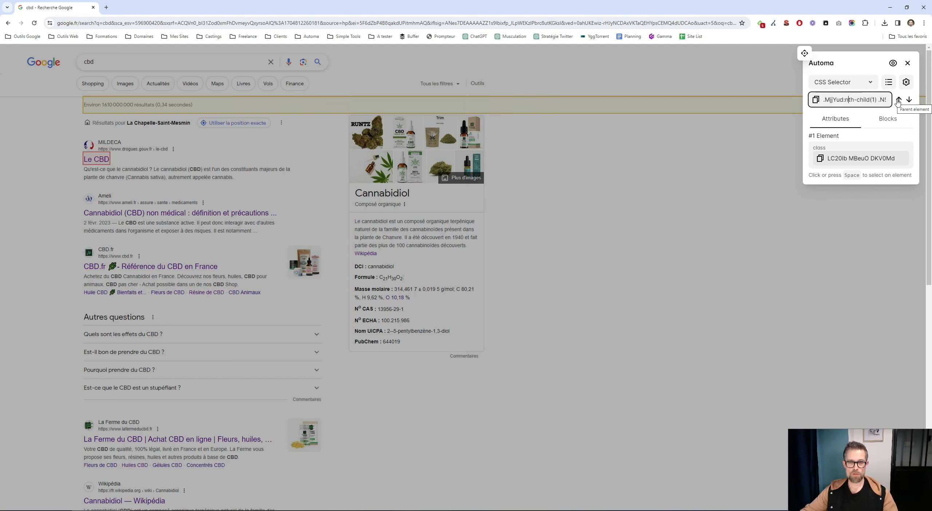
{"action": "left_click", "coordinate": [837, 124]}
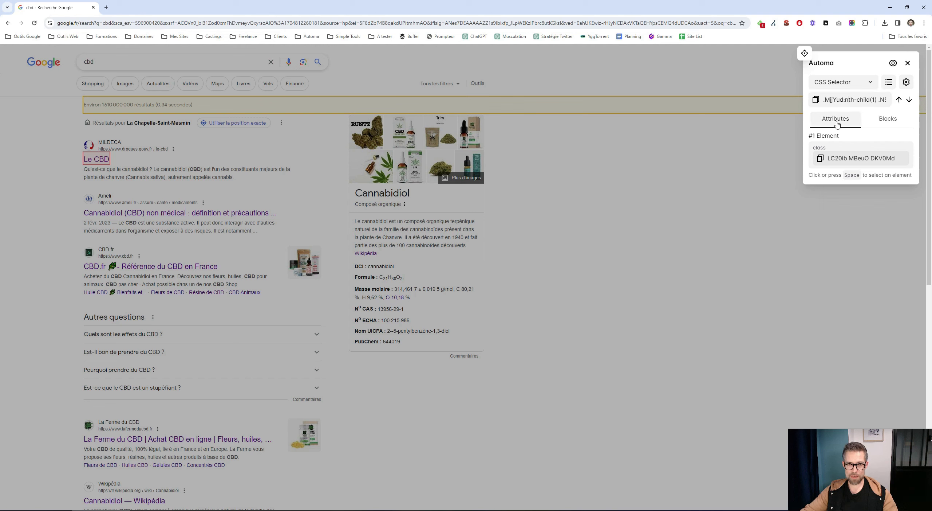
Move the element selection up three parent levels from the first result's title
{"action": "left_click", "coordinate": [899, 100]}
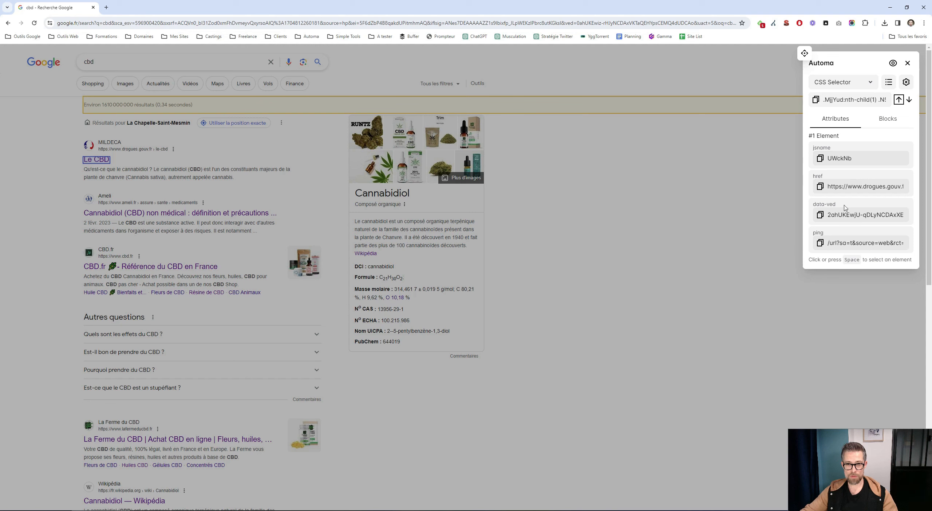
{"action": "left_click", "coordinate": [898, 100]}
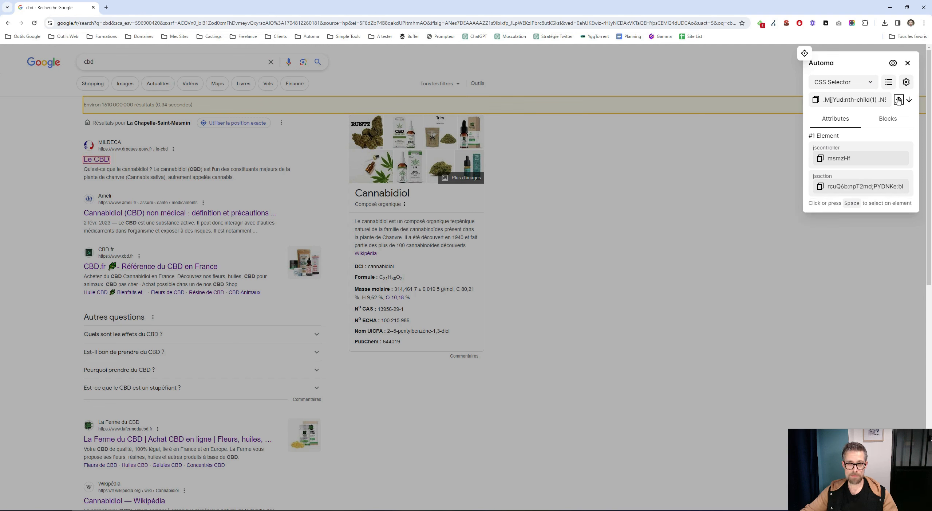
{"action": "left_click", "coordinate": [899, 100]}
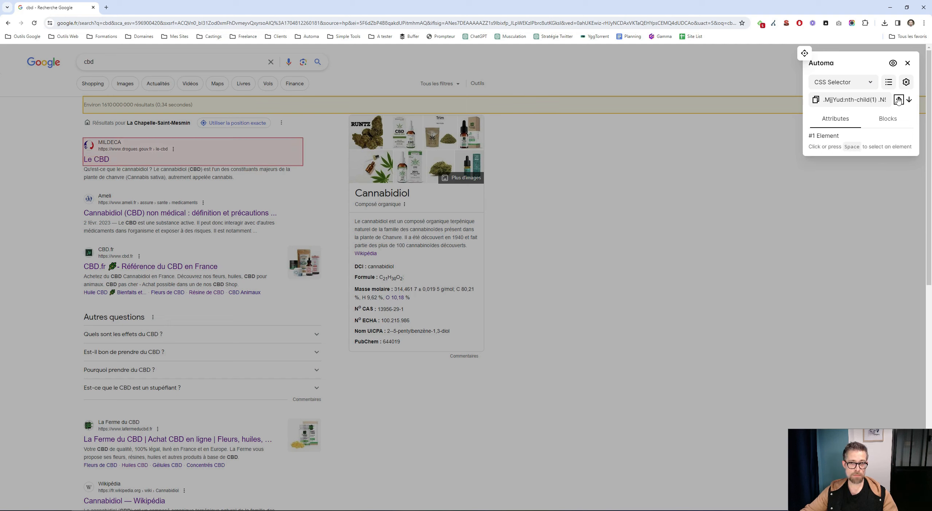
Move the element selection up to the parent div carrying the data-snhf attribute and copy that attribute
{"action": "left_click", "coordinate": [898, 100]}
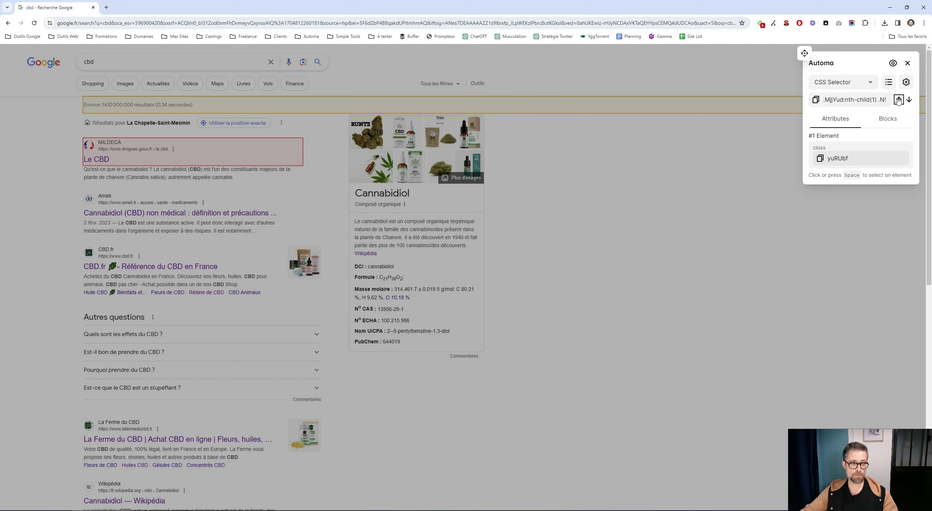
{"action": "left_click", "coordinate": [899, 100]}
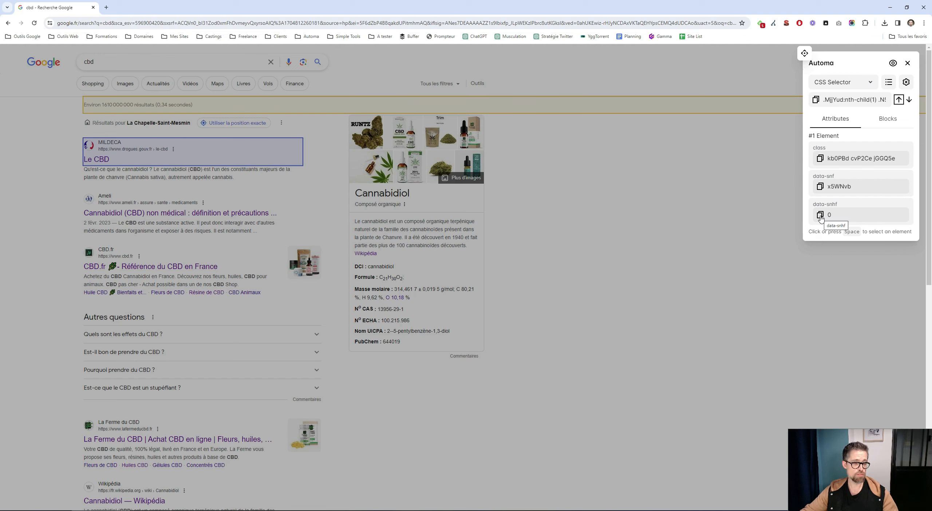
{"action": "left_click", "coordinate": [820, 215]}
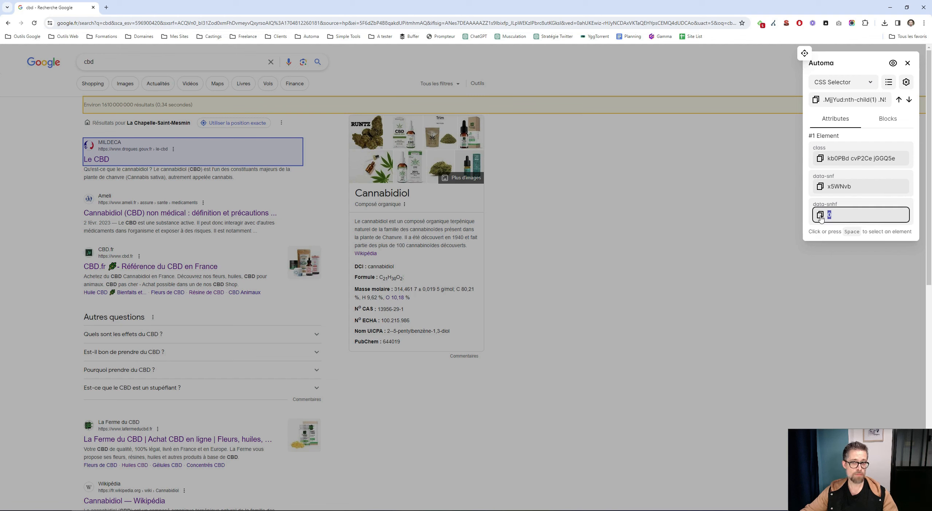
{"action": "left_click", "coordinate": [820, 215]}
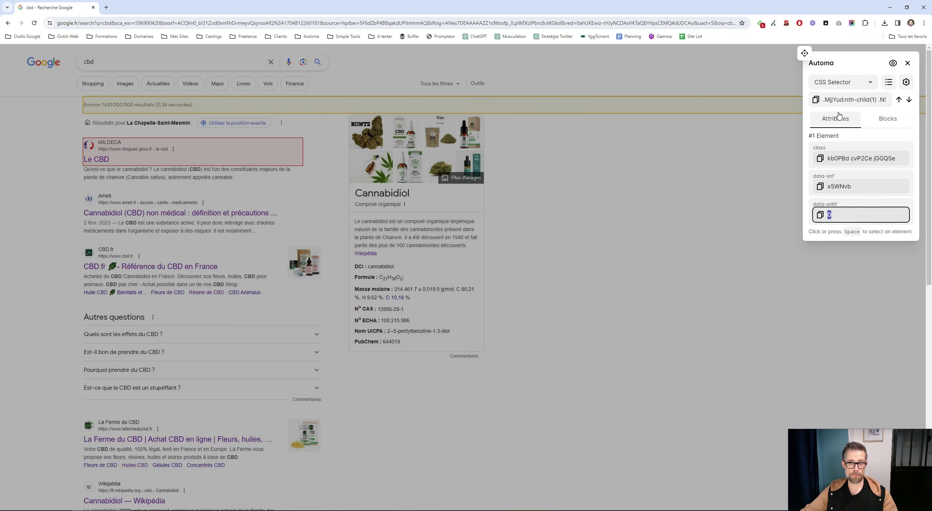
Replace the CSS selector with div[data-snhf="0"] and check which search results it matches down the page
{"action": "left_click", "coordinate": [840, 101]}
{"action": "key", "text": "ctrl+v"}
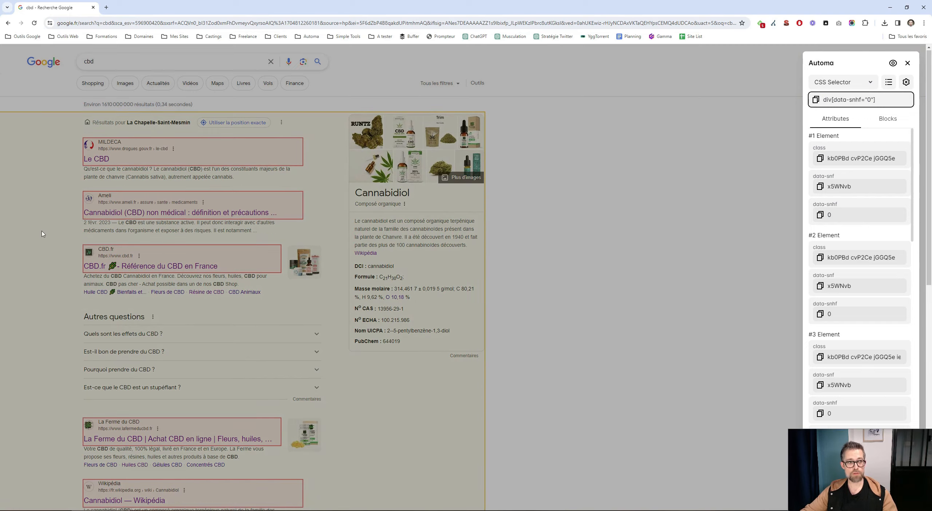
{"action": "scroll", "coordinate": [42, 233], "scroll_direction": "down", "scroll_amount": 8}
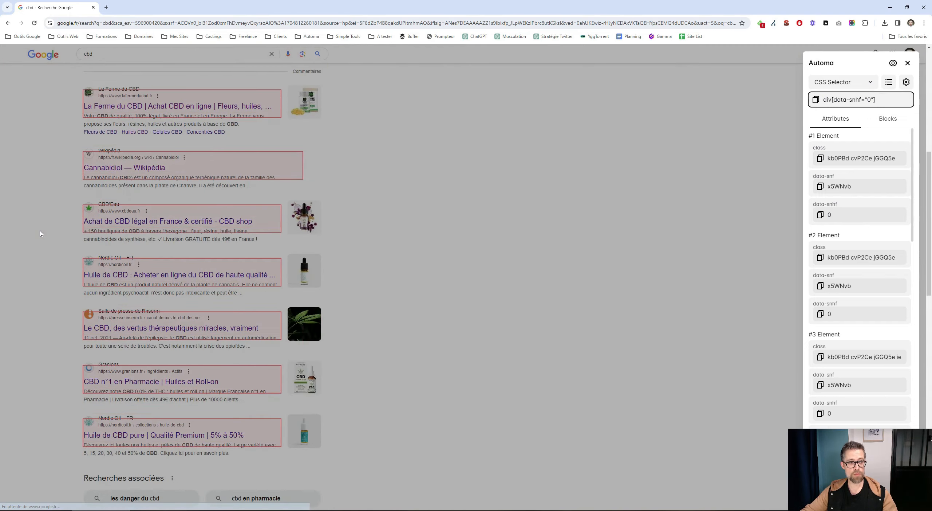
{"action": "scroll", "coordinate": [40, 234], "scroll_direction": "up", "scroll_amount": 8}
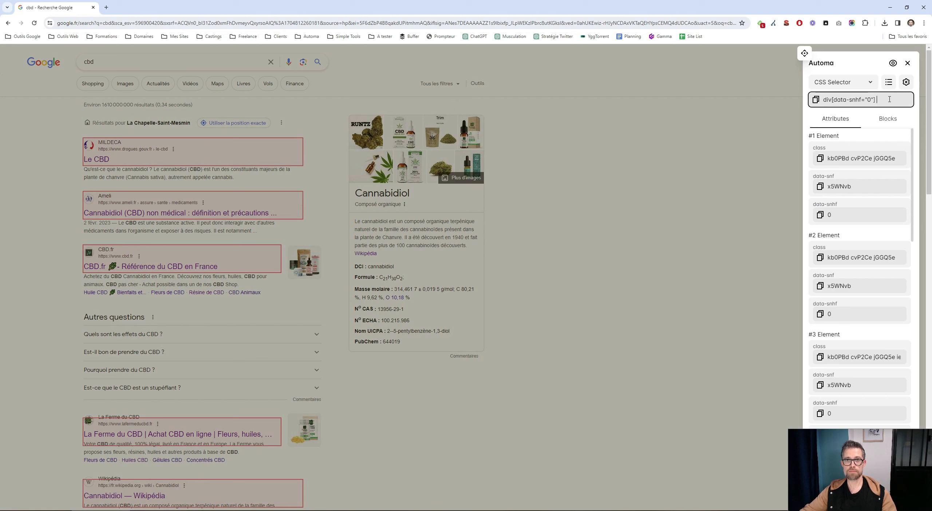
Extend the selector to div[data-snhf="0"] a and examine the href values of the first three matched links
{"action": "type", "text": "a"}
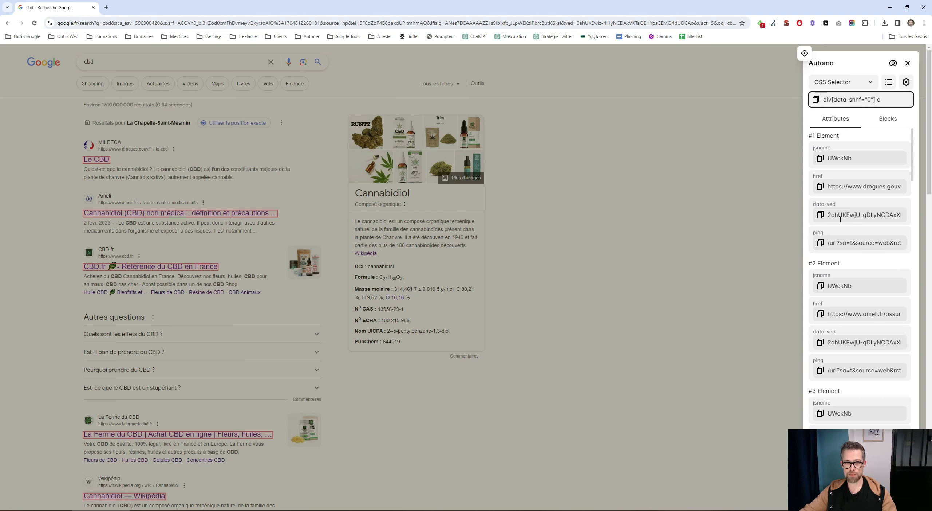
{"action": "left_click_drag", "start_coordinate": [828, 184], "coordinate": [879, 186]}
{"action": "scroll", "coordinate": [843, 266], "scroll_direction": "down", "scroll_amount": 1}
{"action": "left_click_drag", "start_coordinate": [828, 277], "coordinate": [903, 277]}
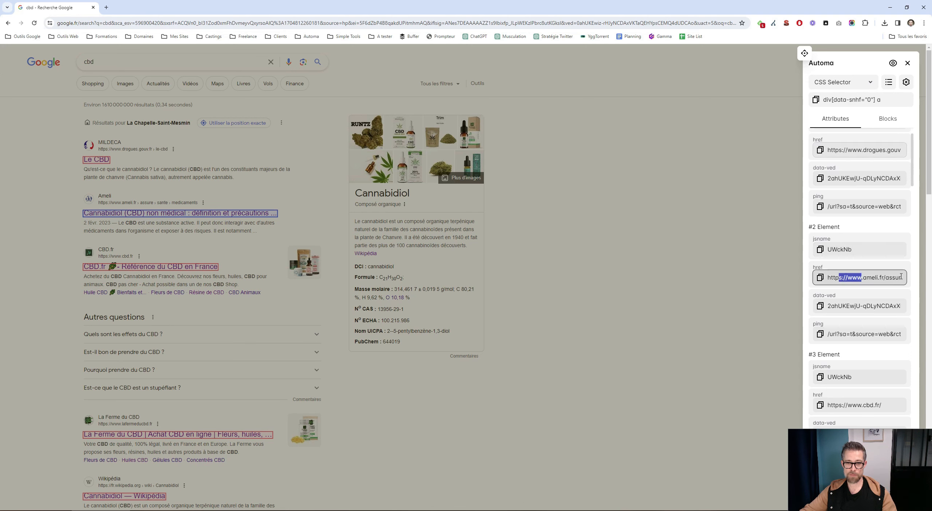
{"action": "scroll", "coordinate": [845, 277], "scroll_direction": "down", "scroll_amount": 2}
{"action": "left_click", "coordinate": [844, 333]}
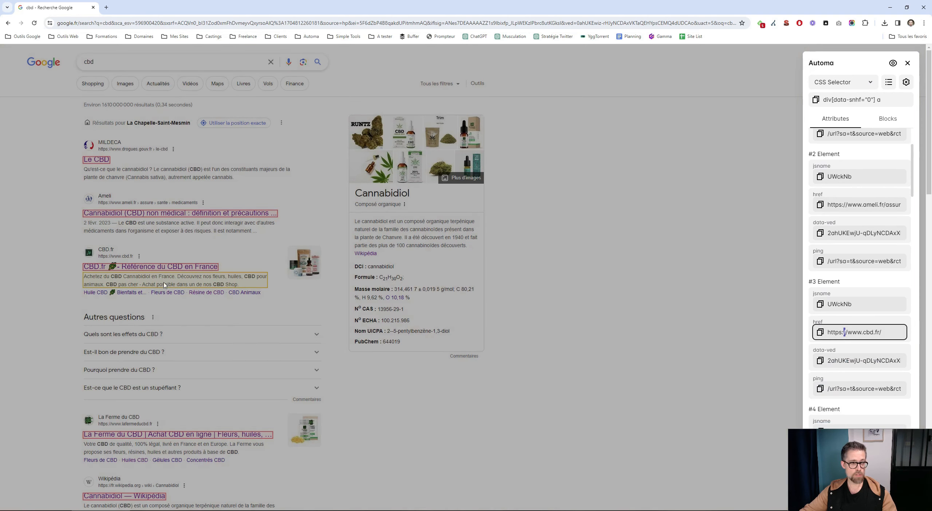
{"action": "scroll", "coordinate": [858, 250], "scroll_direction": "up", "scroll_amount": 1}
{"action": "scroll", "coordinate": [858, 249], "scroll_direction": "up", "scroll_amount": 2}
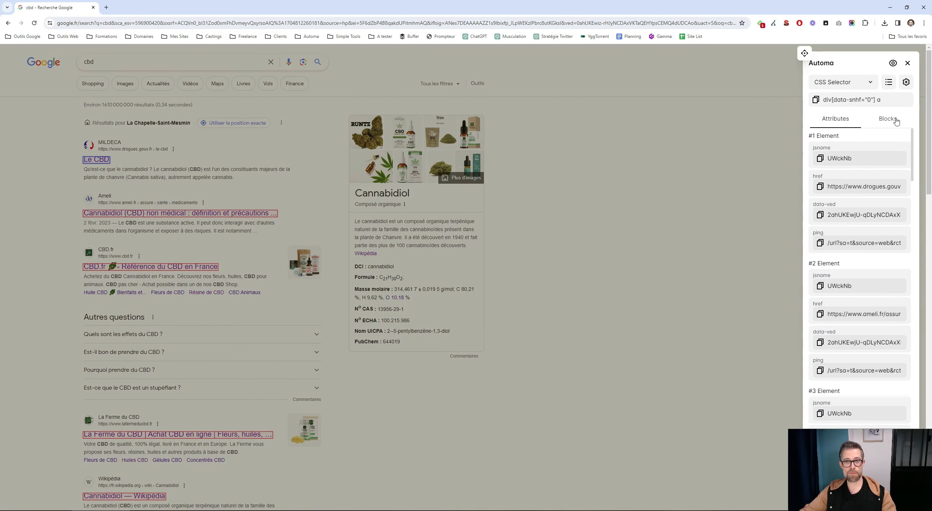
Copy the selector div[data-snhf="0"] a and switch to the SEO Scraper workflow window
{"action": "triple_click", "coordinate": [890, 99]}
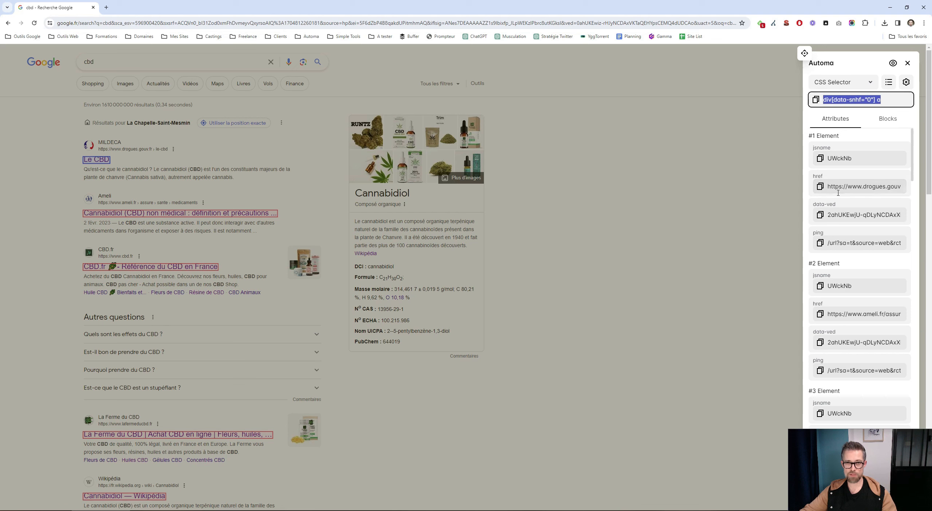
{"action": "left_click_drag", "start_coordinate": [828, 186], "coordinate": [872, 186]}
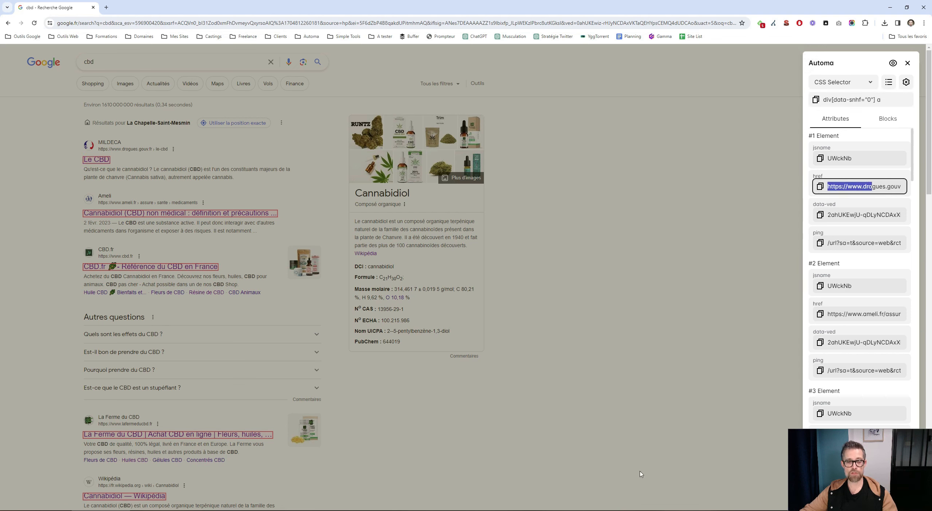
{"action": "mouse_move", "coordinate": [621, 510]}
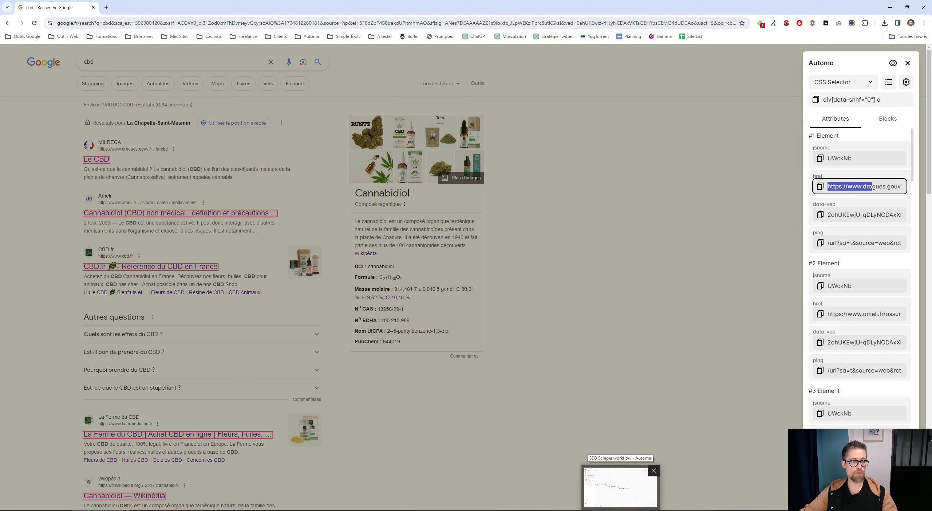
{"action": "left_click_drag", "start_coordinate": [882, 101], "coordinate": [815, 104]}
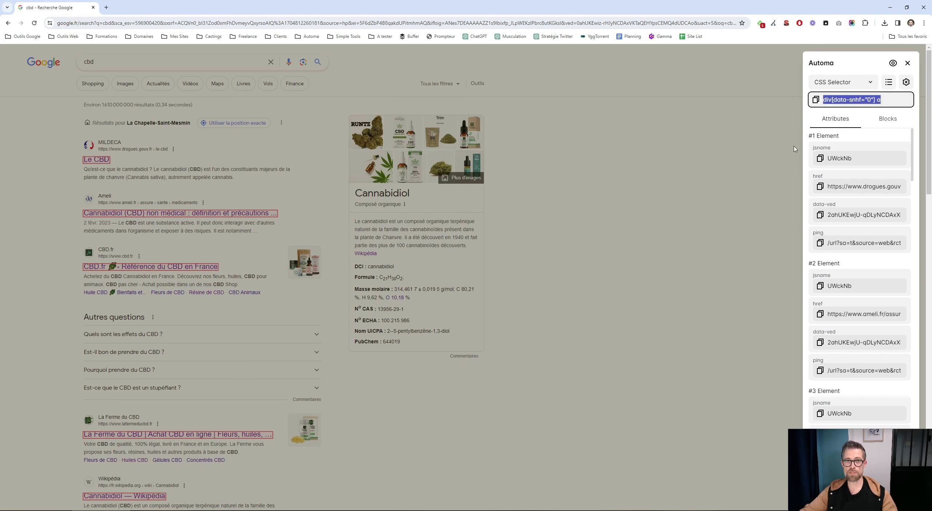
{"action": "left_click", "coordinate": [620, 510]}
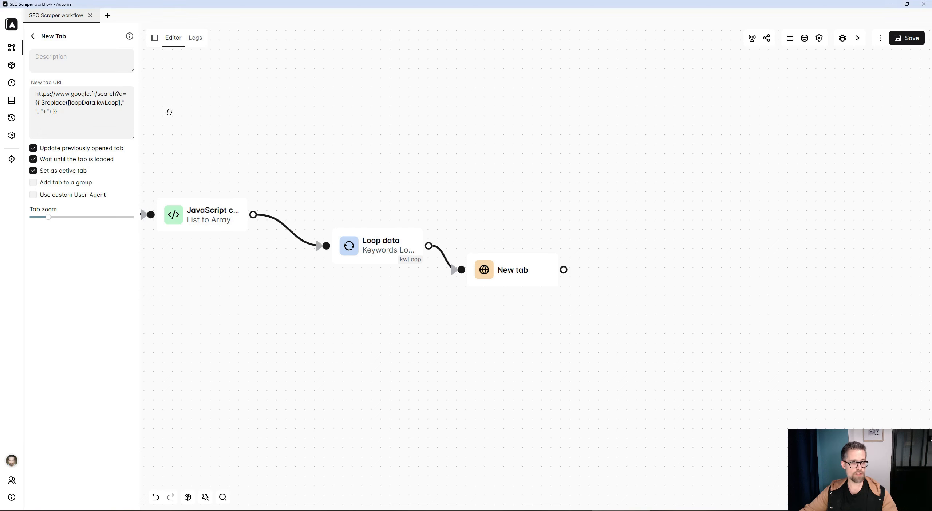
Add an Attribute Value block connected after the New tab block and open its settings
{"action": "left_click", "coordinate": [33, 36]}
{"action": "left_click", "coordinate": [81, 61]}
{"action": "type", "text": "attr"}
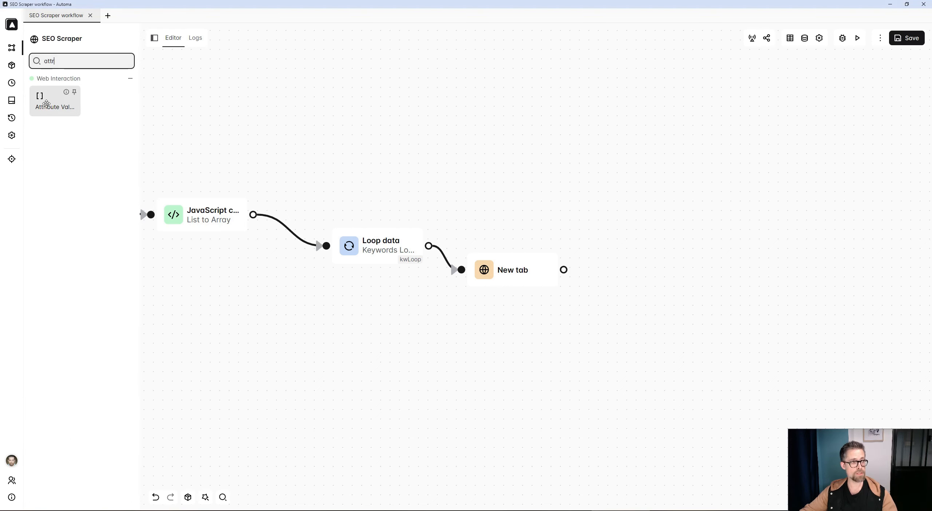
{"action": "left_click_drag", "start_coordinate": [47, 96], "coordinate": [649, 294]}
{"action": "double_click", "coordinate": [649, 293]}
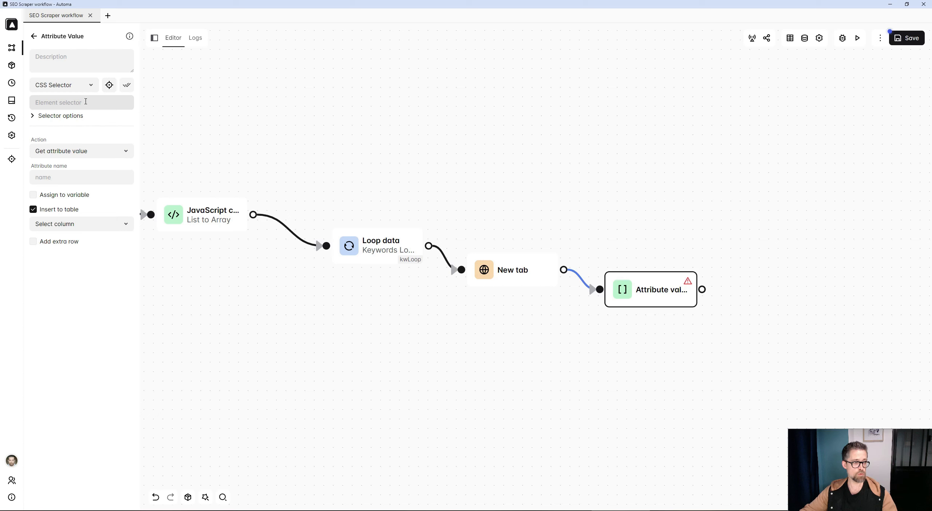
Set the Attribute Value block's element selector to div[data-snhf="0"] a and its attribute name to href
{"action": "left_click", "coordinate": [87, 102]}
{"action": "key", "text": "ctrl+v"}
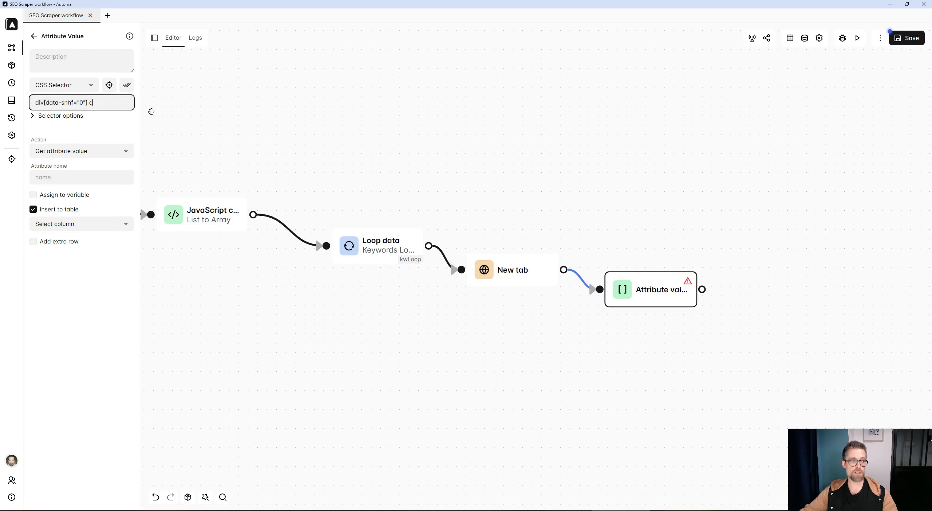
{"action": "left_click", "coordinate": [72, 173]}
{"action": "type", "text": "h"}
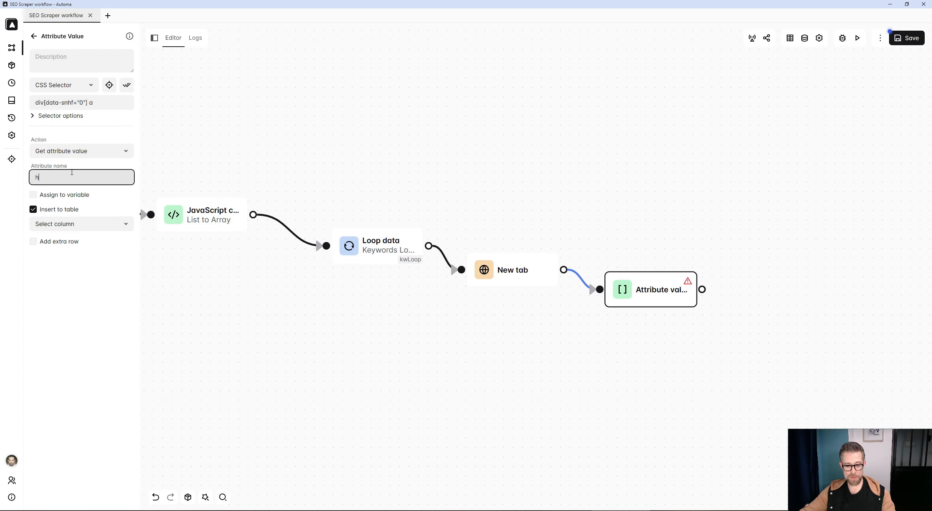
{"action": "type", "text": "ref"}
Assign the attribute value to a variable named link instead of inserting it into the table, and save the workflow
{"action": "left_click", "coordinate": [33, 209]}
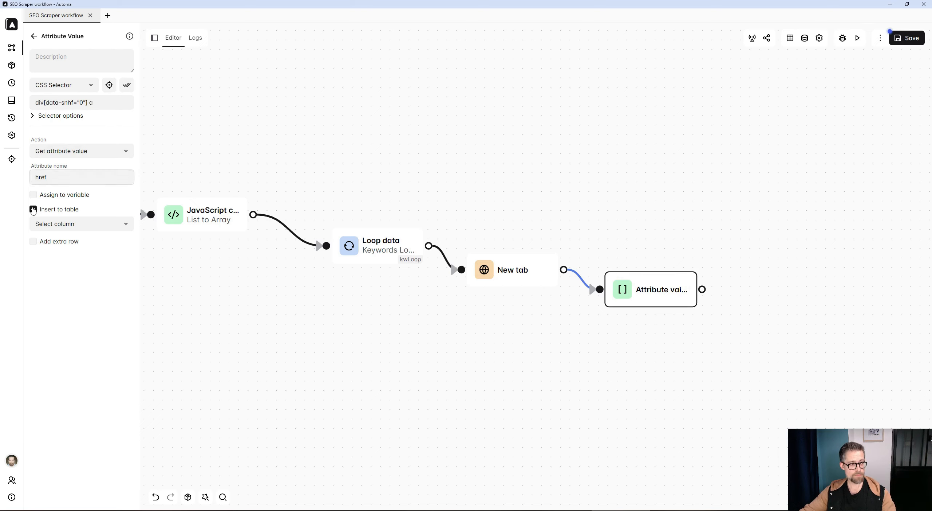
{"action": "left_click", "coordinate": [33, 195]}
{"action": "left_click", "coordinate": [57, 208]}
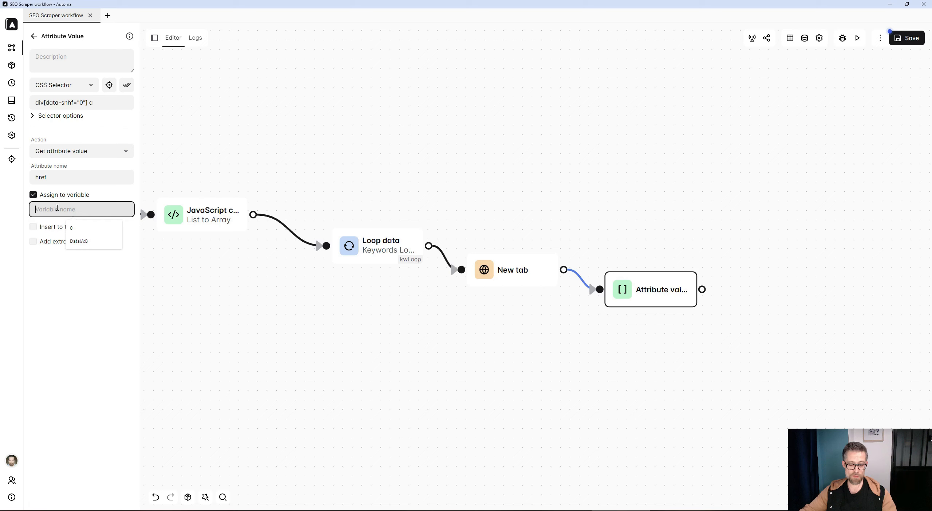
{"action": "type", "text": "link"}
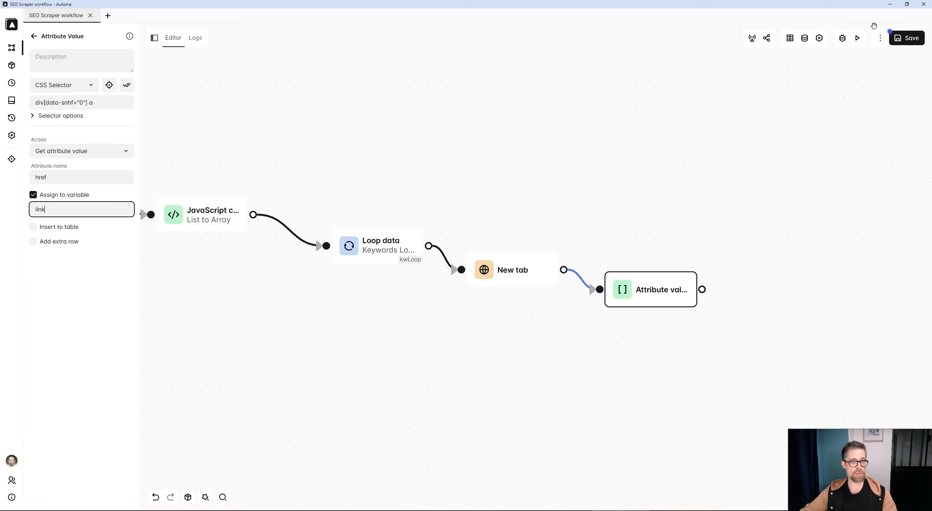
{"action": "left_click", "coordinate": [908, 42]}
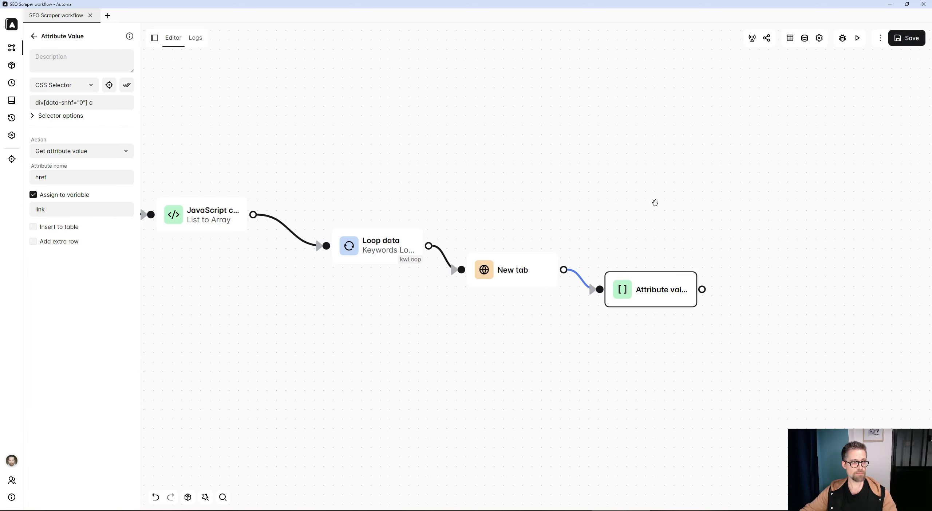
Glance back at the matched Google results and enable the Multiple selector option for the Attribute Value block
{"action": "left_click_drag", "start_coordinate": [633, 197], "coordinate": [446, 162]}
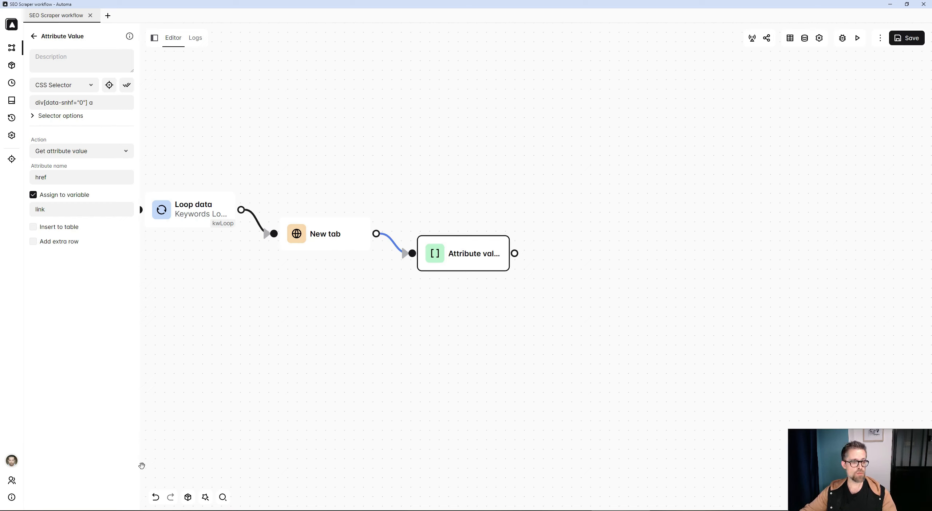
{"action": "left_click", "coordinate": [101, 510]}
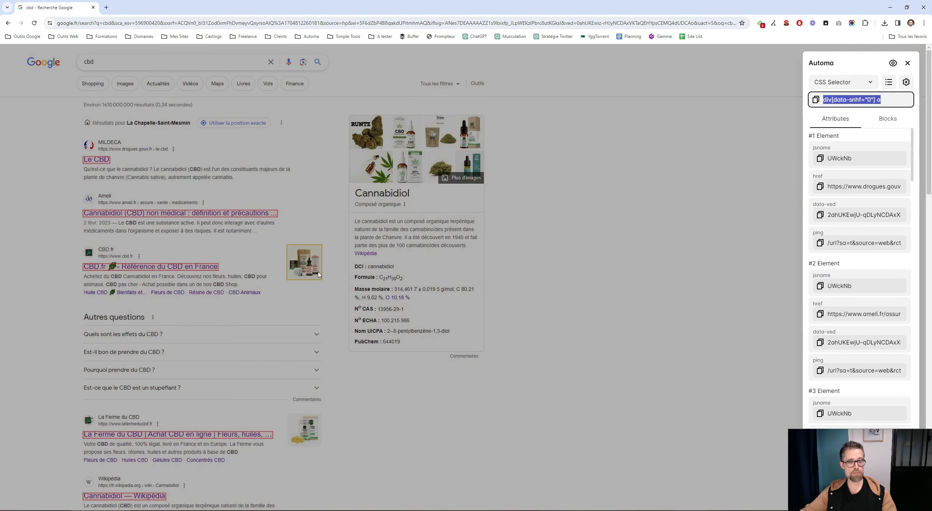
{"action": "key", "text": "alt+Tab"}
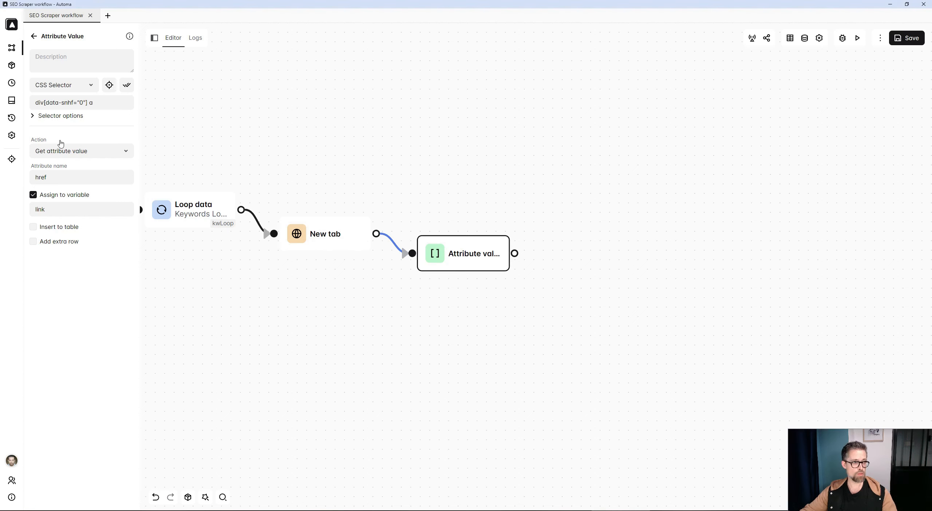
{"action": "left_click", "coordinate": [55, 117]}
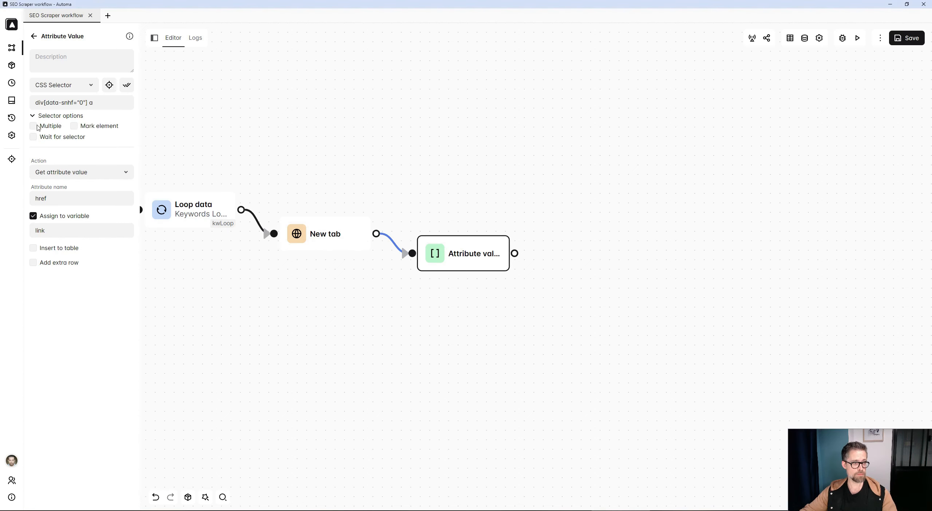
{"action": "left_click", "coordinate": [33, 126]}
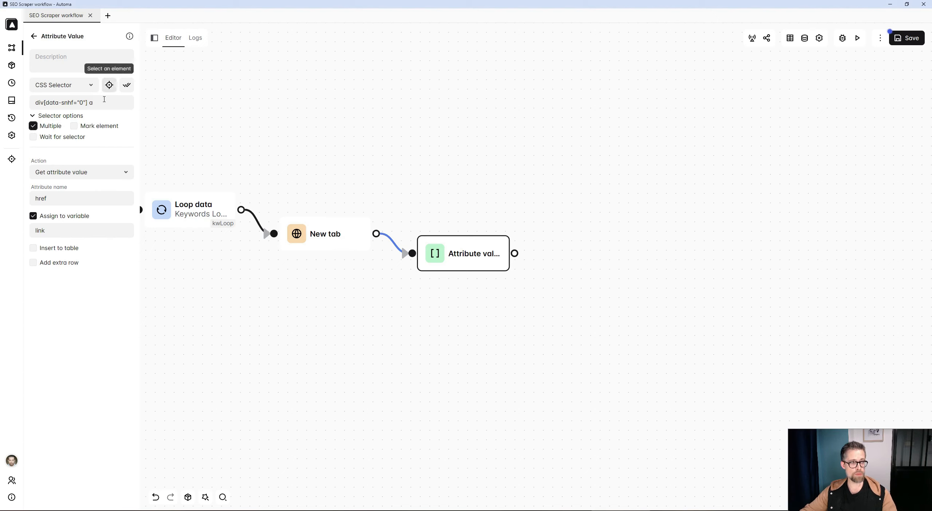
Rename the Attribute Value block's variable to links and save the workflow
{"action": "left_click_drag", "start_coordinate": [94, 103], "coordinate": [35, 103]}
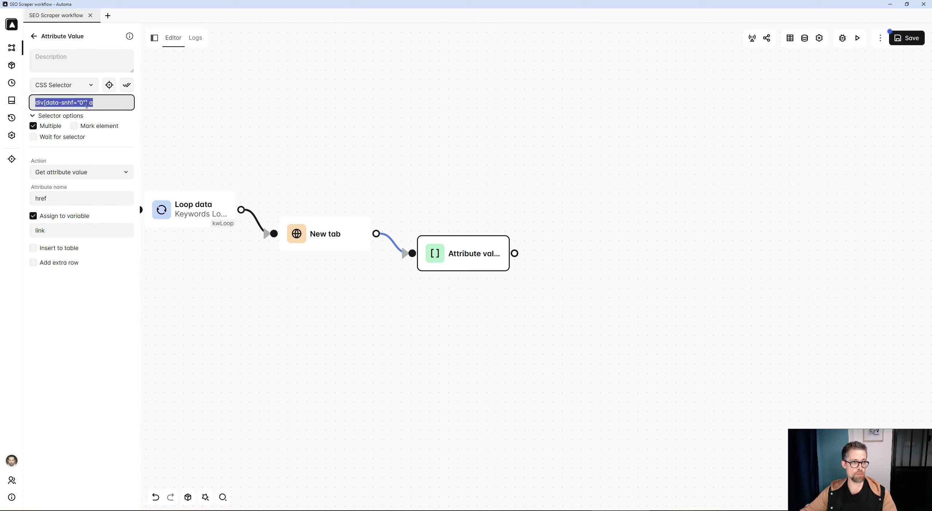
{"action": "left_click", "coordinate": [100, 101]}
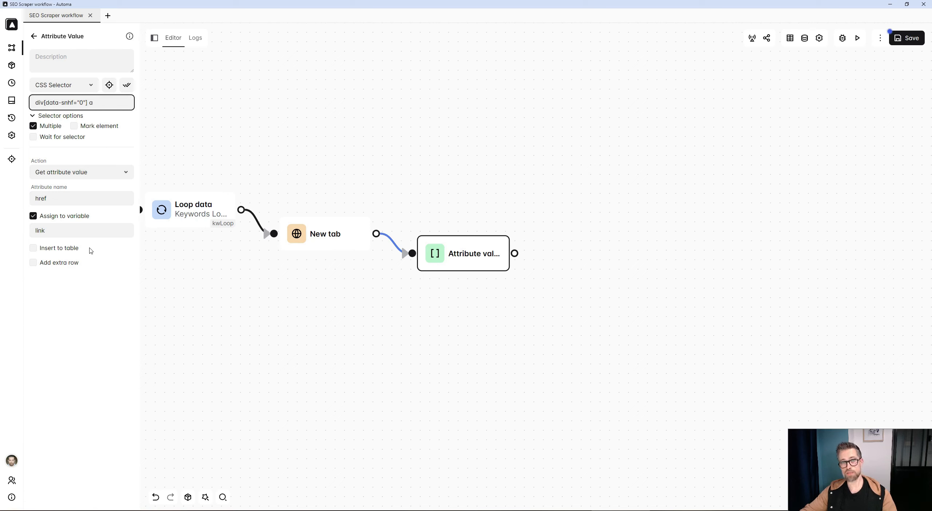
{"action": "left_click", "coordinate": [70, 230]}
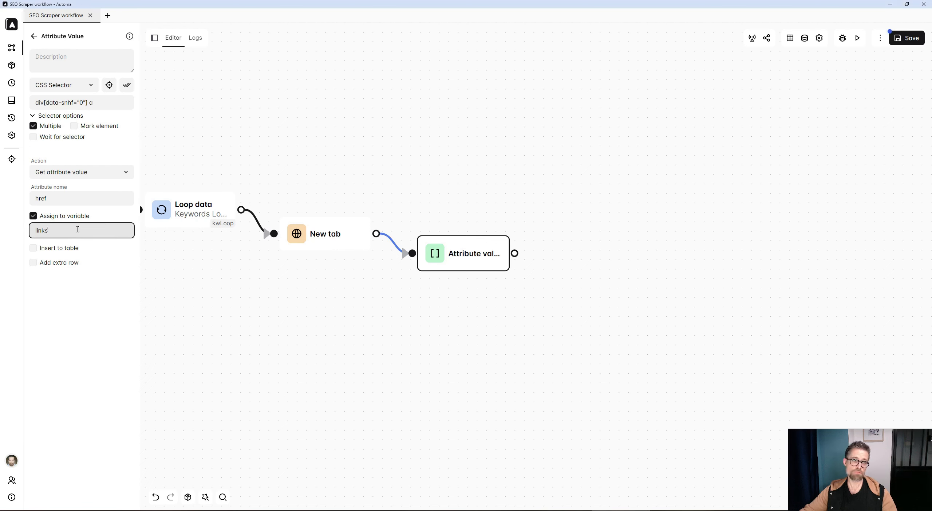
{"action": "left_click", "coordinate": [898, 38]}
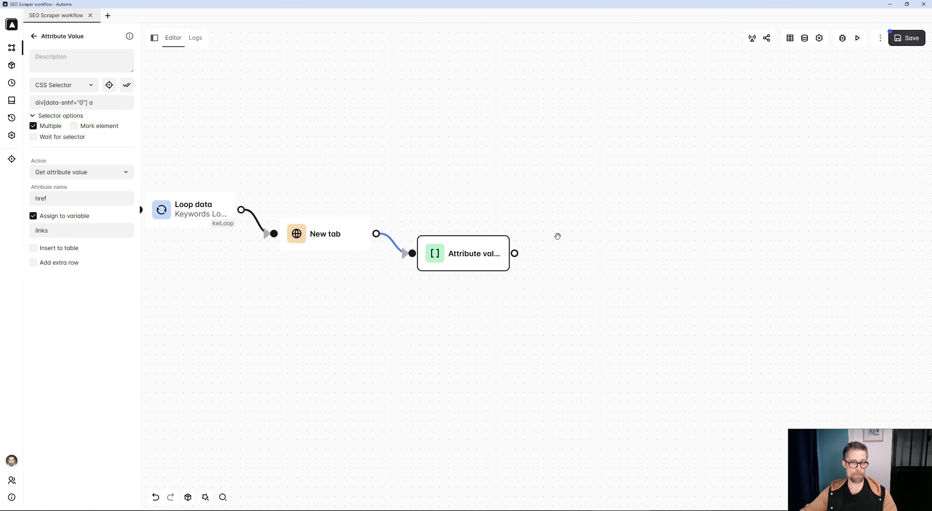
Describe the Attribute Value block as "Get SERP Links"
{"action": "left_click", "coordinate": [41, 63]}
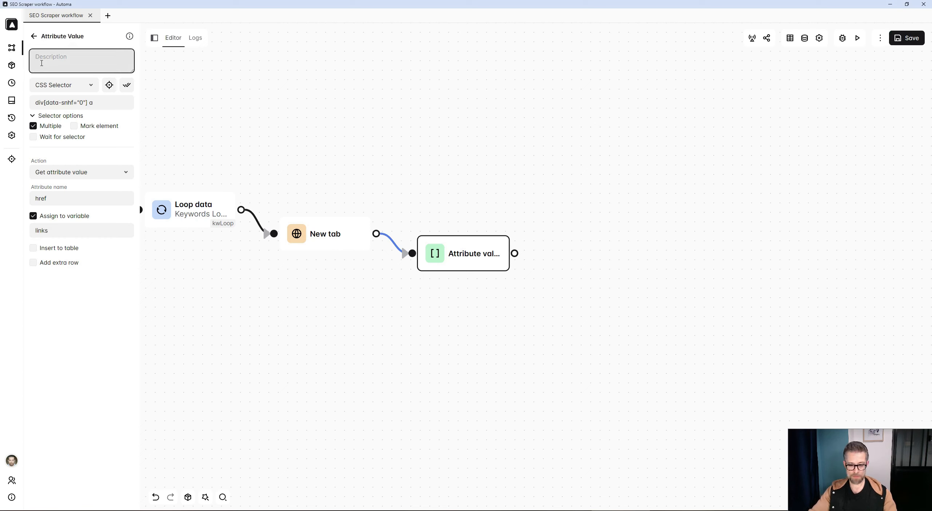
{"action": "type", "text": "Get SERP "}
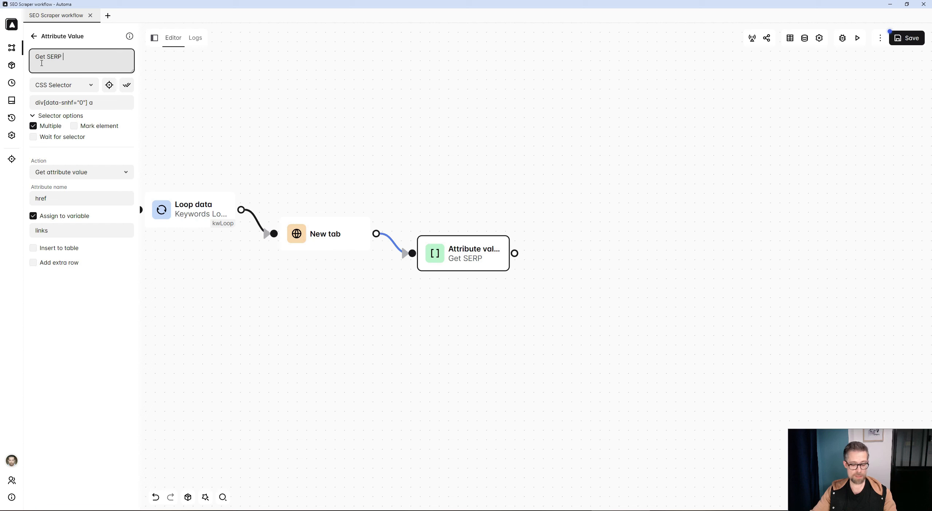
{"action": "type", "text": "Links"}
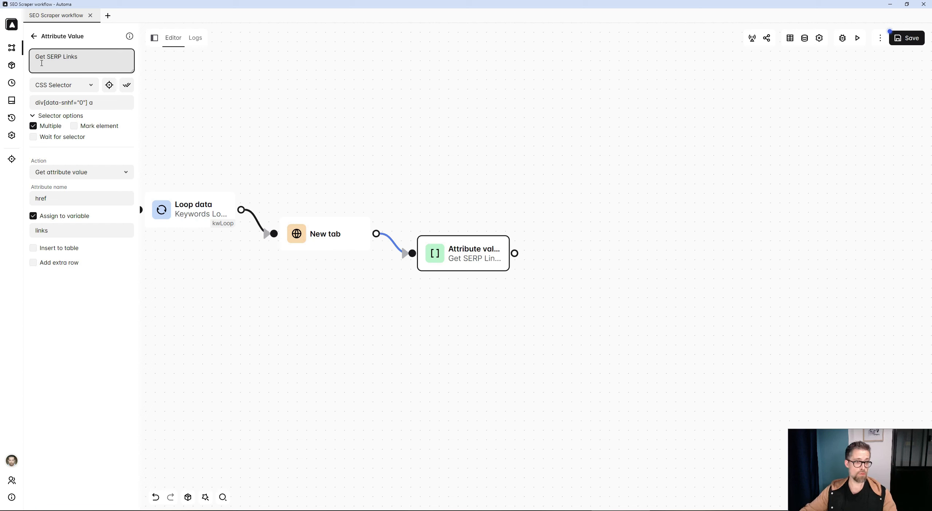
Give the New Tab block that opens the search page the description "Google Search"
{"action": "double_click", "coordinate": [325, 233]}
{"action": "left_click", "coordinate": [73, 57]}
{"action": "type", "text": "G"}
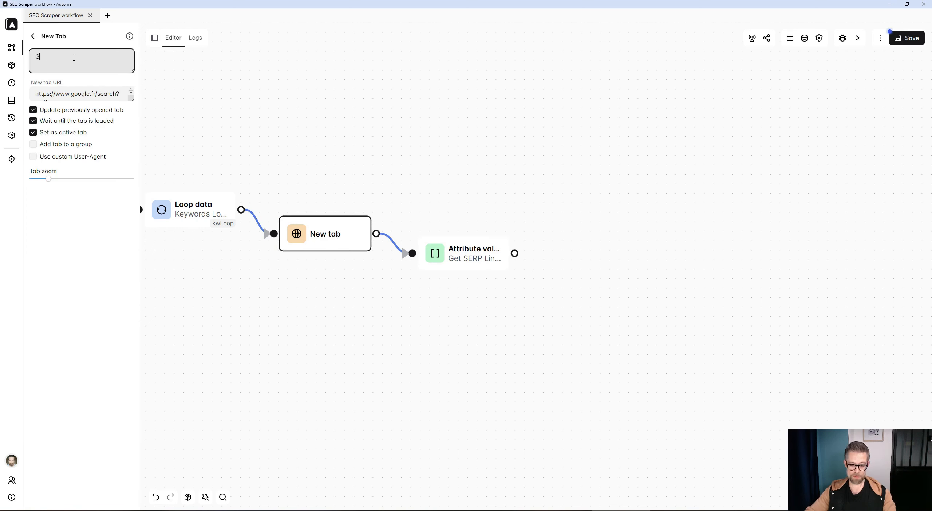
{"action": "type", "text": "oogle Search"}
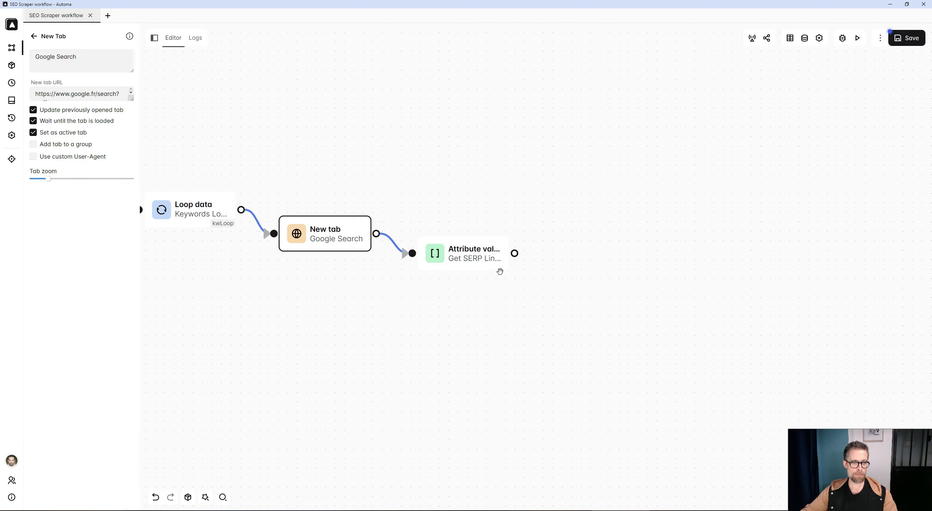
Check the Get SERP Links block's variable name, and add a Loop Data block connected after that block
{"action": "double_click", "coordinate": [486, 263]}
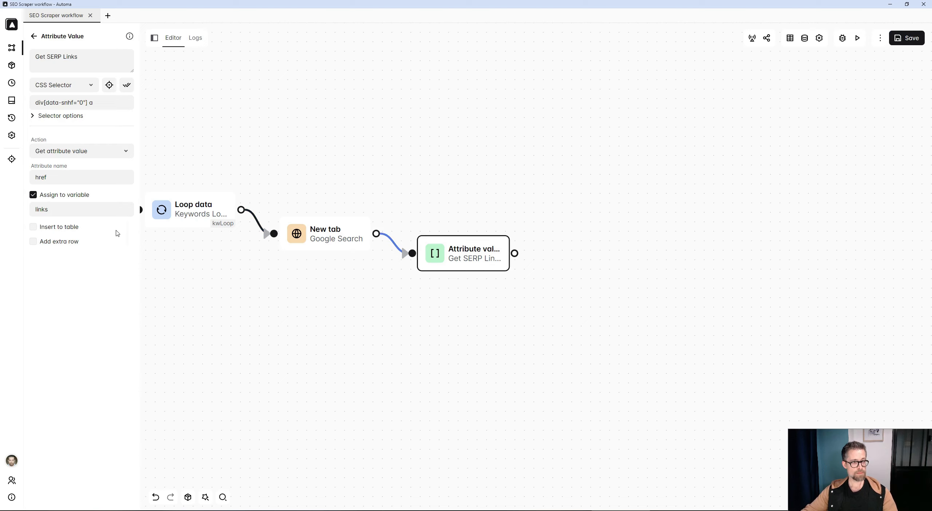
{"action": "left_click", "coordinate": [83, 208]}
{"action": "left_click_drag", "start_coordinate": [503, 343], "coordinate": [499, 369]}
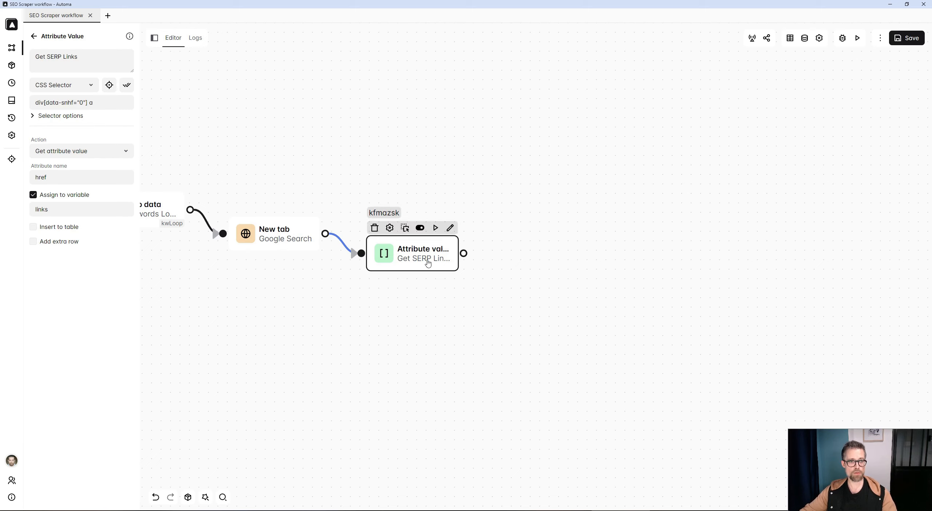
{"action": "left_click_drag", "start_coordinate": [415, 294], "coordinate": [396, 293]}
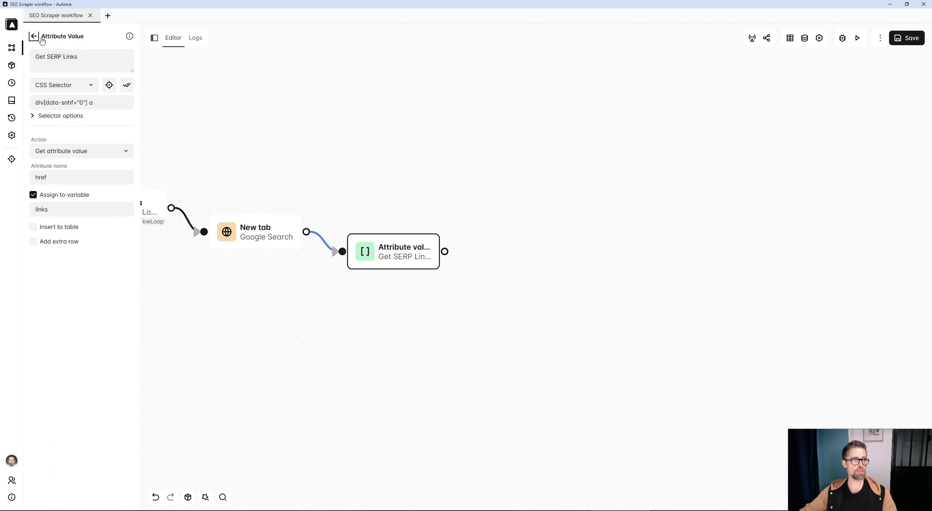
{"action": "left_click", "coordinate": [33, 35]}
{"action": "left_click", "coordinate": [73, 57]}
{"action": "type", "text": "loo"}
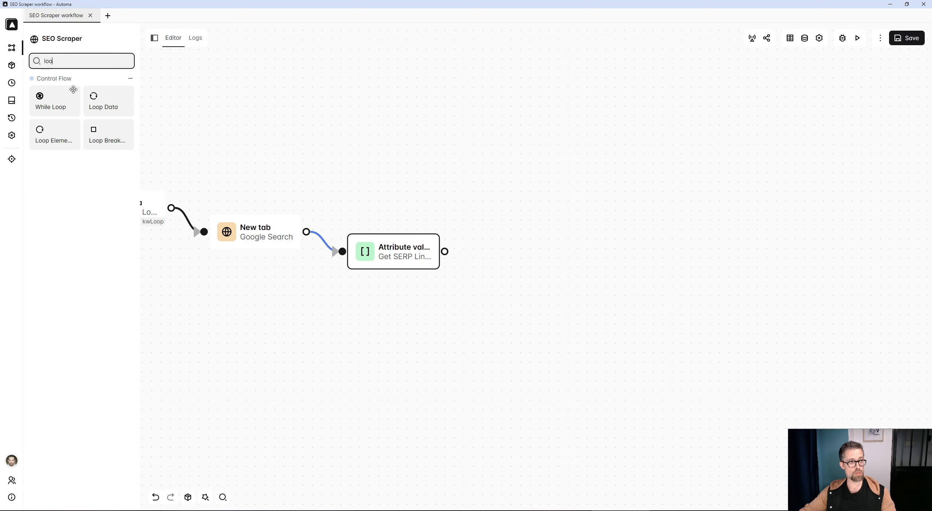
{"action": "left_click_drag", "start_coordinate": [100, 105], "coordinate": [584, 279]}
Set the new Loop Data block's loop ID to linksLoop
{"action": "double_click", "coordinate": [584, 279]}
{"action": "left_click", "coordinate": [104, 91]}
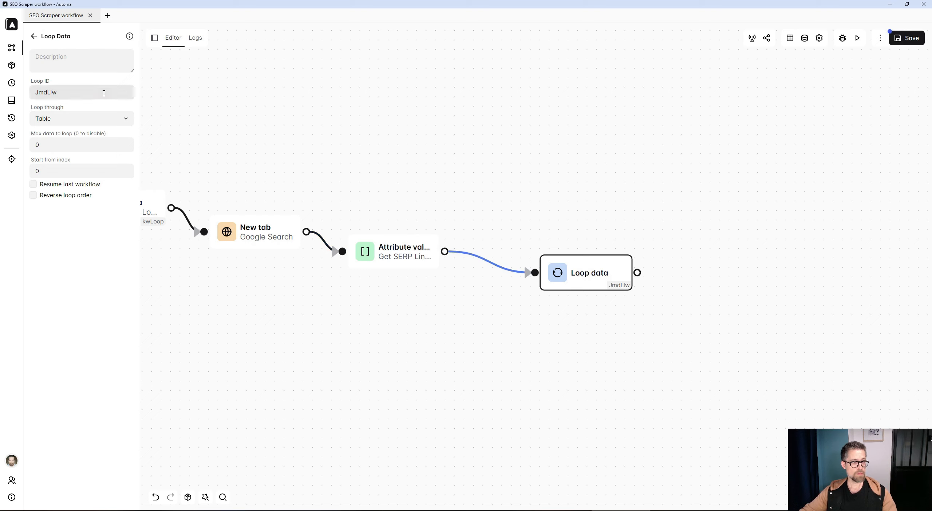
{"action": "key", "text": "alt+Tab"}
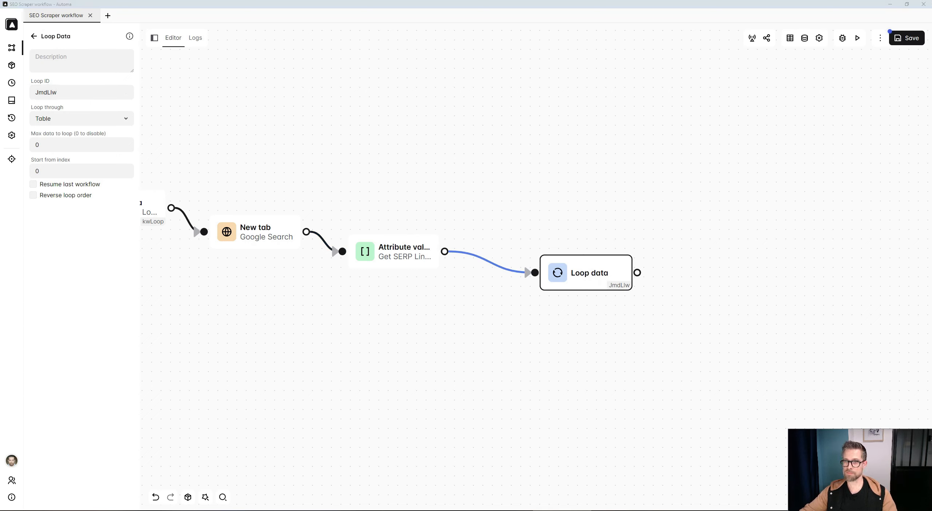
{"action": "left_click", "coordinate": [98, 92]}
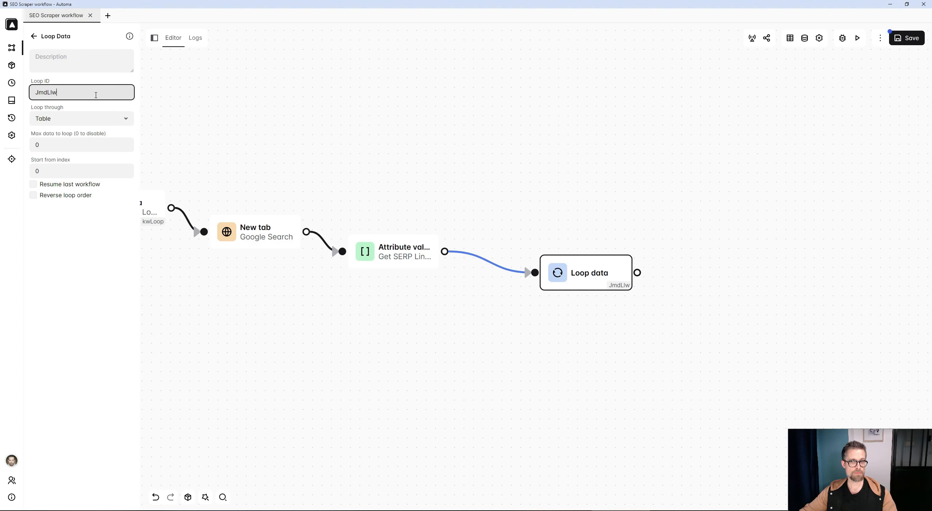
{"action": "double_click", "coordinate": [99, 91]}
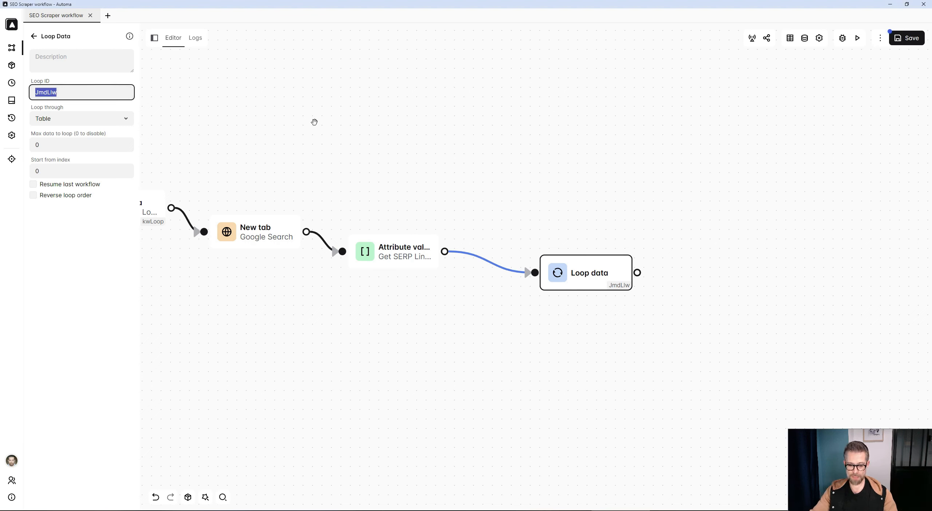
{"action": "key", "text": "BackSpace"}
{"action": "type", "text": "linksLoop"}
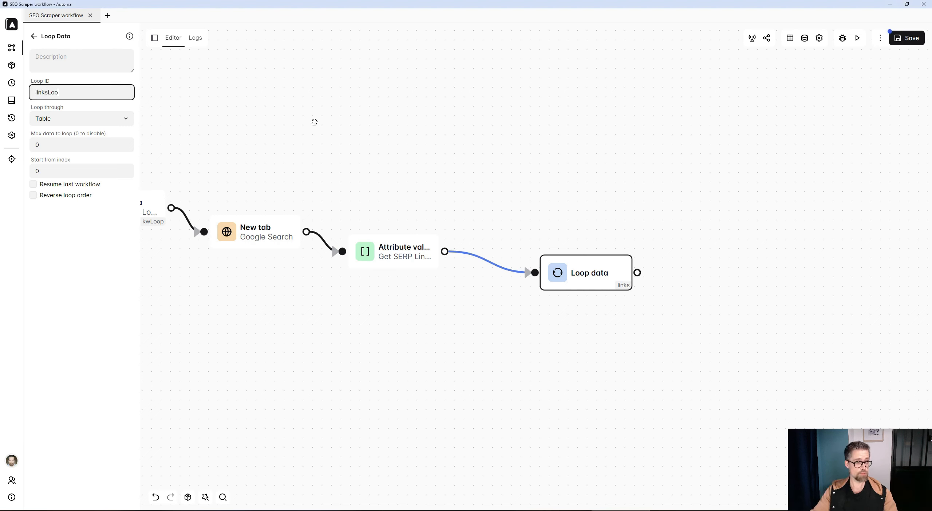
{"action": "key", "text": "Tab"}
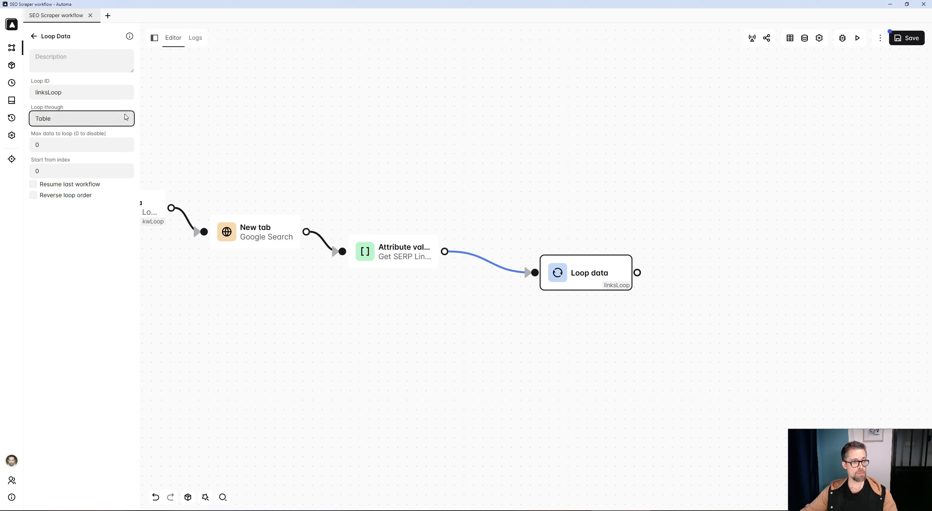
Make the linksLoop block loop through a variable named links
{"action": "left_click", "coordinate": [126, 117]}
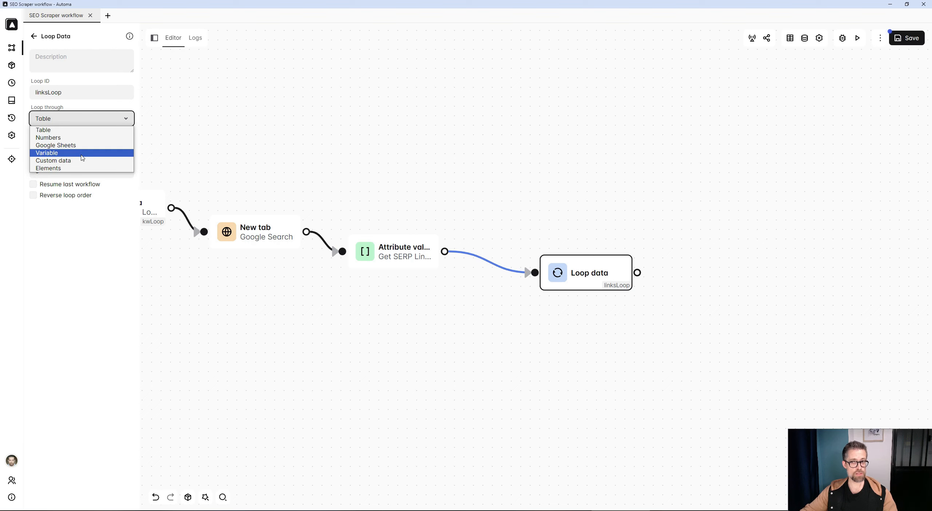
{"action": "left_click", "coordinate": [82, 154]}
{"action": "left_click", "coordinate": [74, 145]}
{"action": "type", "text": "l"}
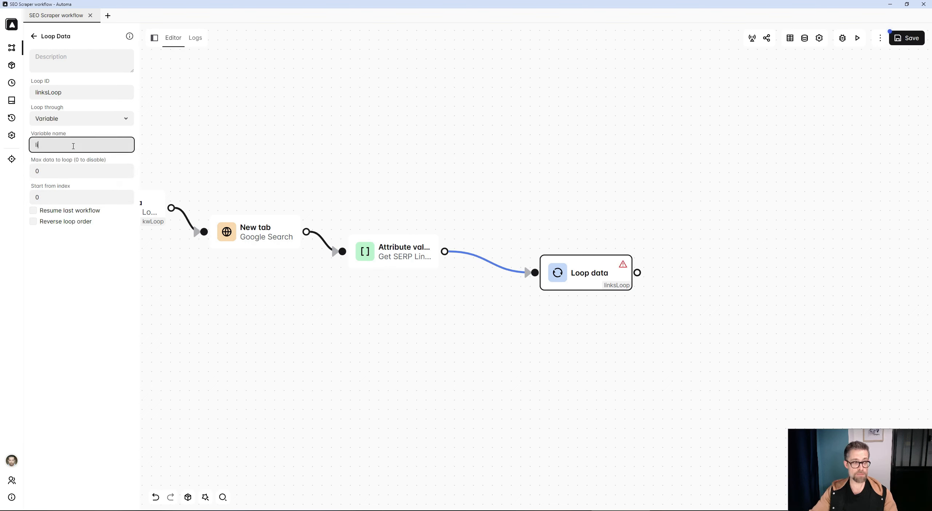
{"action": "type", "text": "inks"}
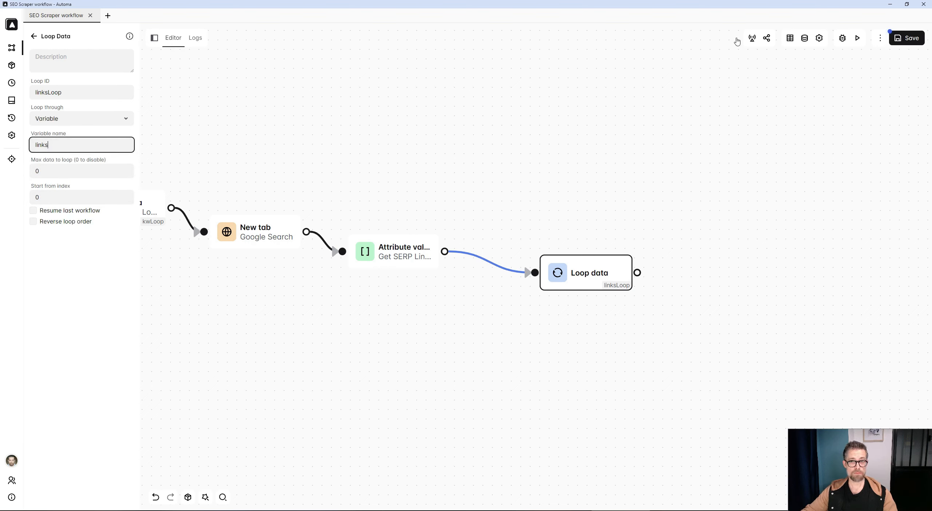
Describe the linksLoop block as "Links Loop" and save the workflow
{"action": "left_click", "coordinate": [113, 61]}
{"action": "type", "text": "Links "}
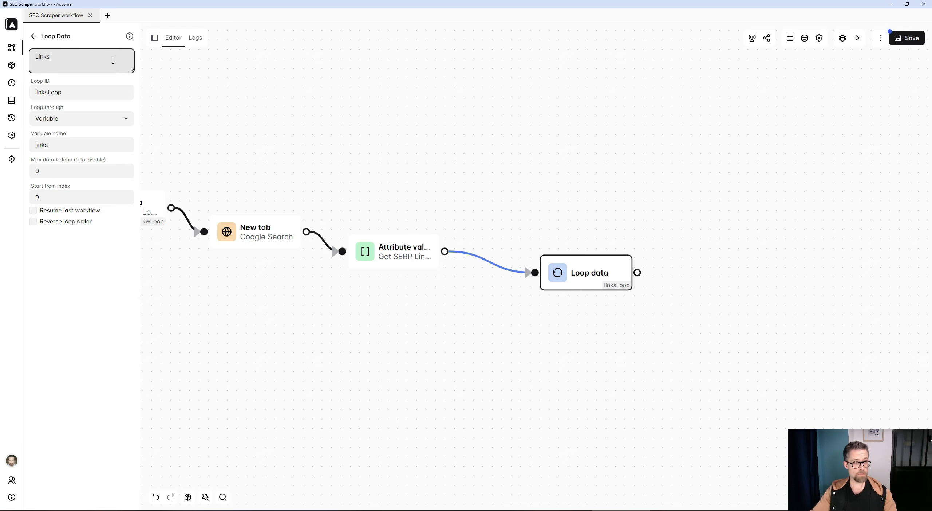
{"action": "type", "text": "Loop"}
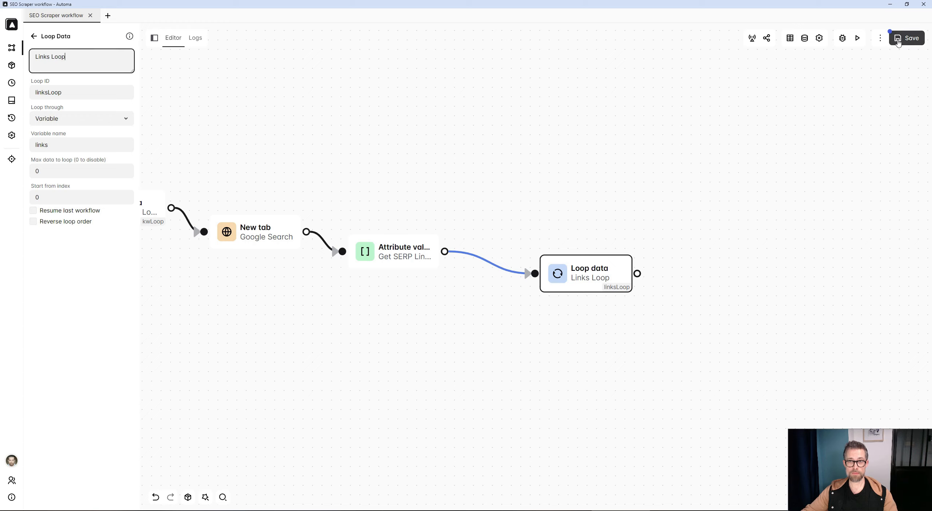
{"action": "left_click", "coordinate": [898, 43]}
Add a New Tab block connected after the Links Loop block
{"action": "left_click_drag", "start_coordinate": [703, 214], "coordinate": [581, 175]}
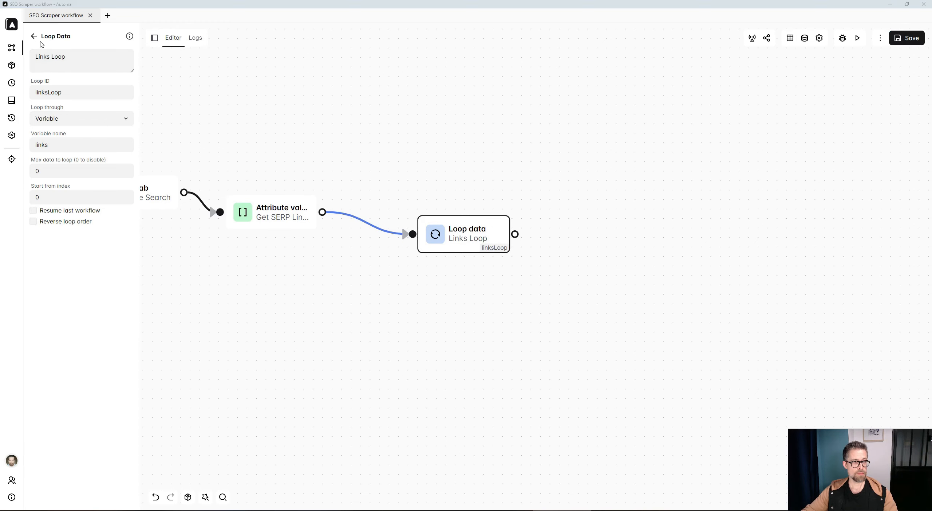
{"action": "left_click", "coordinate": [34, 36]}
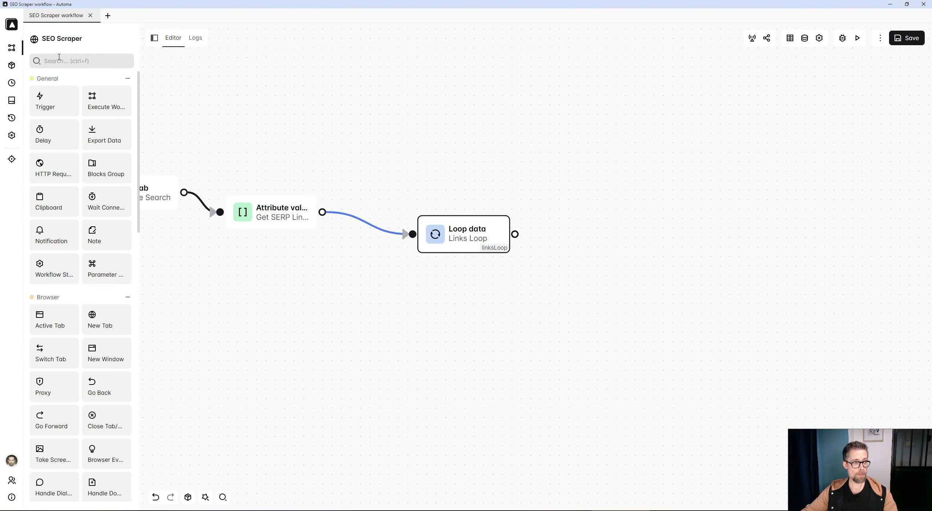
{"action": "left_click", "coordinate": [59, 59]}
{"action": "type", "text": "tab"}
{"action": "left_click_drag", "start_coordinate": [109, 99], "coordinate": [628, 255]}
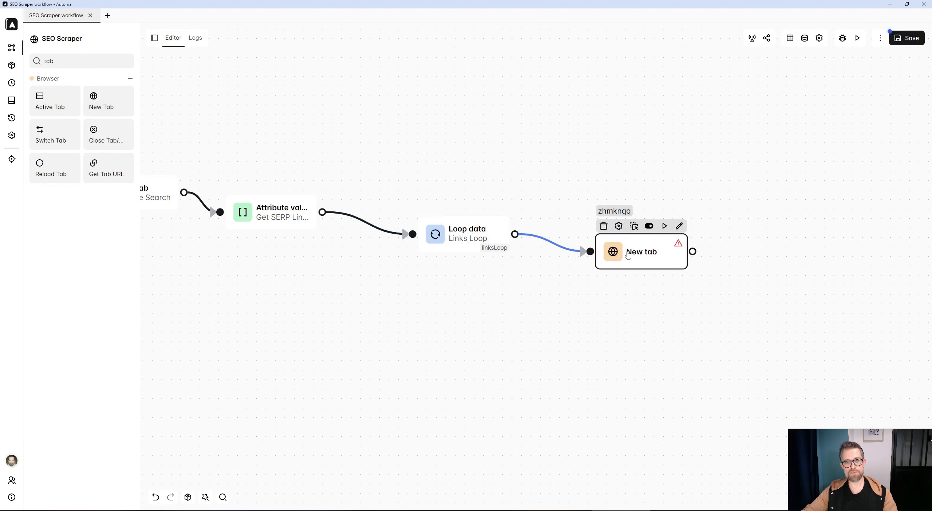
Set the new New Tab block to update the previously opened tab and wait until the tab is loaded
{"action": "double_click", "coordinate": [628, 255]}
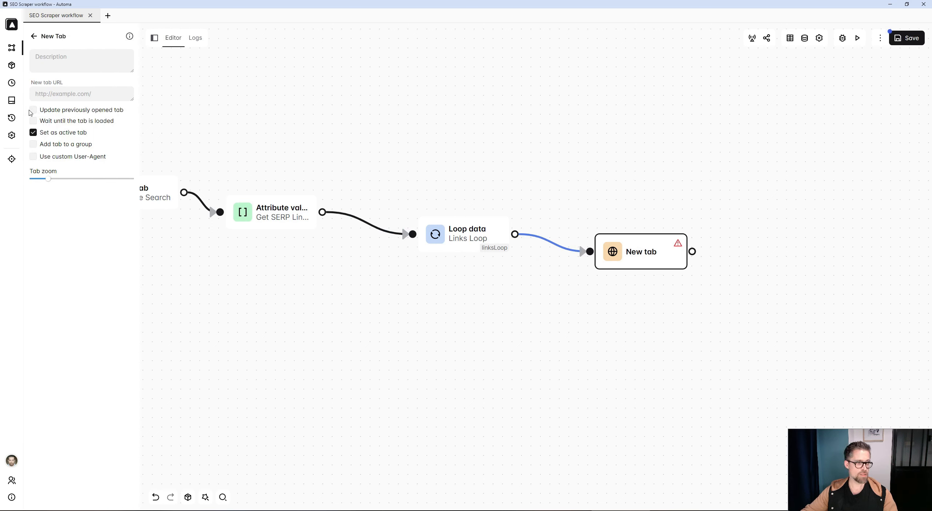
{"action": "left_click", "coordinate": [33, 110]}
{"action": "left_click", "coordinate": [33, 121]}
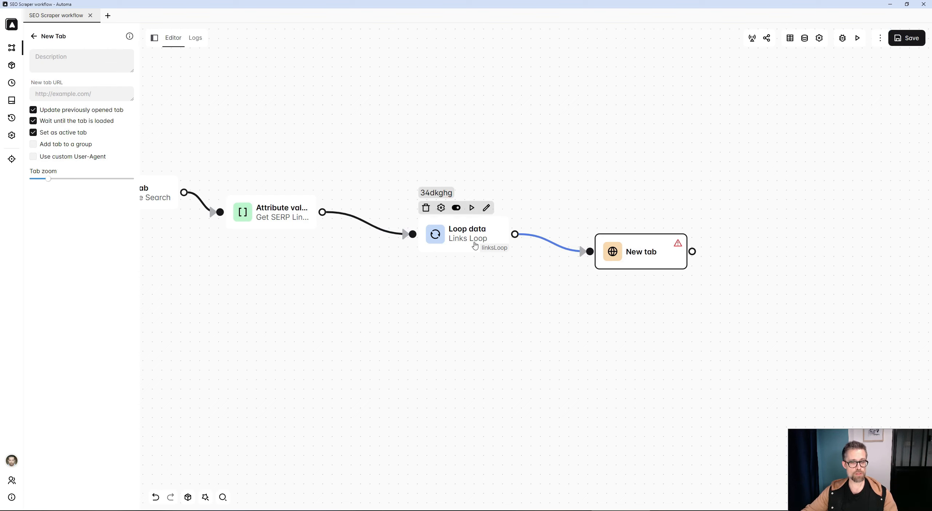
Set the last New Tab block's URL to {{ loopData.linksLoop }}, copying the loop ID from the Links Loop block
{"action": "double_click", "coordinate": [475, 235]}
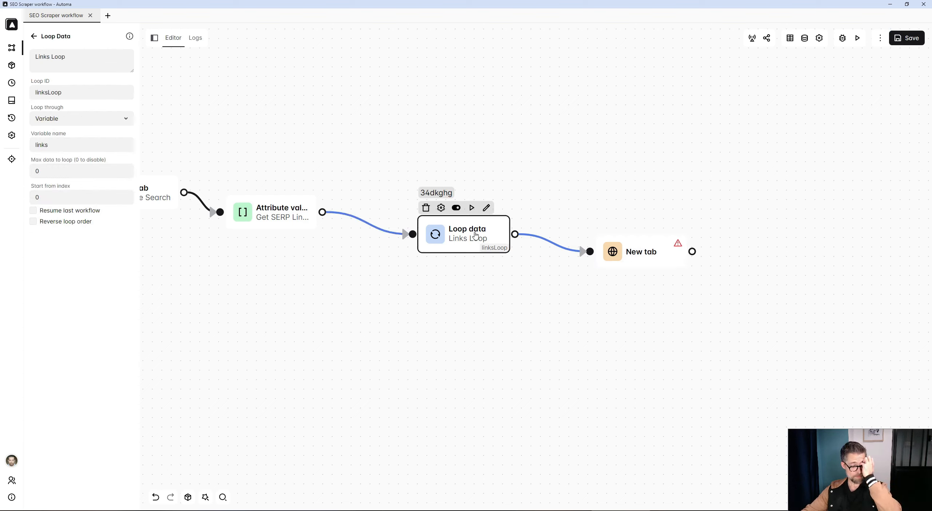
{"action": "double_click", "coordinate": [652, 255]}
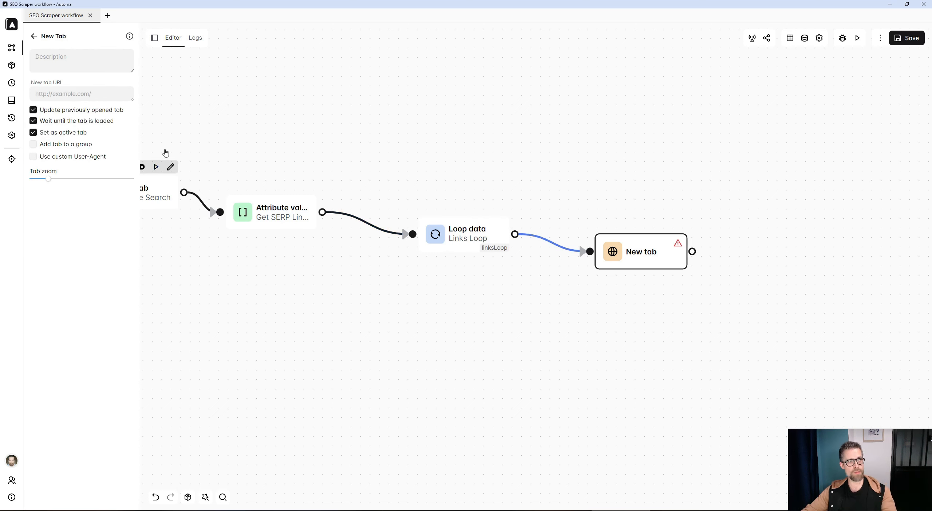
{"action": "left_click", "coordinate": [87, 94]}
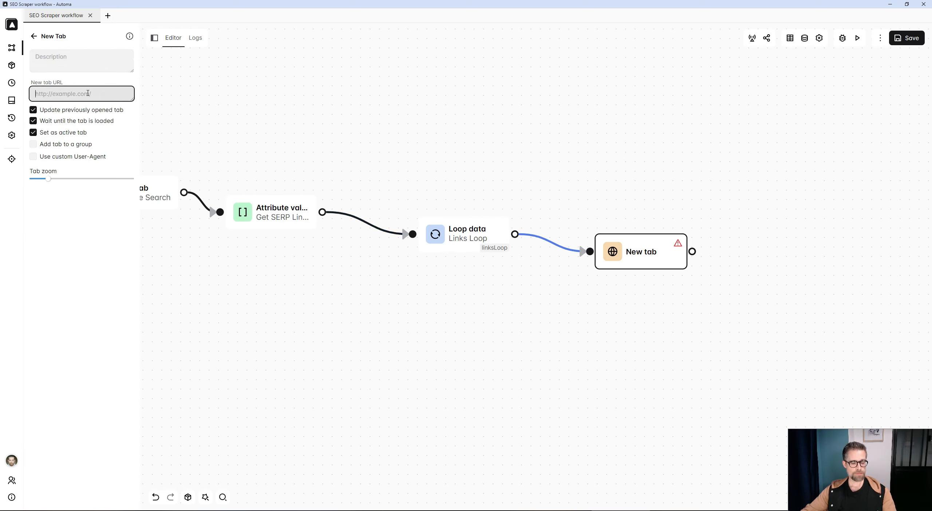
{"action": "type", "text": "{{ loopData."}
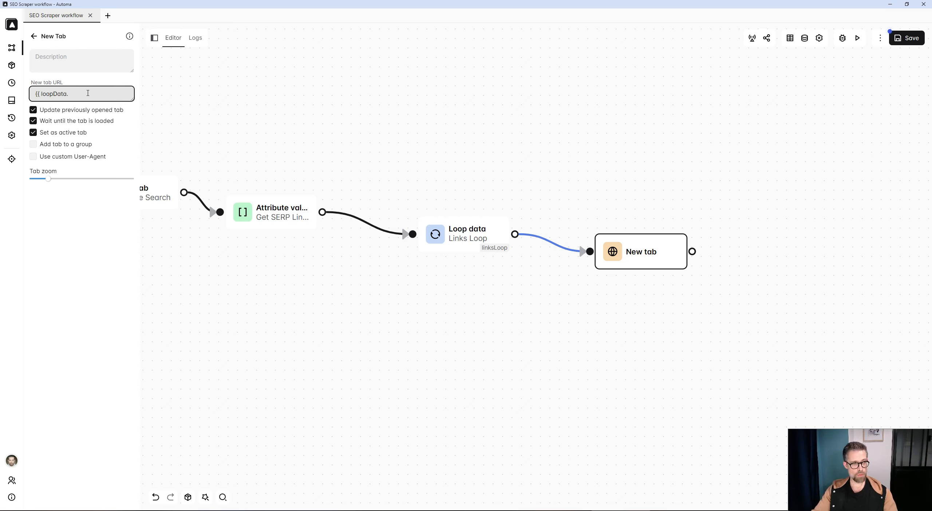
{"action": "left_click", "coordinate": [457, 228]}
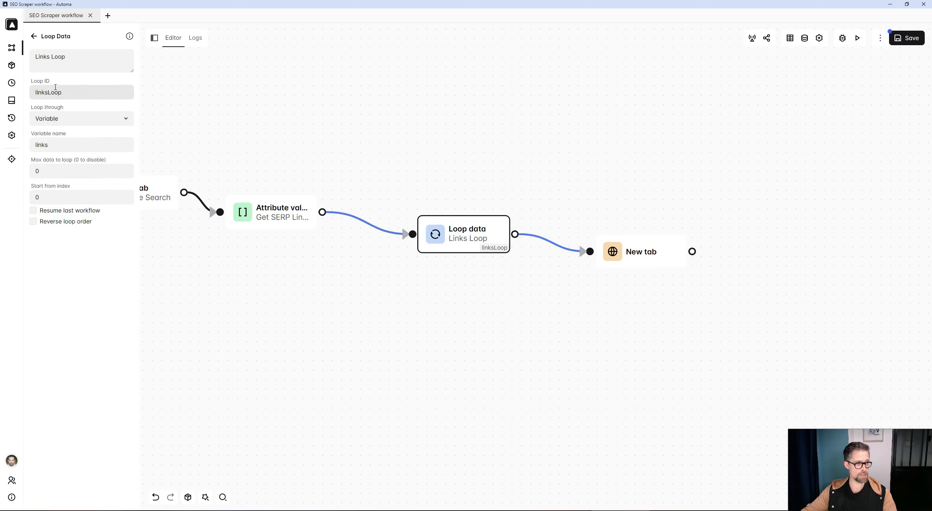
{"action": "double_click", "coordinate": [47, 82]}
{"action": "double_click", "coordinate": [47, 92]}
{"action": "key", "text": "ctrl+c"}
{"action": "left_click", "coordinate": [619, 238]}
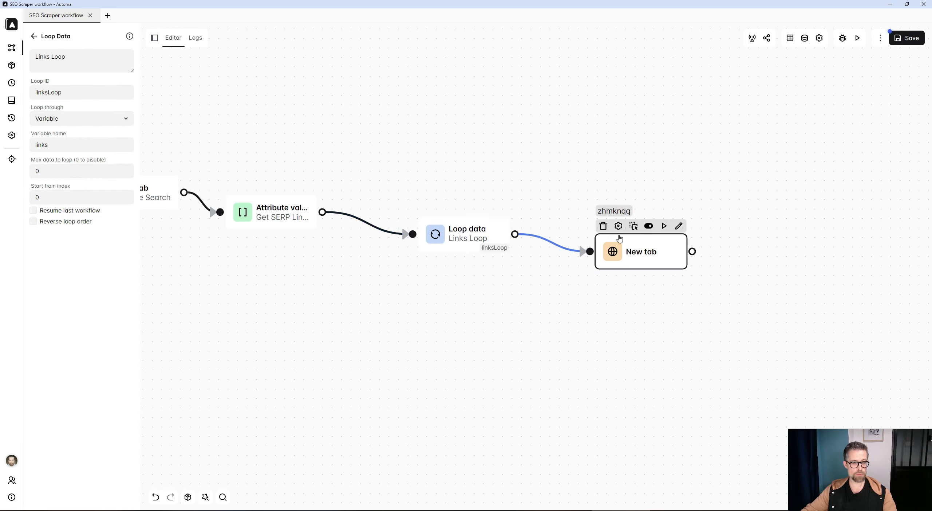
{"action": "left_click", "coordinate": [110, 94]}
{"action": "key", "text": "ctrl+v"}
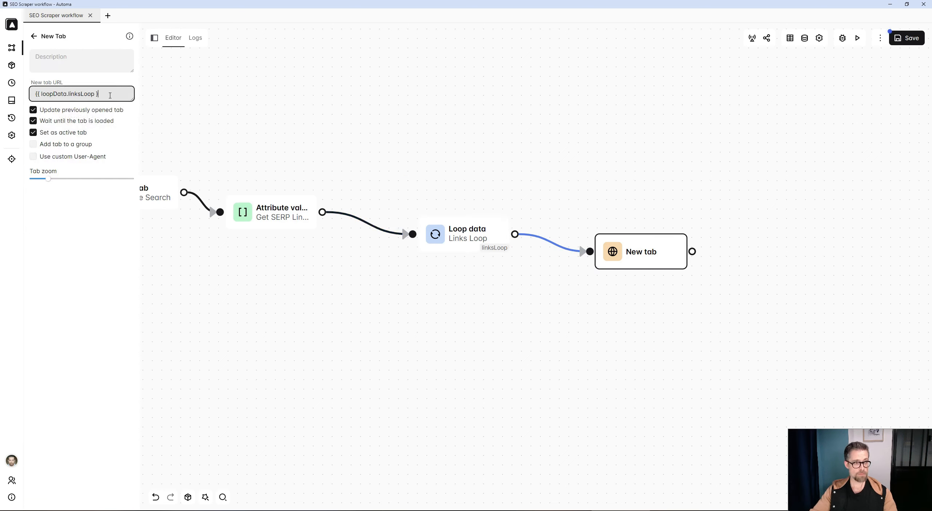
Describe the last New Tab block as "Website URL"
{"action": "left_click", "coordinate": [90, 57]}
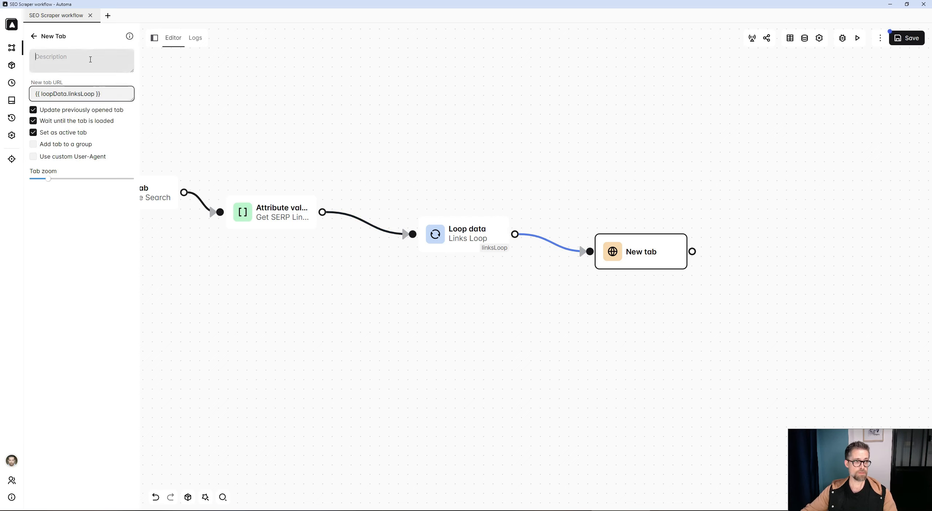
{"action": "type", "text": "Websitre"}
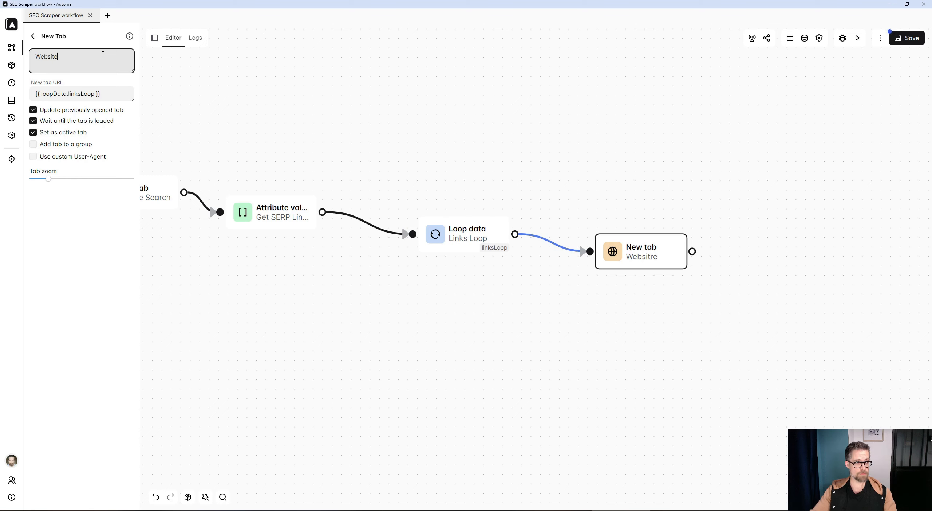
{"action": "type", "text": " URKL"}
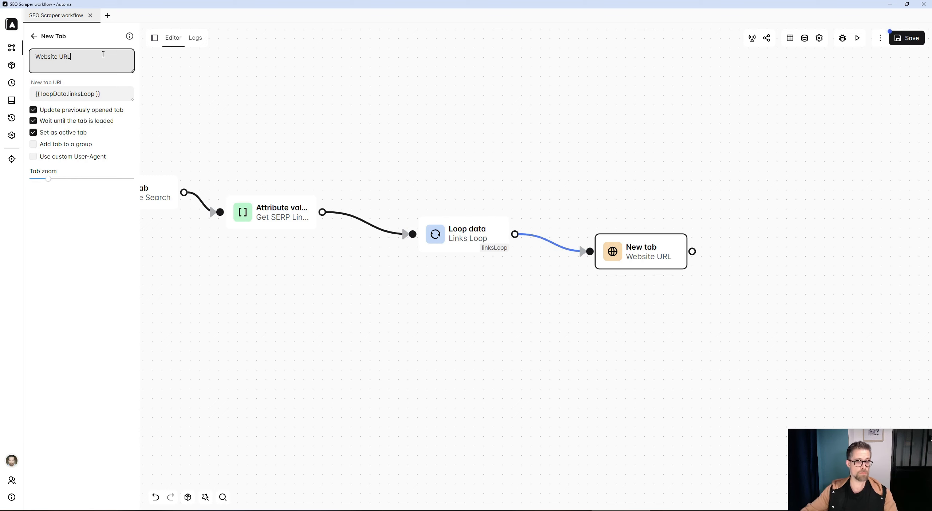
Save the workflow and check the columns defined in its table
{"action": "left_click", "coordinate": [909, 40]}
{"action": "left_click_drag", "start_coordinate": [657, 193], "coordinate": [475, 178]}
{"action": "left_click", "coordinate": [449, 198]}
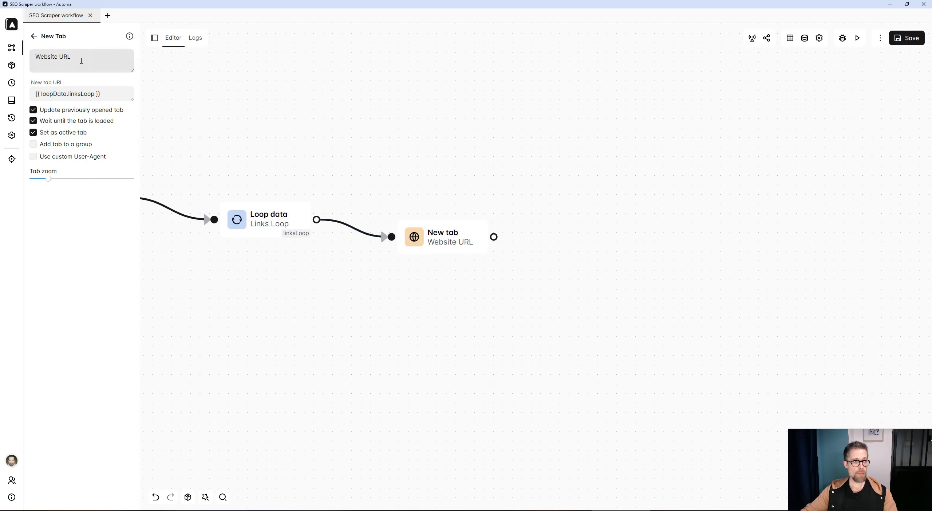
{"action": "left_click", "coordinate": [34, 37]}
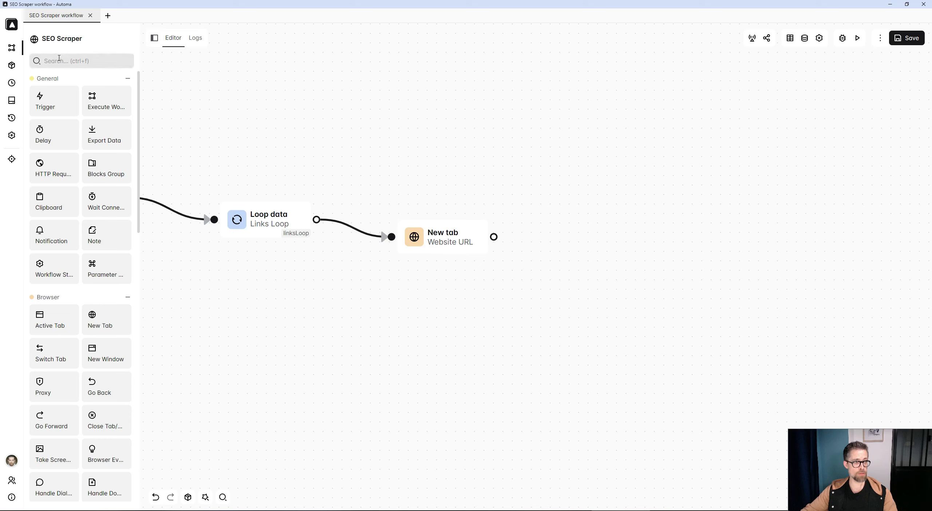
{"action": "left_click", "coordinate": [790, 38]}
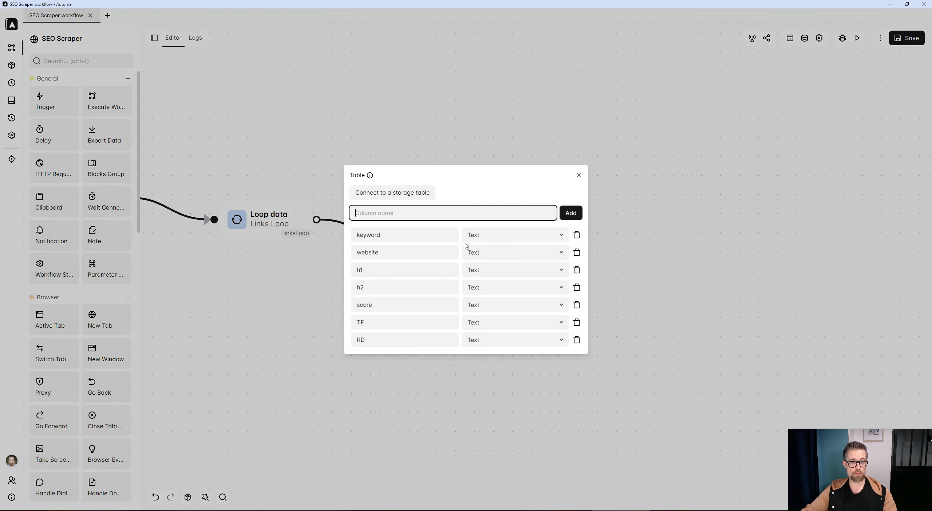
{"action": "left_click", "coordinate": [714, 166]}
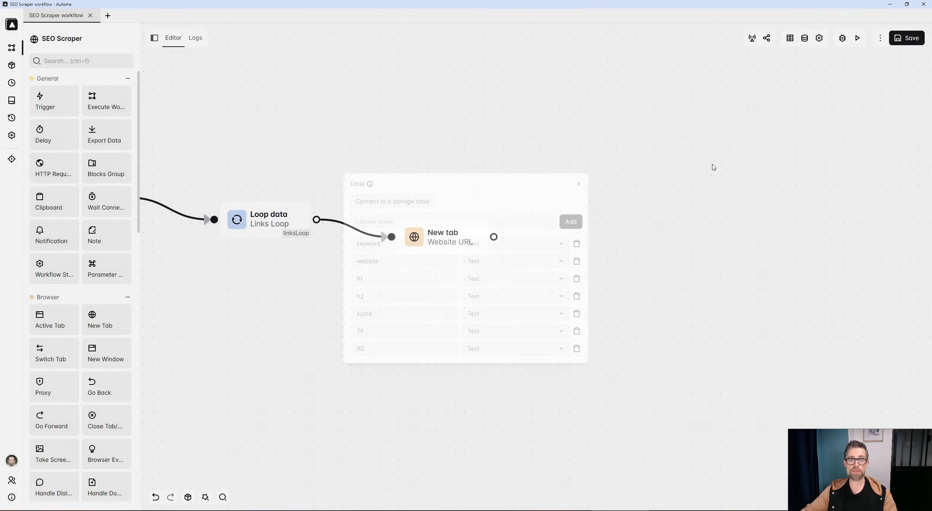
Add a Get Text block connected after the Website URL New Tab block
{"action": "left_click", "coordinate": [67, 63]}
{"action": "type", "text": "gert"}
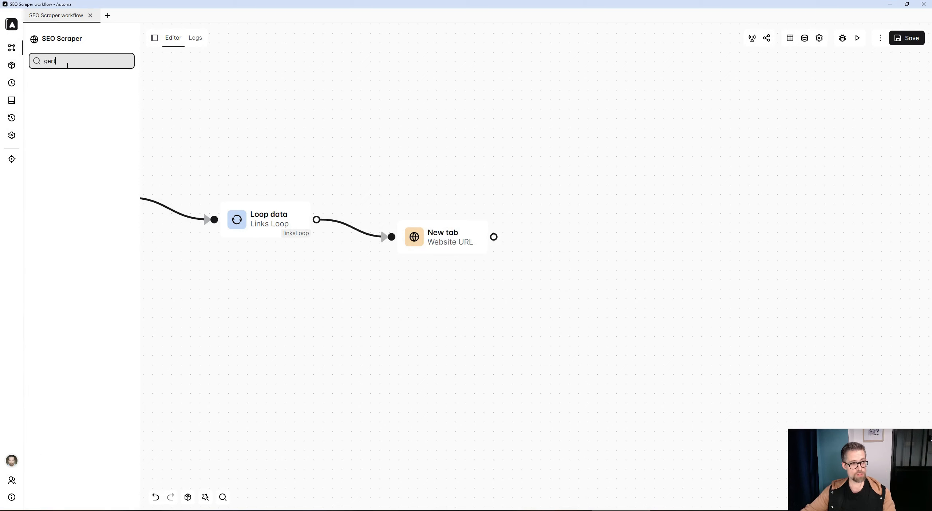
{"action": "key", "text": "BackSpace"}
{"action": "key", "text": "BackSpace"}
{"action": "type", "text": "t"}
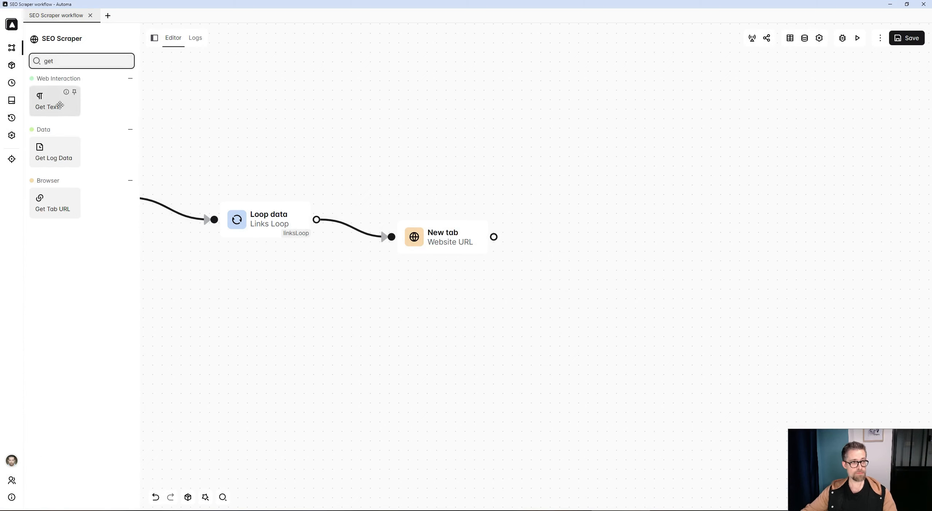
{"action": "left_click_drag", "start_coordinate": [59, 105], "coordinate": [576, 237]}
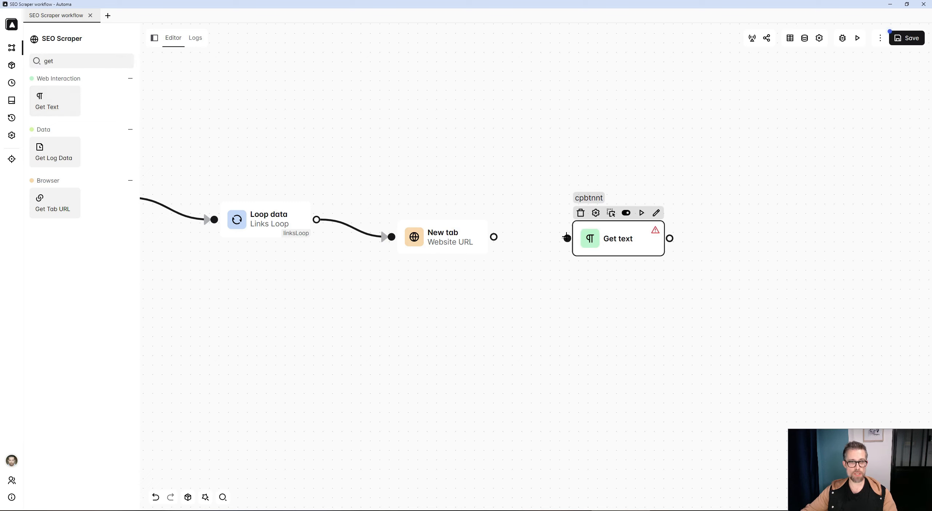
{"action": "left_click_drag", "start_coordinate": [494, 237], "coordinate": [575, 239]}
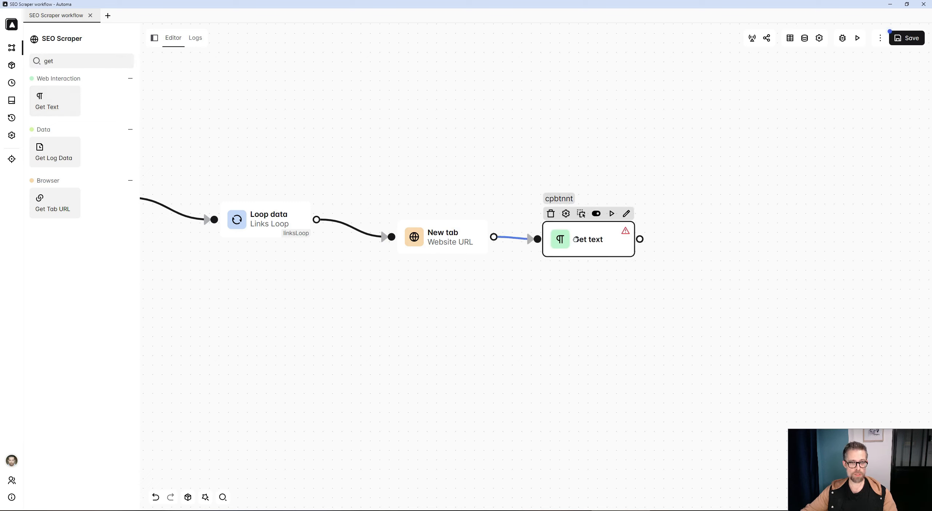
Describe the Get Text block as "h1" and set its CSS selector to h1 with multiple elements enabled
{"action": "double_click", "coordinate": [576, 245]}
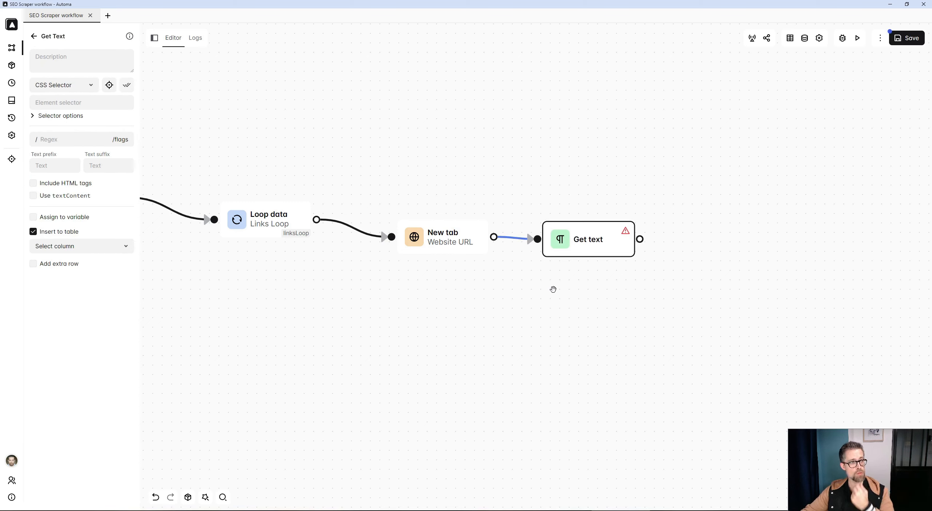
{"action": "left_click", "coordinate": [99, 66]}
{"action": "type", "text": "h1"}
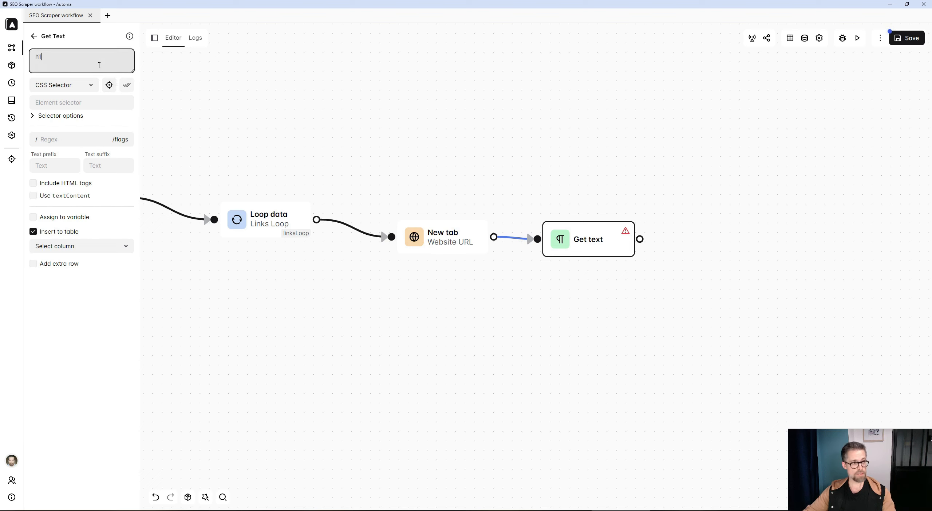
{"action": "left_click", "coordinate": [88, 105]}
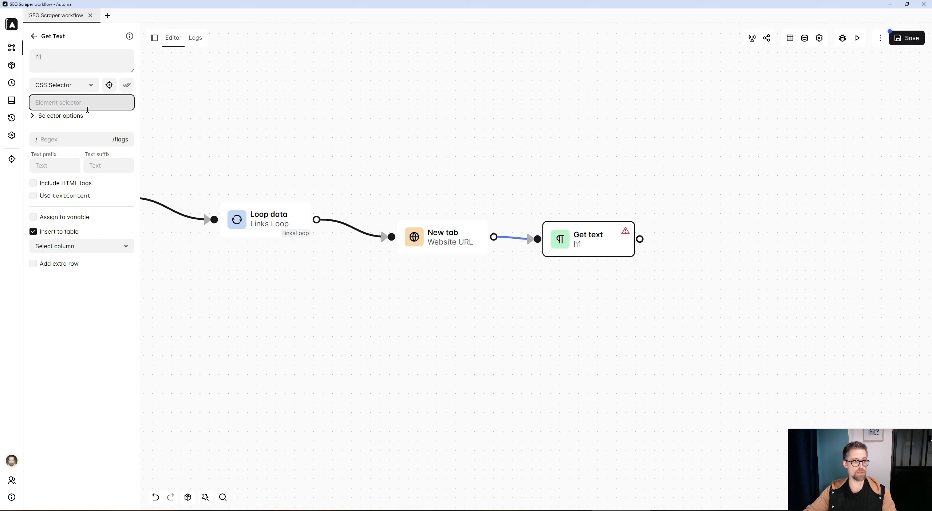
{"action": "type", "text": "h1"}
{"action": "left_click", "coordinate": [88, 116]}
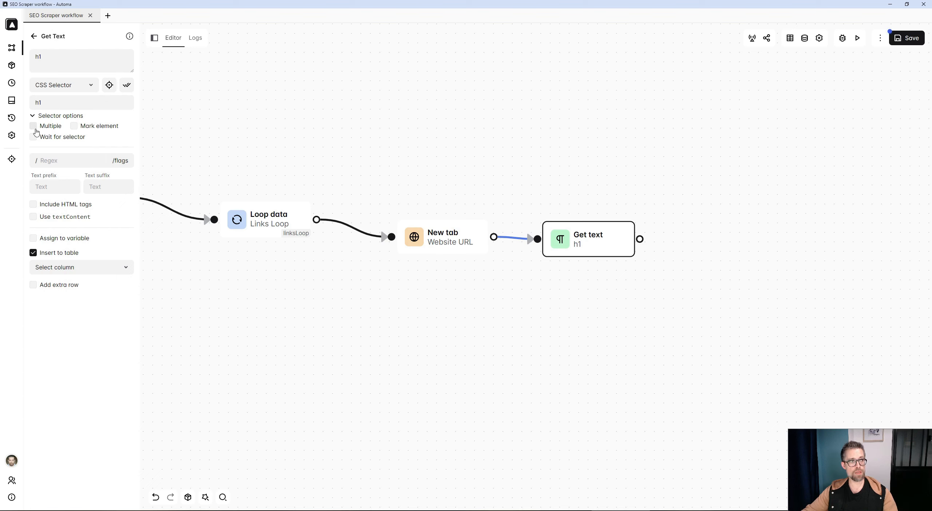
{"action": "left_click", "coordinate": [33, 125]}
{"action": "left_click", "coordinate": [49, 115]}
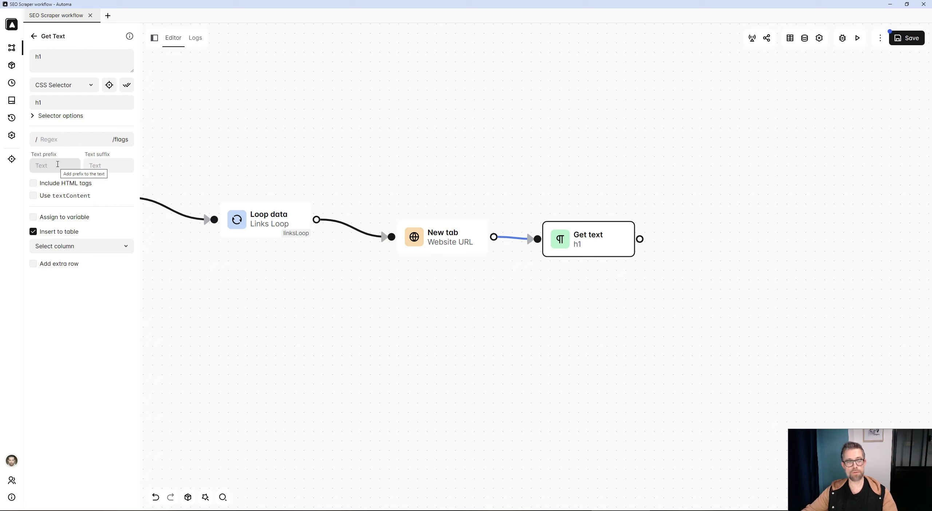
Assign the Get Text block's result to a variable named h1 instead of inserting it into the table
{"action": "left_click", "coordinate": [33, 232]}
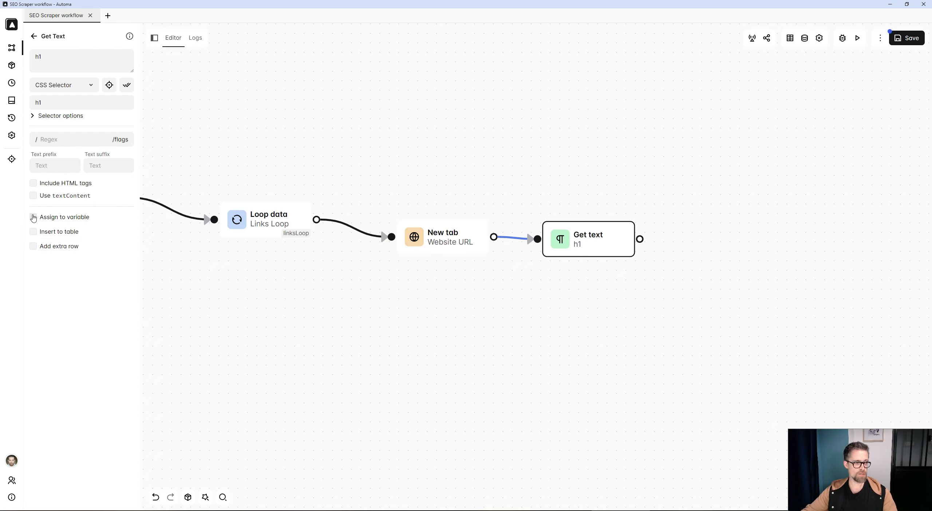
{"action": "left_click", "coordinate": [33, 218]}
{"action": "left_click", "coordinate": [51, 234]}
{"action": "type", "text": "h1"}
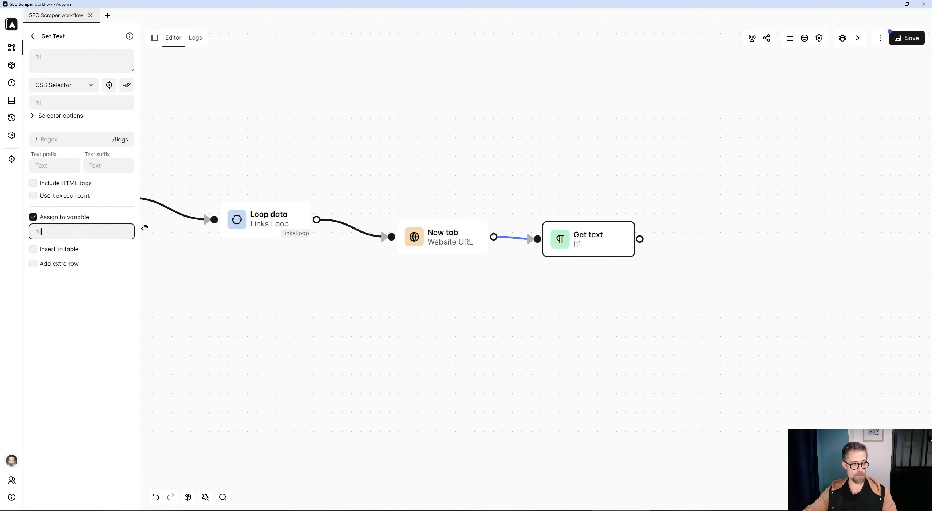
{"action": "left_click", "coordinate": [521, 328]}
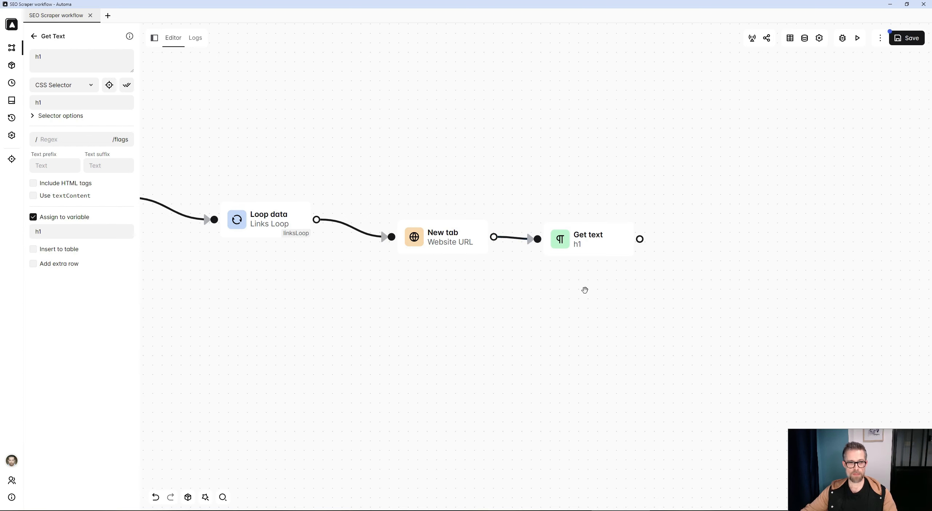
Duplicate the h1 Get Text block and connect the copy after the original
{"action": "left_click_drag", "start_coordinate": [550, 269], "coordinate": [454, 283]}
{"action": "left_click", "coordinate": [485, 263]}
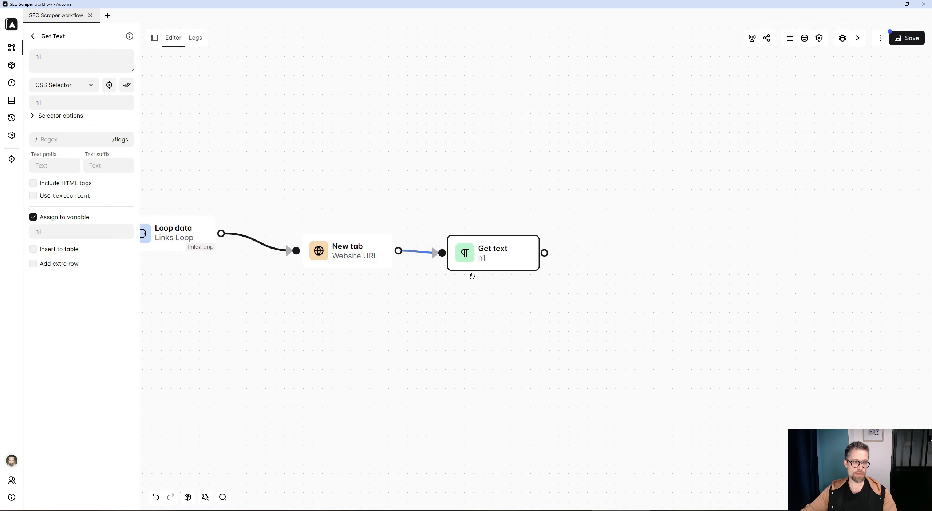
{"action": "right_click", "coordinate": [476, 263]}
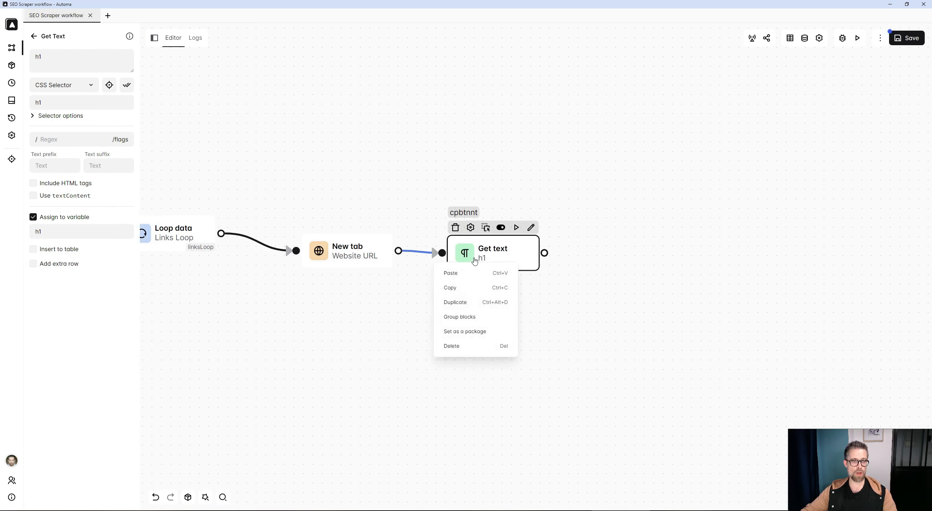
{"action": "left_click", "coordinate": [472, 302]}
{"action": "left_click_drag", "start_coordinate": [473, 277], "coordinate": [601, 249]}
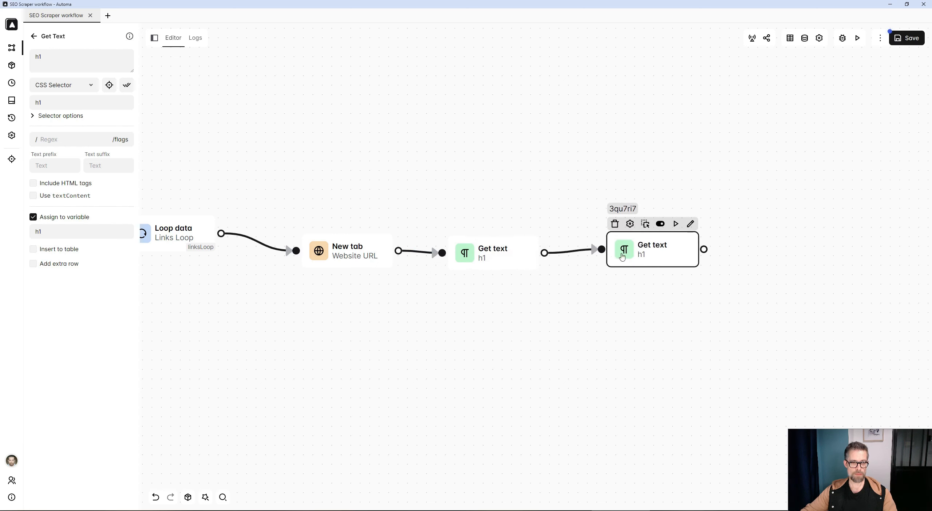
Change the duplicated Get Text block's description, selector and variable name to h2, and save the workflow
{"action": "left_click", "coordinate": [84, 59]}
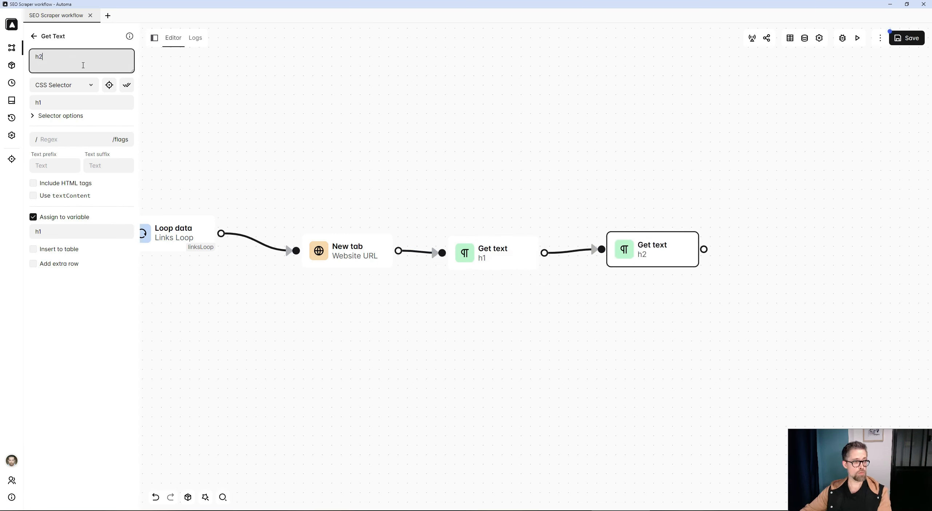
{"action": "left_click", "coordinate": [103, 99]}
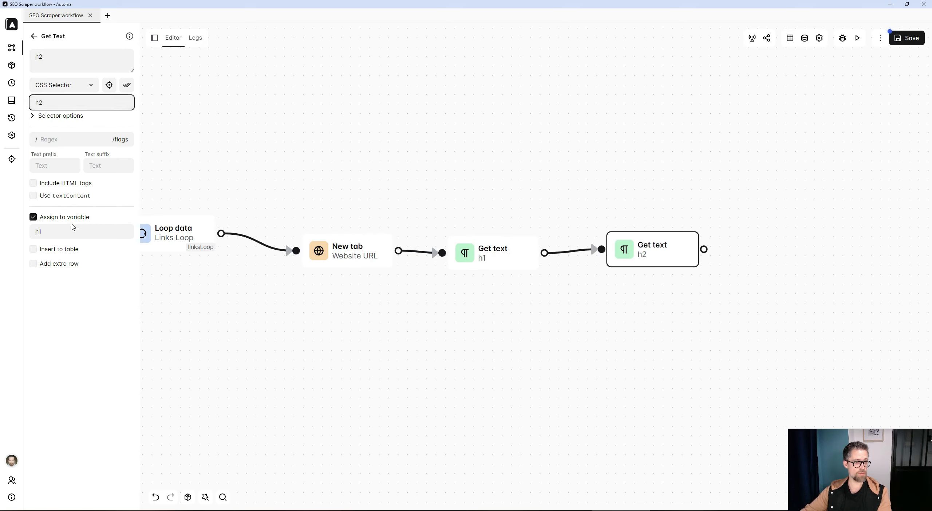
{"action": "left_click", "coordinate": [72, 227]}
{"action": "left_click", "coordinate": [910, 40]}
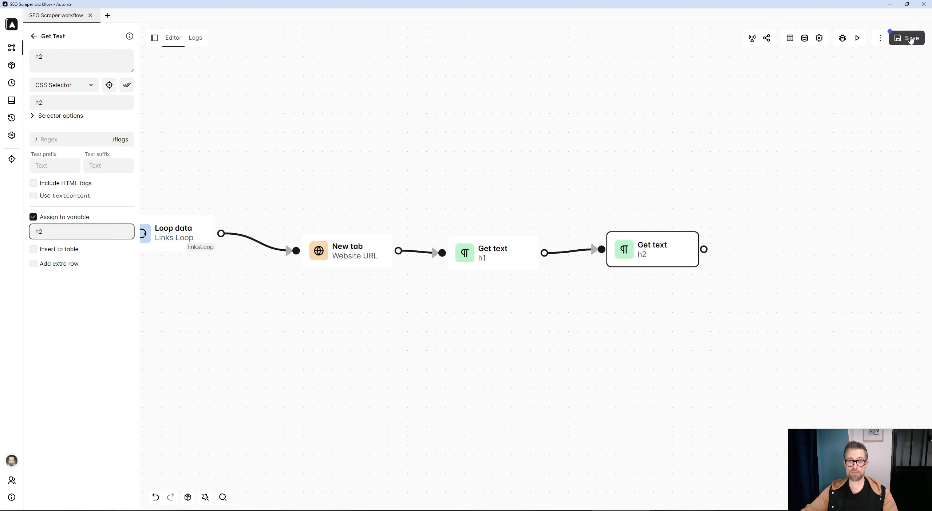
Add an Insert Data block connected after the h2 Get Text block
{"action": "left_click_drag", "start_coordinate": [643, 193], "coordinate": [451, 181]}
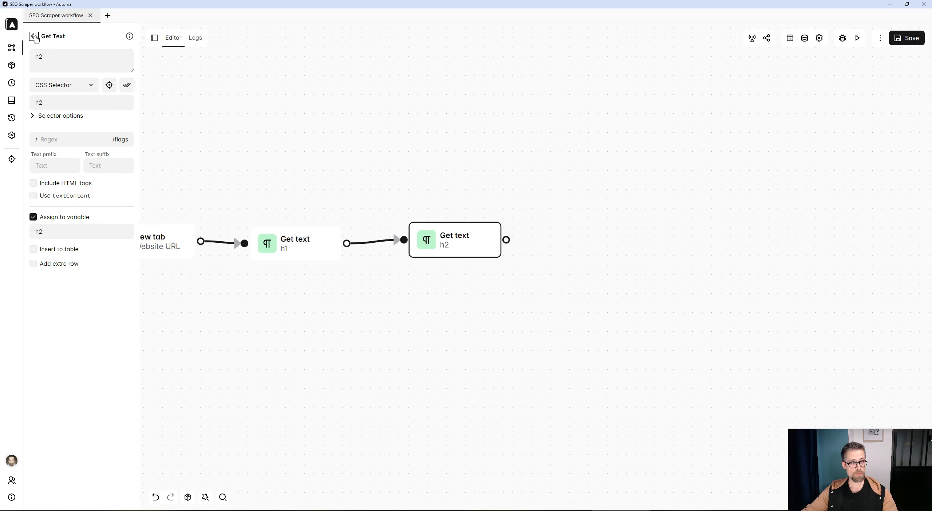
{"action": "left_click", "coordinate": [35, 36]}
{"action": "left_click", "coordinate": [71, 60]}
{"action": "type", "text": "dat"}
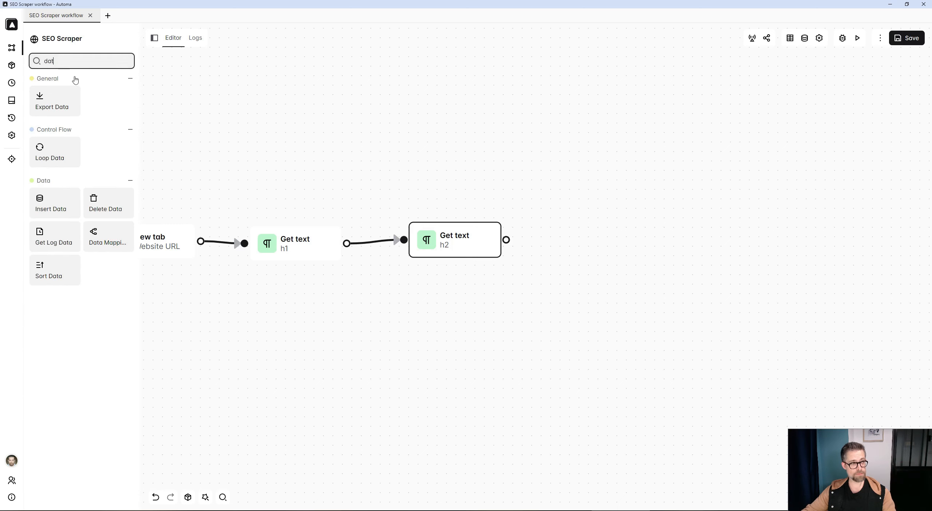
{"action": "type", "text": "a"}
{"action": "left_click_drag", "start_coordinate": [55, 208], "coordinate": [579, 252]}
{"action": "left_click_drag", "start_coordinate": [507, 240], "coordinate": [614, 269]}
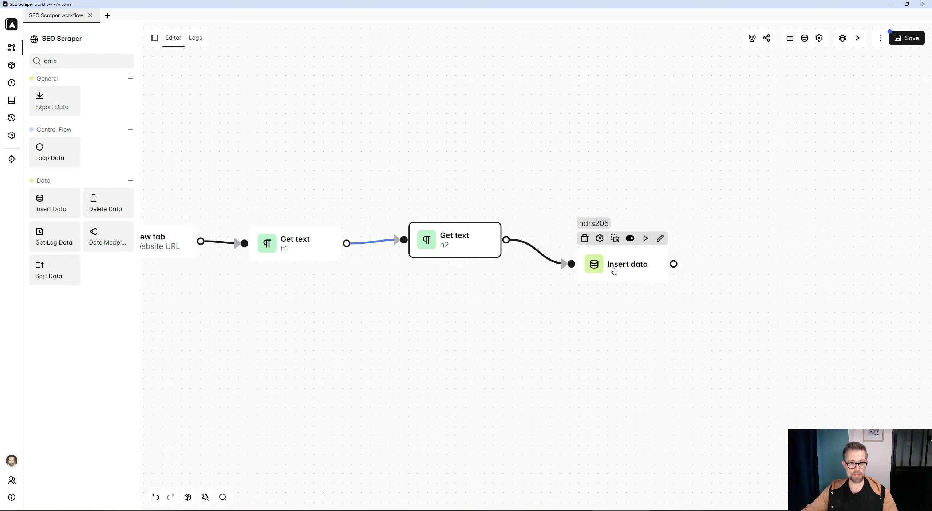
Check the workflow table's columns and describe the Insert Data block as "Hn Count"
{"action": "double_click", "coordinate": [617, 270]}
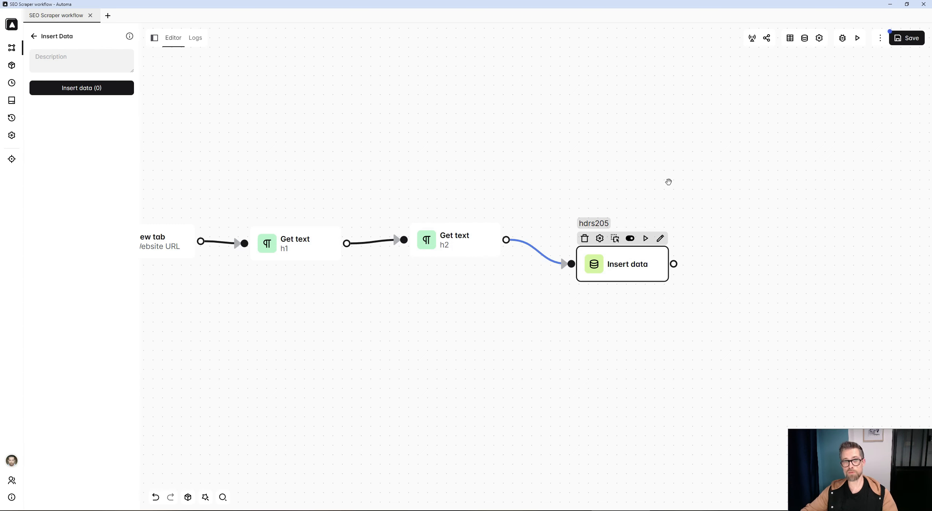
{"action": "left_click", "coordinate": [789, 38]}
{"action": "left_click", "coordinate": [732, 171]}
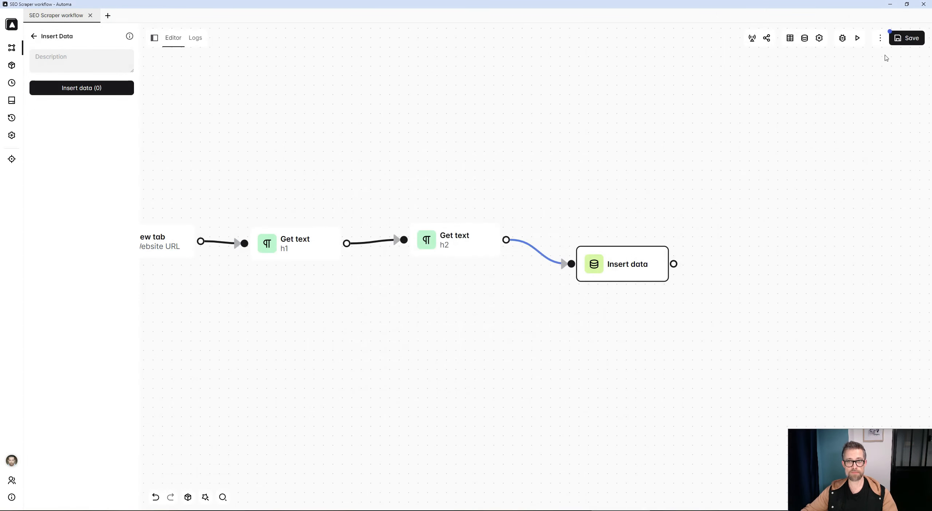
{"action": "left_click", "coordinate": [103, 64]}
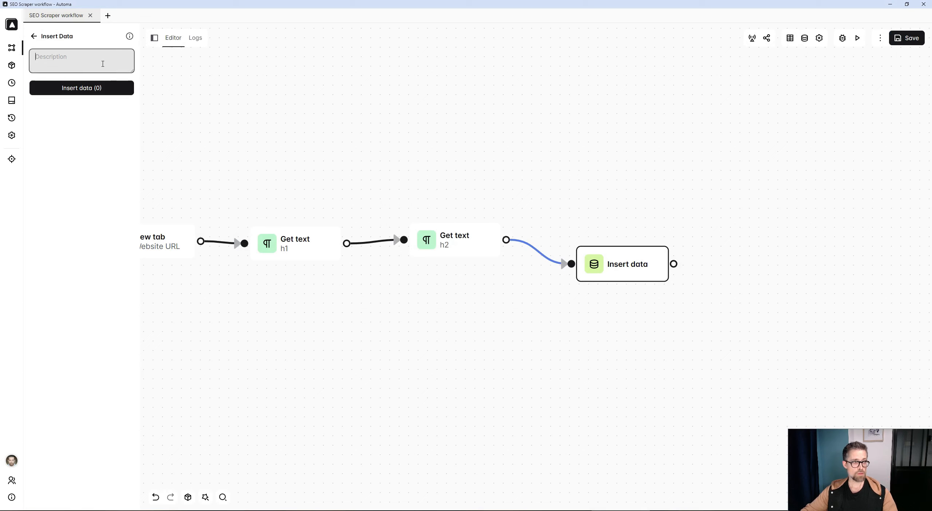
{"action": "type", "text": "h1"}
{"action": "key", "text": "BackSpace"}
{"action": "key", "text": "BackSpace"}
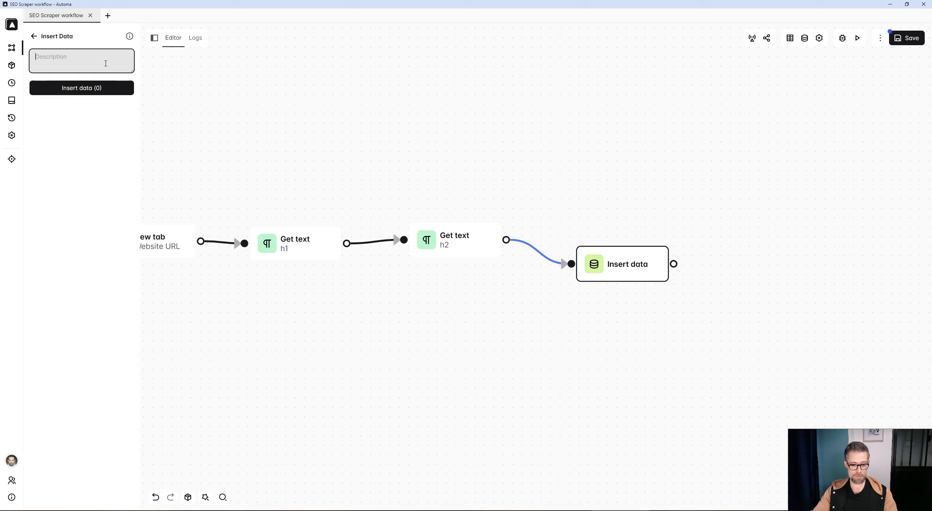
{"action": "type", "text": "Hn Count"}
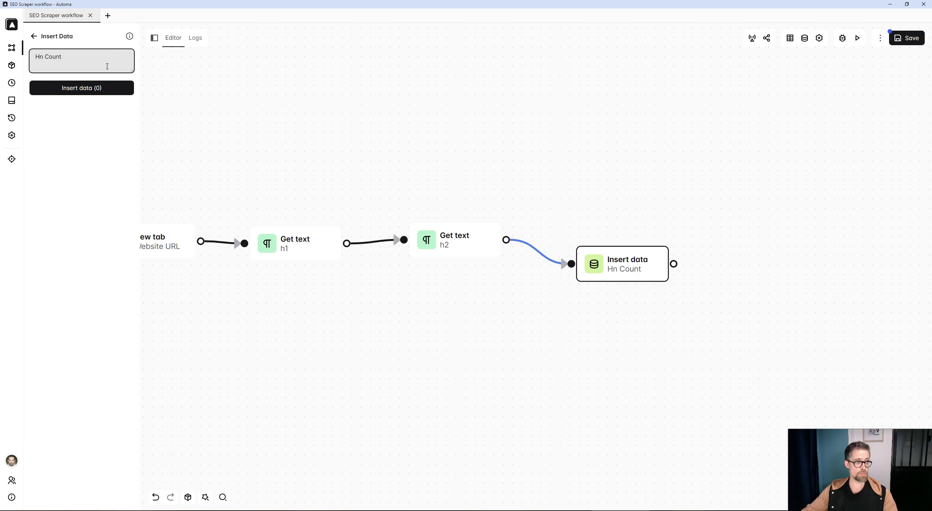
Add a variable entry named h1Nb to the Hn Count block's inserted data
{"action": "left_click", "coordinate": [109, 89]}
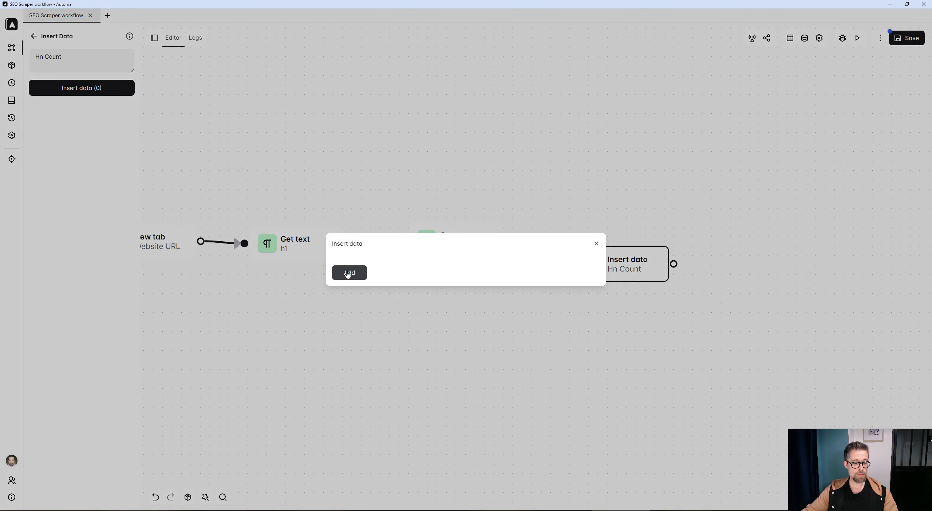
{"action": "left_click", "coordinate": [349, 272]}
{"action": "left_click", "coordinate": [354, 232]}
{"action": "left_click", "coordinate": [352, 250]}
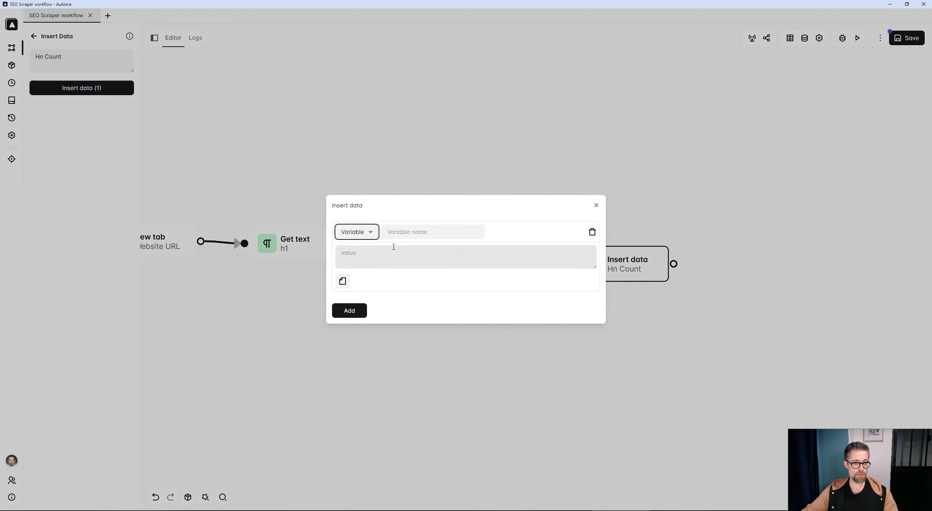
{"action": "left_click", "coordinate": [402, 234]}
{"action": "type", "text": "h1Nb"}
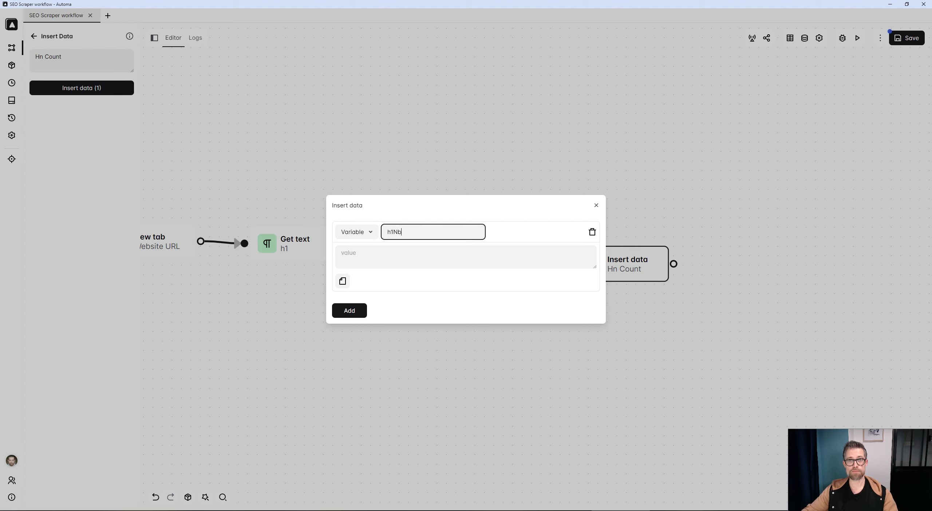
Set the h1Nb variable's value to {{$getLength([variables.h1])}}
{"action": "left_click", "coordinate": [499, 253]}
{"action": "type", "text": "{{$getLength([variables.h1])}}"}
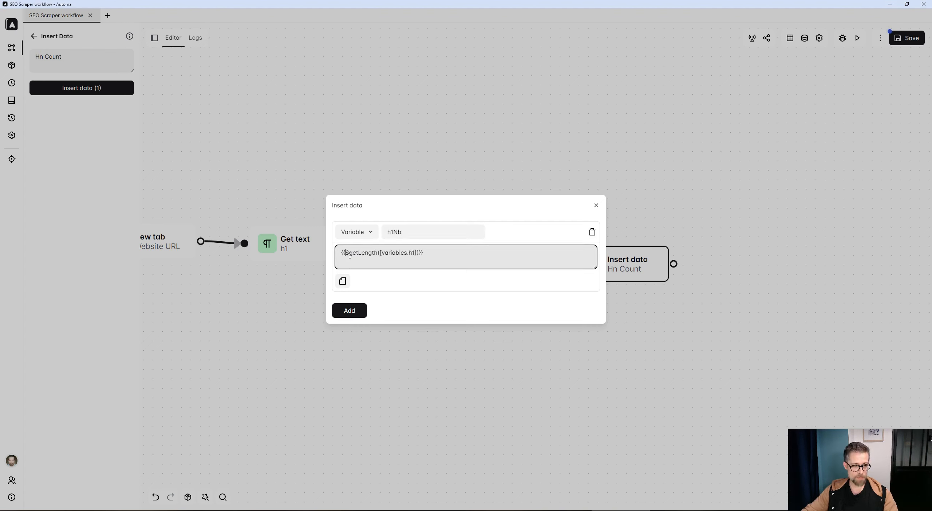
{"action": "double_click", "coordinate": [373, 251]}
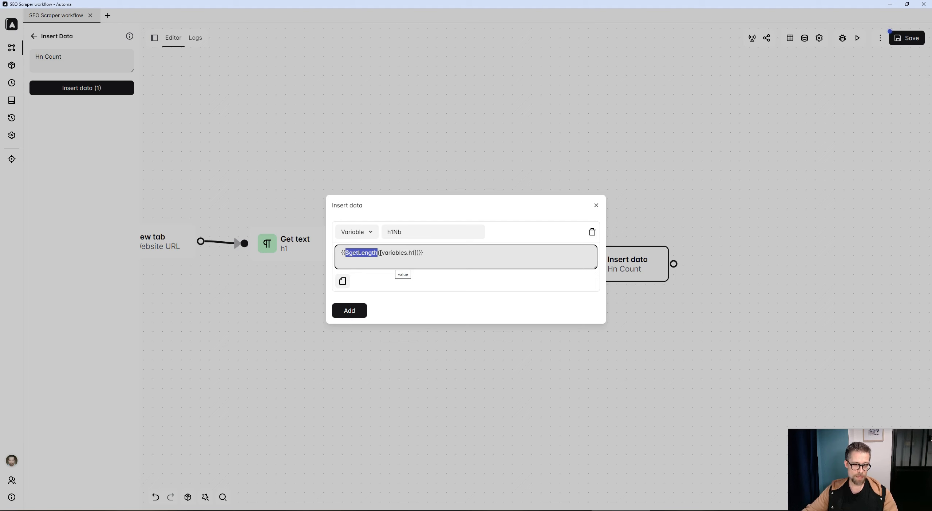
Add a second variable entry to the Hn Count block's inserted data
{"action": "left_click_drag", "start_coordinate": [380, 253], "coordinate": [417, 253]}
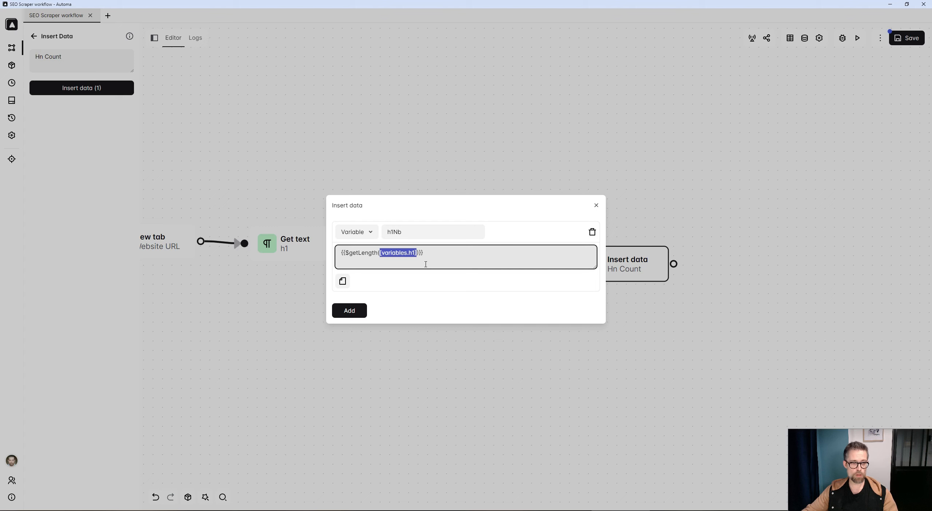
{"action": "left_click", "coordinate": [409, 252]}
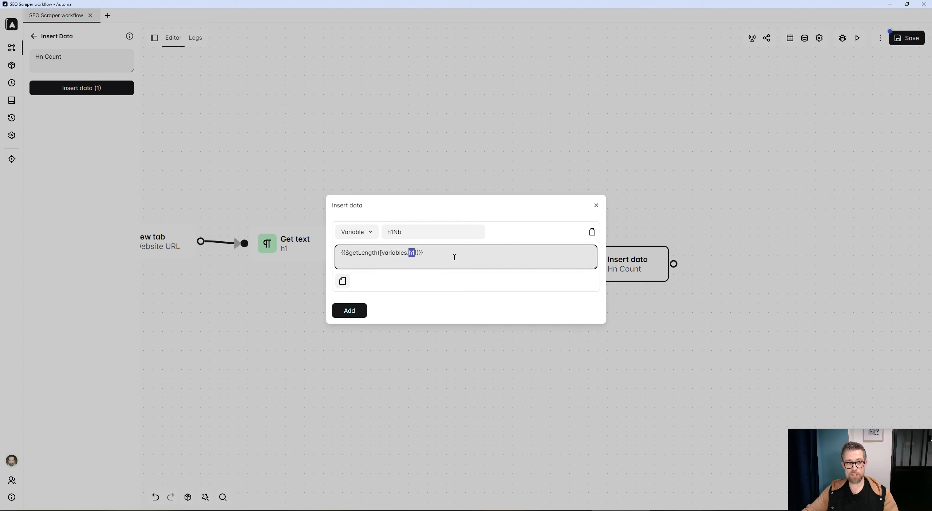
{"action": "left_click", "coordinate": [349, 309]}
{"action": "left_click", "coordinate": [361, 270]}
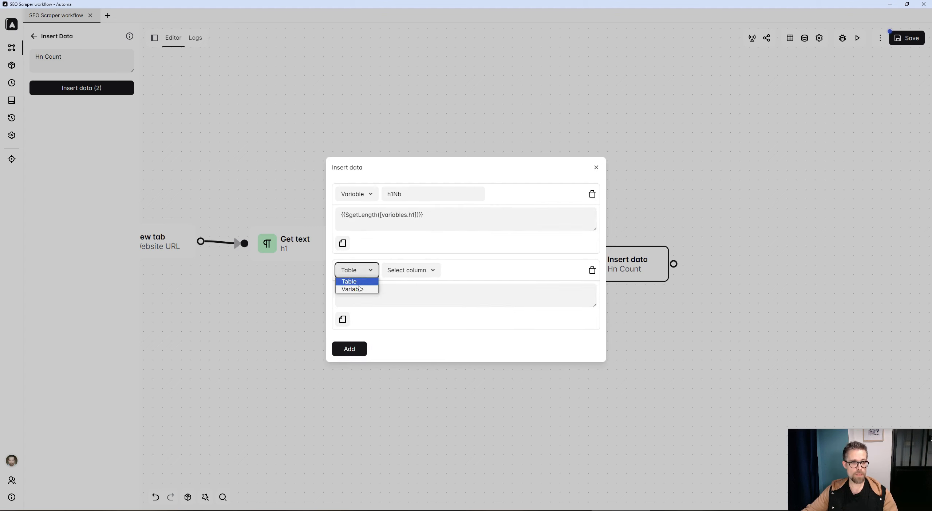
{"action": "left_click", "coordinate": [350, 281]}
Copy the h1Nb expression into the second entry's value and adapt it to {{$getLength([variables.h2])}}
{"action": "left_click", "coordinate": [410, 215]}
{"action": "key", "text": "ctrl+a"}
{"action": "key", "text": "ctrl+c"}
{"action": "left_click", "coordinate": [406, 289]}
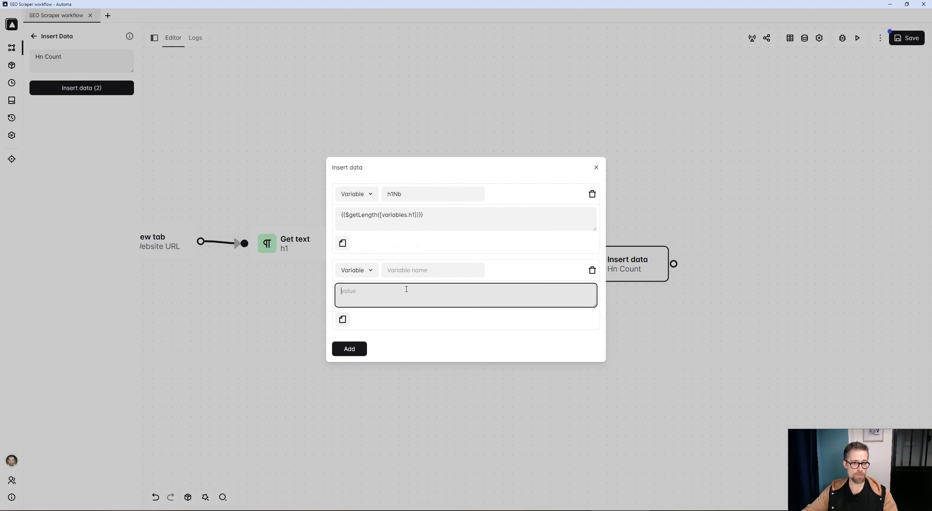
{"action": "key", "text": "ctrl+v"}
{"action": "key", "text": "Delete"}
{"action": "type", "text": "2"}
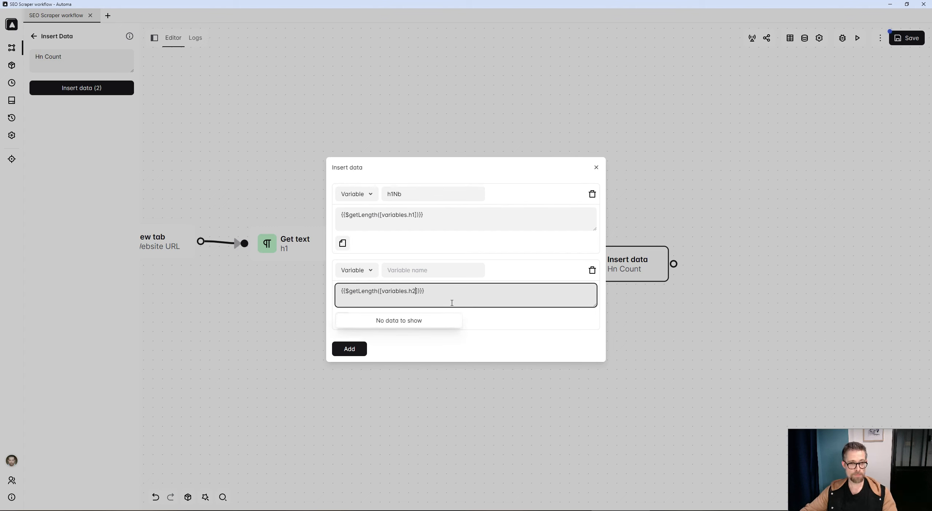
Name the second variable h2Nb, close the inserted data, and save the workflow
{"action": "left_click", "coordinate": [434, 270]}
{"action": "type", "text": "h2"}
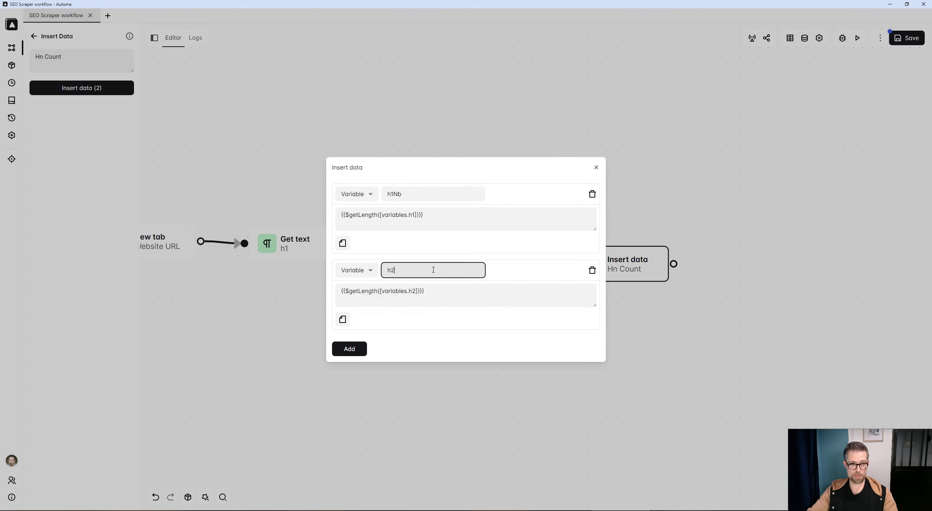
{"action": "type", "text": "N"}
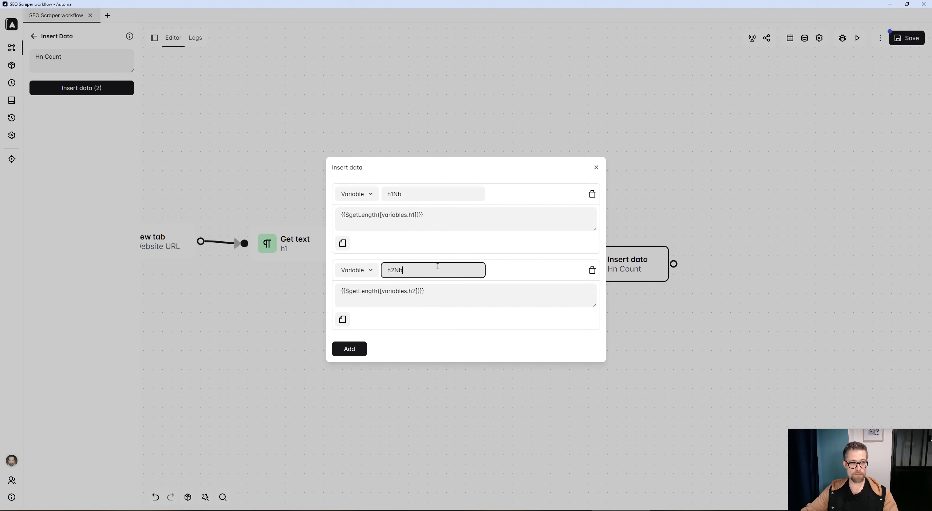
{"action": "type", "text": "b"}
{"action": "left_click", "coordinate": [596, 168]}
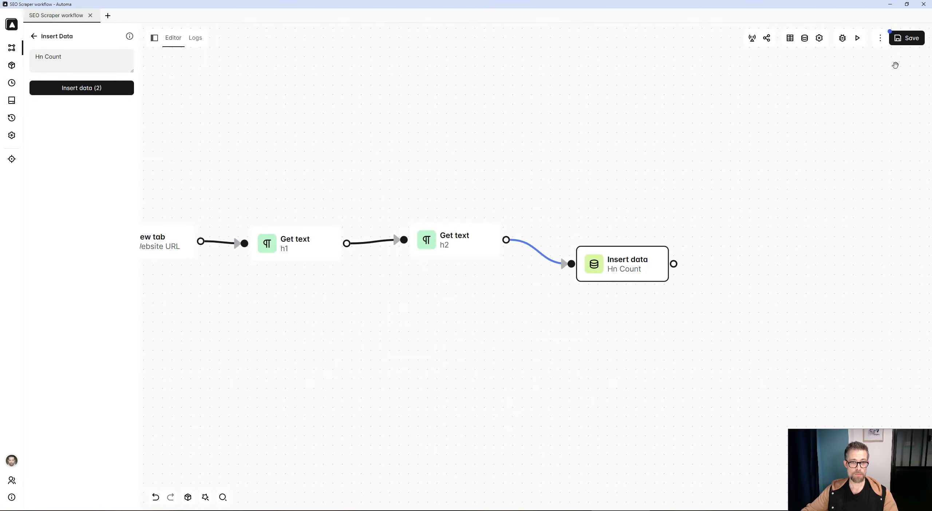
{"action": "left_click", "coordinate": [902, 44]}
Find the New Tab block and add it connected after the Hn Count Insert Data block
{"action": "left_click_drag", "start_coordinate": [654, 202], "coordinate": [465, 195]}
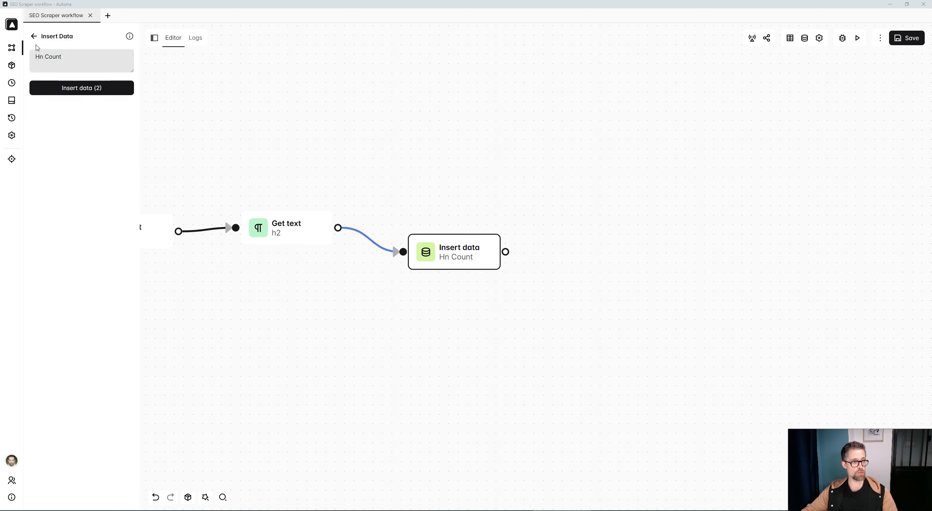
{"action": "left_click", "coordinate": [179, 85]}
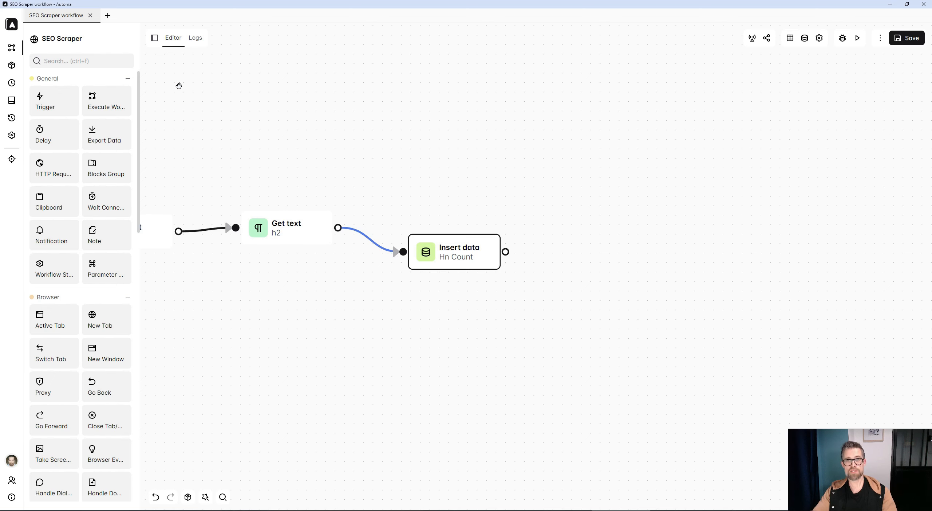
{"action": "left_click", "coordinate": [92, 61]}
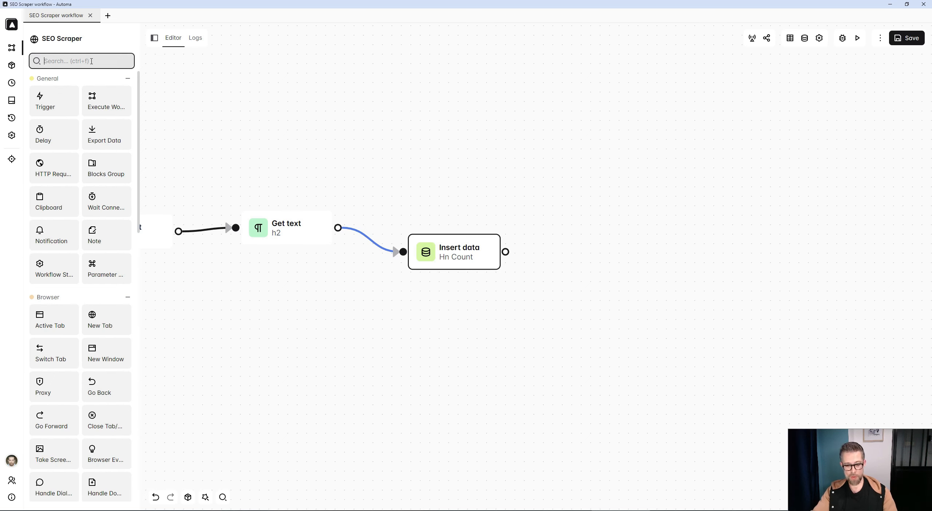
{"action": "type", "text": "tab"}
{"action": "left_click_drag", "start_coordinate": [95, 105], "coordinate": [508, 257]}
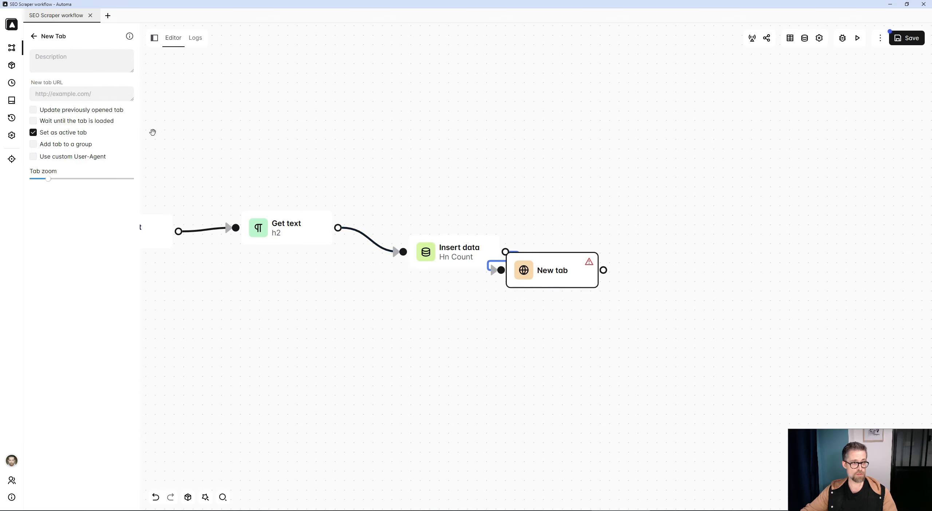
{"action": "left_click", "coordinate": [92, 93]}
{"action": "key", "text": "ctrl+v"}
{"action": "left_click", "coordinate": [92, 62]}
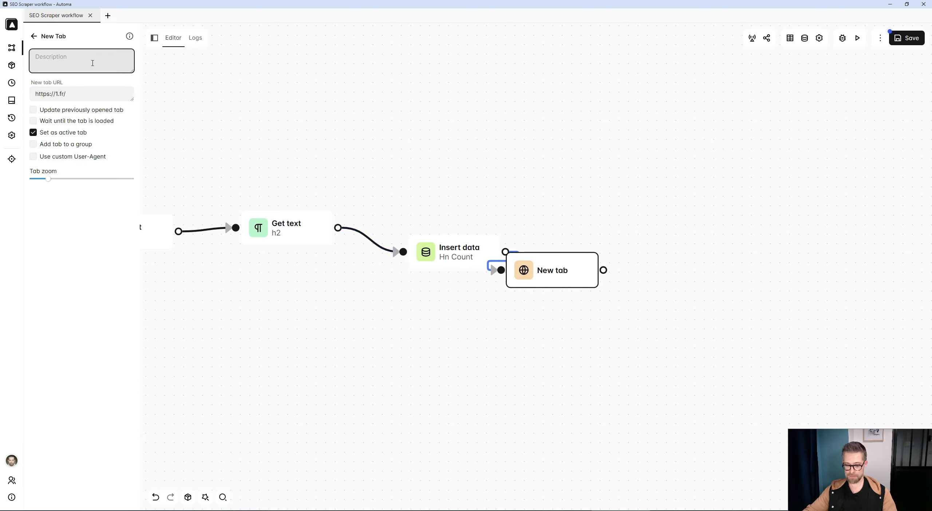
{"action": "type", "text": "1.fr"}
{"action": "left_click", "coordinate": [39, 123]}
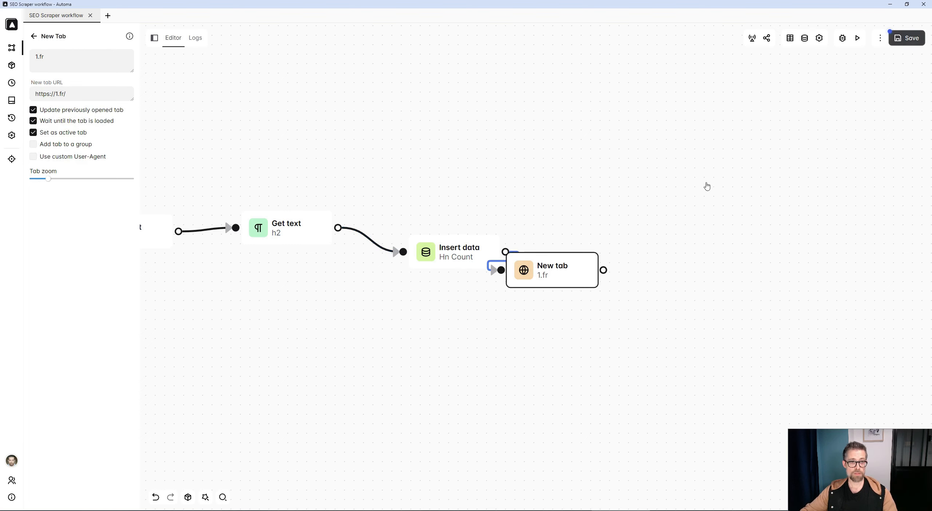
{"action": "left_click_drag", "start_coordinate": [567, 261], "coordinate": [614, 258]}
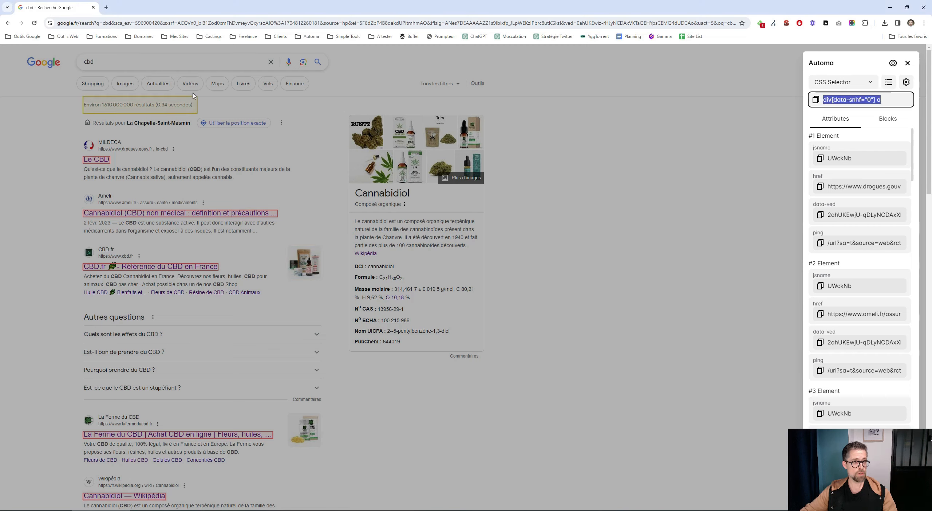
Switch to Chrome and load the 1.fr website in place of the Google results
{"action": "left_click", "coordinate": [191, 23]}
{"action": "key", "text": "BackSpace"}
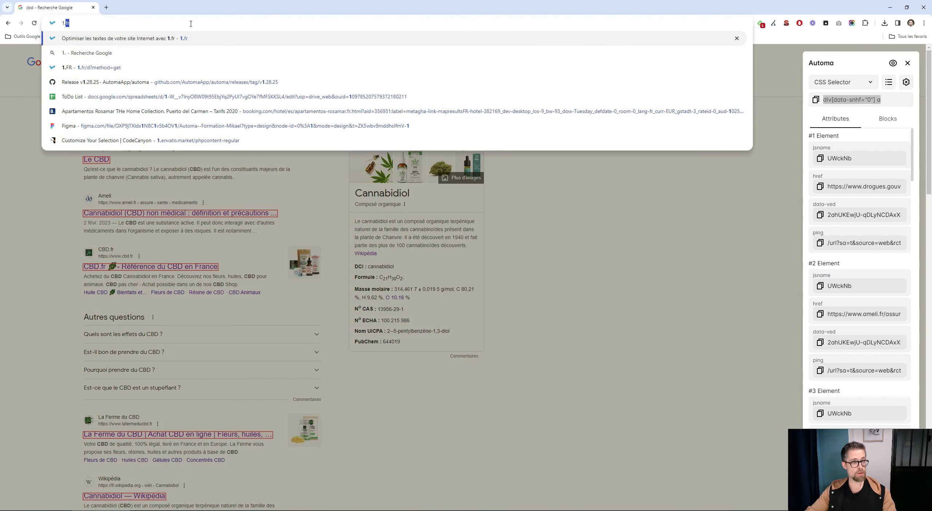
{"action": "type", "text": "1.fr"}
{"action": "key", "text": "Return"}
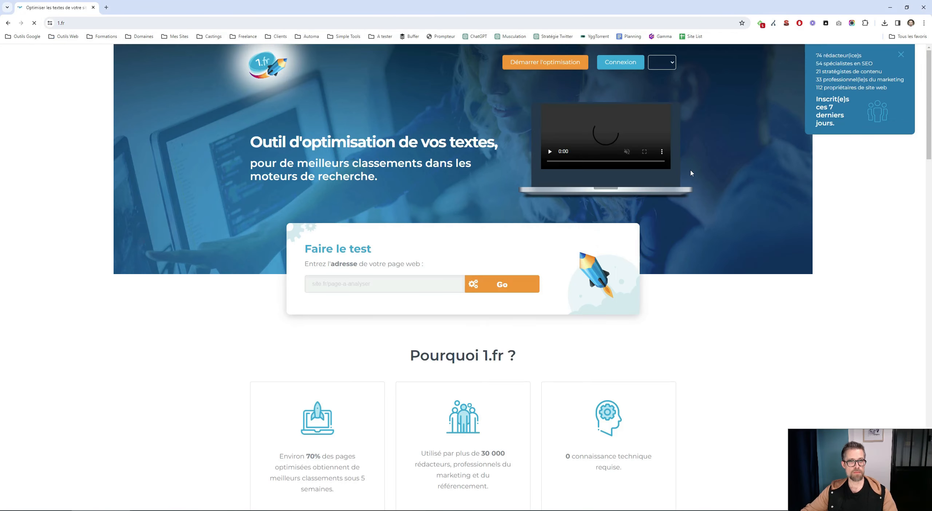
{"action": "left_click", "coordinate": [345, 286]}
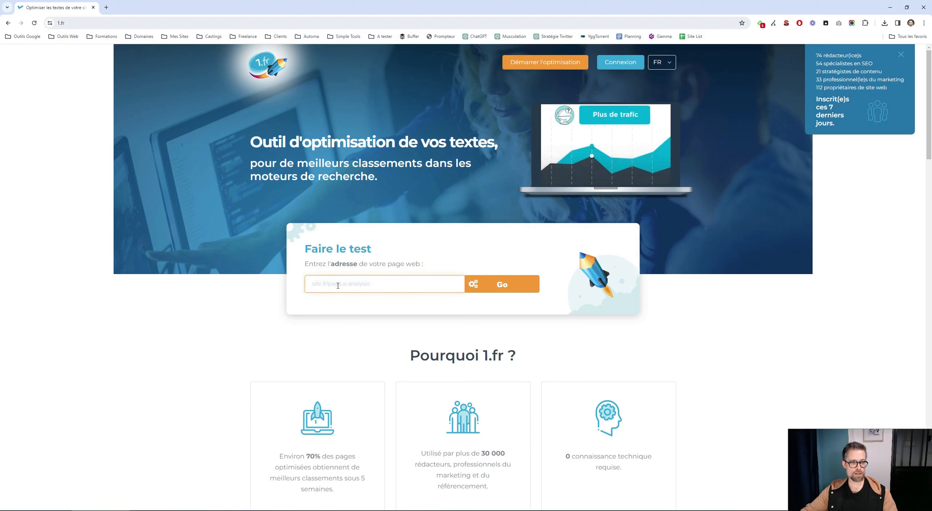
Pick the web page address field on 1.fr with Automa's element selector and copy its CSS selector
{"action": "left_click", "coordinate": [826, 23]}
{"action": "left_click", "coordinate": [818, 46]}
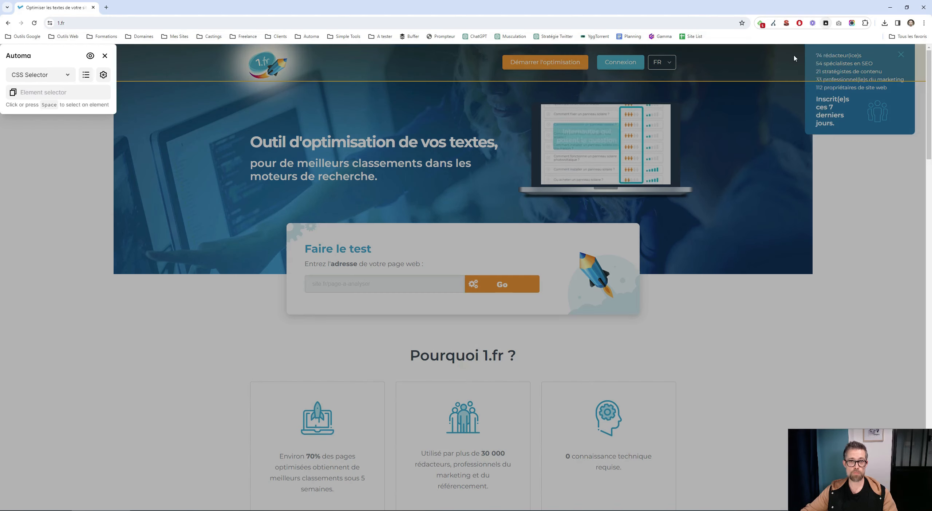
{"action": "left_click", "coordinate": [433, 286]}
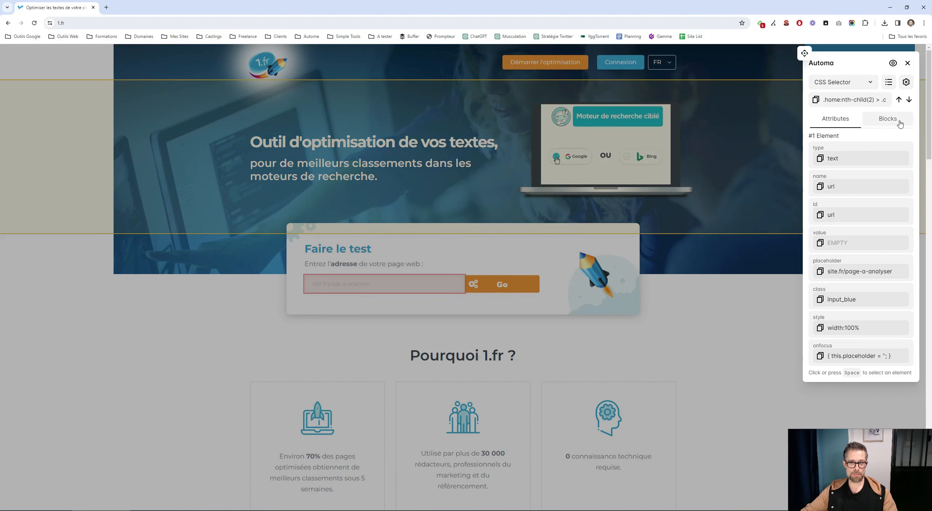
{"action": "left_click", "coordinate": [873, 96]}
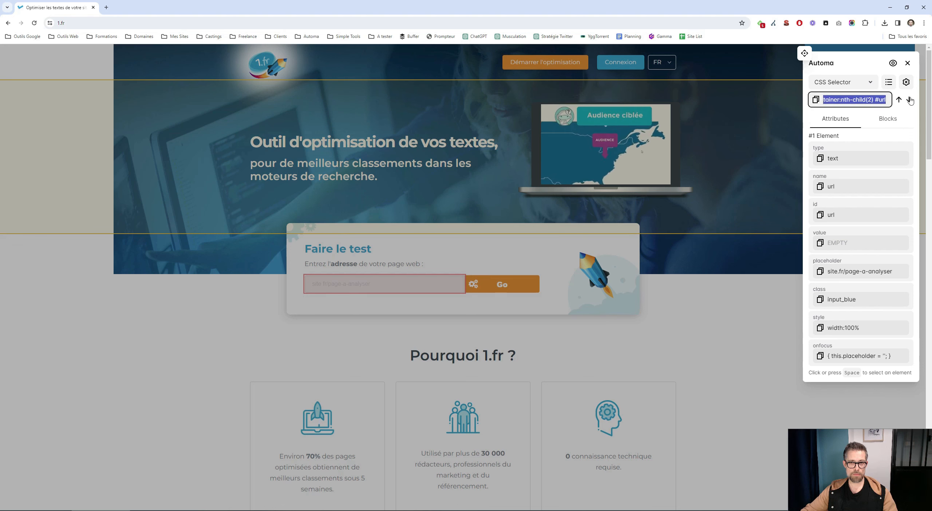
{"action": "triple_click", "coordinate": [858, 100]}
{"action": "left_click", "coordinate": [860, 99]}
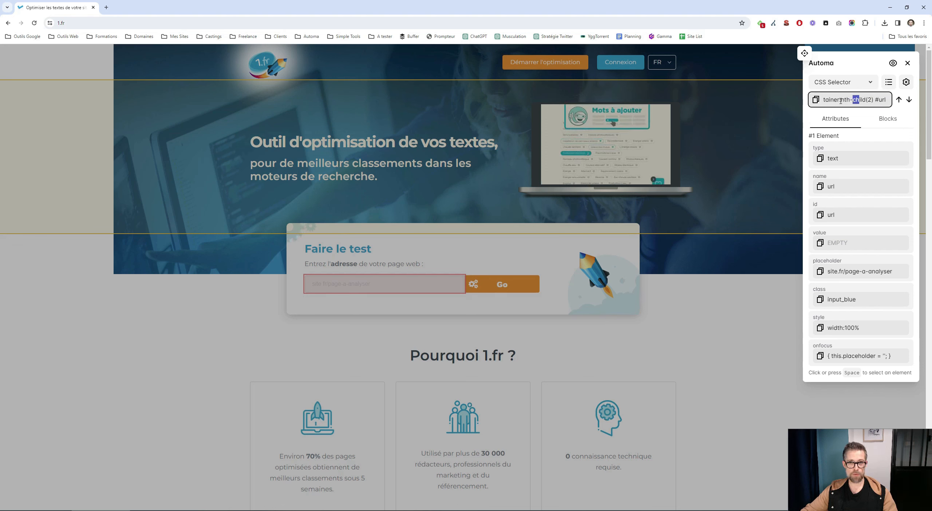
{"action": "triple_click", "coordinate": [840, 99]}
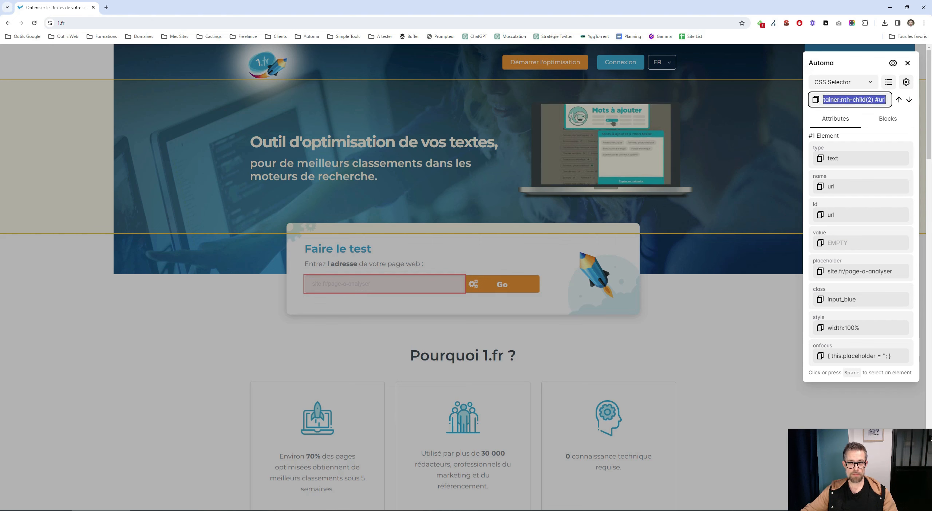
{"action": "left_click", "coordinate": [847, 100]}
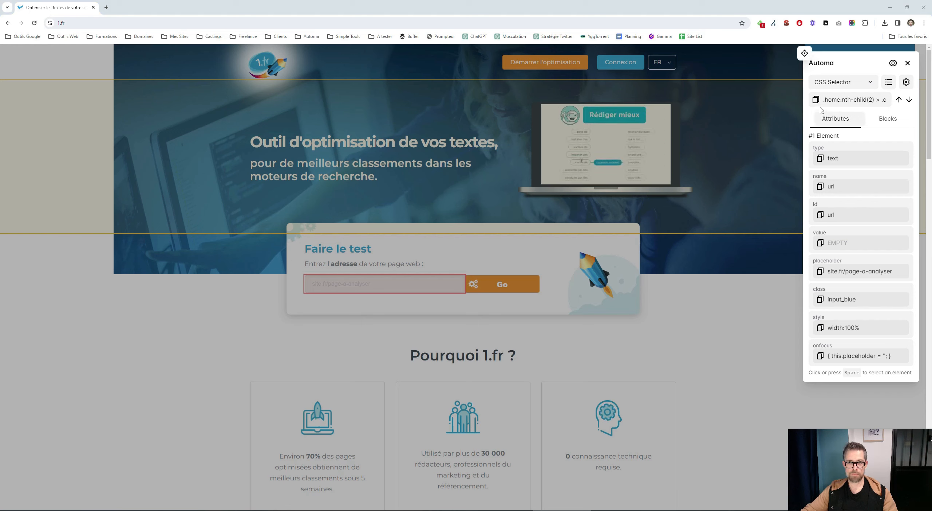
{"action": "triple_click", "coordinate": [852, 99]}
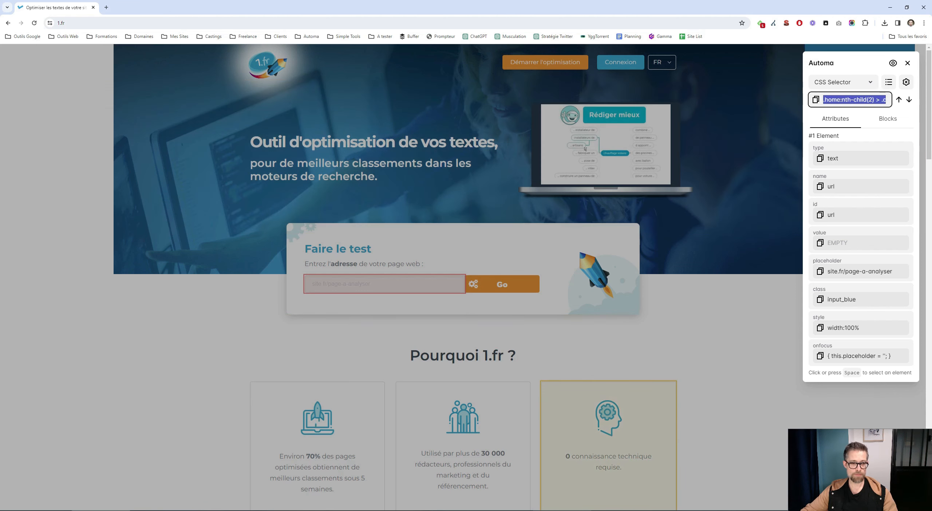
Return to the Automa workflow and add a Forms block connected after the 1.fr New Tab block
{"action": "mouse_move", "coordinate": [620, 510]}
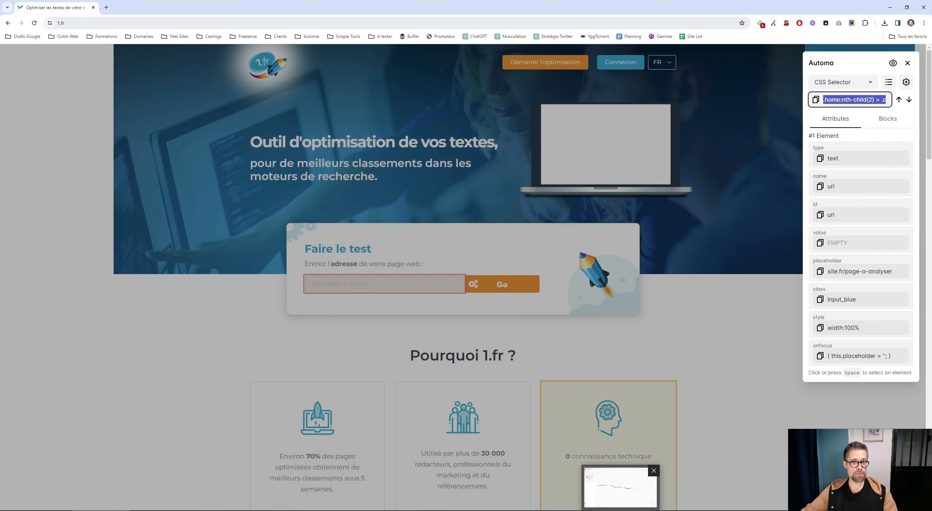
{"action": "left_click", "coordinate": [591, 487]}
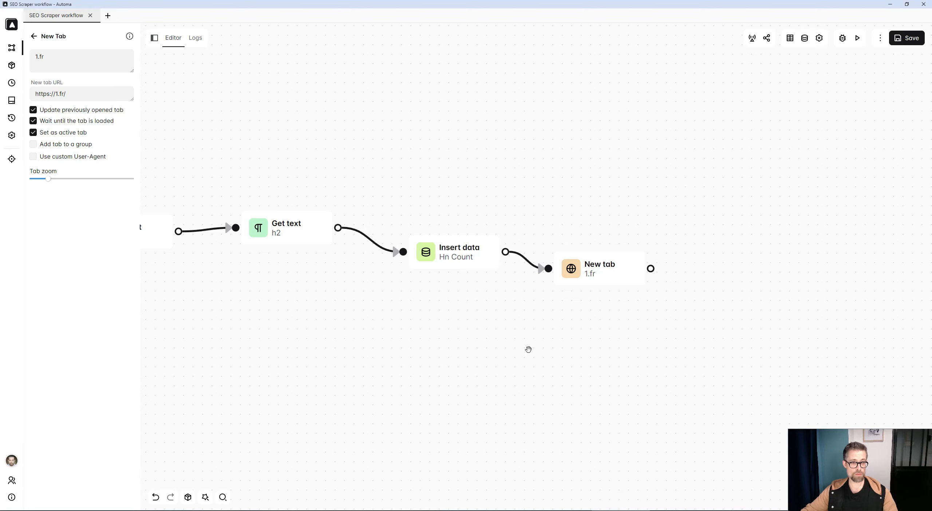
{"action": "left_click_drag", "start_coordinate": [528, 349], "coordinate": [429, 350]}
{"action": "left_click", "coordinate": [33, 36]}
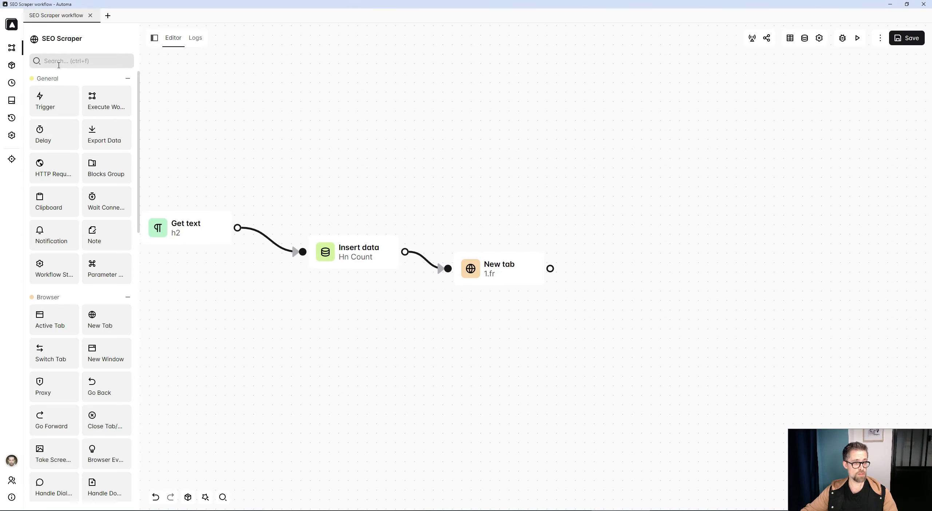
{"action": "type", "text": "forms"}
{"action": "left_click_drag", "start_coordinate": [56, 99], "coordinate": [552, 275]}
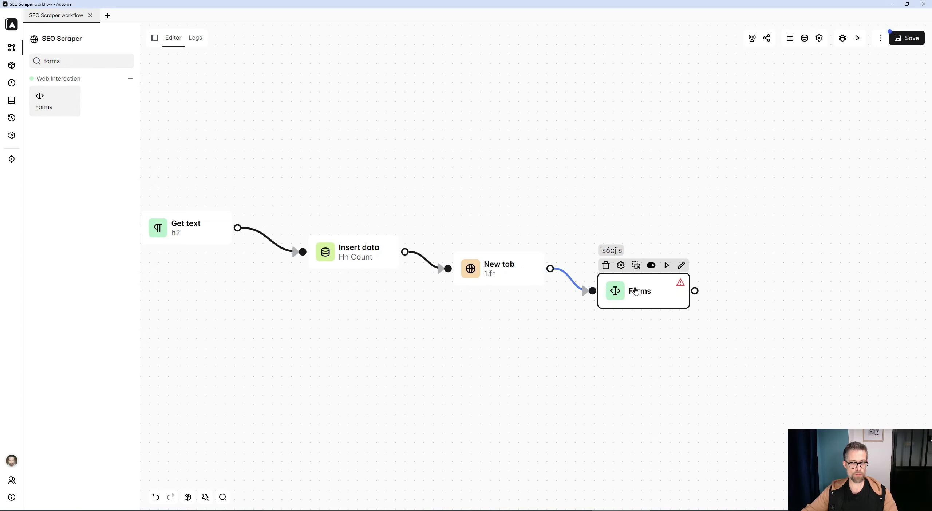
Set the Forms block's CSS selector to .home:nth-child(2) > .container:nth-child(2) #url
{"action": "double_click", "coordinate": [635, 290]}
{"action": "left_click", "coordinate": [115, 108]}
{"action": "key", "text": "ctrl+v"}
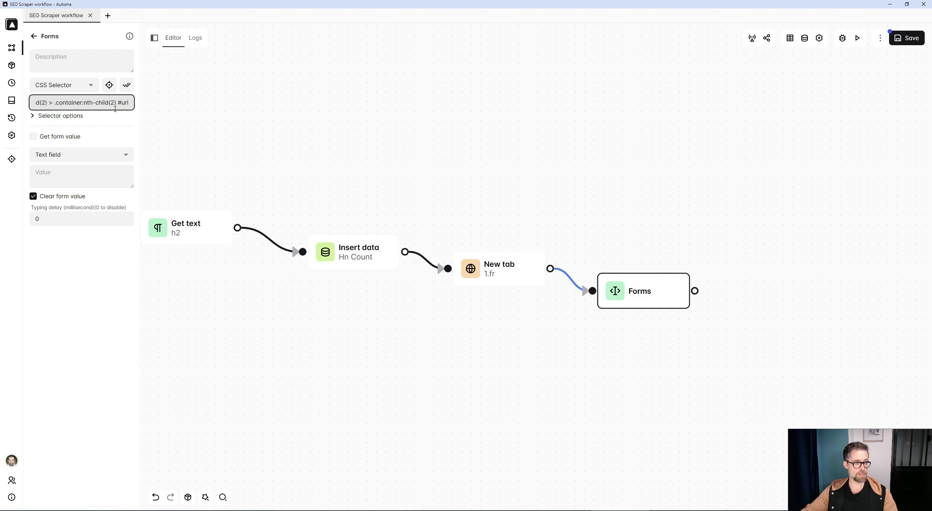
Copy the {{ loopData.linksLoop }} expression from the URL of the Website URL New Tab block
{"action": "left_click", "coordinate": [94, 171]}
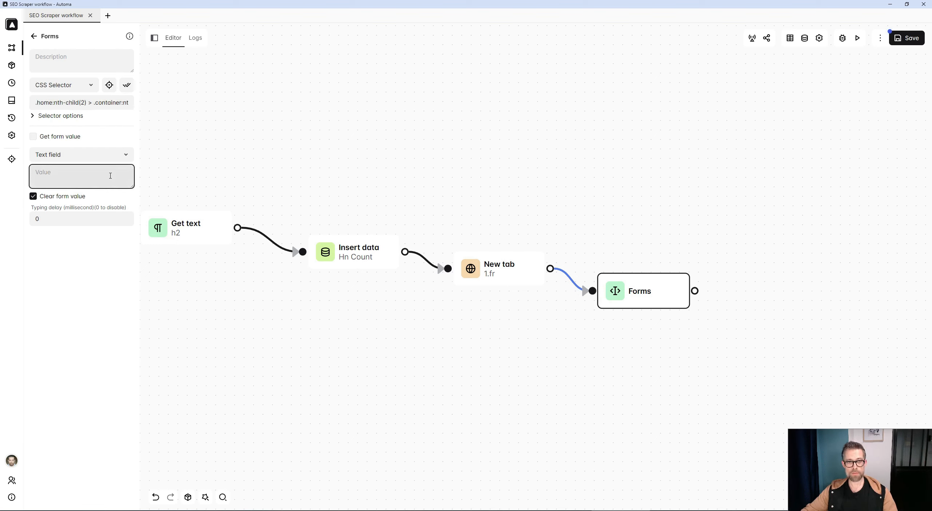
{"action": "left_click_drag", "start_coordinate": [378, 328], "coordinate": [512, 338]}
{"action": "left_click_drag", "start_coordinate": [291, 362], "coordinate": [558, 363]}
{"action": "scroll", "coordinate": [358, 327], "scroll_direction": "down", "scroll_amount": 1}
{"action": "double_click", "coordinate": [296, 259]}
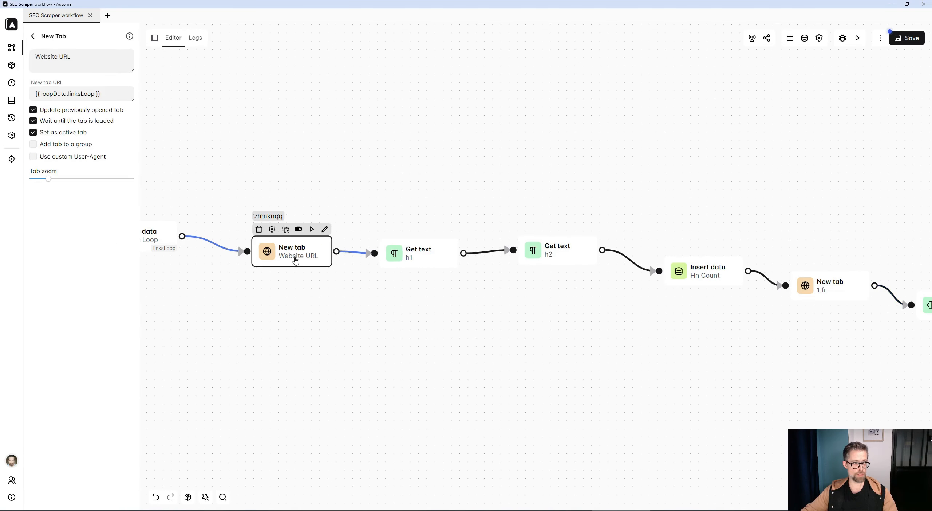
{"action": "triple_click", "coordinate": [93, 94]}
{"action": "key", "text": "ctrl+c"}
Set the Forms block's text field value to {{ loopData.linksLoop }} and save the workflow
{"action": "scroll", "coordinate": [438, 372], "scroll_direction": "right", "scroll_amount": 5}
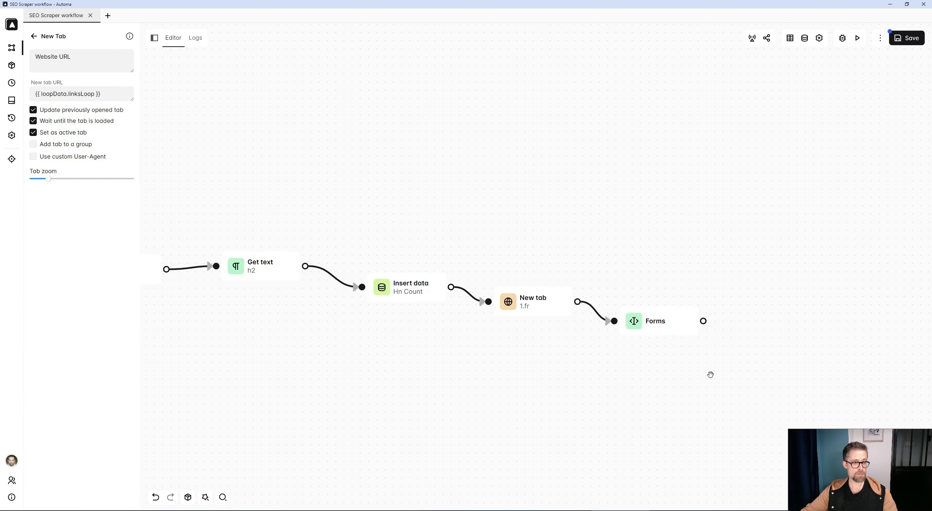
{"action": "double_click", "coordinate": [667, 329]}
{"action": "left_click", "coordinate": [80, 171]}
{"action": "key", "text": "ctrl+v"}
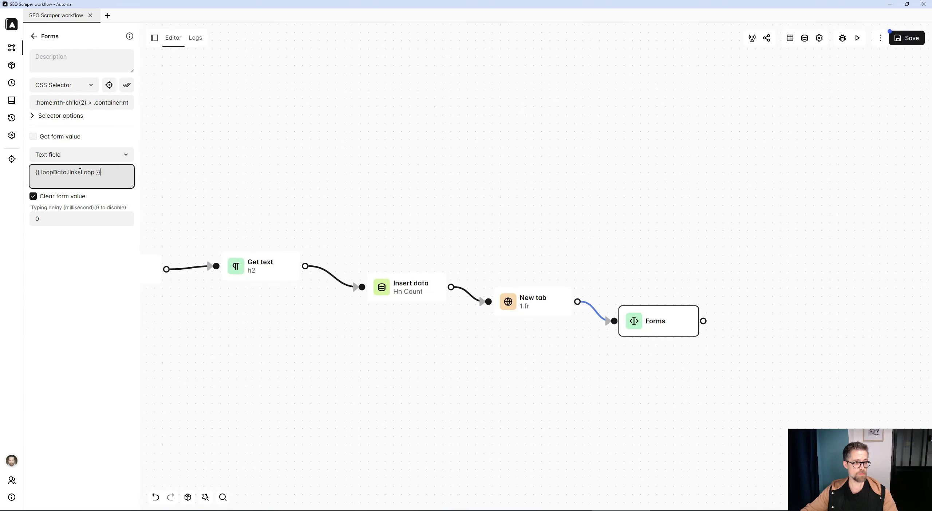
{"action": "left_click", "coordinate": [907, 41]}
Switch to the 1.fr page in the browser, pick the Go button with the Automa element selector, and copy its CSS selector
{"action": "key", "text": "alt+Tab"}
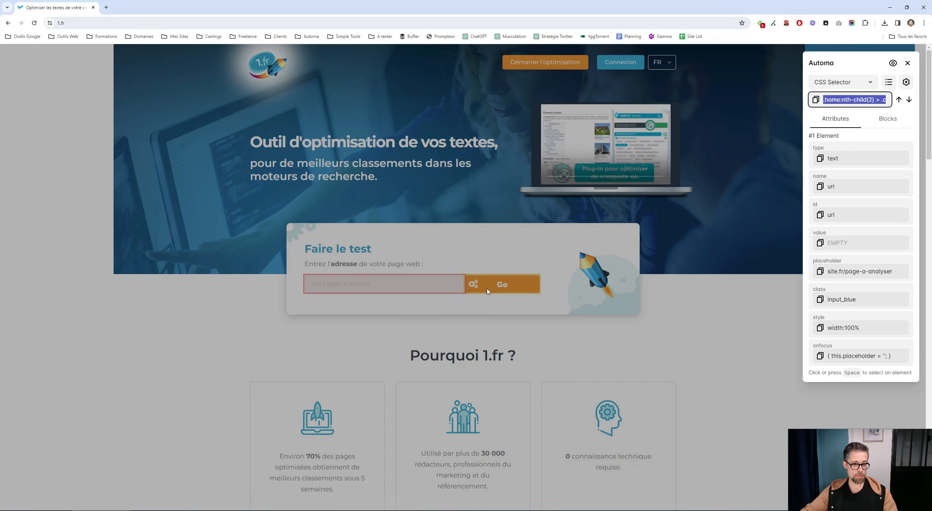
{"action": "left_click", "coordinate": [487, 290]}
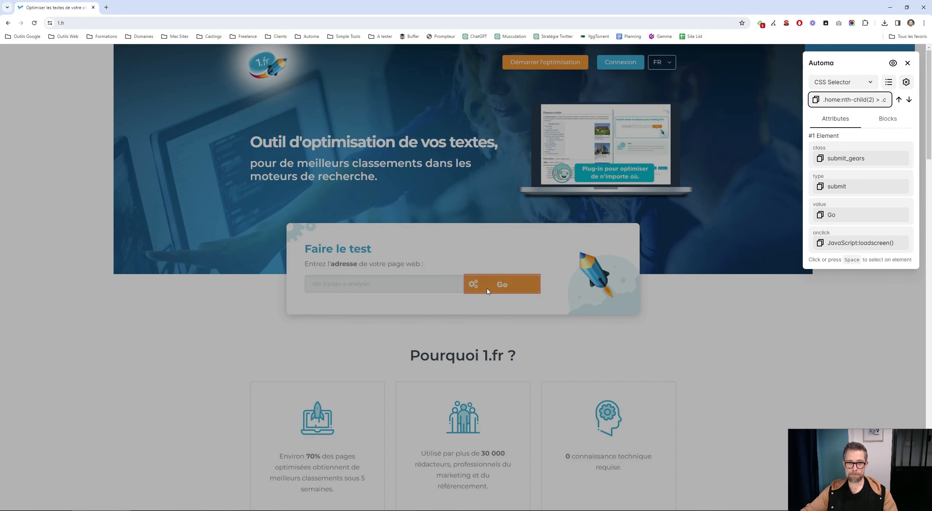
{"action": "left_click", "coordinate": [816, 99]}
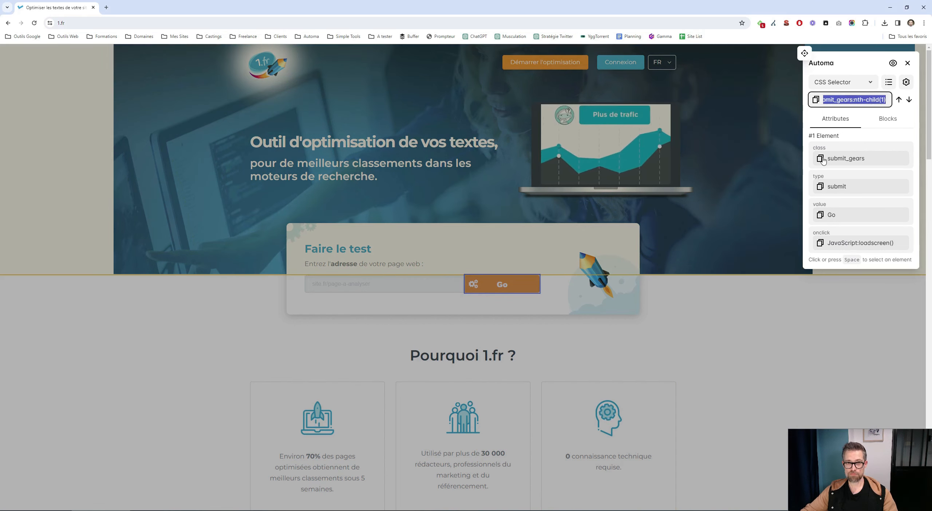
Try replacing the Go button's picked selector with input[type="submit"], and undo the replacement
{"action": "left_click", "coordinate": [820, 186]}
{"action": "triple_click", "coordinate": [836, 98]}
{"action": "type", "text": "input[type=\"submit\"]"}
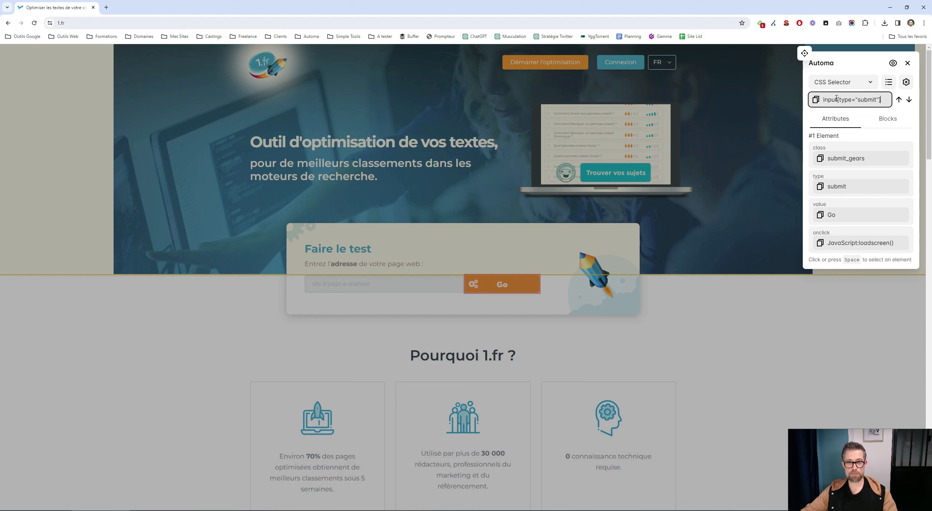
{"action": "key", "text": "ctrl+z"}
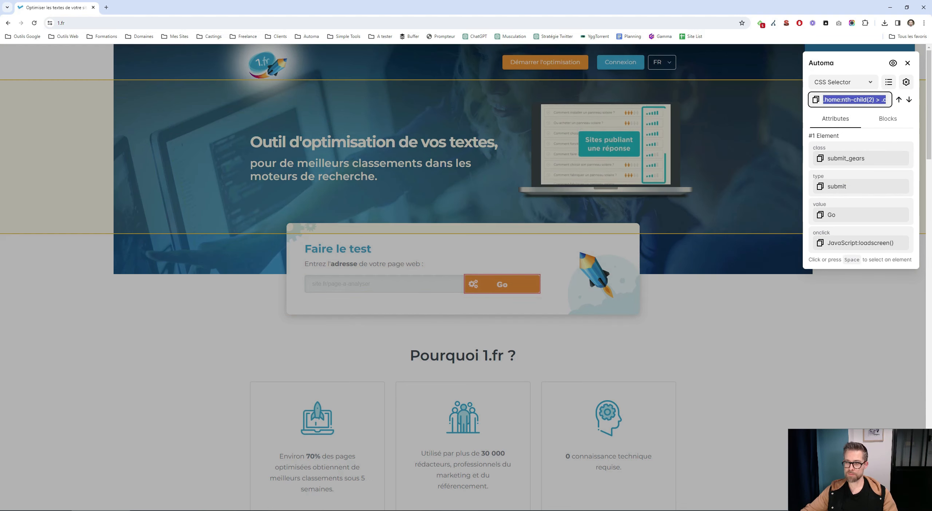
Copy the Go button's full CSS selector from the Automa picker and return to the workflow editor
{"action": "key", "text": "alt+Tab"}
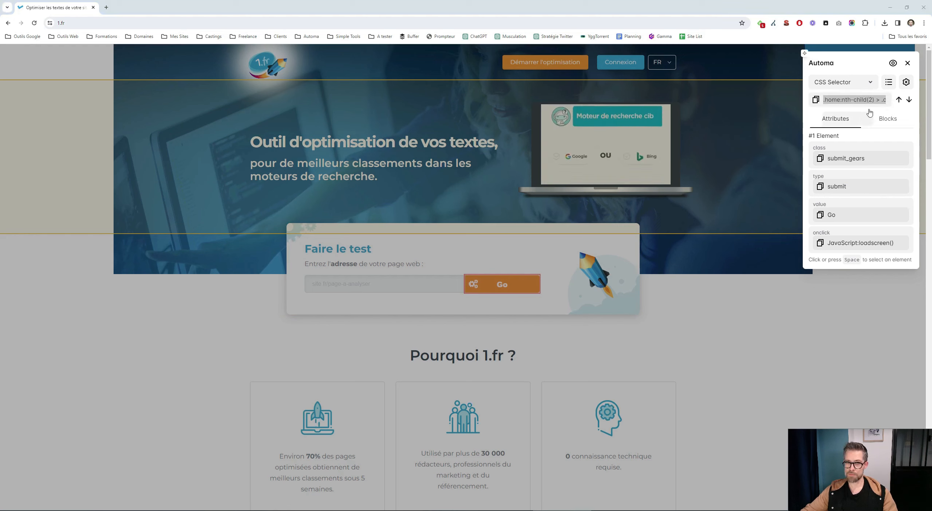
{"action": "left_click", "coordinate": [816, 102]}
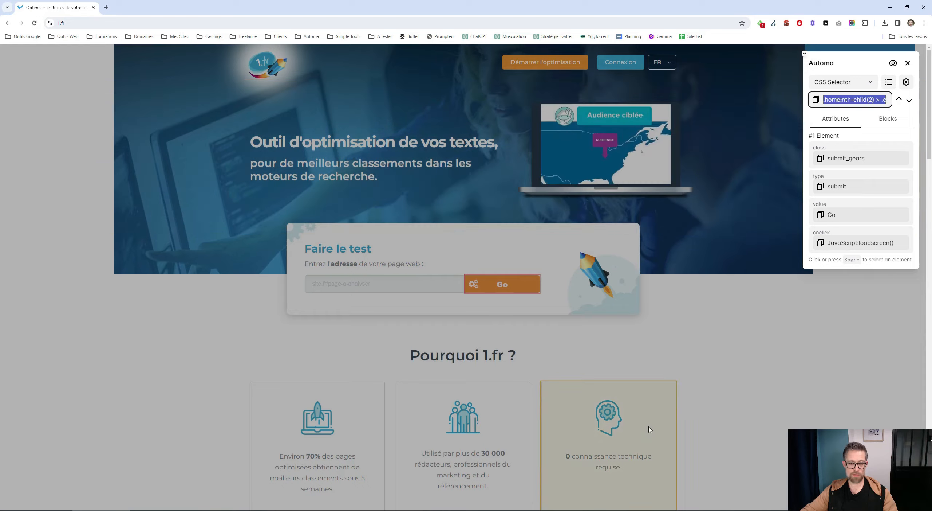
{"action": "key", "text": "alt+Tab"}
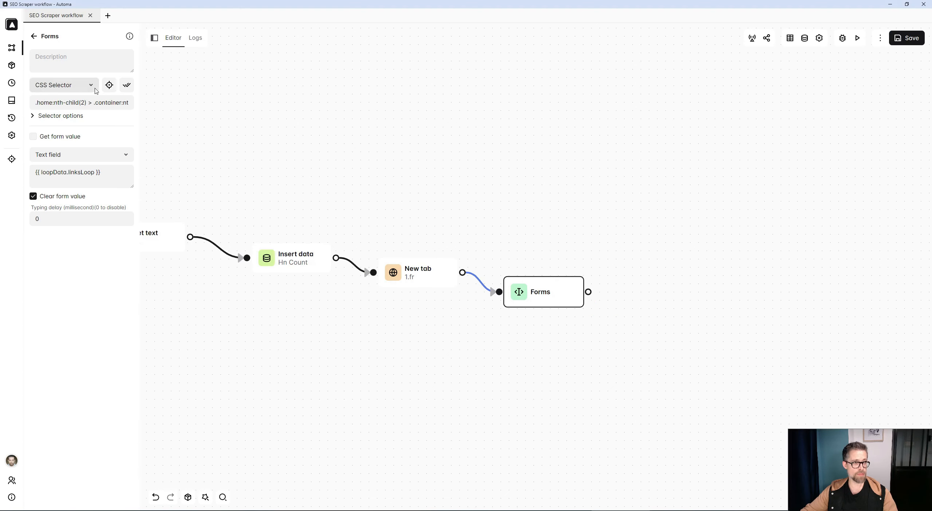
Set the Forms block's description to URL and close its settings
{"action": "left_click", "coordinate": [52, 64]}
{"action": "type", "text": "URL"}
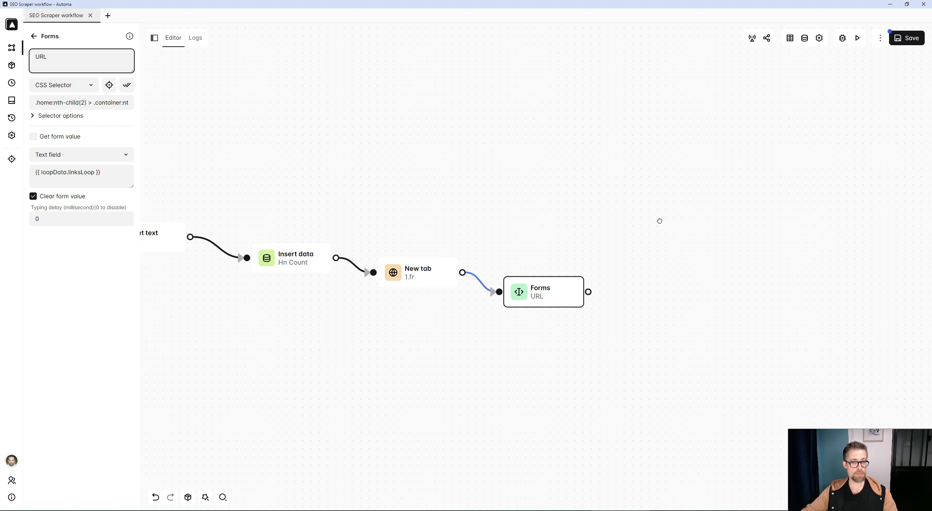
{"action": "left_click_drag", "start_coordinate": [661, 220], "coordinate": [654, 220]}
{"action": "left_click", "coordinate": [34, 37]}
Add a Click Element block connected after the Forms block
{"action": "left_click", "coordinate": [60, 60]}
{"action": "type", "text": "clic"}
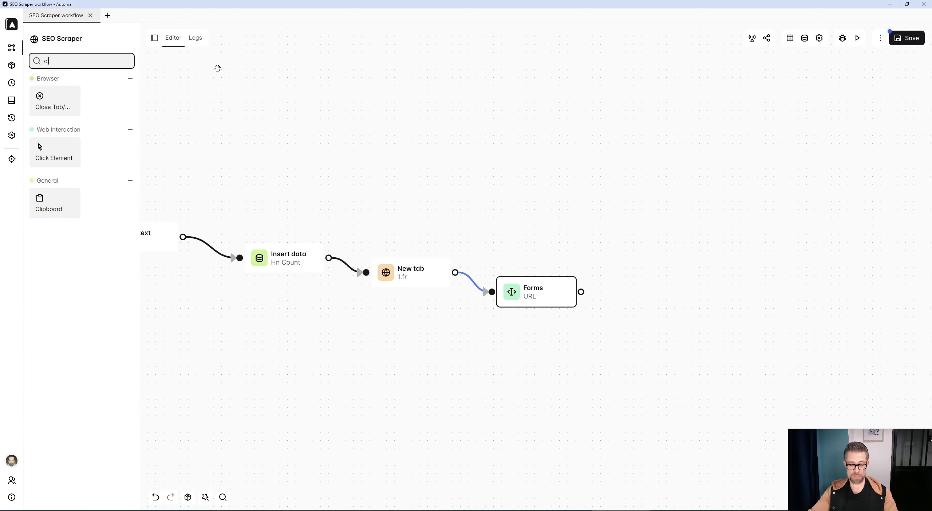
{"action": "left_click_drag", "start_coordinate": [219, 135], "coordinate": [585, 297]}
Set the Click Element block's CSS selector to the copied Go button selector, describe it as Submit, and save the workflow
{"action": "left_click", "coordinate": [89, 103]}
{"action": "key", "text": "ctrl+v"}
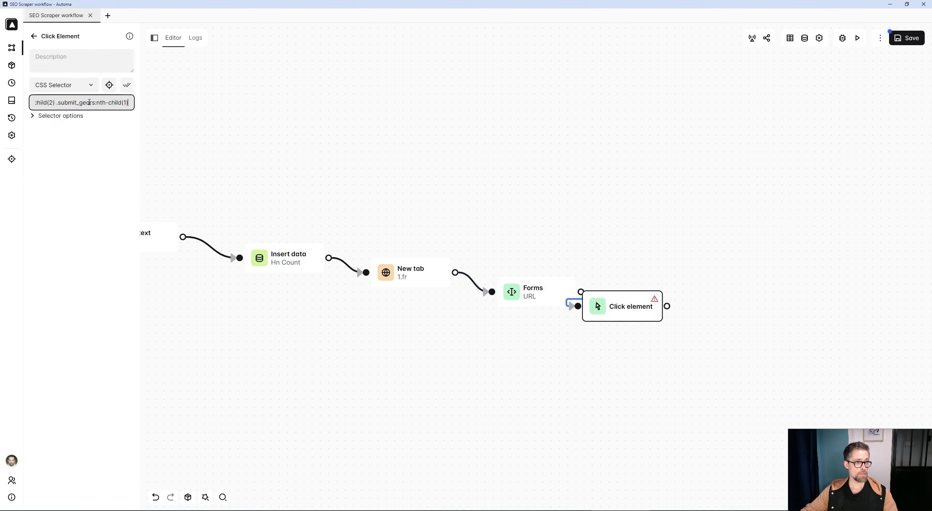
{"action": "left_click", "coordinate": [74, 60]}
{"action": "type", "text": "Submit"}
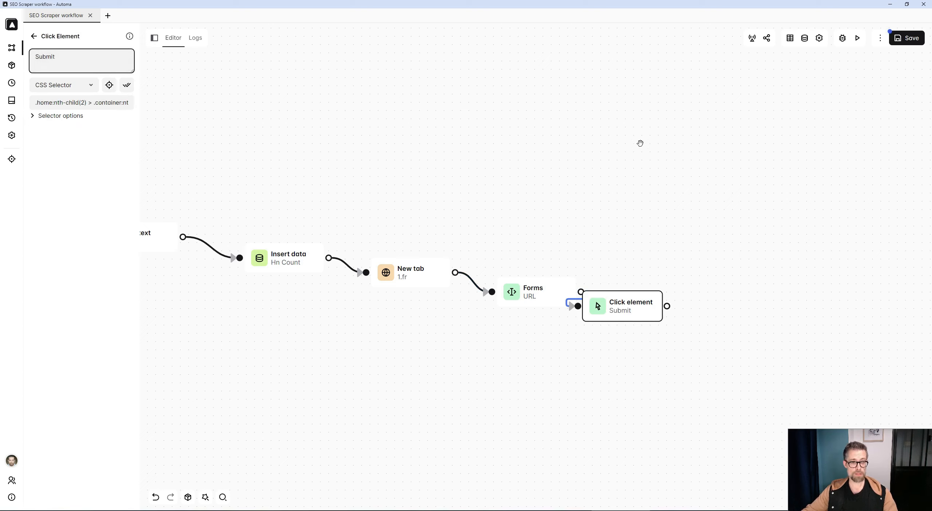
{"action": "left_click", "coordinate": [906, 38]}
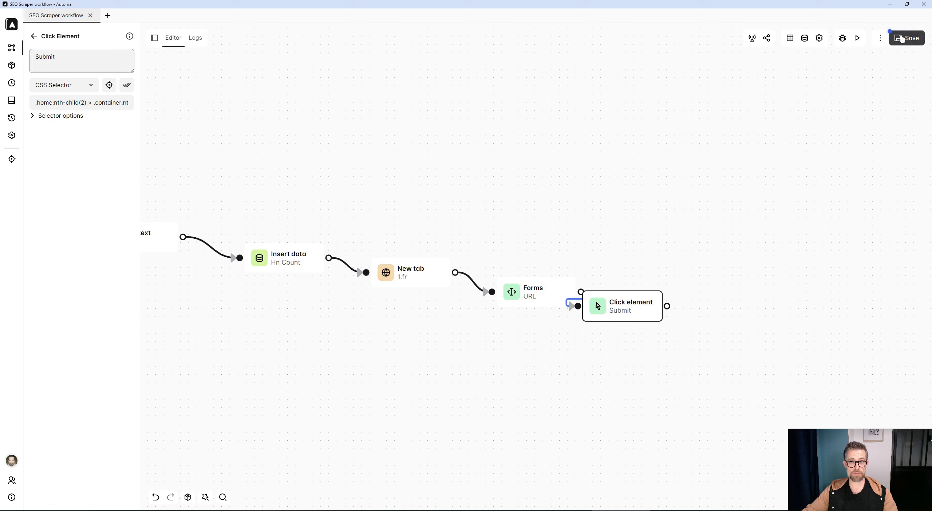
Add a Delay block of 5000 connected after the Submit Click Element block, and save the workflow
{"action": "left_click", "coordinate": [34, 36]}
{"action": "left_click", "coordinate": [55, 62]}
{"action": "type", "text": "del"}
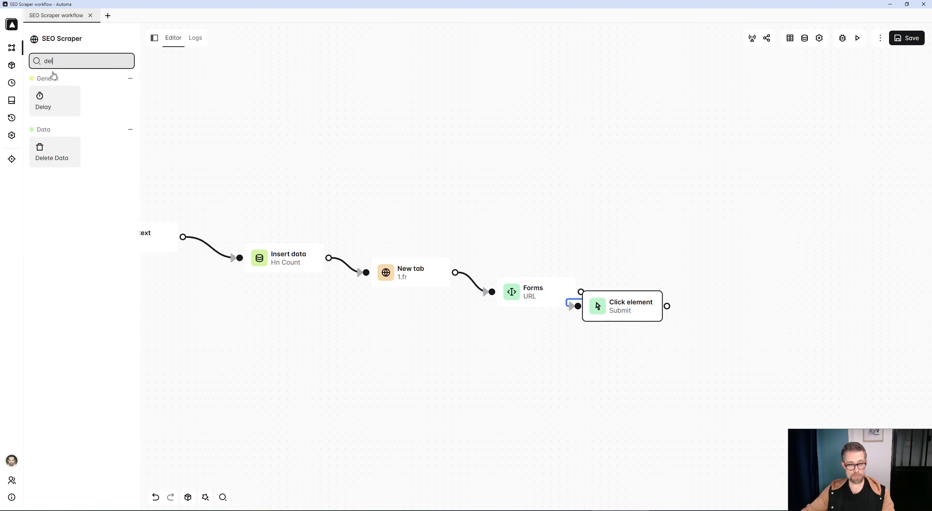
{"action": "left_click_drag", "start_coordinate": [51, 102], "coordinate": [671, 311]}
{"action": "left_click", "coordinate": [715, 343]}
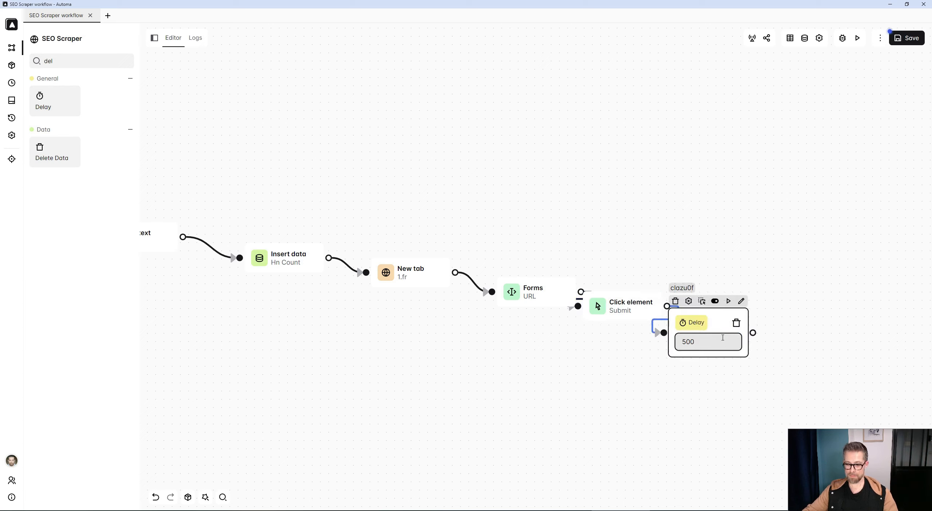
{"action": "type", "text": "0"}
{"action": "left_click_drag", "start_coordinate": [714, 343], "coordinate": [741, 305]}
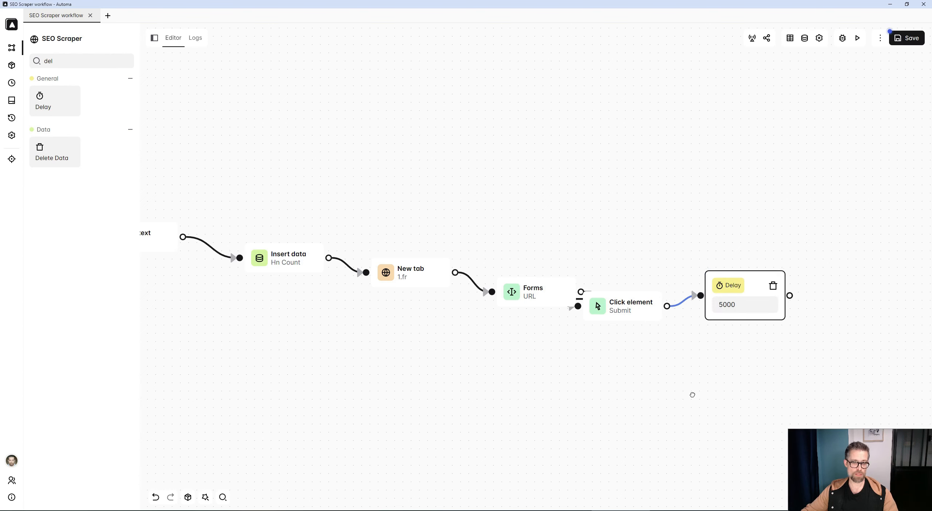
{"action": "left_click_drag", "start_coordinate": [694, 394], "coordinate": [476, 360]}
{"action": "left_click", "coordinate": [893, 29]}
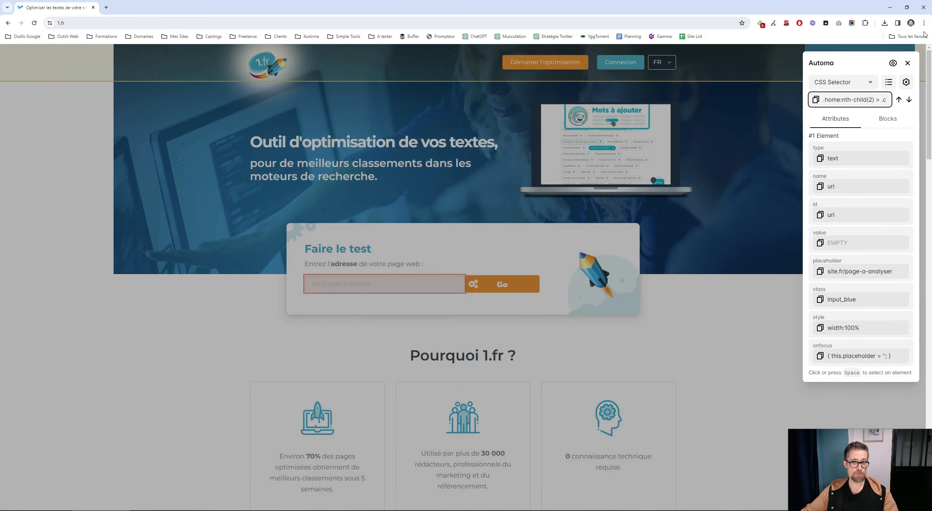
{"action": "left_click", "coordinate": [907, 63]}
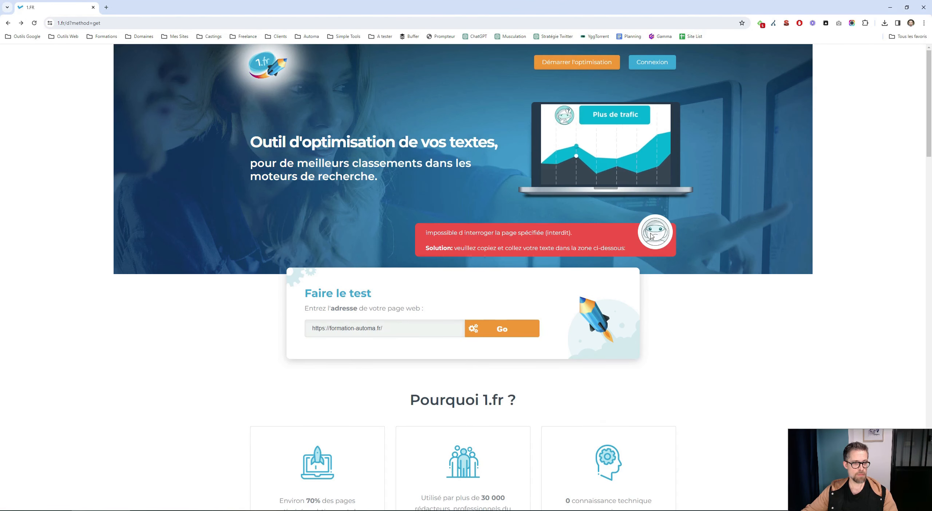
{"action": "left_click", "coordinate": [395, 328]}
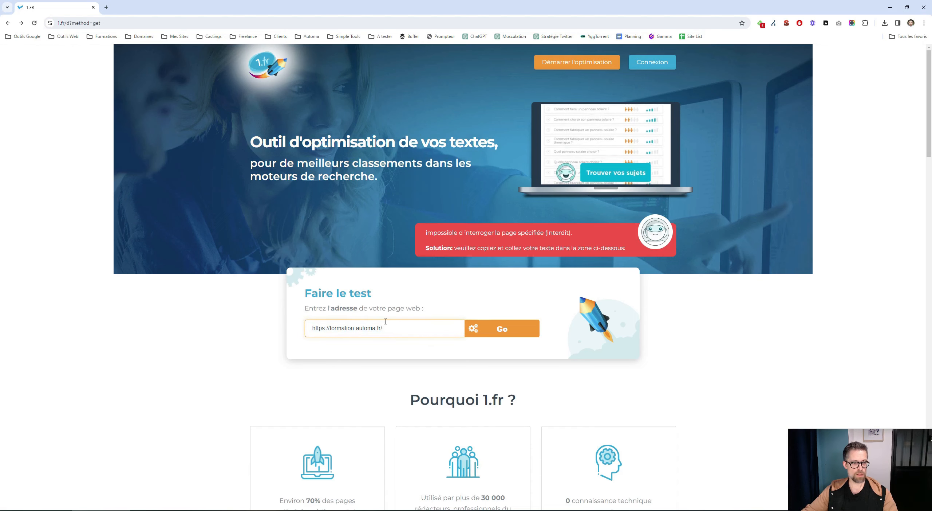
{"action": "left_click", "coordinate": [490, 329]}
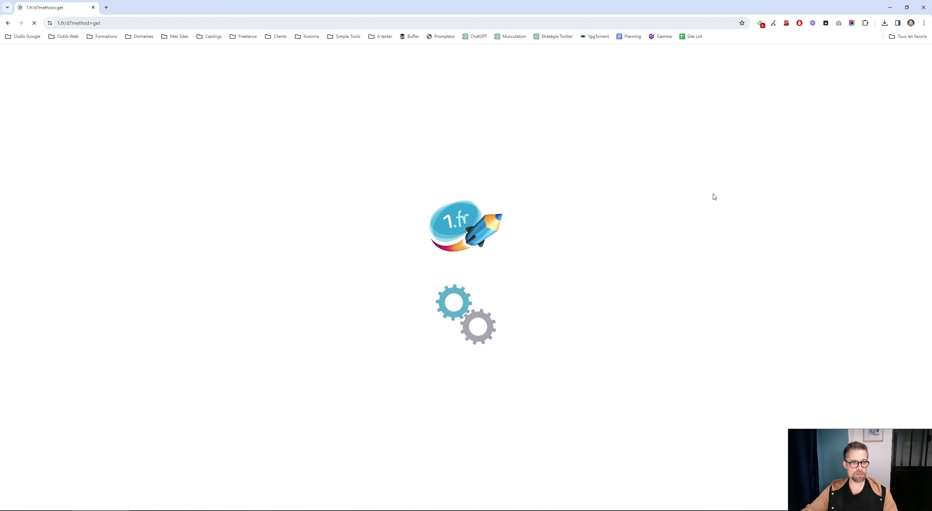
Pick the score text on the 1.fr results page with the Automa element selector and copy its CSS selector
{"action": "left_click", "coordinate": [826, 23]}
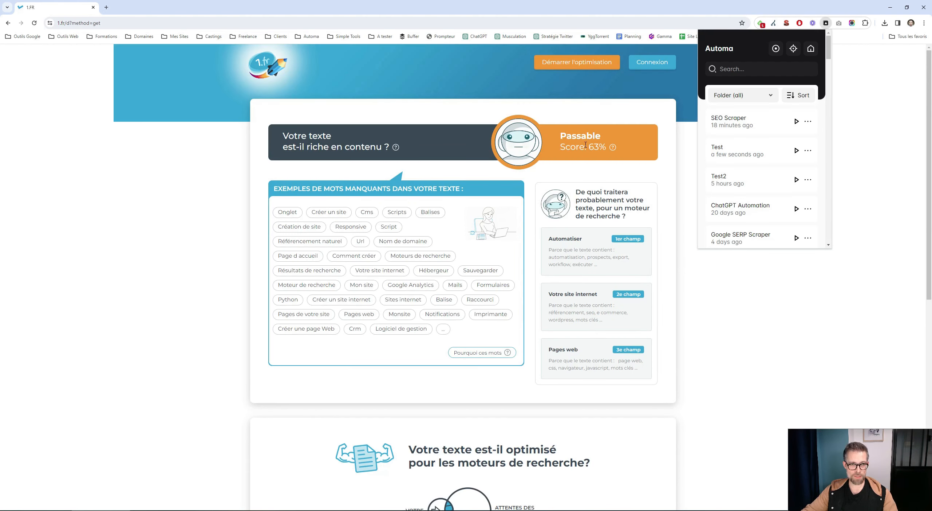
{"action": "left_click", "coordinate": [794, 48]}
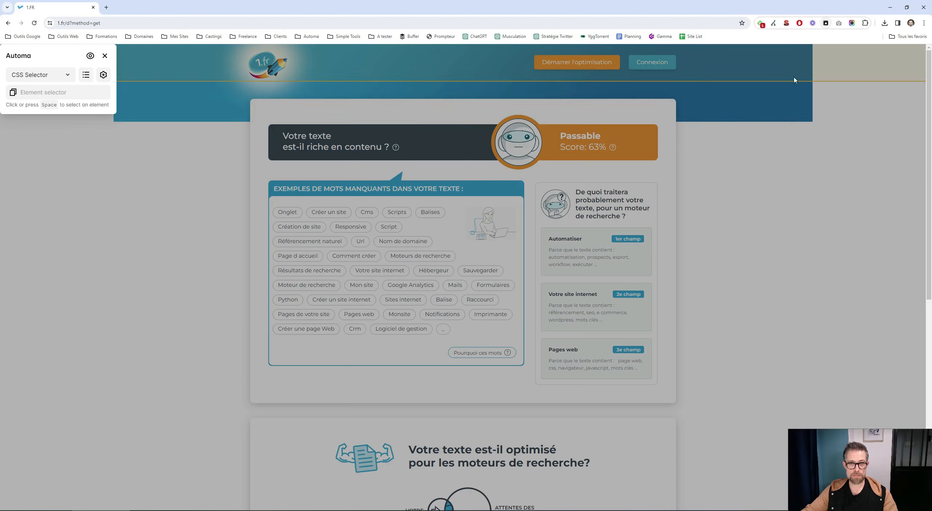
{"action": "left_click", "coordinate": [598, 151]}
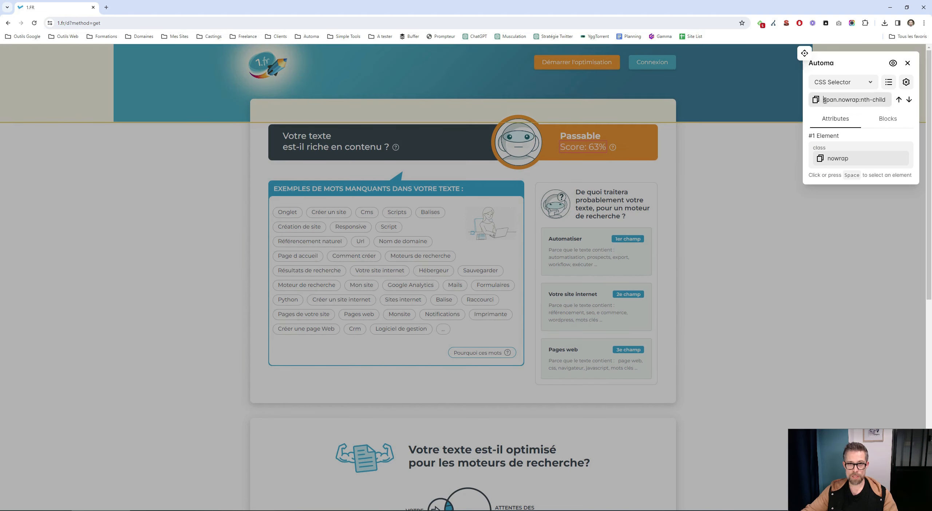
{"action": "left_click_drag", "start_coordinate": [824, 99], "coordinate": [884, 100]}
{"action": "left_click", "coordinate": [869, 100]}
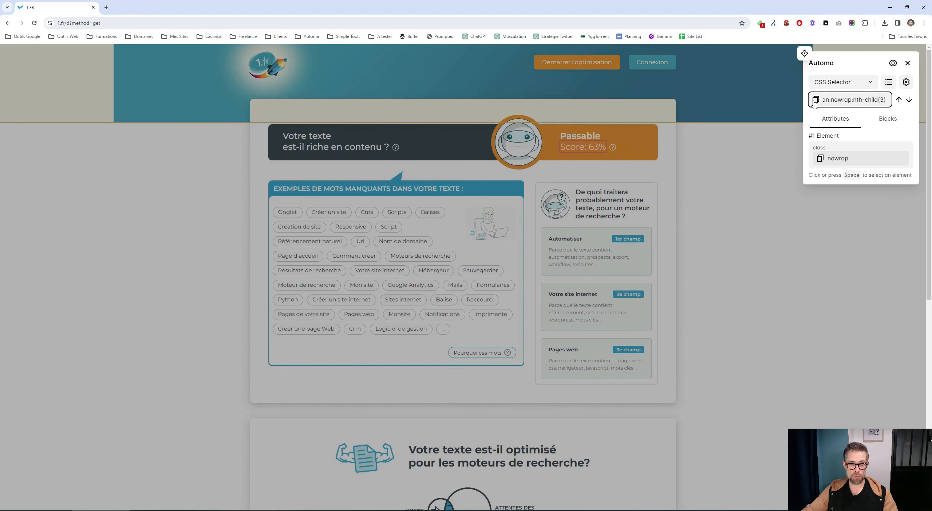
{"action": "left_click", "coordinate": [816, 101]}
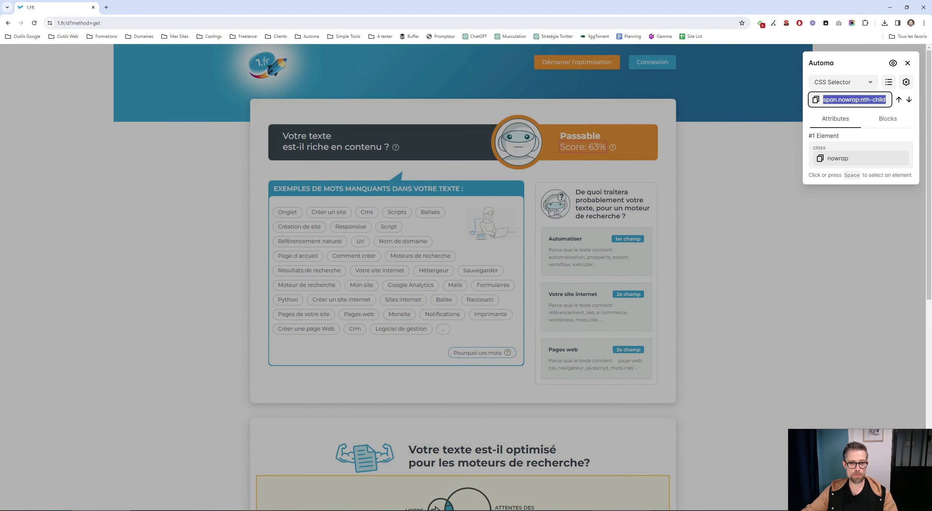
Return to the Automa workflow, add a Get Text block connected after the Delay block, and open its settings
{"action": "left_click", "coordinate": [615, 510]}
{"action": "left_click_drag", "start_coordinate": [617, 351], "coordinate": [567, 354]}
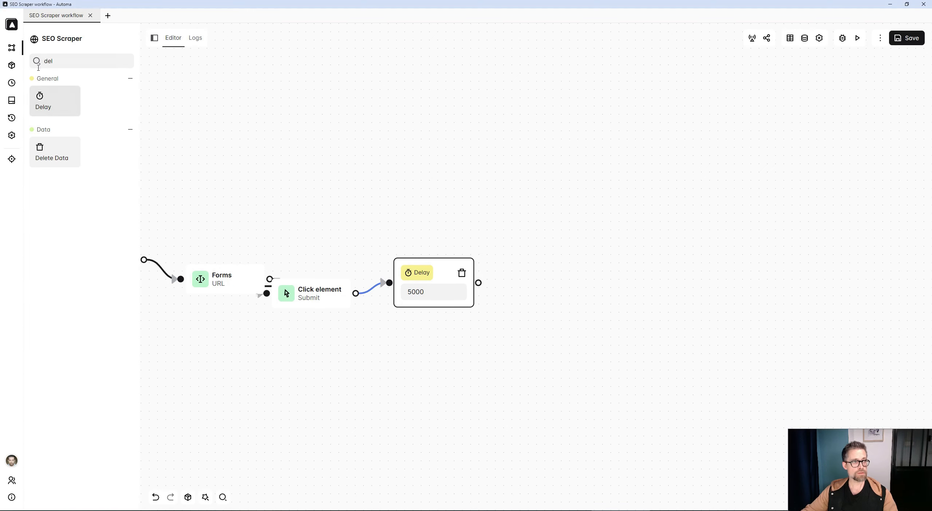
{"action": "double_click", "coordinate": [47, 61]}
{"action": "key", "text": "BackSpace"}
{"action": "type", "text": "get"}
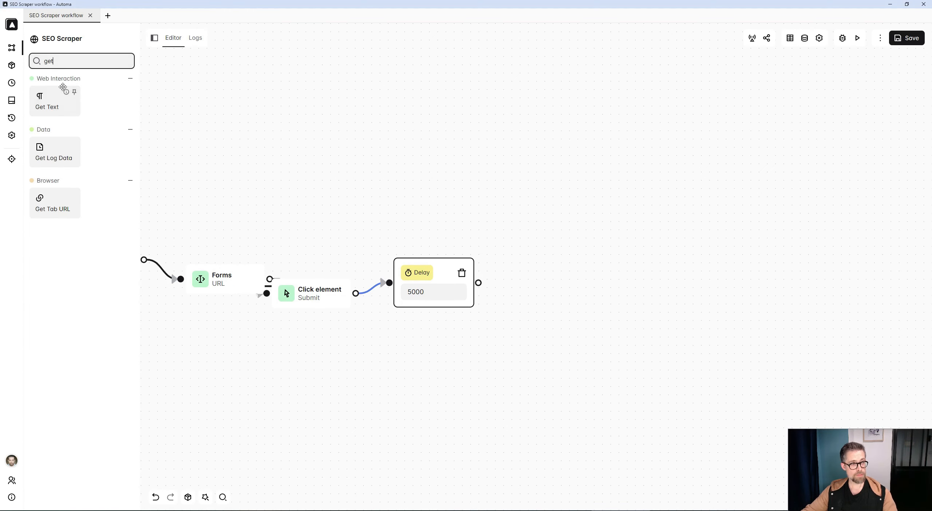
{"action": "left_click_drag", "start_coordinate": [52, 99], "coordinate": [570, 304]}
{"action": "double_click", "coordinate": [569, 304]}
Describe the Get Text block as Score and set its CSS selector to span.nowrap:nth-child(3)
{"action": "left_click", "coordinate": [66, 61]}
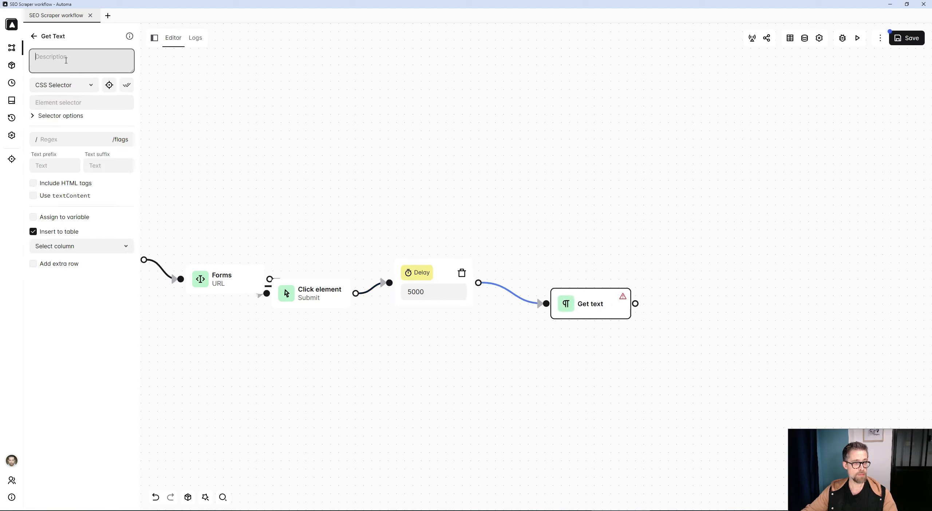
{"action": "type", "text": "Score"}
{"action": "left_click", "coordinate": [80, 102]}
{"action": "key", "text": "ctrl+v"}
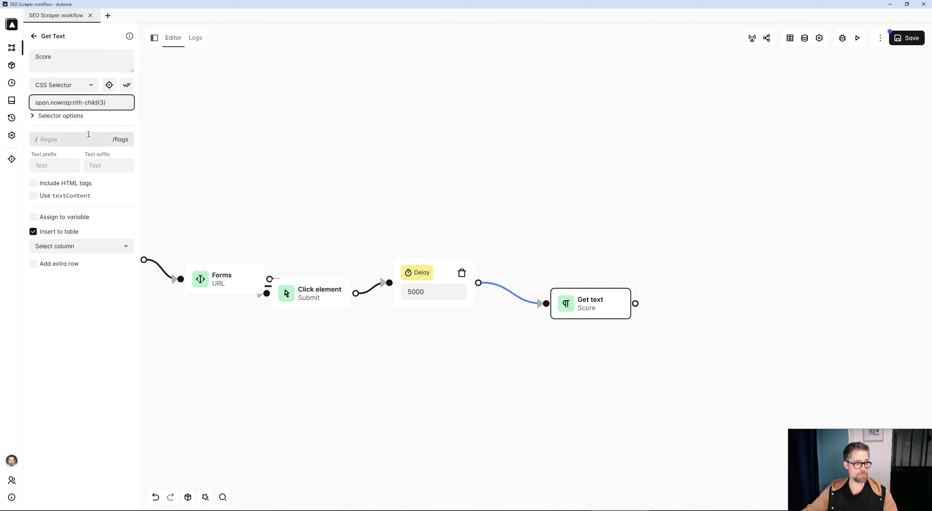
Check the score's text format on the 1.fr results page and set the Score block's regex to \d+%
{"action": "key", "text": "alt+Tab"}
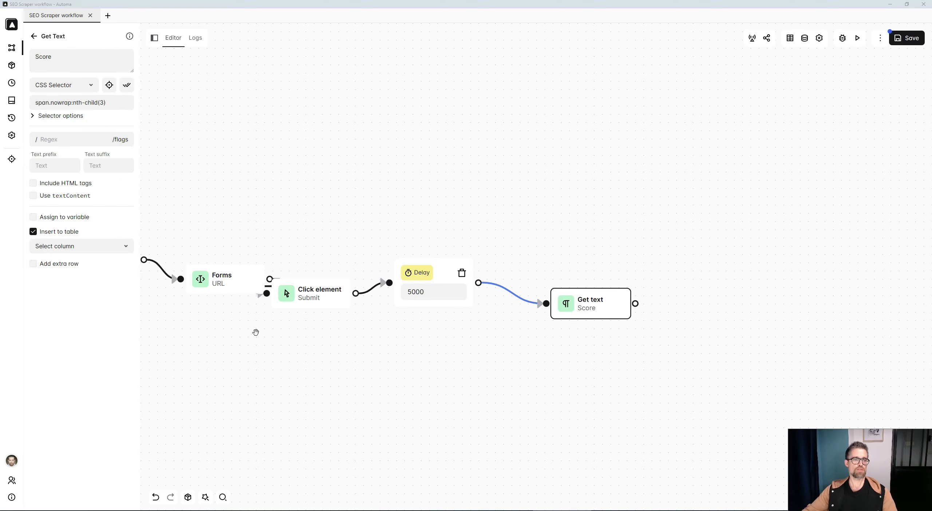
{"action": "left_click", "coordinate": [612, 237]}
{"action": "key", "text": "alt+Tab"}
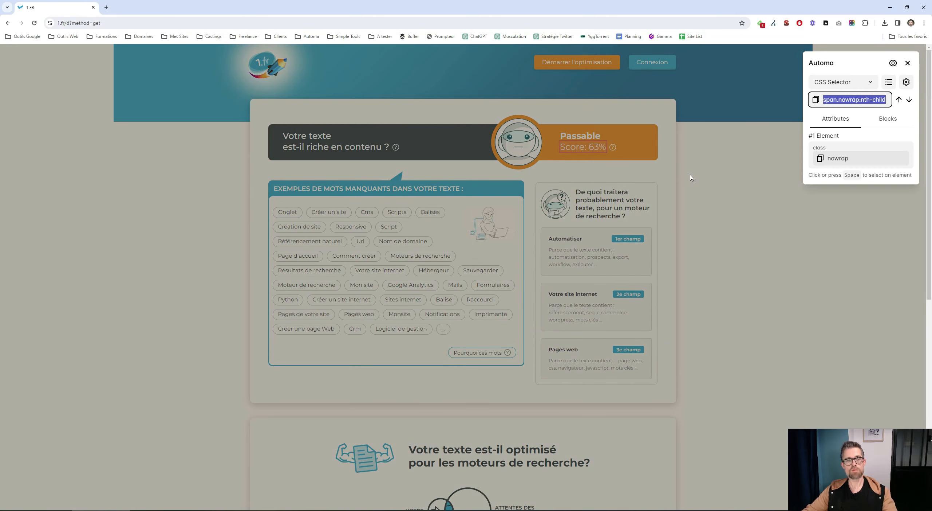
{"action": "key", "text": "alt+Tab"}
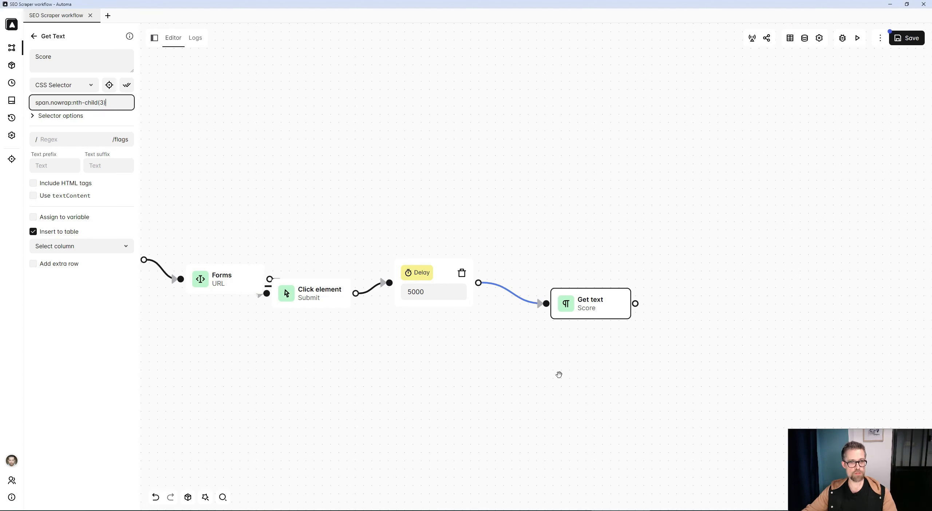
{"action": "key", "text": "alt+Tab"}
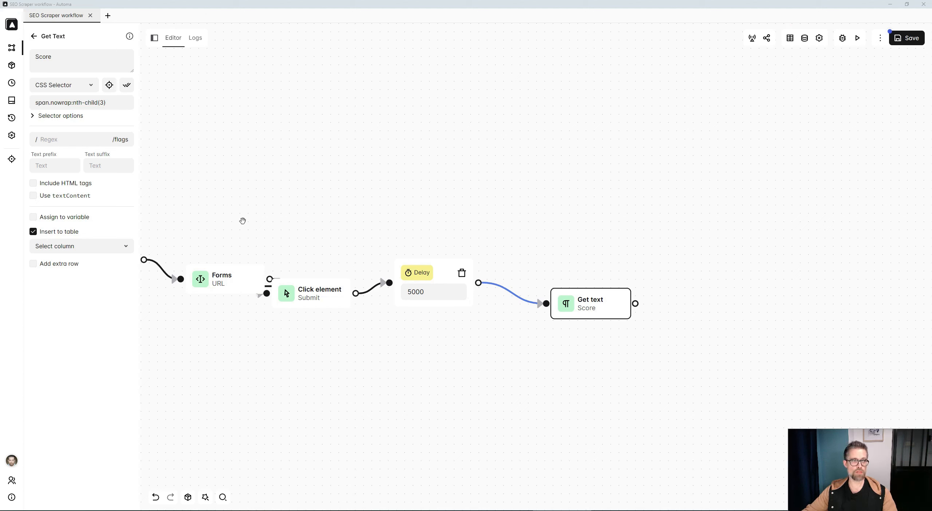
{"action": "left_click", "coordinate": [69, 139]}
{"action": "type", "text": "\\d+%"}
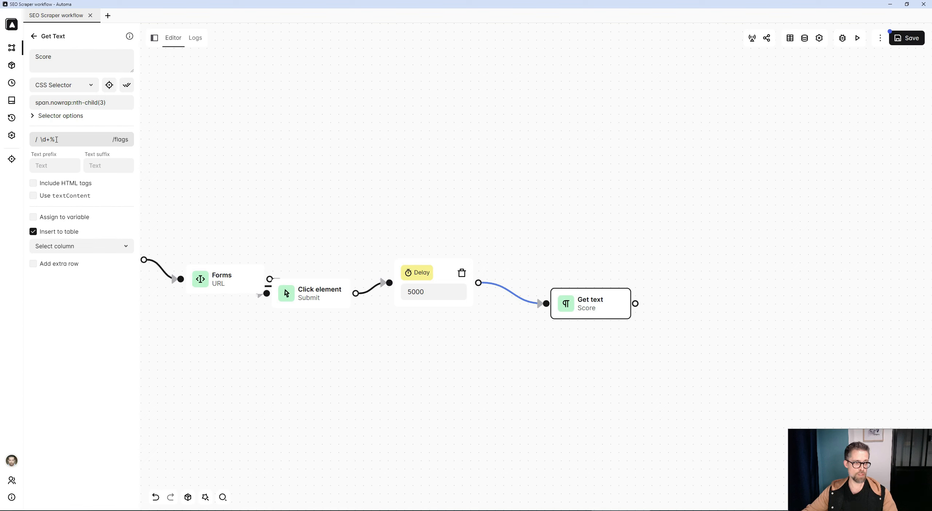
Store the Score block's text in a variable named score instead of inserting it into the table, and save the workflow
{"action": "left_click", "coordinate": [32, 232]}
{"action": "left_click", "coordinate": [33, 218]}
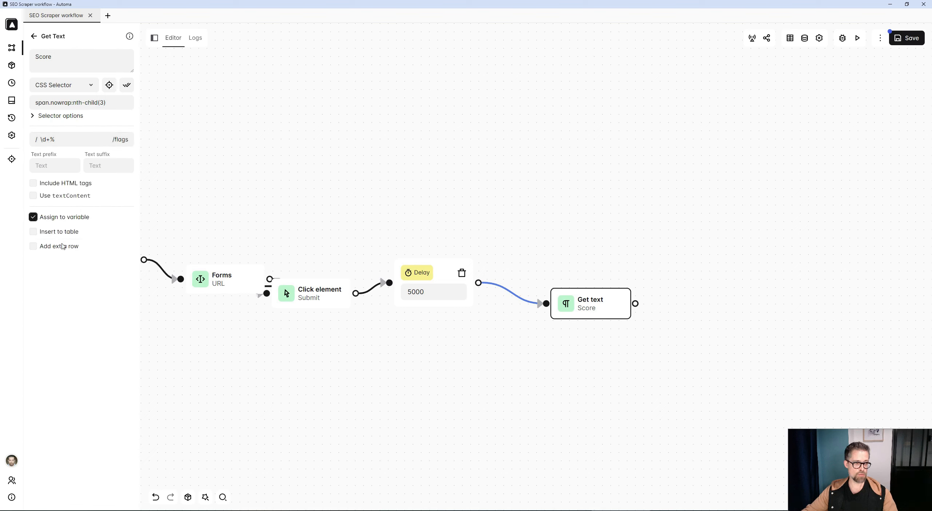
{"action": "left_click", "coordinate": [64, 233]}
{"action": "type", "text": "s"}
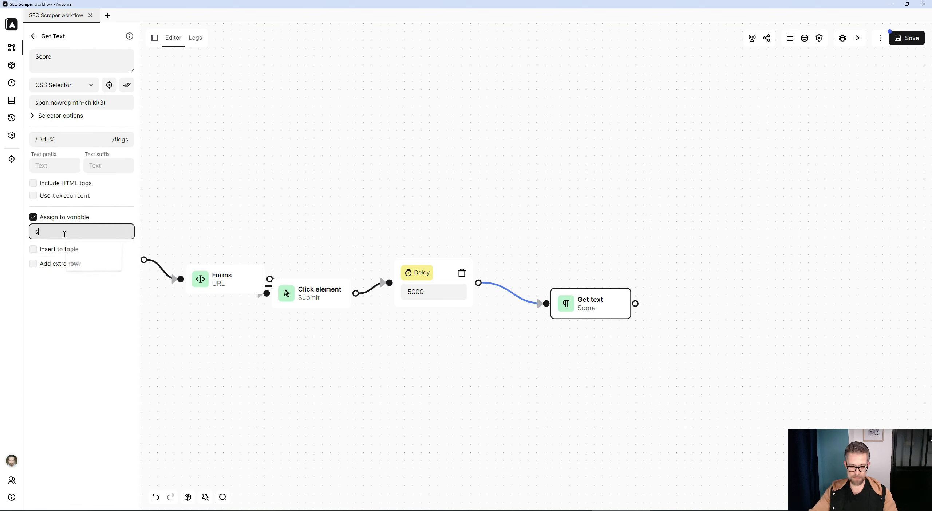
{"action": "type", "text": "core"}
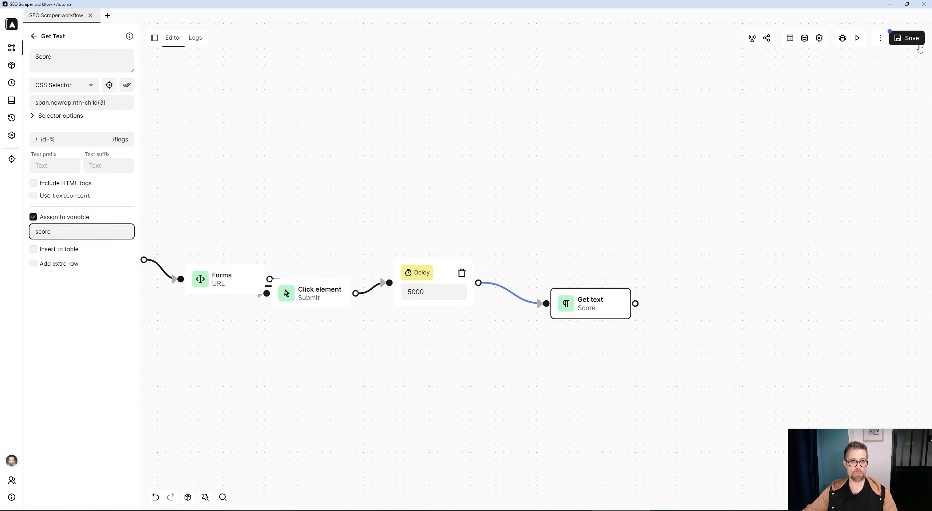
{"action": "left_click", "coordinate": [906, 38]}
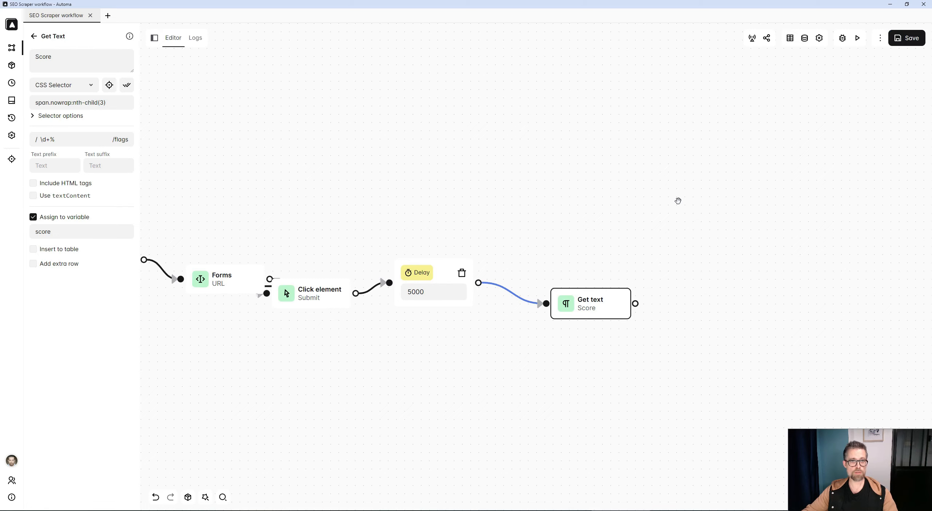
Review the columns defined in the workflow's table
{"action": "left_click_drag", "start_coordinate": [678, 200], "coordinate": [604, 199]}
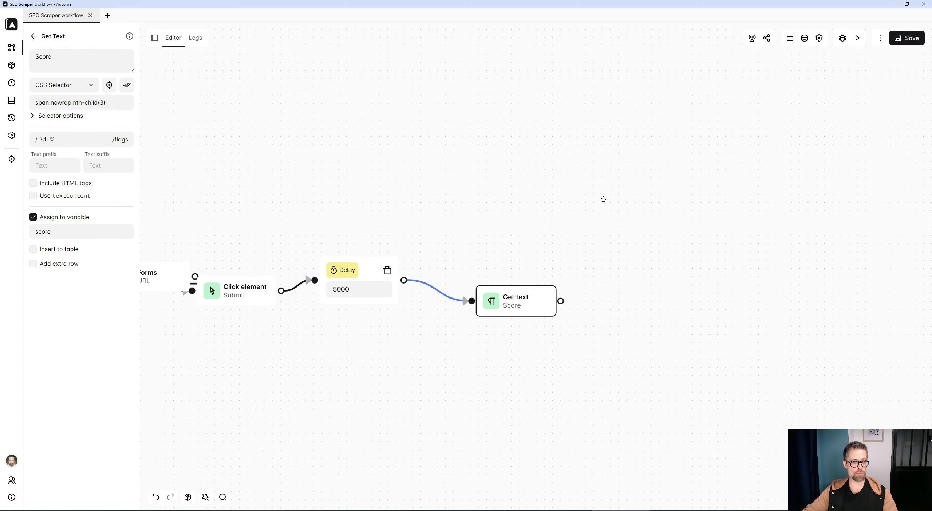
{"action": "left_click", "coordinate": [664, 260]}
{"action": "left_click", "coordinate": [790, 39]}
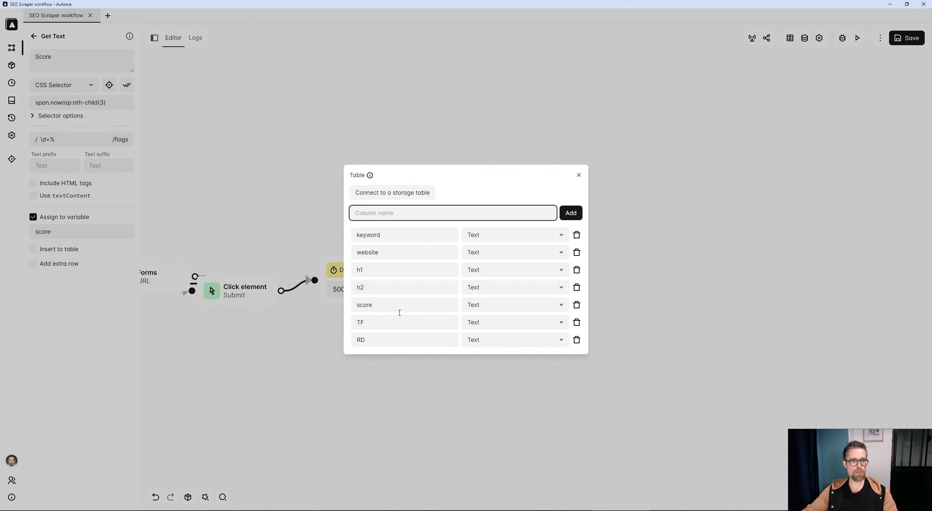
{"action": "left_click", "coordinate": [701, 330]}
Switch to the browser and open the Metrics section of SEObserver's API documentation
{"action": "left_click", "coordinate": [107, 510]}
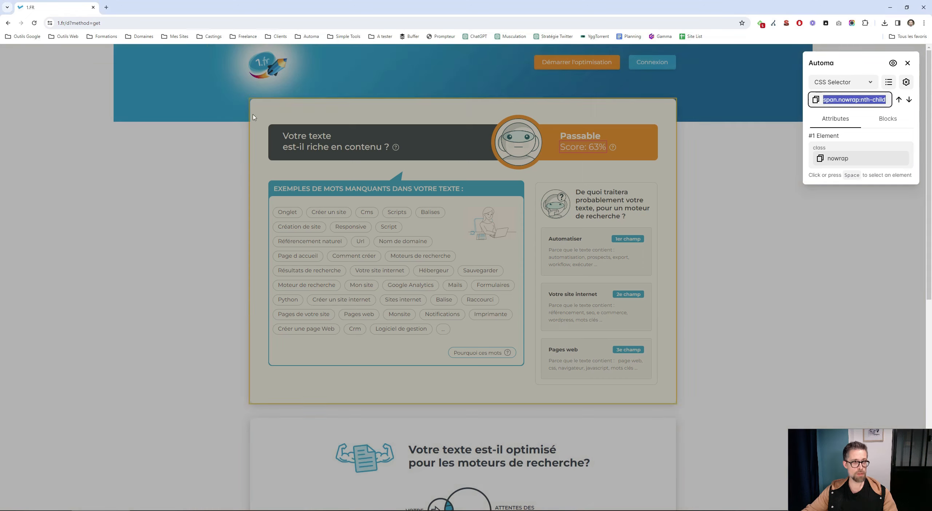
{"action": "left_click", "coordinate": [66, 36]}
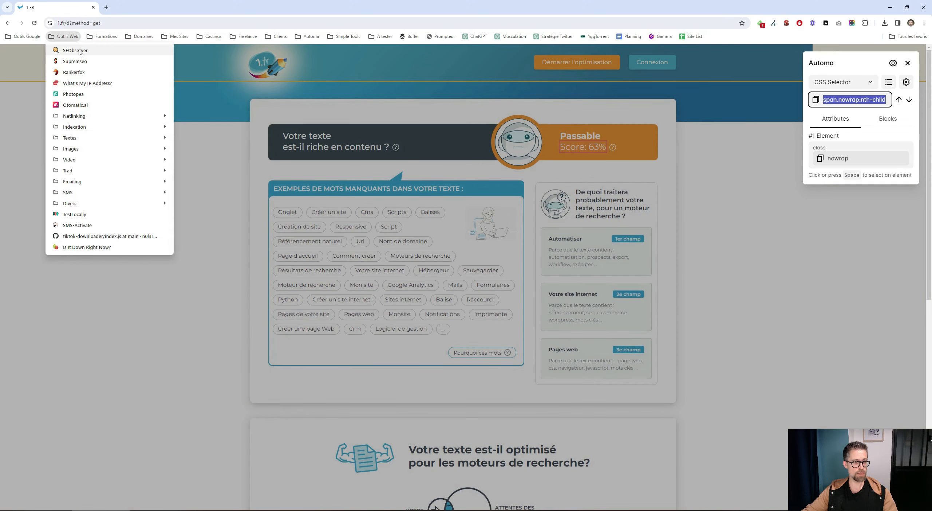
{"action": "left_click", "coordinate": [80, 52]}
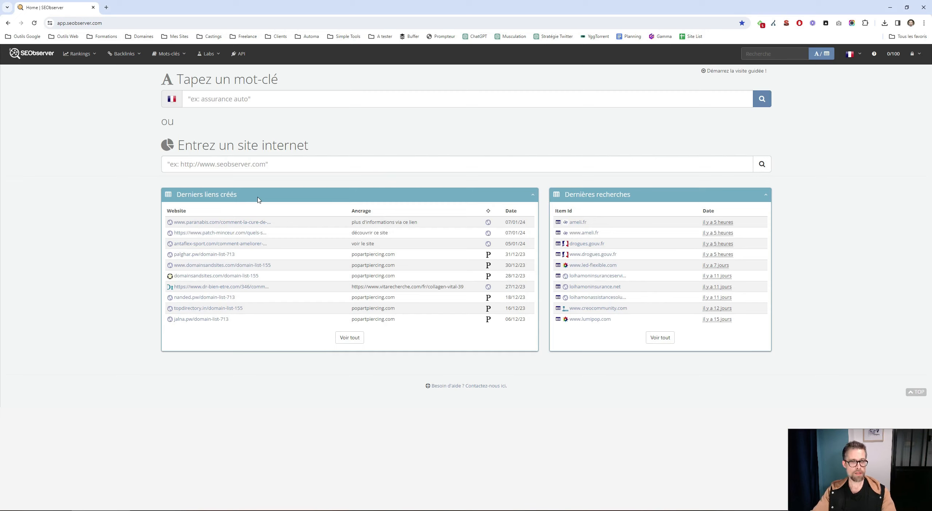
{"action": "left_click", "coordinate": [191, 160]}
{"action": "left_click", "coordinate": [357, 141]}
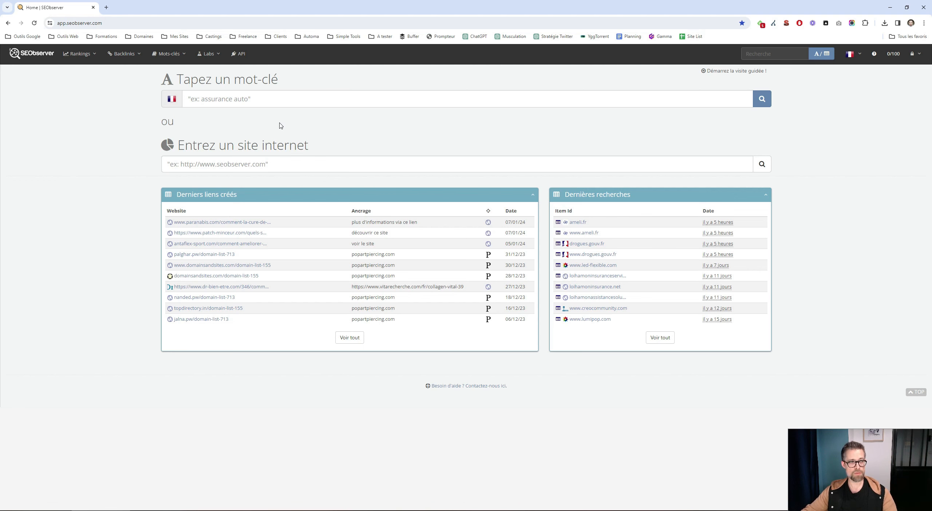
{"action": "left_click", "coordinate": [240, 54]}
{"action": "scroll", "coordinate": [487, 150], "scroll_direction": "down", "scroll_amount": 1}
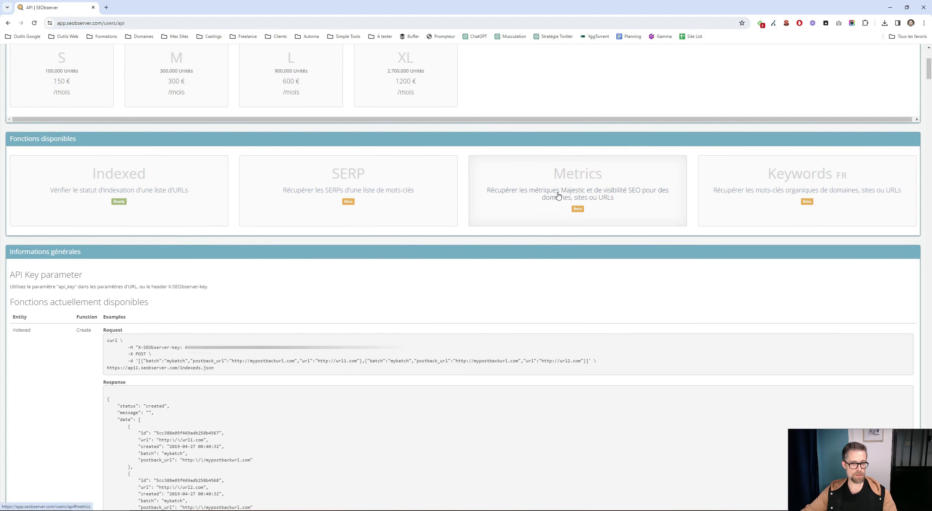
{"action": "left_click", "coordinate": [558, 196]}
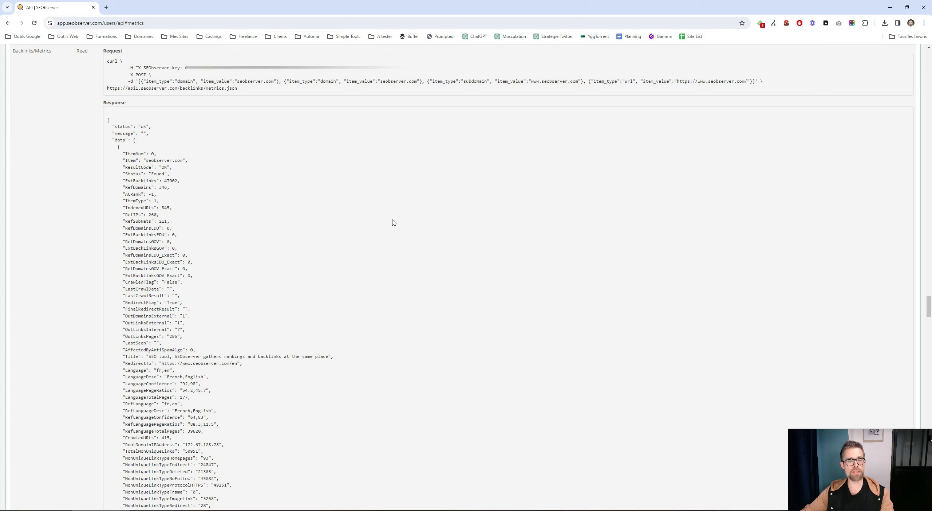
Return to the Automa workflow, add an HTTP Request block connected after the Score block, save, and open its settings
{"action": "left_click", "coordinate": [642, 510]}
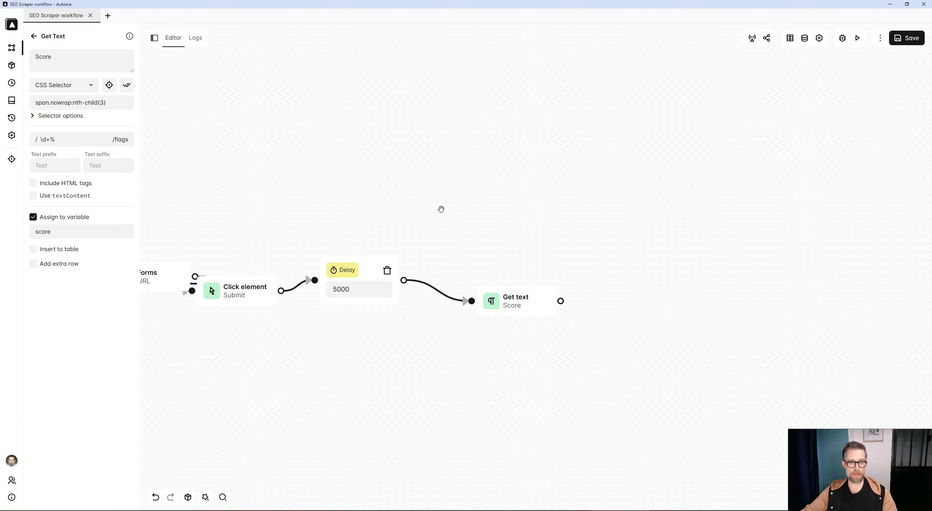
{"action": "left_click", "coordinate": [35, 37]}
{"action": "left_click", "coordinate": [76, 61]}
{"action": "type", "text": "http"}
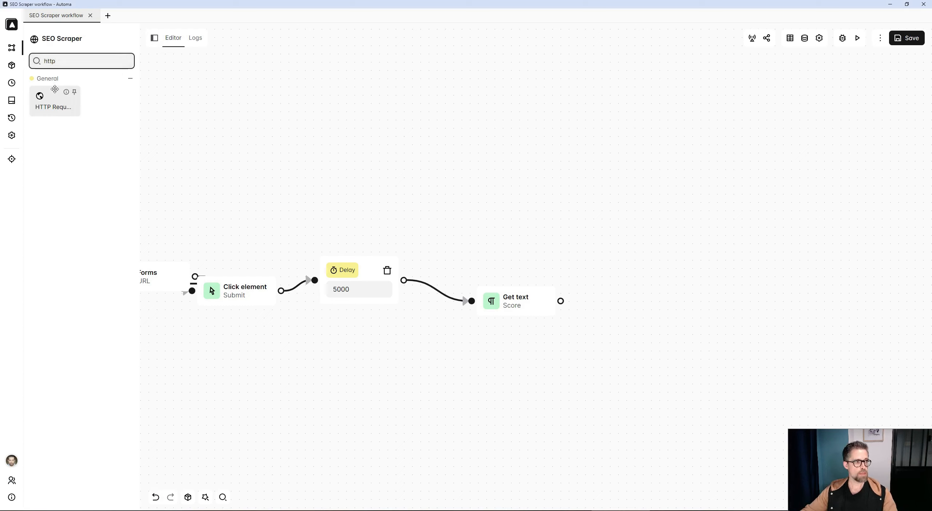
{"action": "left_click_drag", "start_coordinate": [53, 100], "coordinate": [561, 299]}
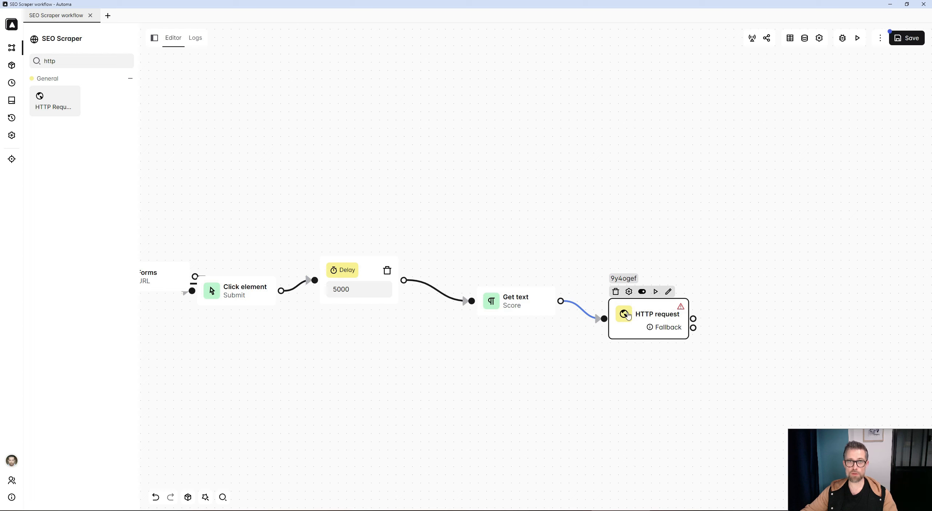
{"action": "left_click", "coordinate": [907, 41]}
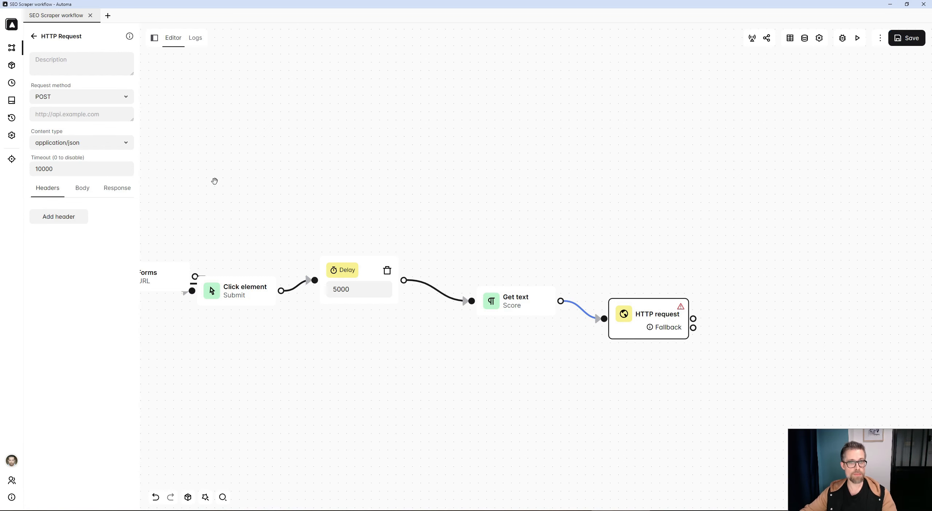
{"action": "key", "text": "alt+Tab"}
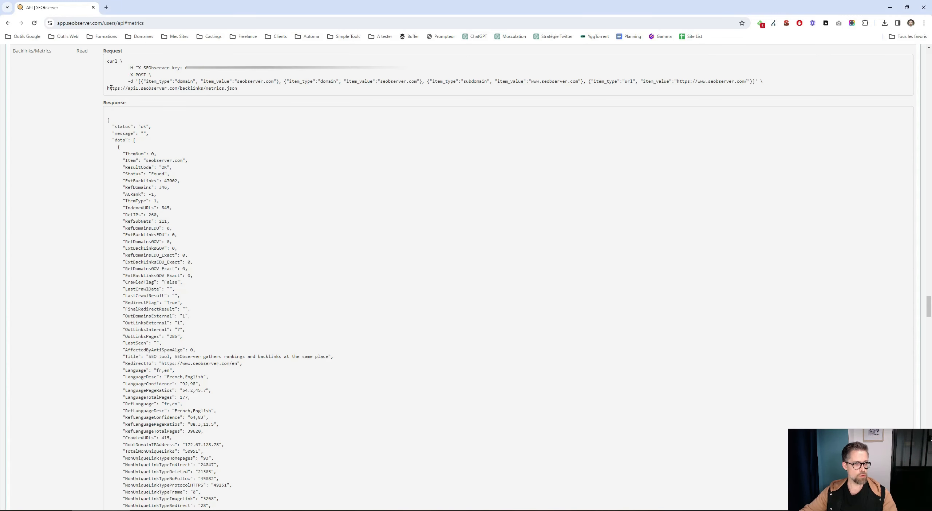
{"action": "left_click_drag", "start_coordinate": [106, 91], "coordinate": [250, 90]}
{"action": "key", "text": "ctrl+c"}
{"action": "key", "text": "alt+Tab"}
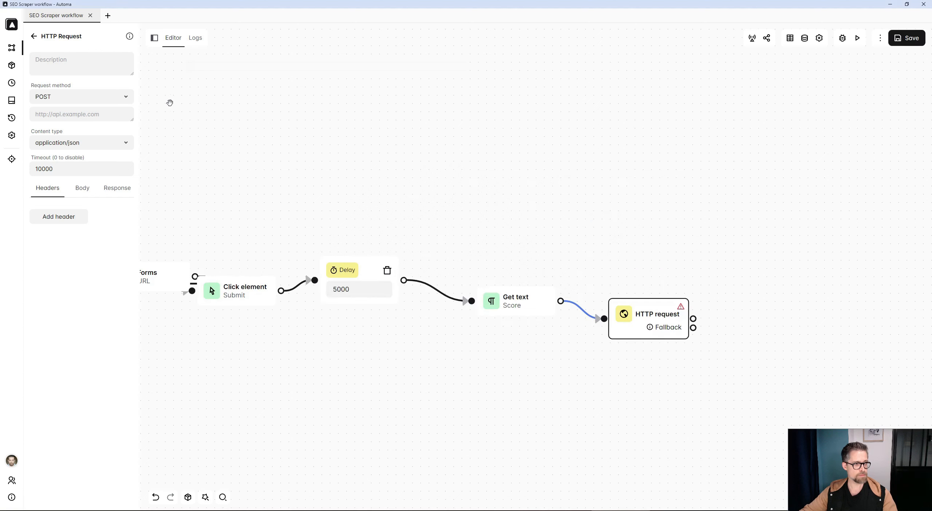
{"action": "left_click", "coordinate": [108, 115]}
{"action": "key", "text": "ctrl+v"}
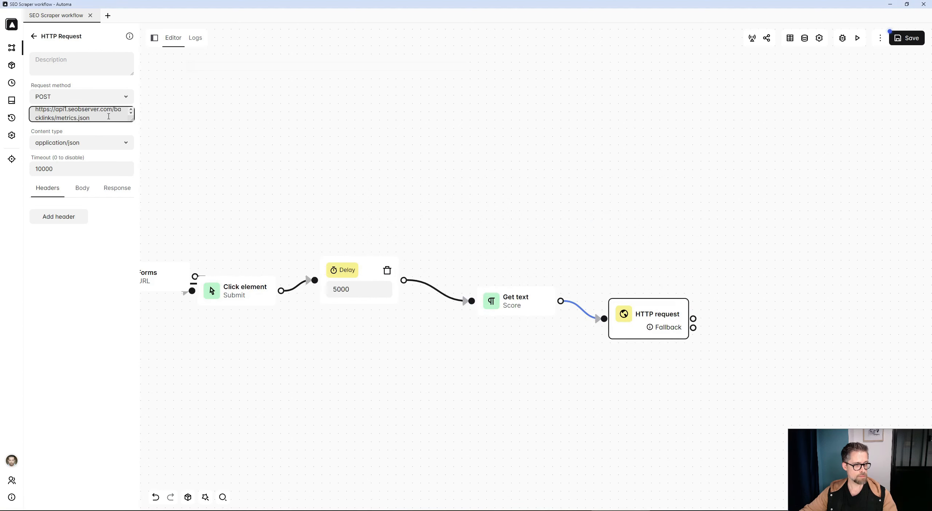
{"action": "left_click", "coordinate": [70, 63]}
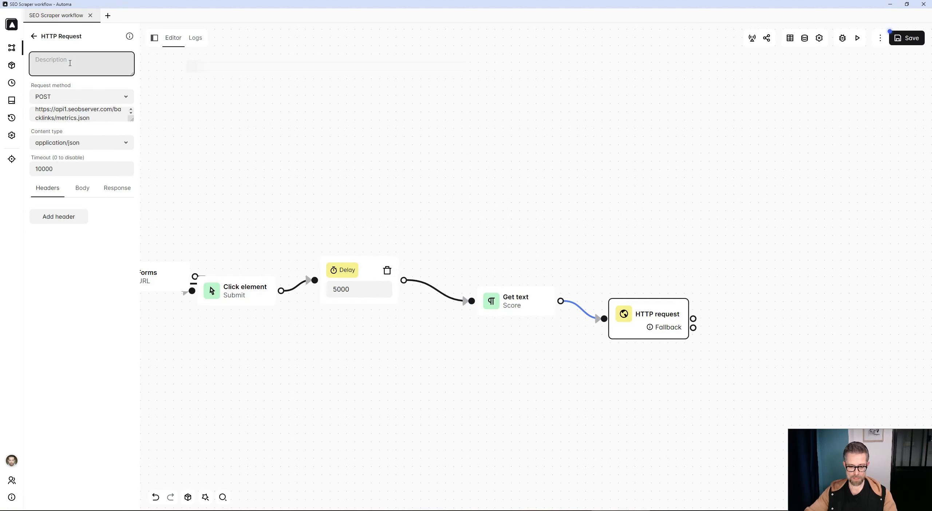
{"action": "type", "text": "Metric"}
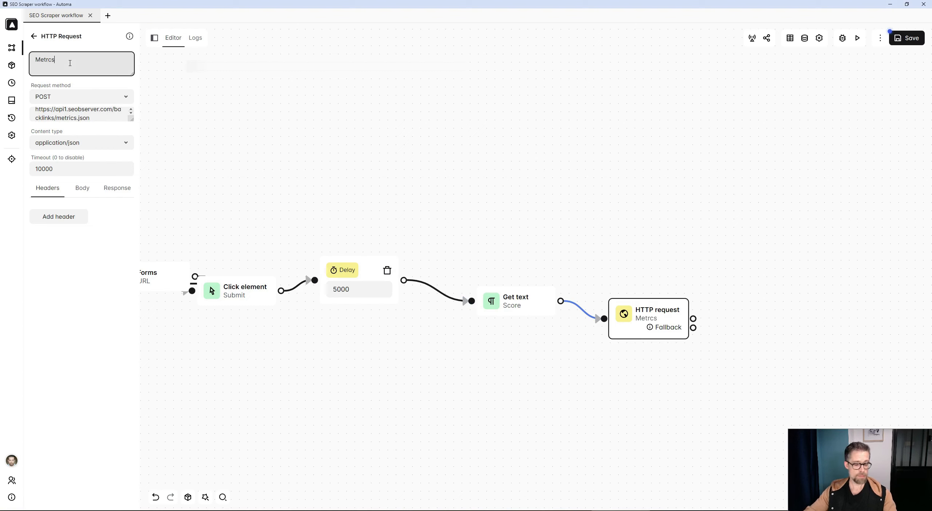
{"action": "type", "text": "s"}
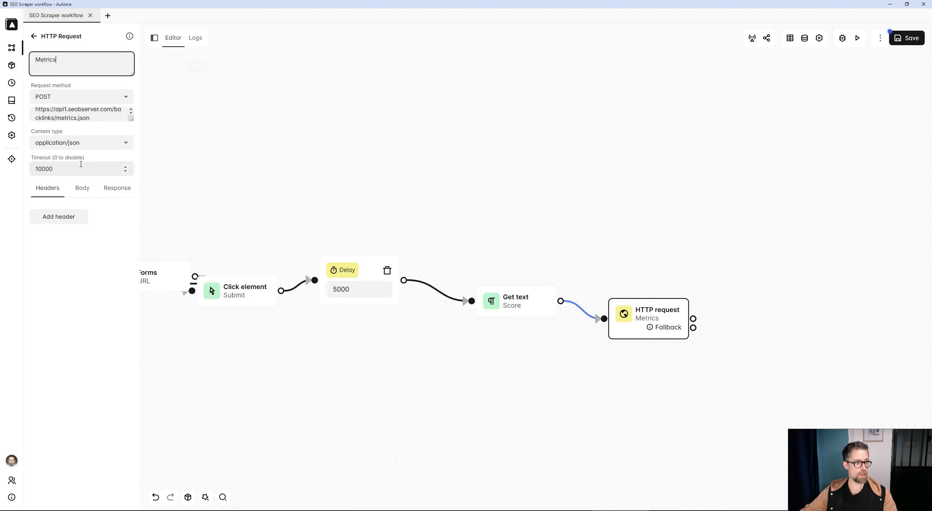
Add an X-SEObserver-key header to the HTTP request and paste the API key from the SEObserver documentation as its value
{"action": "key", "text": "alt+Tab"}
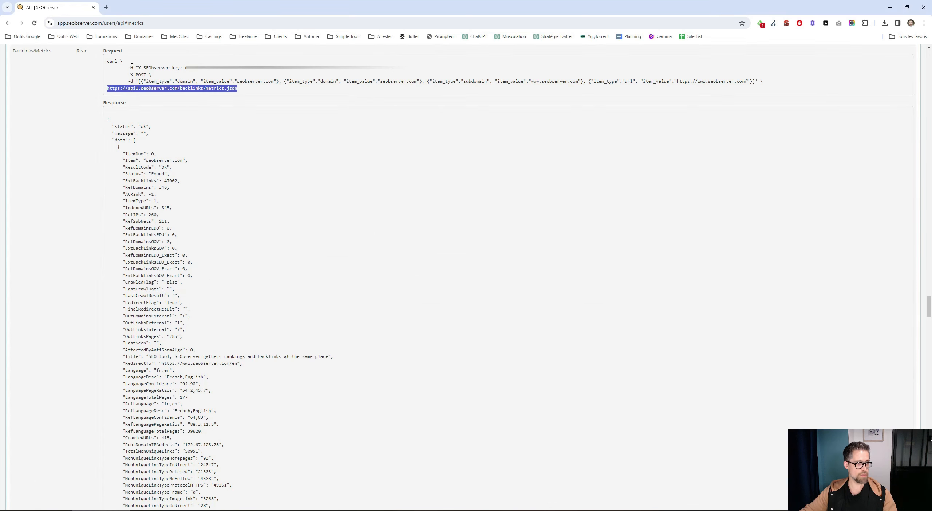
{"action": "left_click_drag", "start_coordinate": [132, 67], "coordinate": [181, 67]}
{"action": "key", "text": "ctrl+c"}
{"action": "key", "text": "alt+Tab"}
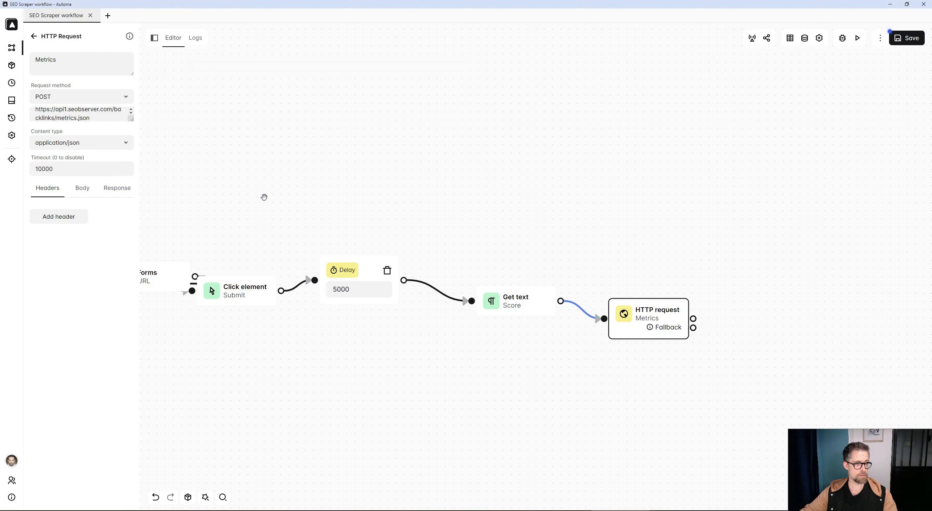
{"action": "left_click", "coordinate": [60, 221]}
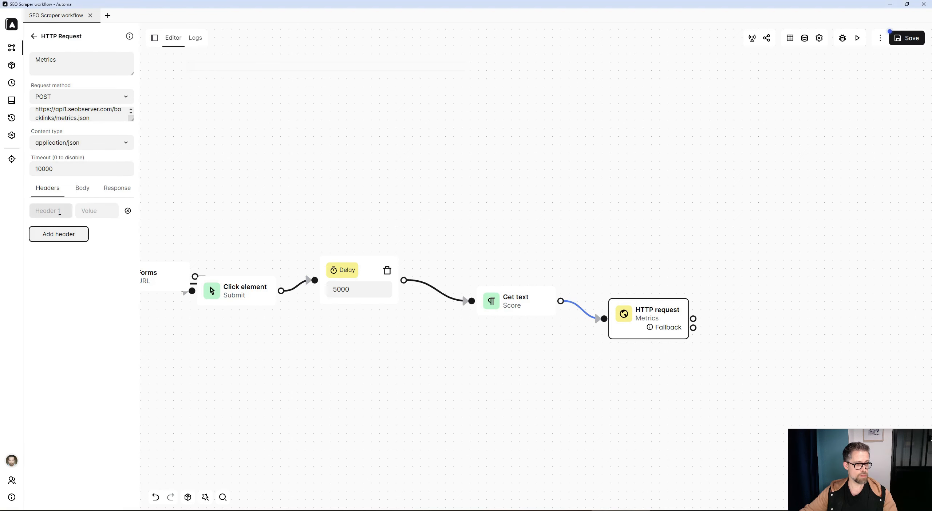
{"action": "key", "text": "ctrl+v"}
{"action": "key", "text": "alt+Tab"}
{"action": "double_click", "coordinate": [233, 68]}
{"action": "key", "text": "ctrl+c"}
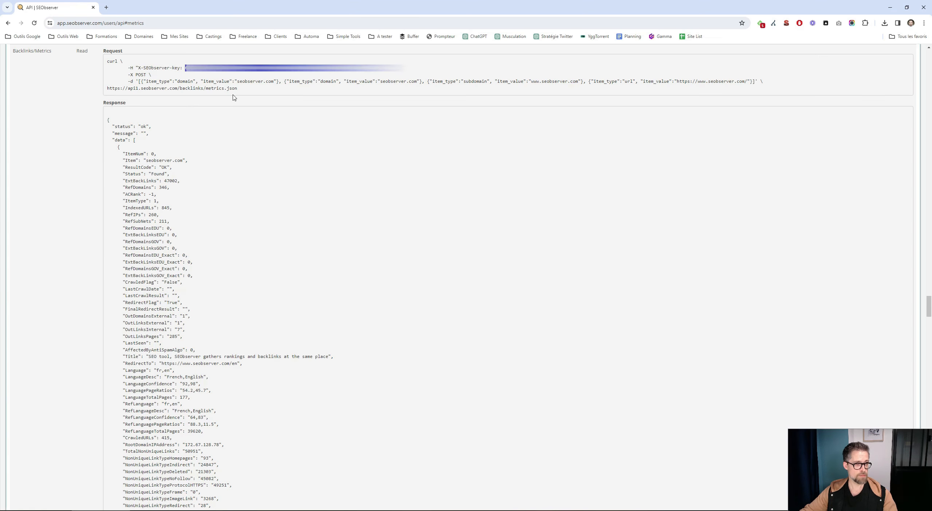
{"action": "key", "text": "alt+Tab"}
{"action": "left_click", "coordinate": [103, 212]}
{"action": "key", "text": "ctrl+v"}
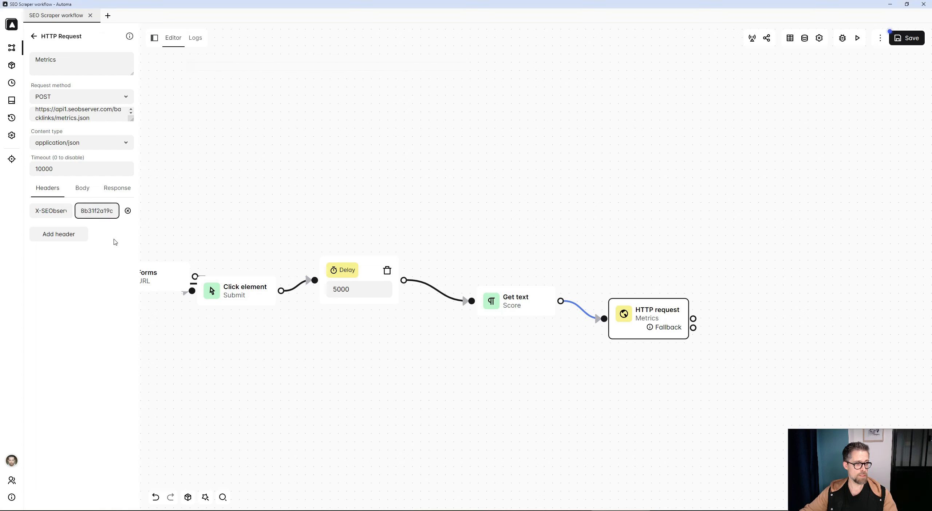
{"action": "left_click", "coordinate": [204, 195]}
Copy the first seobserver.com domain item from the documentation's request example into the HTTP request body and close the JSON array
{"action": "left_click", "coordinate": [82, 190]}
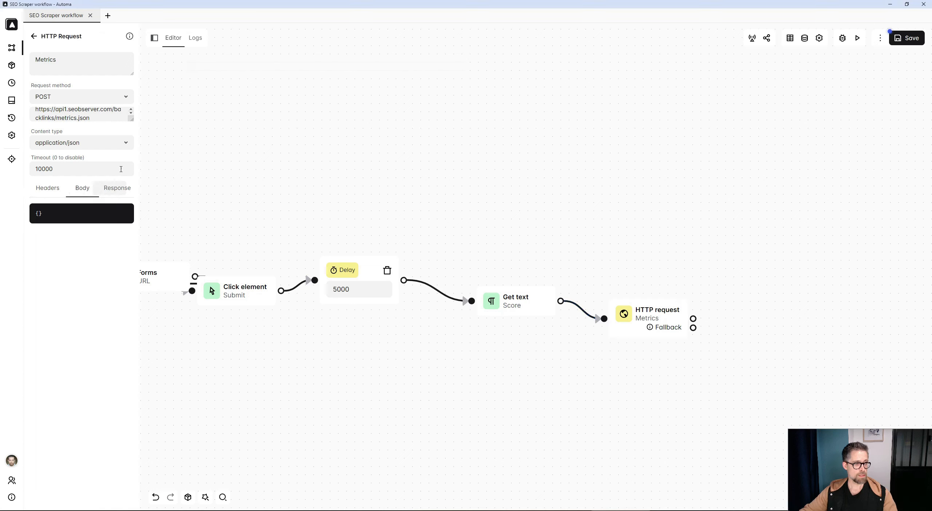
{"action": "key", "text": "alt+Tab"}
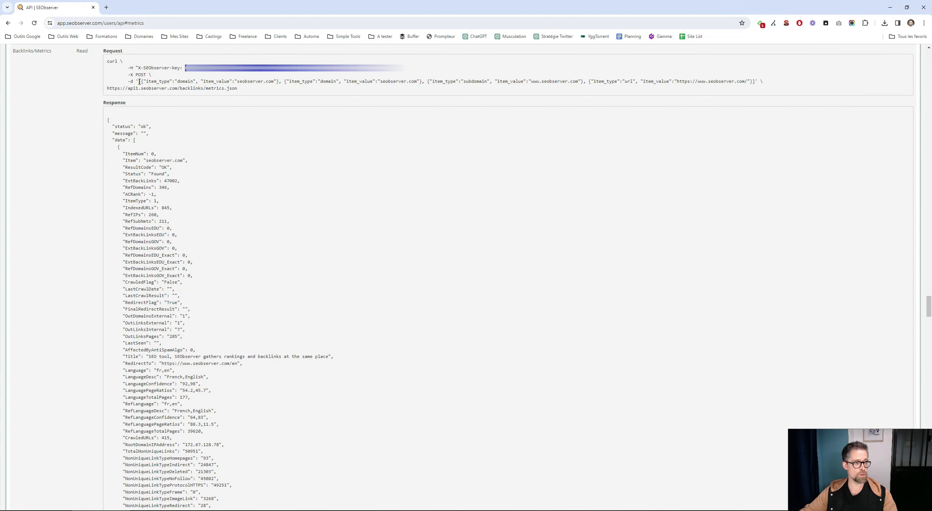
{"action": "left_click_drag", "start_coordinate": [139, 82], "coordinate": [280, 82]}
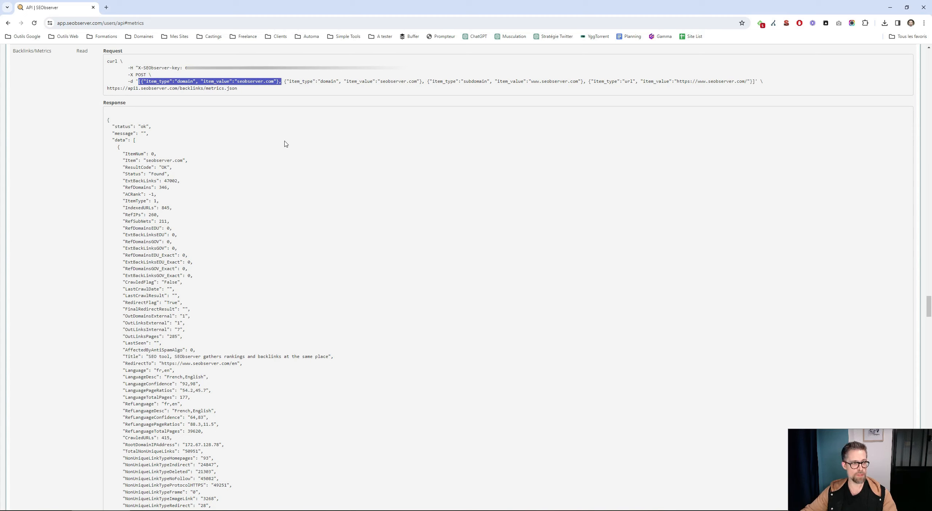
{"action": "key", "text": "alt+Tab"}
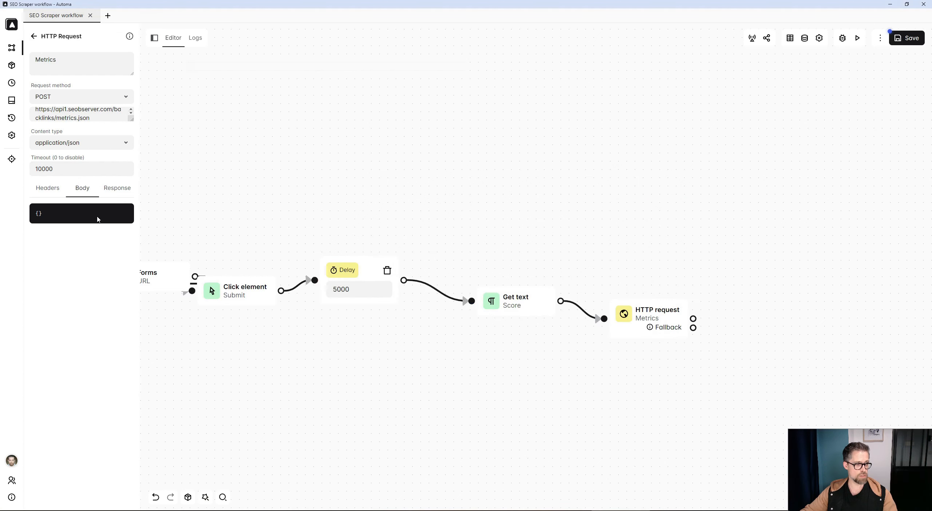
{"action": "left_click", "coordinate": [97, 219]}
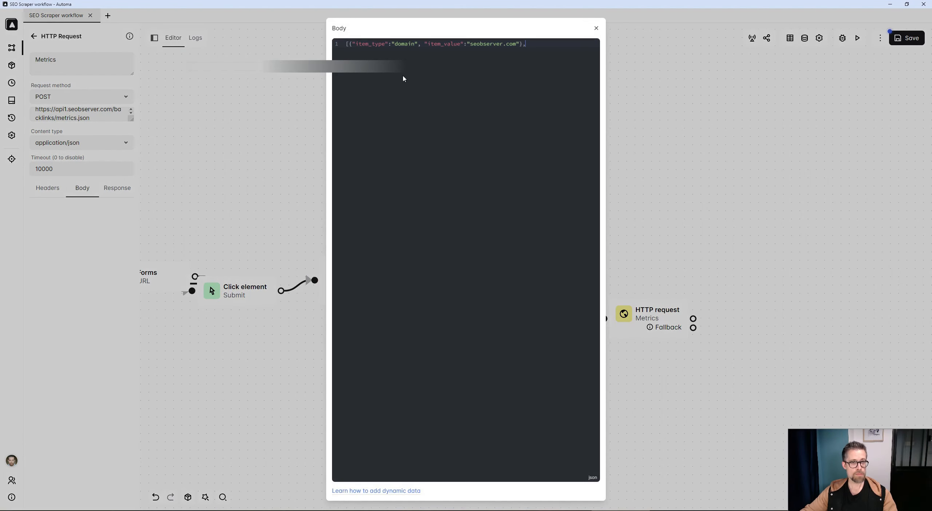
{"action": "key", "text": "BackSpace"}
{"action": "type", "text": "]"}
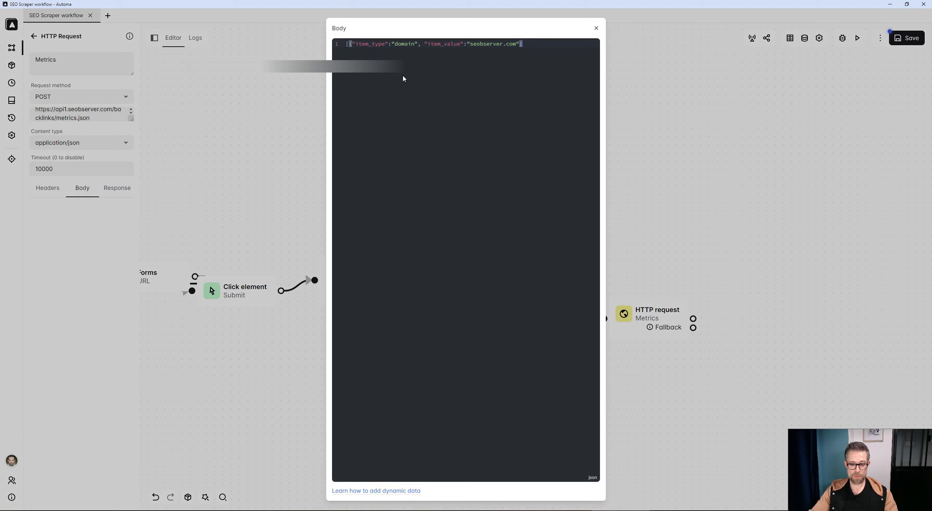
Reformat the JSON request body so each bracket, brace and property sits on its own line, and save the workflow
{"action": "key", "text": "Return"}
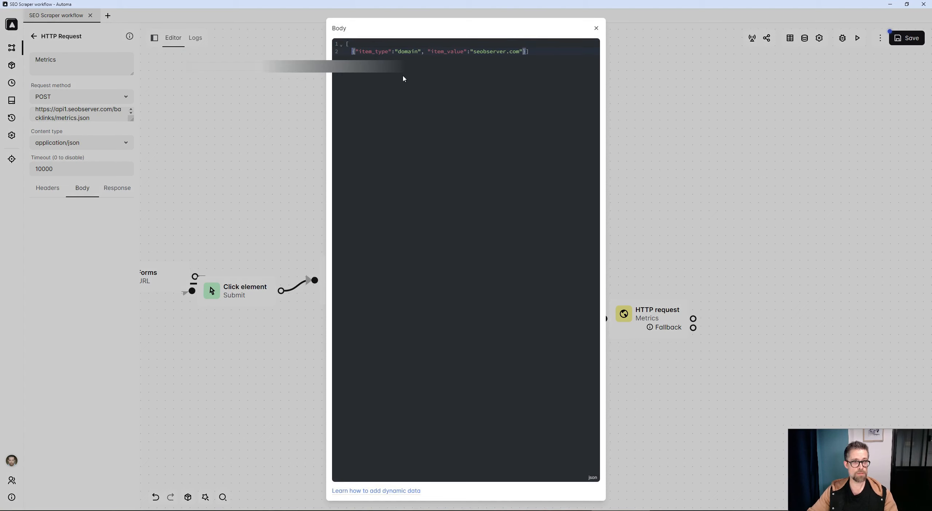
{"action": "key", "text": "ctrl+Right"}
{"action": "key", "text": "ctrl+Right"}
{"action": "key", "text": "ctrl+Right"}
{"action": "key", "text": "Delete"}
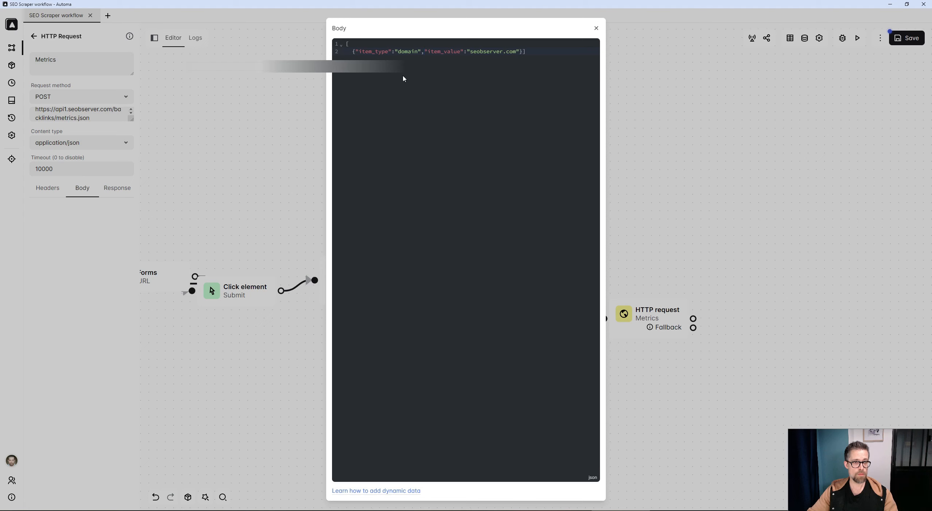
{"action": "key", "text": "Return"}
{"action": "key", "text": "Return"}
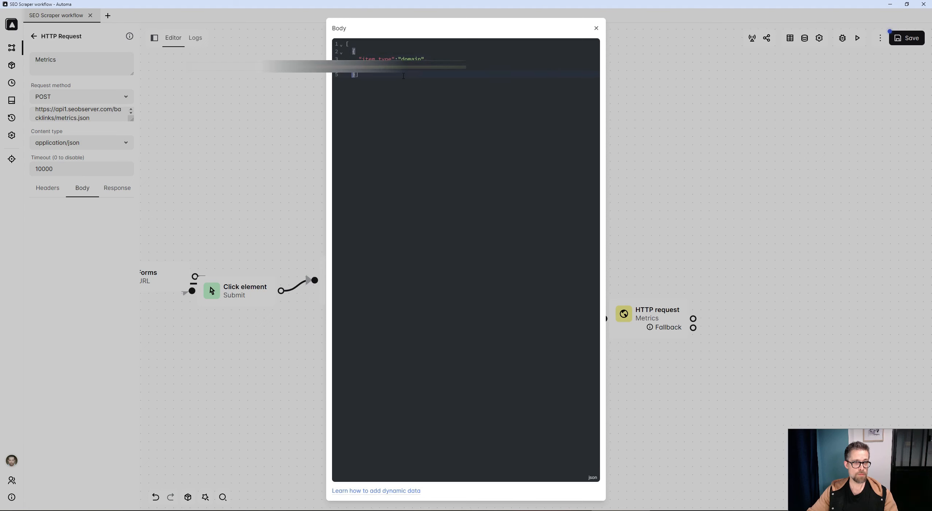
{"action": "key", "text": "Return"}
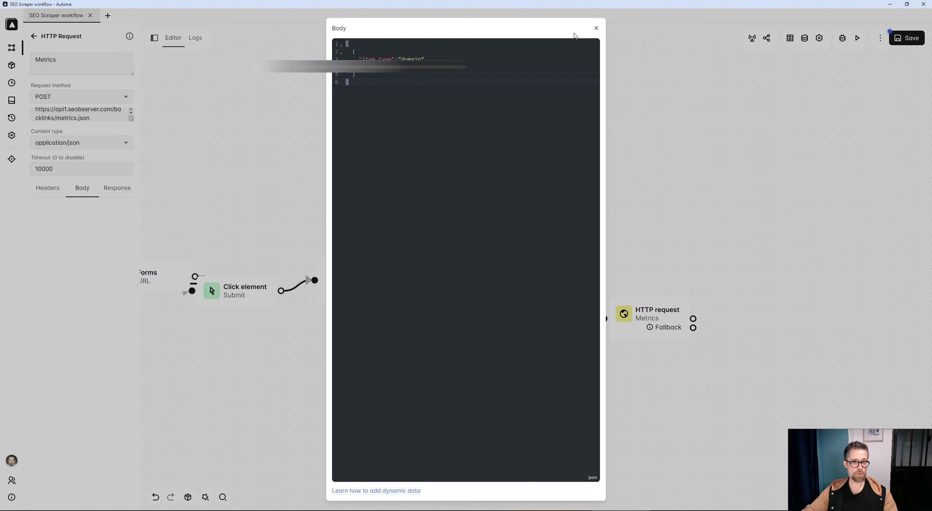
{"action": "left_click", "coordinate": [596, 30]}
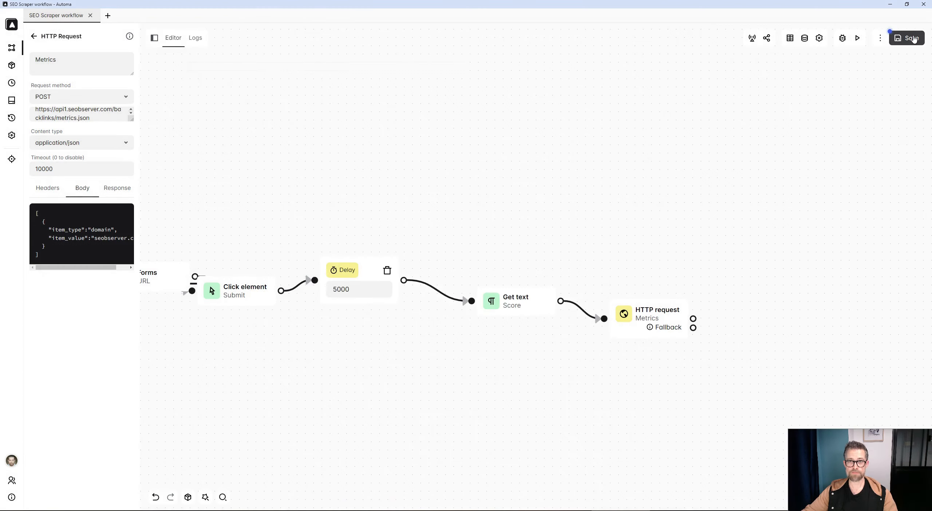
{"action": "left_click", "coordinate": [914, 38]}
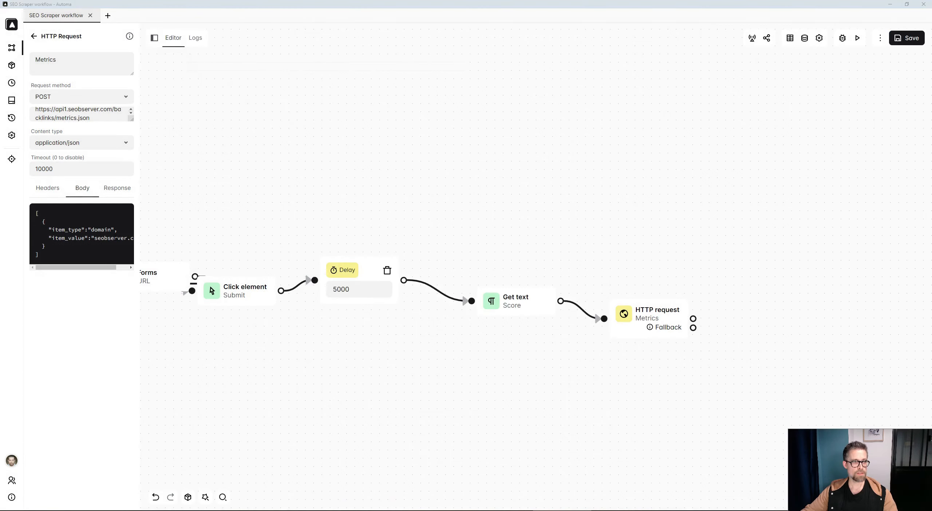
Replace seobserver.com as the body's item_value with the links loop's loopData expression in double curly braces
{"action": "left_click", "coordinate": [82, 233]}
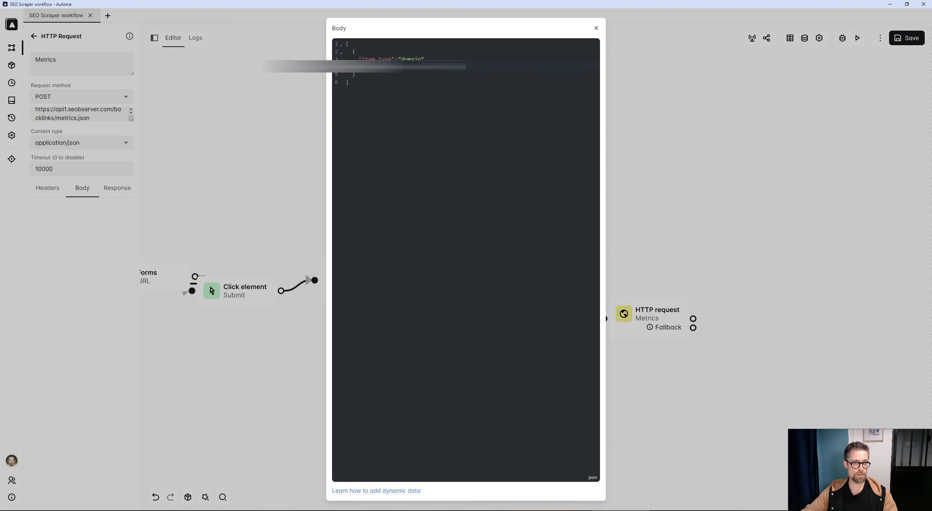
{"action": "key", "text": "ctrl+v"}
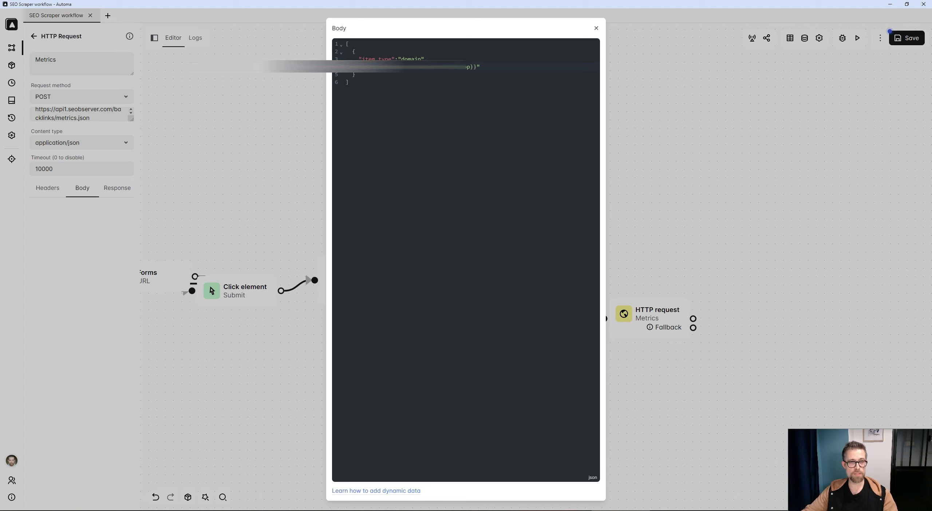
{"action": "left_click", "coordinate": [675, 156]}
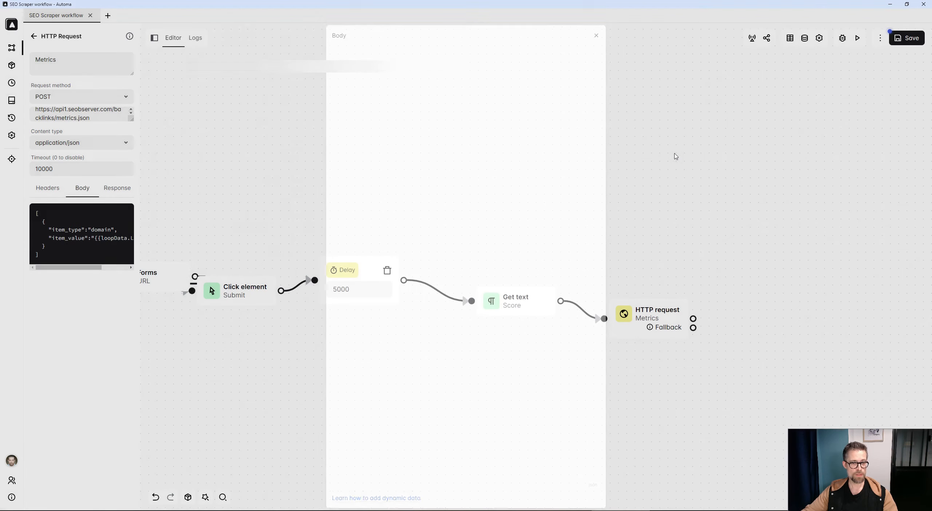
Assign the HTTP request's JSON response to a variable named metrics
{"action": "left_click", "coordinate": [129, 195]}
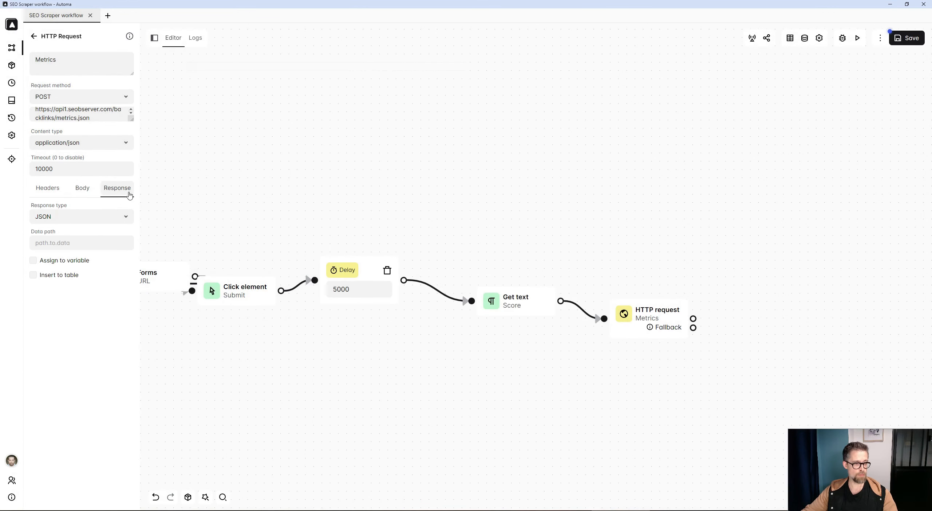
{"action": "left_click", "coordinate": [34, 261]}
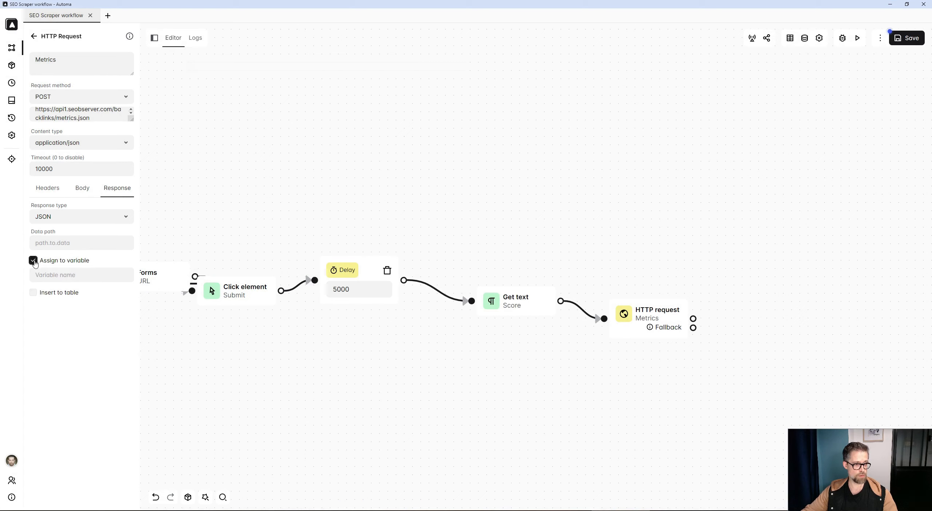
{"action": "left_click", "coordinate": [59, 277]}
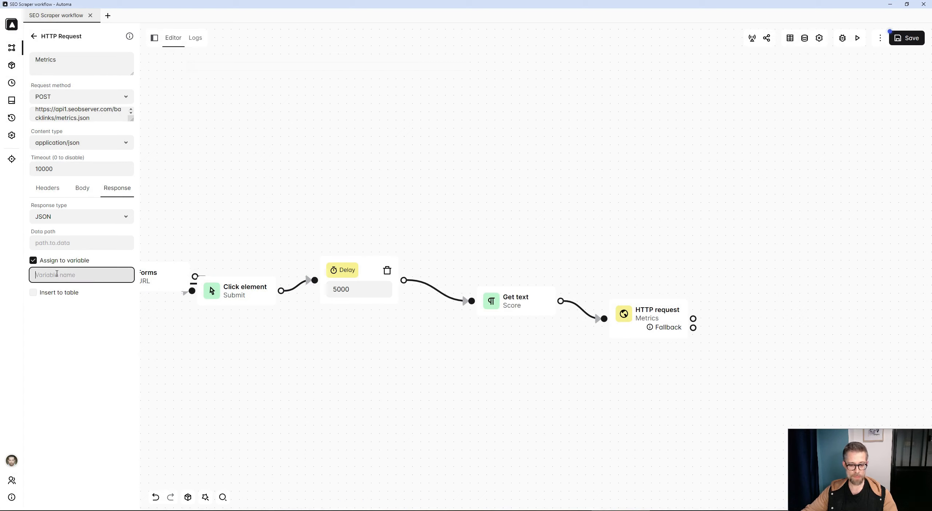
{"action": "type", "text": "metrics"}
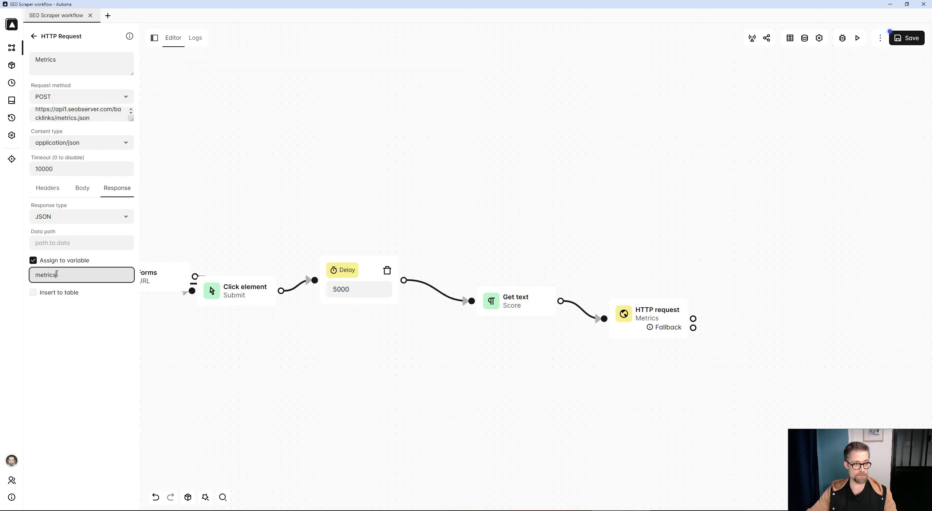
Add an Insert Data block connected after the Metrics HTTP request and describe it as Variables to Table
{"action": "scroll", "coordinate": [645, 225], "scroll_direction": "down", "scroll_amount": 2}
{"action": "left_click_drag", "start_coordinate": [644, 224], "coordinate": [395, 209]}
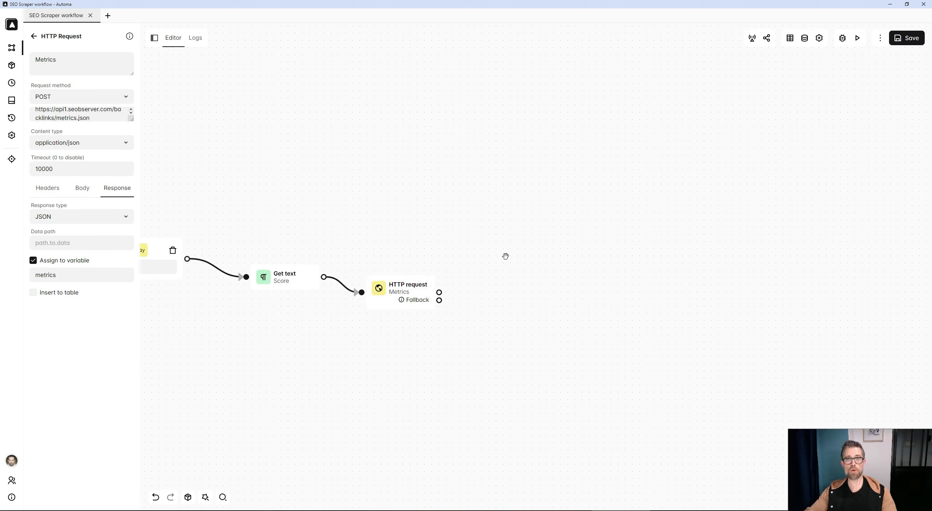
{"action": "left_click", "coordinate": [34, 36]}
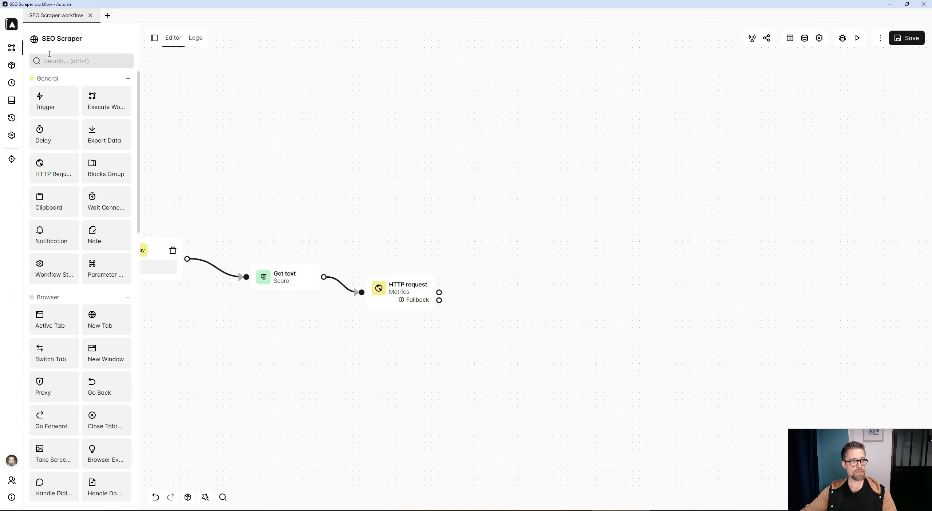
{"action": "type", "text": "insr"}
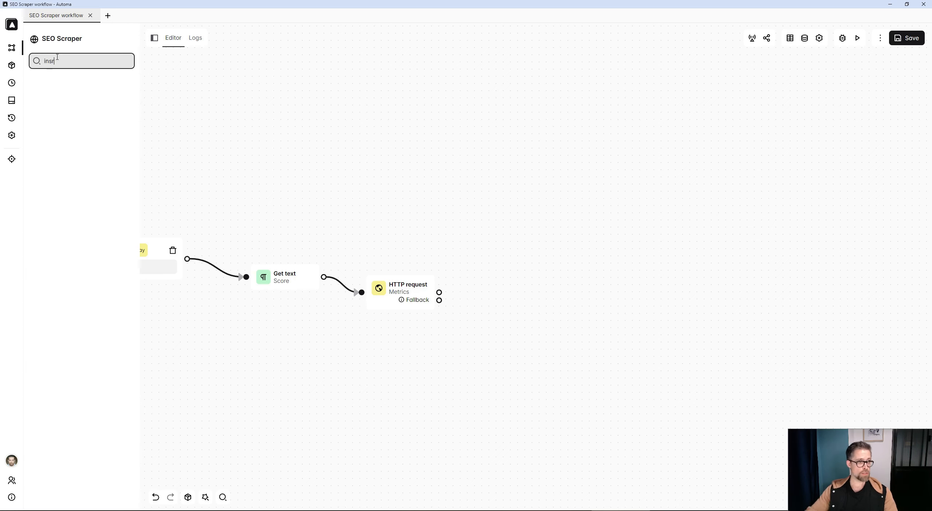
{"action": "key", "text": "BackSpace"}
{"action": "left_click_drag", "start_coordinate": [51, 102], "coordinate": [527, 299]}
{"action": "double_click", "coordinate": [528, 299]}
{"action": "left_click", "coordinate": [106, 62]}
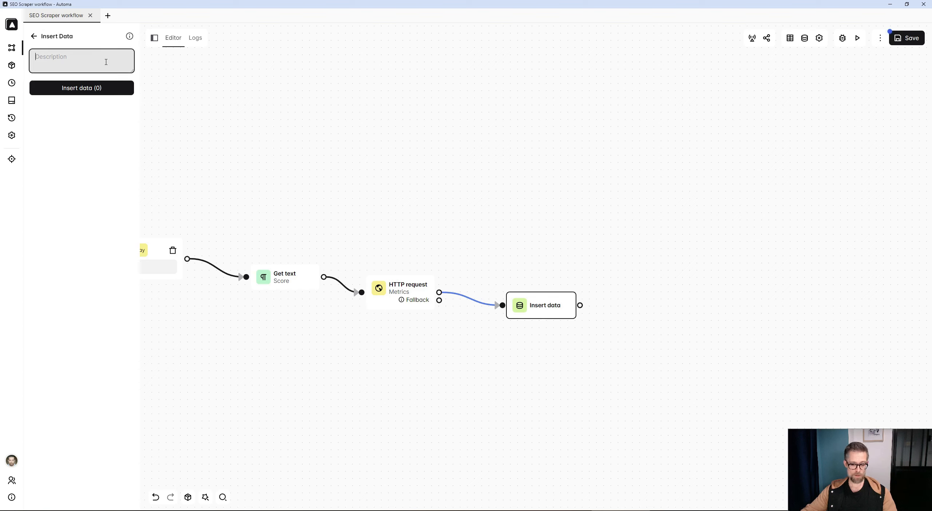
{"action": "type", "text": "Variables to "}
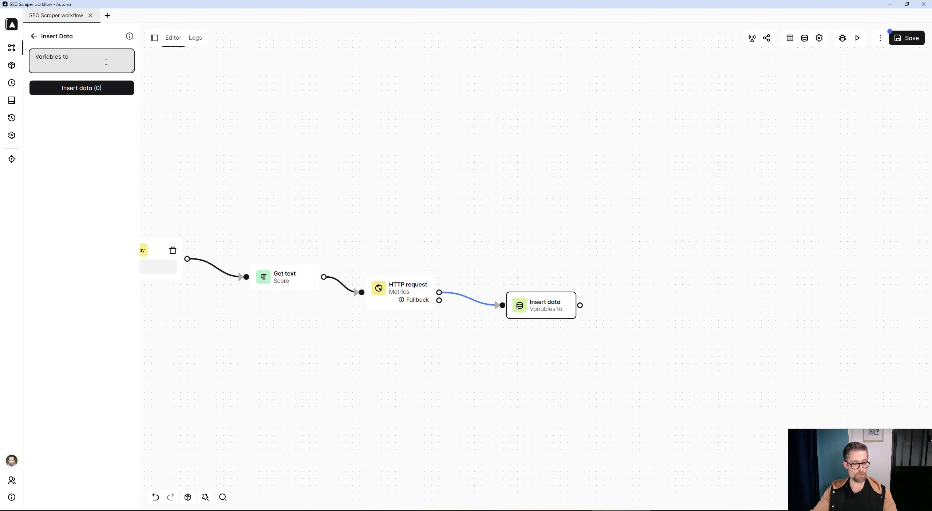
{"action": "type", "text": "Table"}
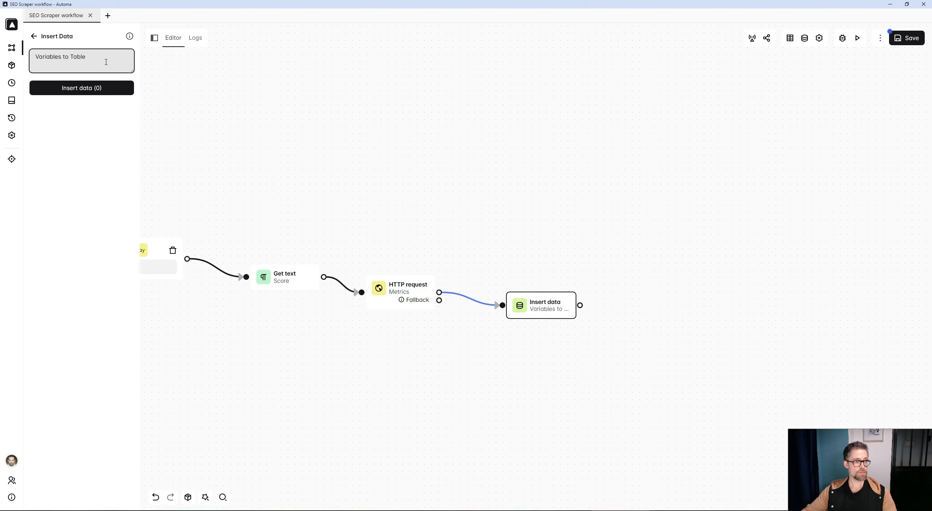
Add a Table entry for the keyword column to the Variables to Table block, leaving its value empty
{"action": "left_click", "coordinate": [88, 97]}
{"action": "left_click", "coordinate": [87, 88]}
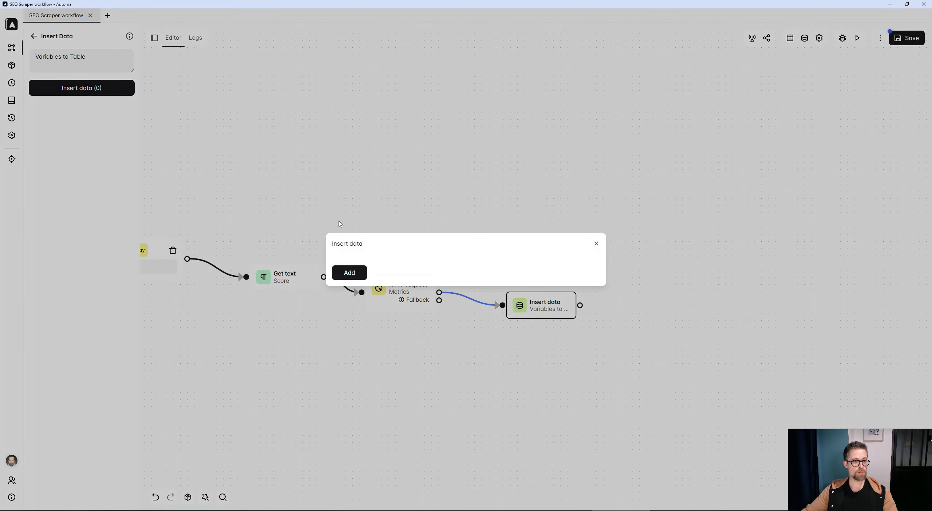
{"action": "left_click", "coordinate": [349, 271]}
{"action": "left_click", "coordinate": [397, 232]}
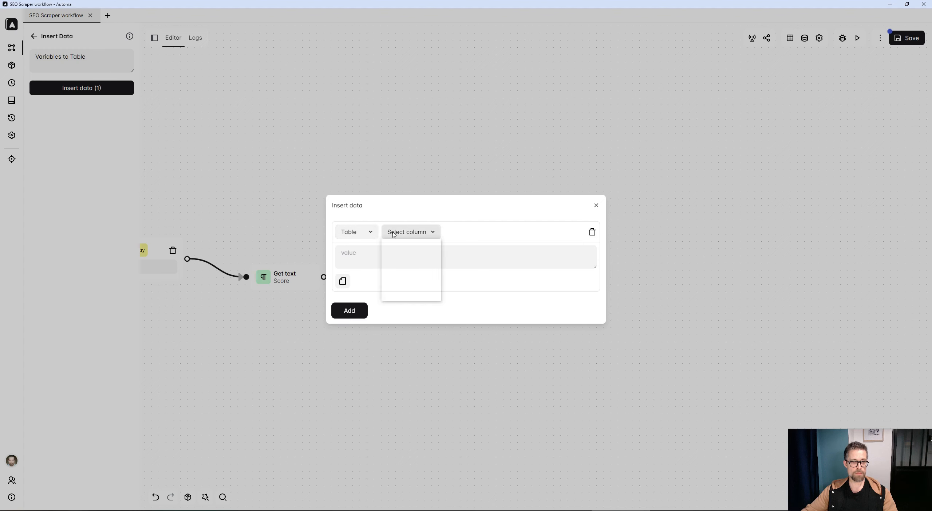
{"action": "left_click", "coordinate": [395, 248]}
{"action": "left_click", "coordinate": [387, 257]}
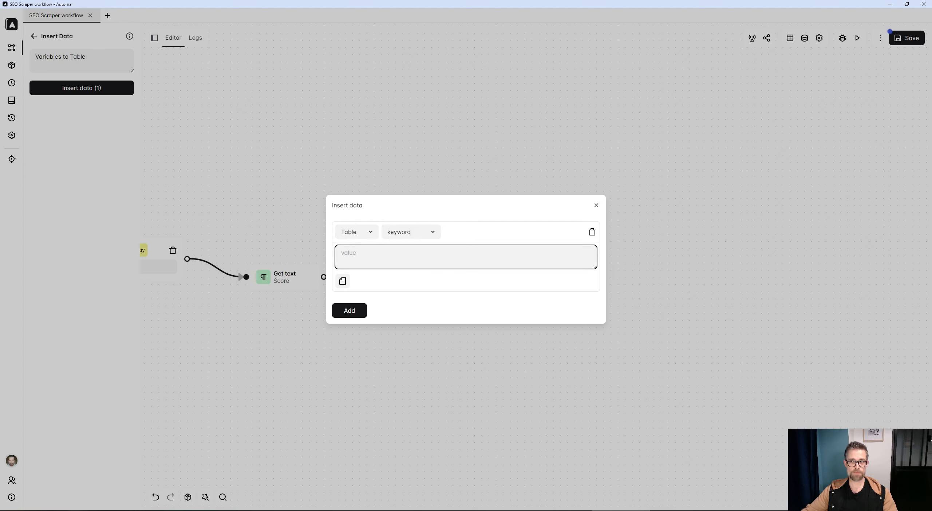
{"action": "left_click", "coordinate": [421, 255]}
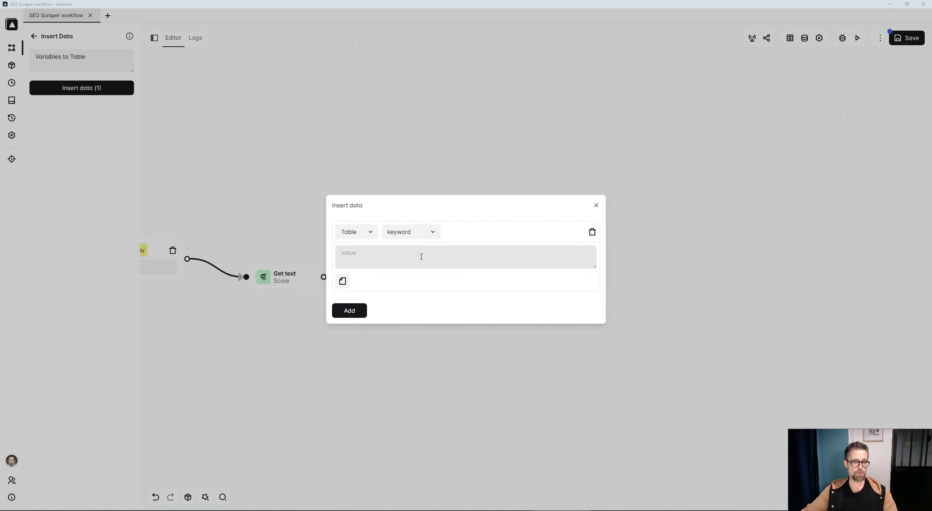
{"action": "left_click", "coordinate": [319, 181]}
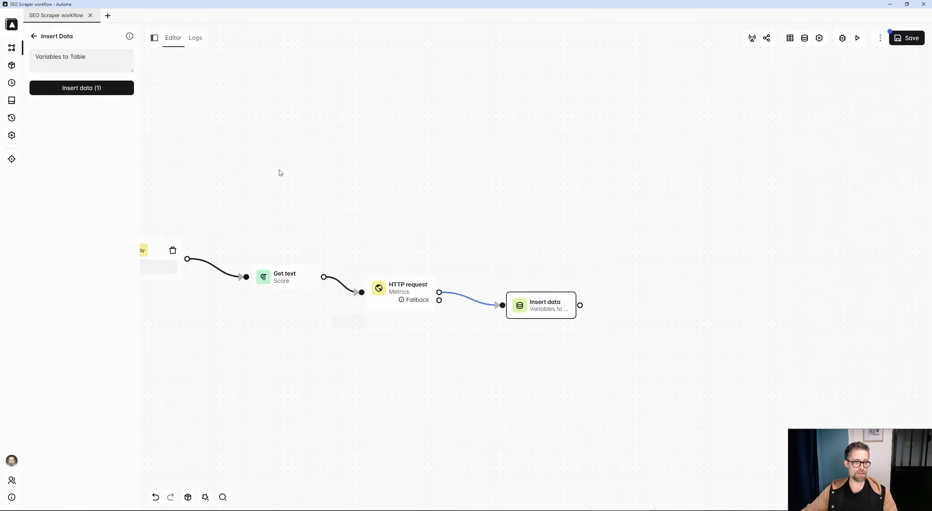
Auto-align all the workflow's blocks into a straight row and save the workflow
{"action": "scroll", "coordinate": [391, 175], "scroll_direction": "down", "scroll_amount": 3}
{"action": "scroll", "coordinate": [407, 178], "scroll_direction": "left", "scroll_amount": 10}
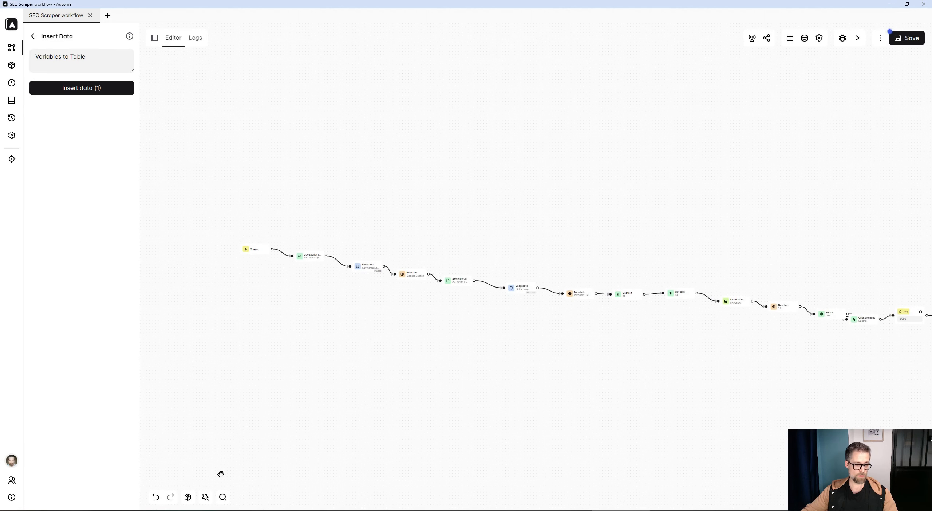
{"action": "scroll", "coordinate": [309, 407], "scroll_direction": "up", "scroll_amount": 3}
{"action": "scroll", "coordinate": [308, 407], "scroll_direction": "up", "scroll_amount": 1}
{"action": "scroll", "coordinate": [275, 410], "scroll_direction": "down", "scroll_amount": 3}
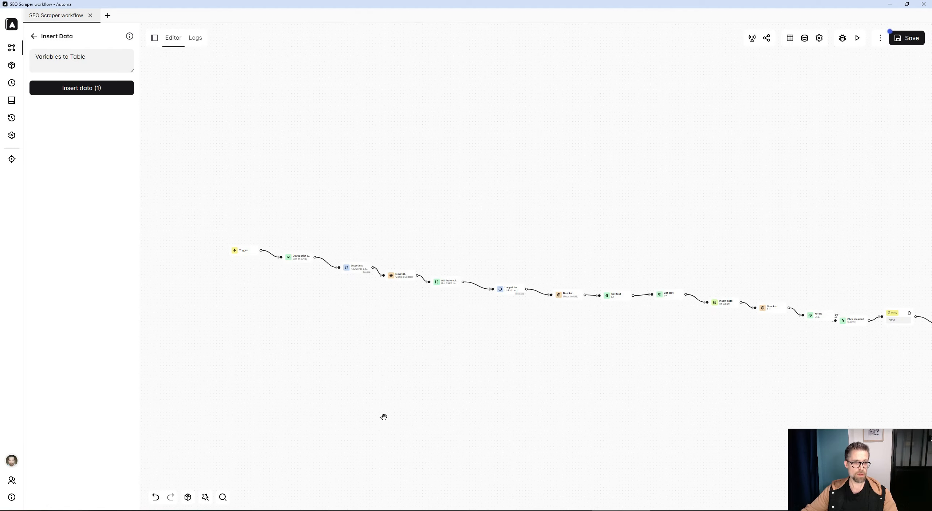
{"action": "left_click_drag", "start_coordinate": [384, 416], "coordinate": [335, 402]}
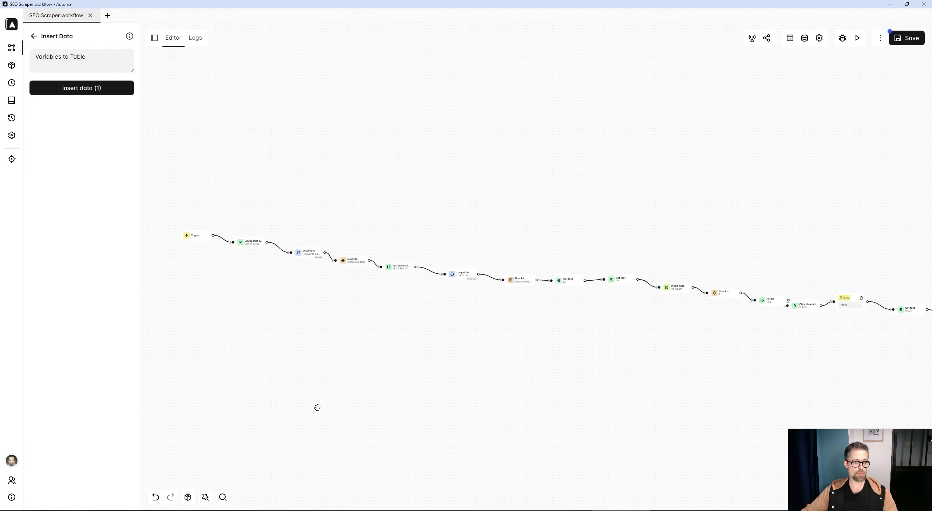
{"action": "left_click", "coordinate": [206, 499]}
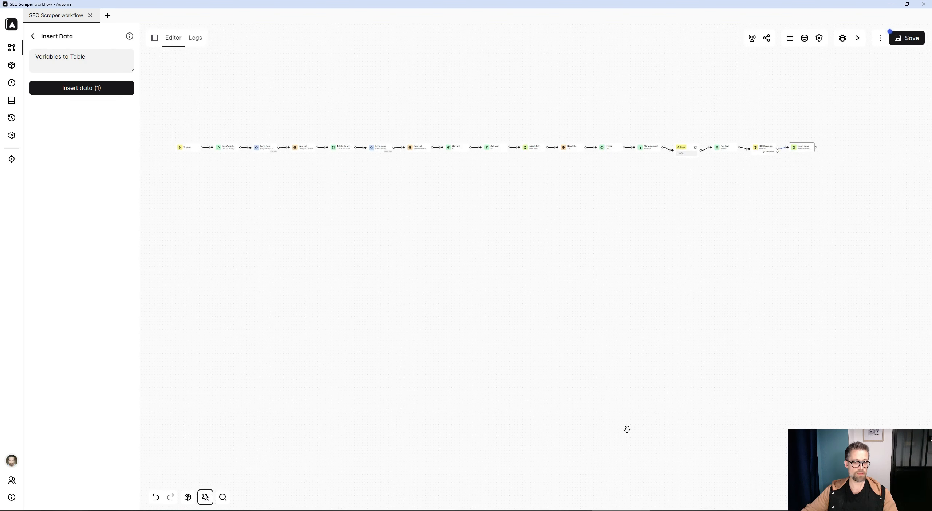
{"action": "left_click", "coordinate": [896, 38]}
Open the Google Search New Tab block, enlarge its URL field and copy loopData.kwLoop from the URL
{"action": "left_click_drag", "start_coordinate": [248, 214], "coordinate": [289, 320]}
{"action": "scroll", "coordinate": [290, 320], "scroll_direction": "up", "scroll_amount": 3}
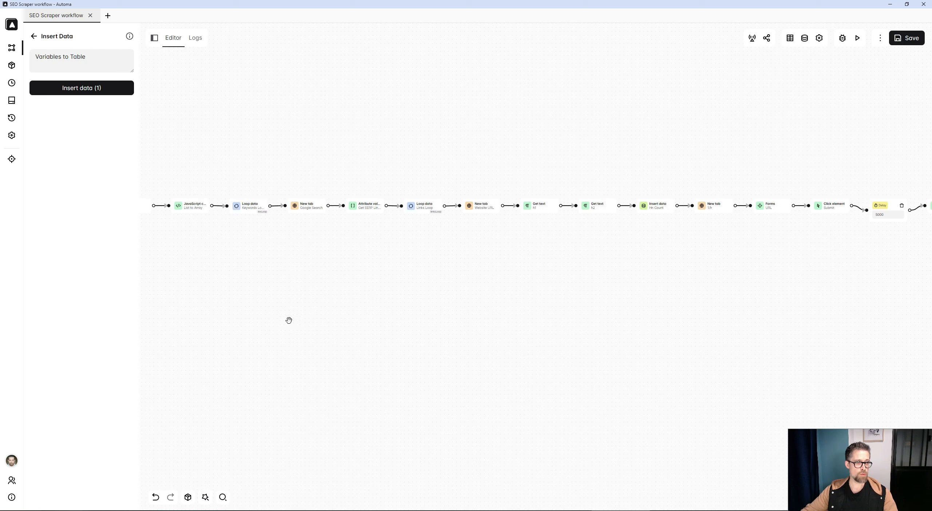
{"action": "left_click", "coordinate": [315, 213]}
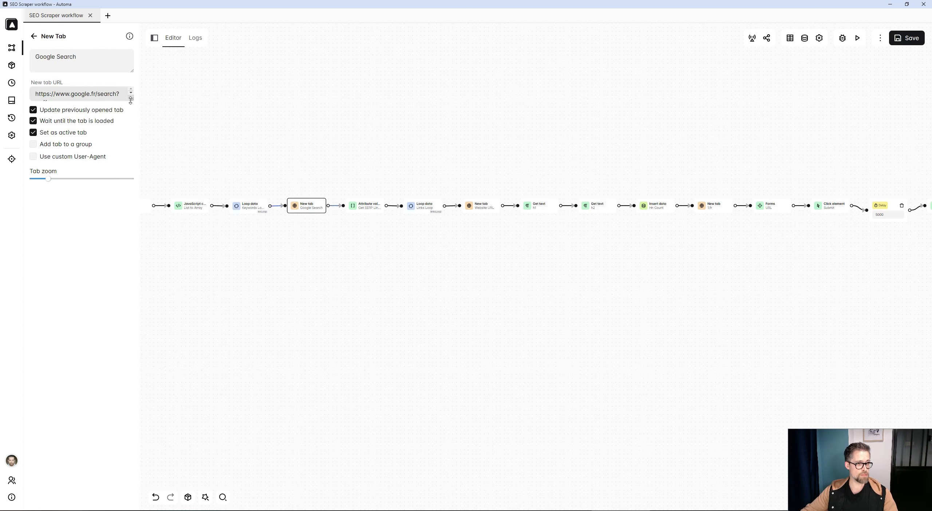
{"action": "left_click_drag", "start_coordinate": [131, 100], "coordinate": [133, 170]}
{"action": "left_click_drag", "start_coordinate": [68, 102], "coordinate": [113, 104]}
{"action": "left_click", "coordinate": [81, 103]}
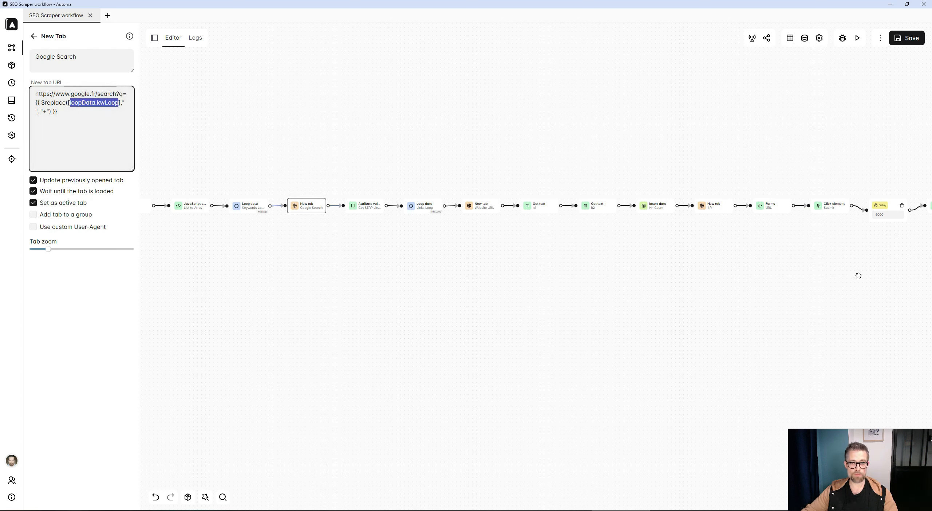
Set the keyword column's value in the Variables to Table block to {{ loopData.kwLoop }}
{"action": "left_click_drag", "start_coordinate": [858, 276], "coordinate": [616, 306]}
{"action": "left_click_drag", "start_coordinate": [863, 327], "coordinate": [822, 332]}
{"action": "left_click", "coordinate": [782, 241]}
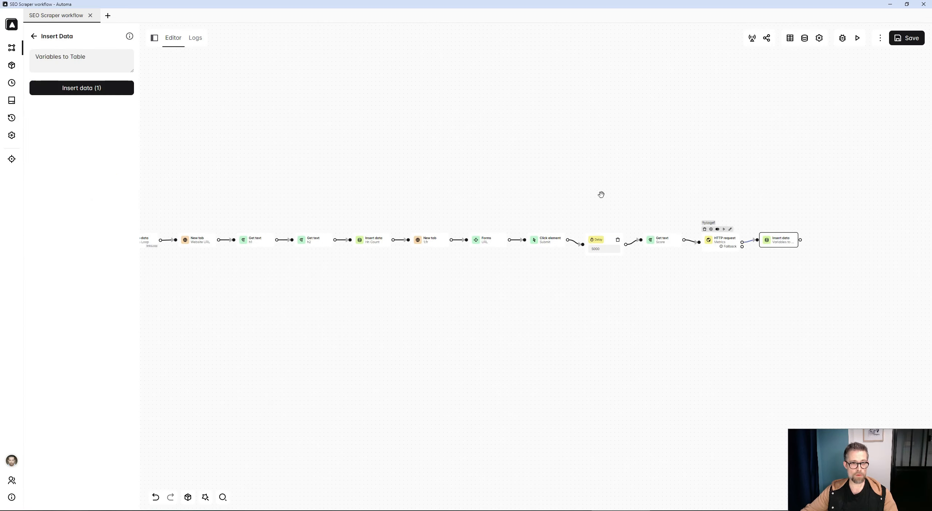
{"action": "left_click", "coordinate": [120, 91]}
{"action": "left_click", "coordinate": [452, 244]}
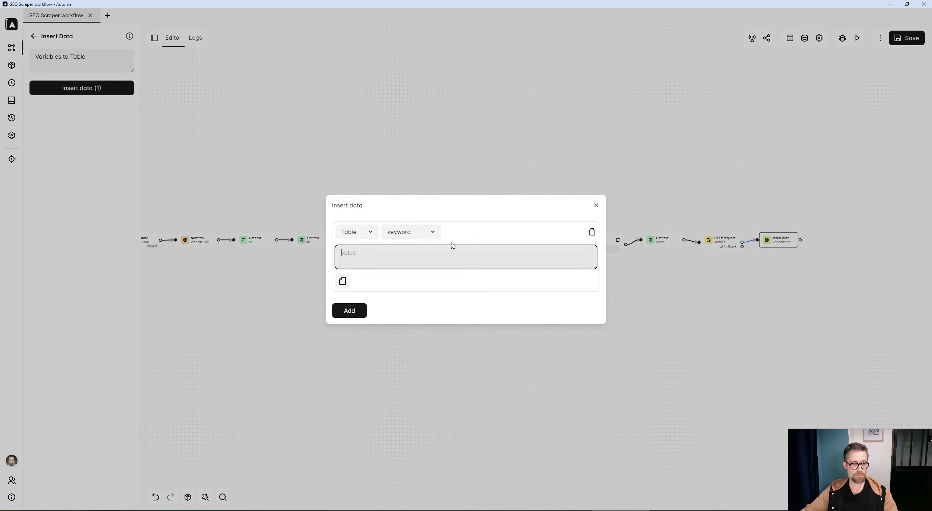
{"action": "type", "text": "{{"}
{"action": "type", "text": "loopData.kwLoop"}
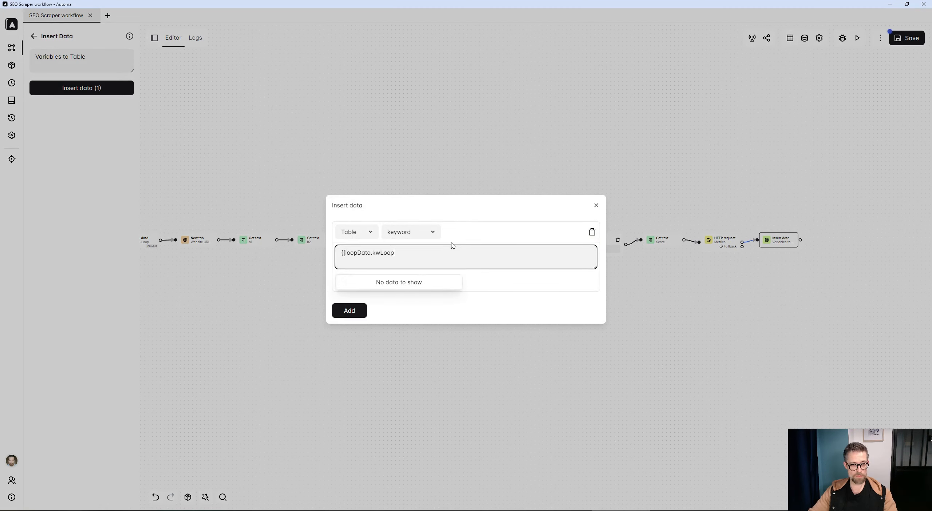
{"action": "key", "text": "ctrl+z"}
{"action": "type", "text": "loopData.kwLoop"}
{"action": "type", "text": "}}"}
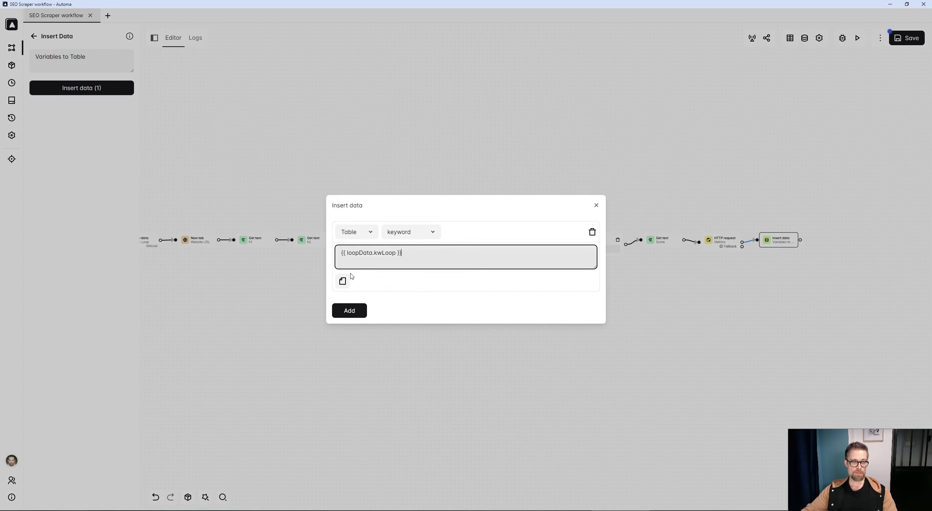
Add a Table entry for the website column with the value {{ loopData.LinksLoop }} to the Variables to Table block
{"action": "left_click", "coordinate": [349, 310]}
{"action": "left_click", "coordinate": [406, 269]}
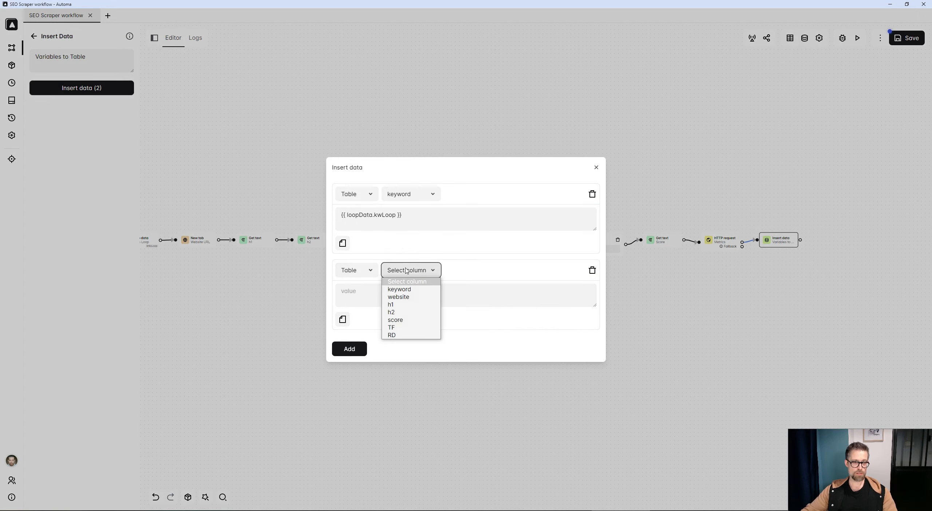
{"action": "left_click", "coordinate": [408, 296]}
{"action": "left_click", "coordinate": [416, 303]}
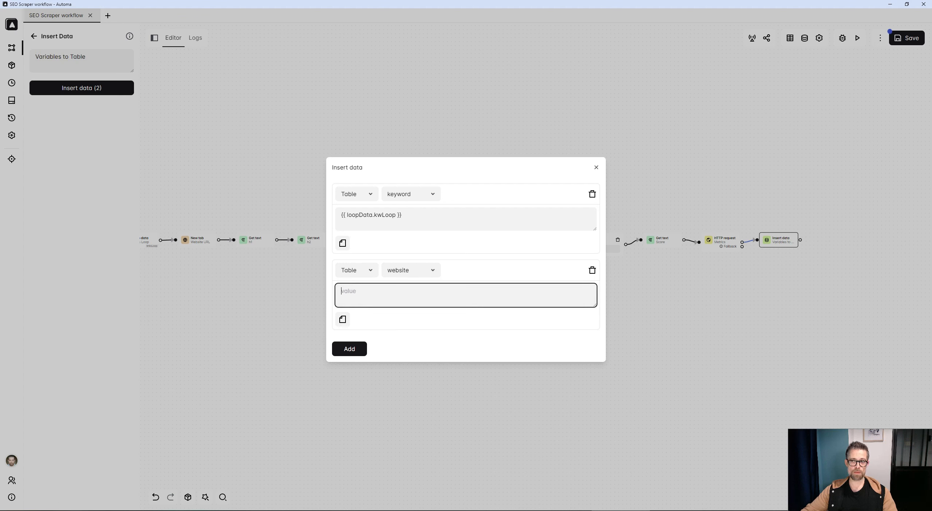
{"action": "key", "text": "alt+Tab"}
{"action": "left_click", "coordinate": [474, 295]}
{"action": "type", "text": "{{ loopData.LinksLoop }}"}
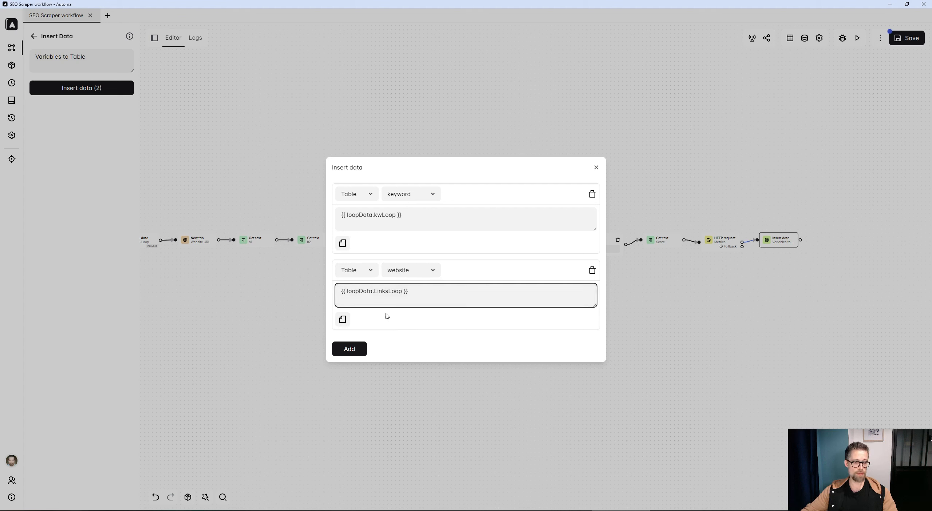
Add a Table entry for the h1 column with the value {{ variables.h1Nb }}
{"action": "left_click", "coordinate": [355, 348]}
{"action": "left_click", "coordinate": [405, 308]}
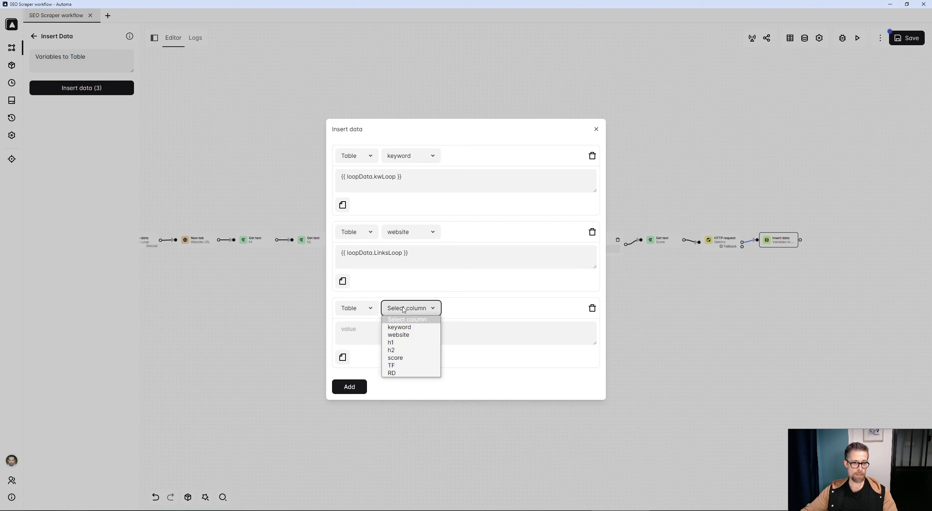
{"action": "left_click", "coordinate": [403, 342]}
{"action": "left_click", "coordinate": [402, 343]}
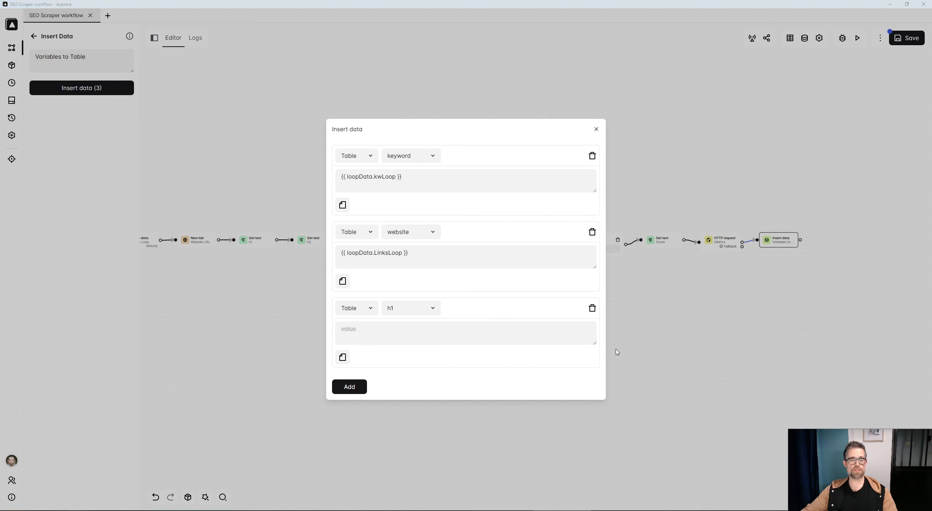
{"action": "type", "text": "{{ variables.h1Nb }}"}
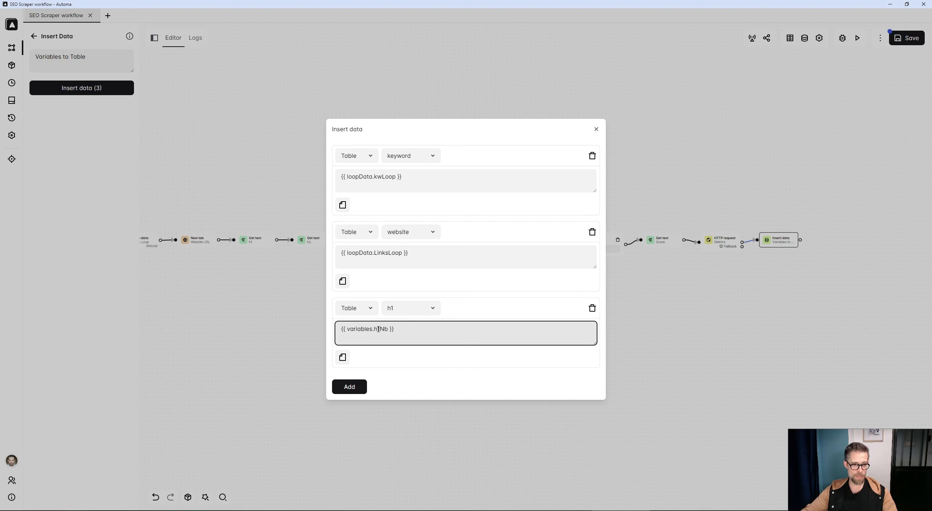
Add a Table entry for the h2 column with the value {{ variables.h2Nb }}
{"action": "left_click", "coordinate": [349, 386]}
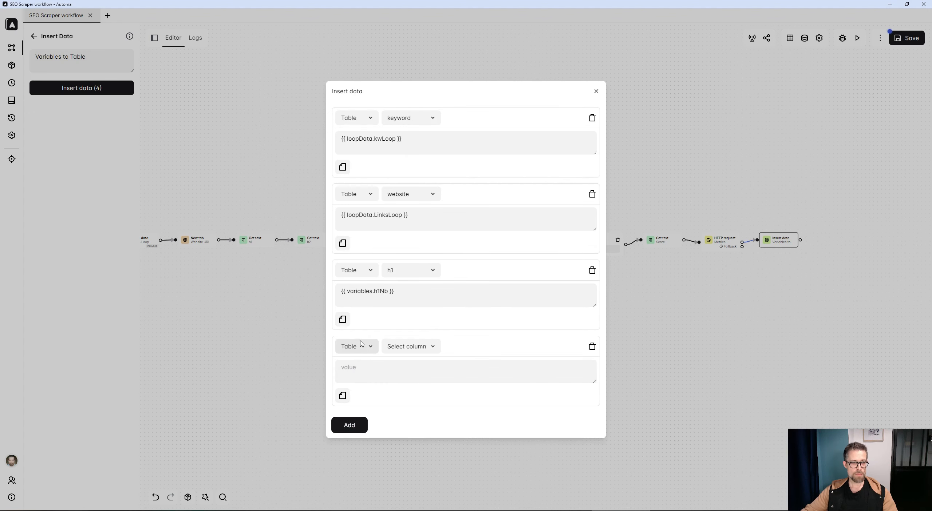
{"action": "left_click", "coordinate": [361, 345]}
{"action": "left_click", "coordinate": [408, 346]}
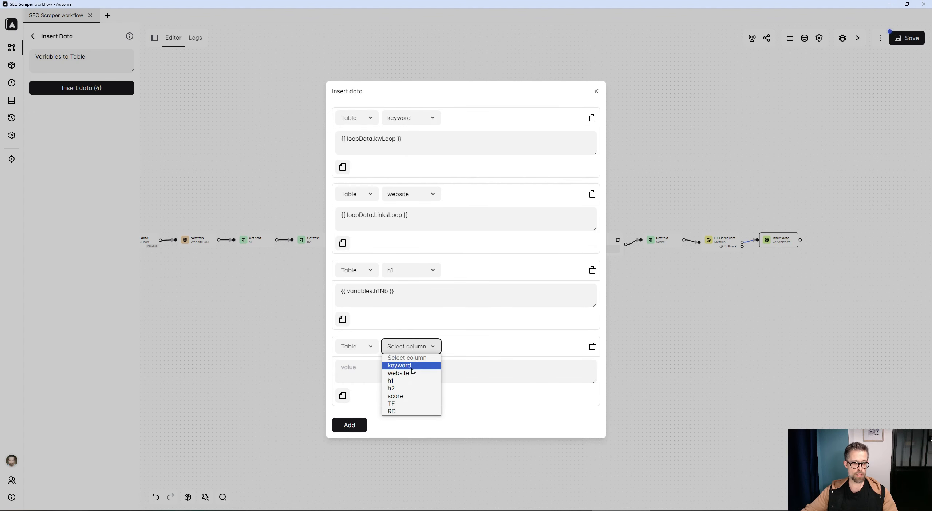
{"action": "left_click", "coordinate": [408, 390]}
{"action": "left_click", "coordinate": [387, 369]}
{"action": "type", "text": "{{ variables.h1Nb }}"}
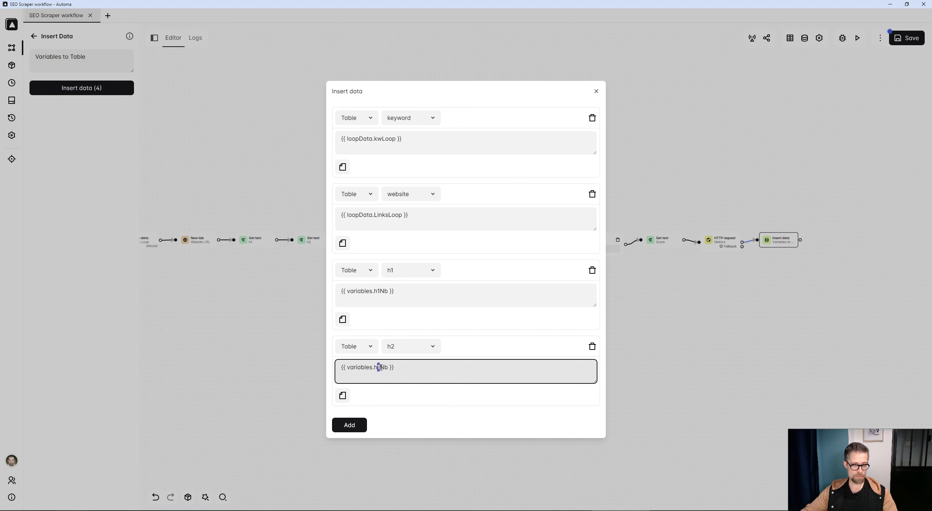
{"action": "type", "text": "2"}
Add a Table entry for the score column with the value {{ variables.score }}
{"action": "left_click", "coordinate": [350, 425]}
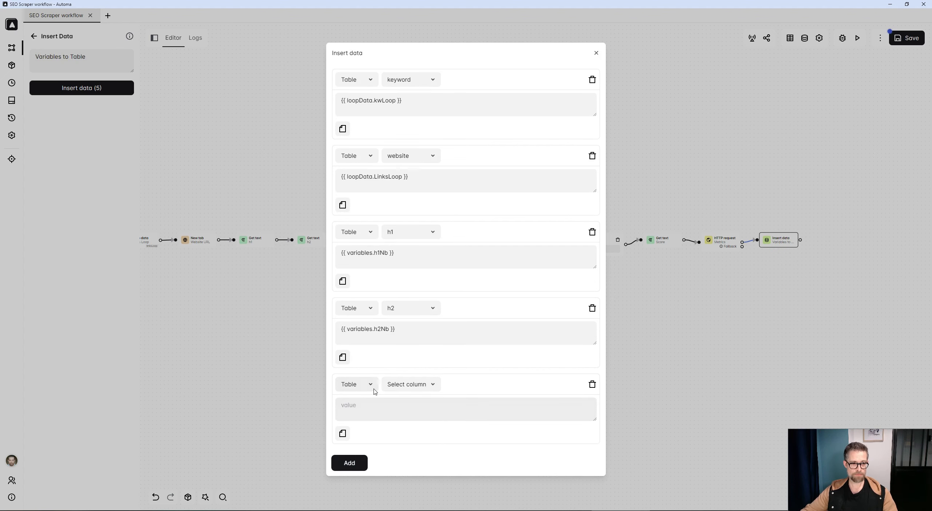
{"action": "left_click", "coordinate": [371, 385]}
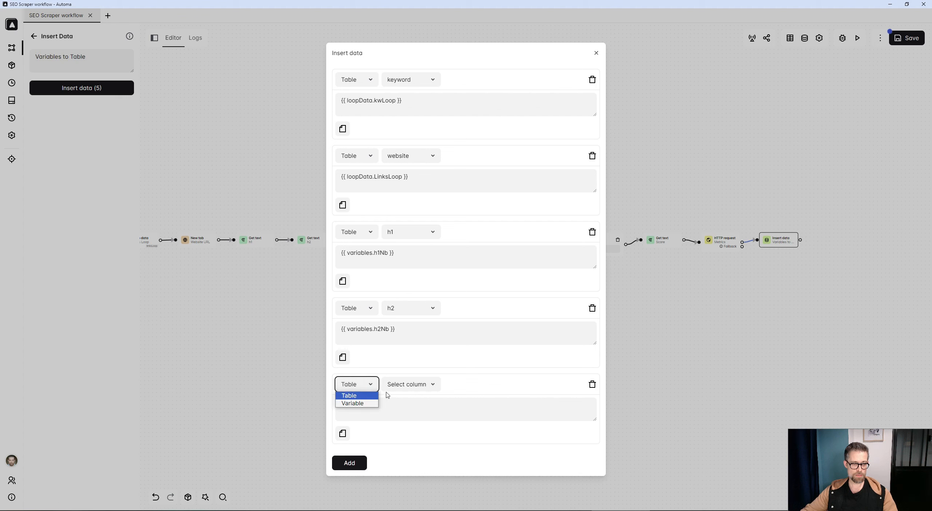
{"action": "left_click", "coordinate": [411, 384]}
{"action": "left_click", "coordinate": [399, 432]}
{"action": "left_click", "coordinate": [391, 406]}
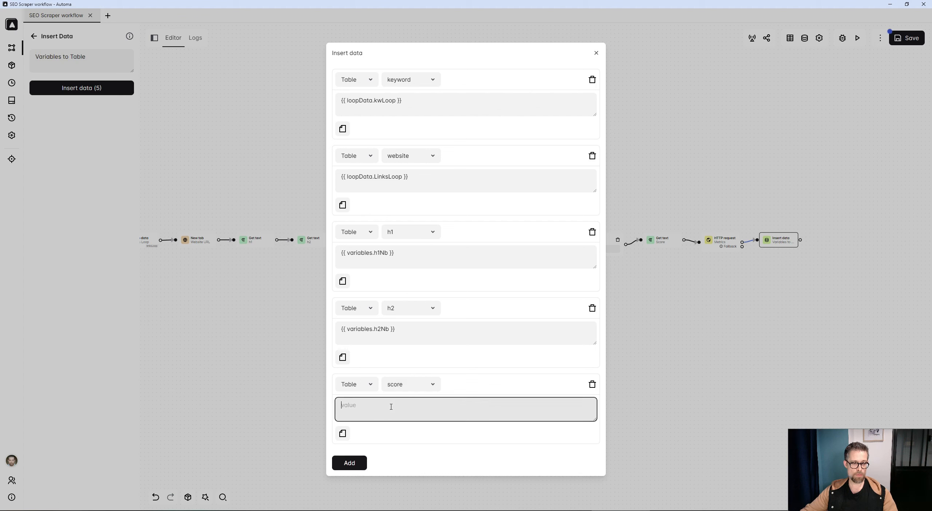
{"action": "type", "text": "{{ variables.h1Nb }}"}
{"action": "double_click", "coordinate": [381, 404]}
{"action": "type", "text": "score"}
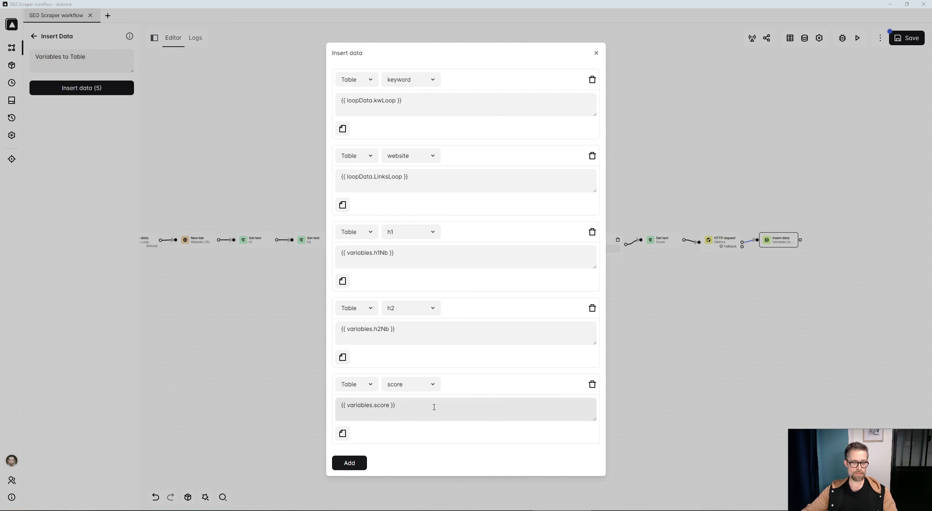
Add a Table entry for the TF column with the value {{ variables.metrics.data.0.TrustFlow }}
{"action": "left_click", "coordinate": [346, 463]}
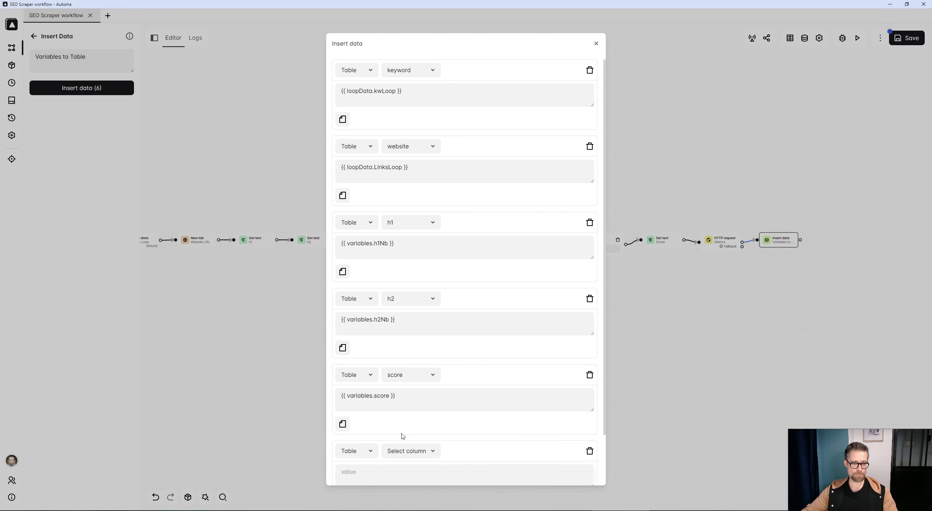
{"action": "scroll", "coordinate": [399, 415], "scroll_direction": "down", "scroll_amount": 2}
{"action": "left_click", "coordinate": [395, 397]}
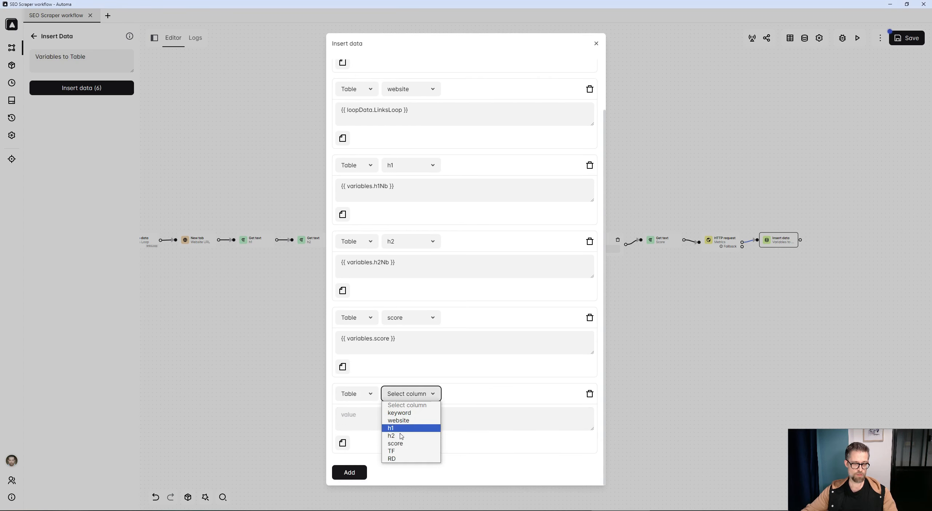
{"action": "left_click", "coordinate": [394, 448]}
{"action": "left_click", "coordinate": [386, 417]}
{"action": "type", "text": "{{ variables.metrics.data.0.TrustFlow }}"}
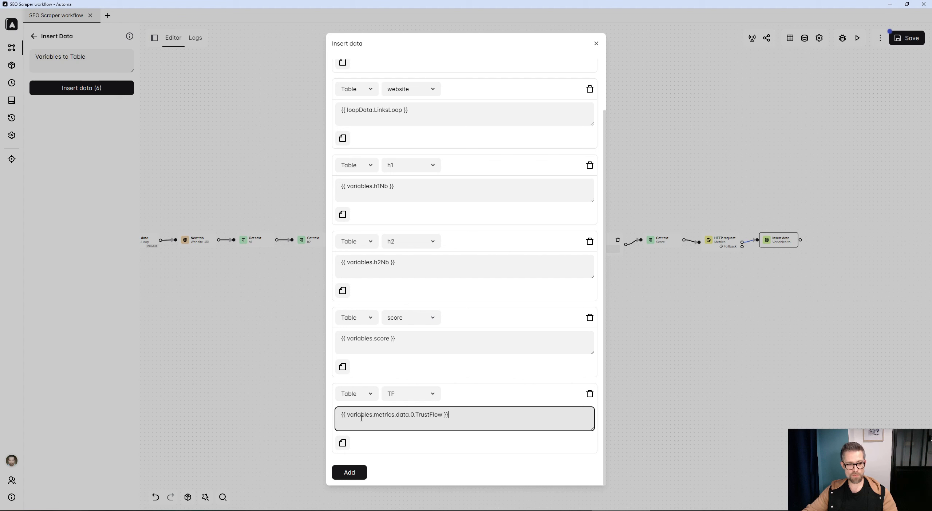
Examine the variable name, data path, index and TrustFlow key within the TF column's value expression
{"action": "double_click", "coordinate": [362, 417]}
{"action": "double_click", "coordinate": [378, 415]}
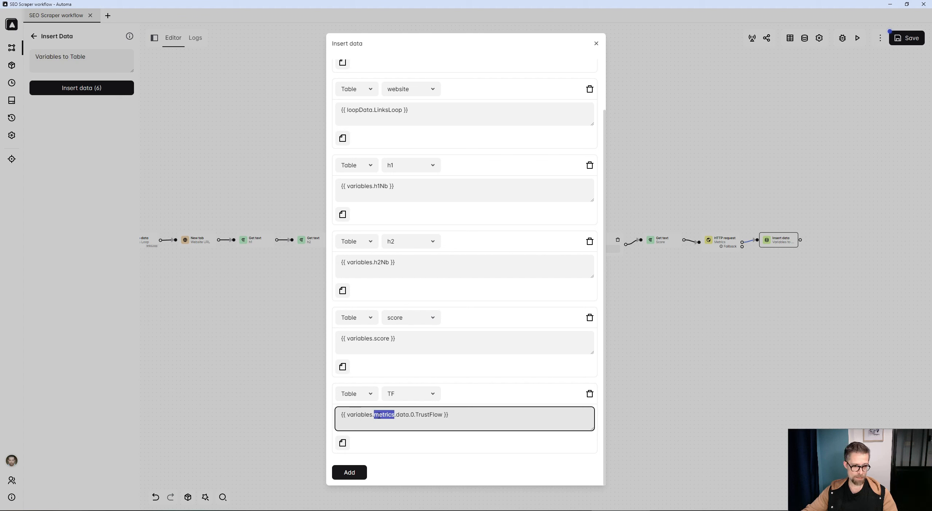
{"action": "left_click", "coordinate": [397, 415]}
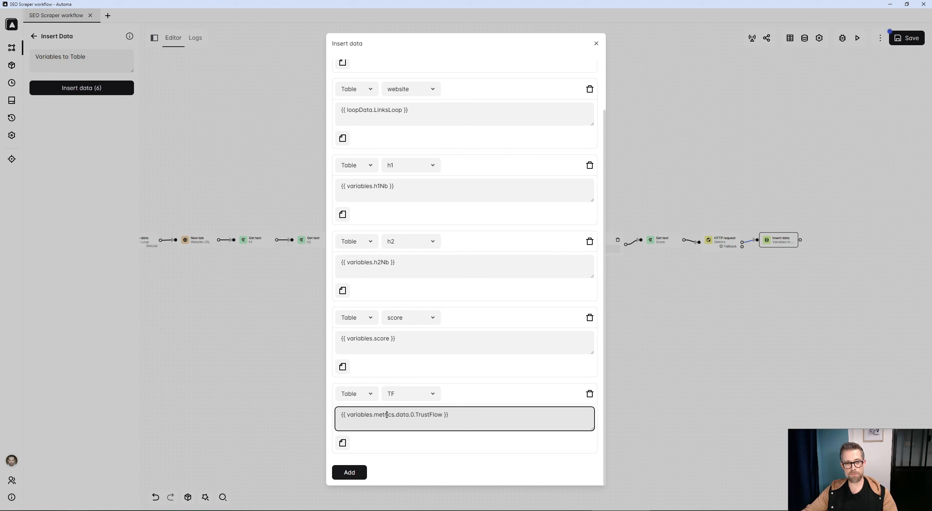
{"action": "double_click", "coordinate": [387, 415]}
{"action": "double_click", "coordinate": [400, 415]}
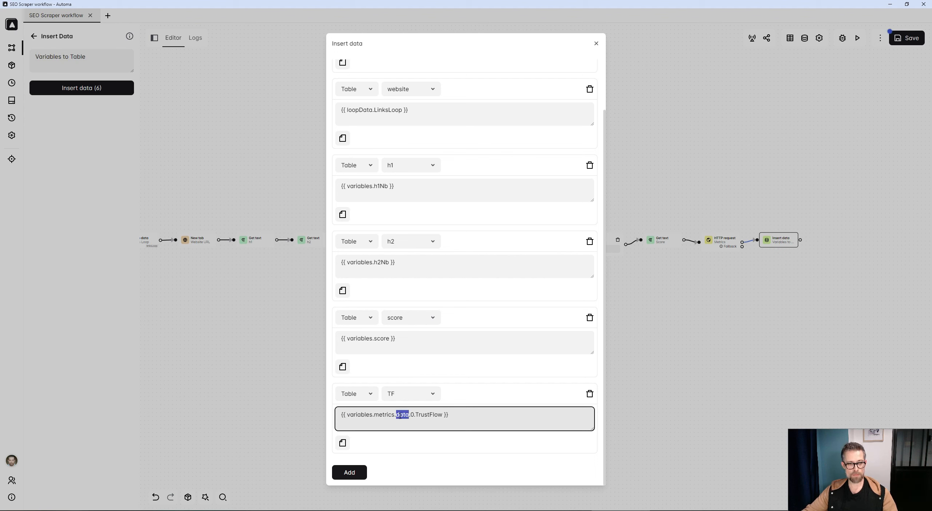
{"action": "left_click", "coordinate": [411, 415]}
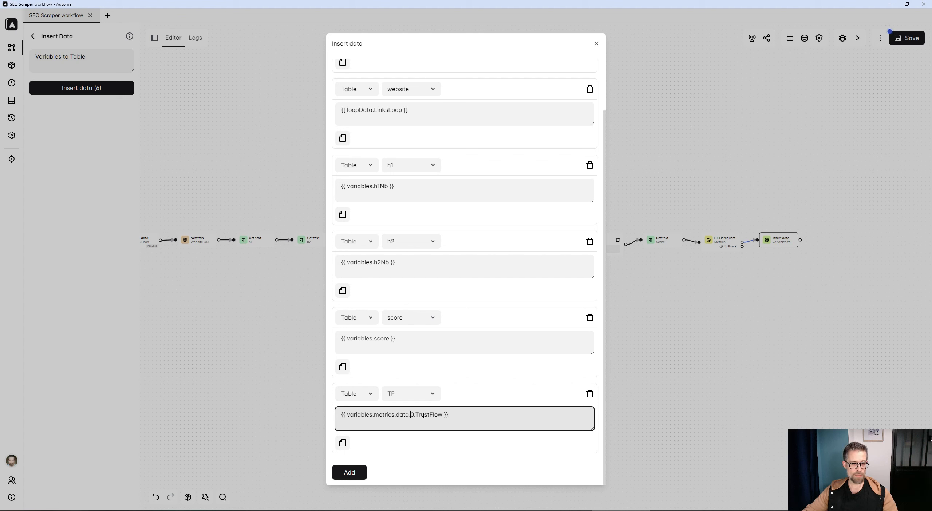
{"action": "double_click", "coordinate": [424, 415]}
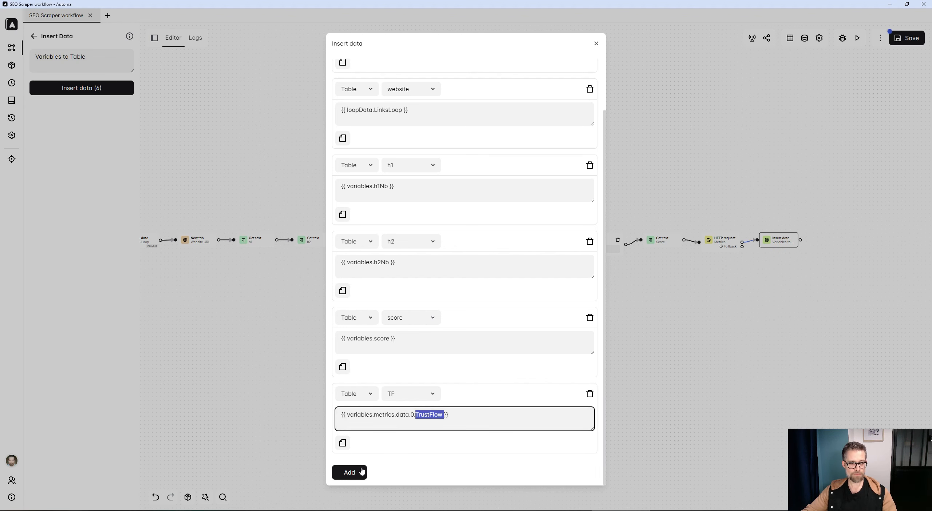
Add a Table entry for the RD column with the value {{ variables.metrics.data.0.RefDomainTypeFollow }}, and save the workflow
{"action": "left_click", "coordinate": [349, 472]}
{"action": "left_click", "coordinate": [408, 393]}
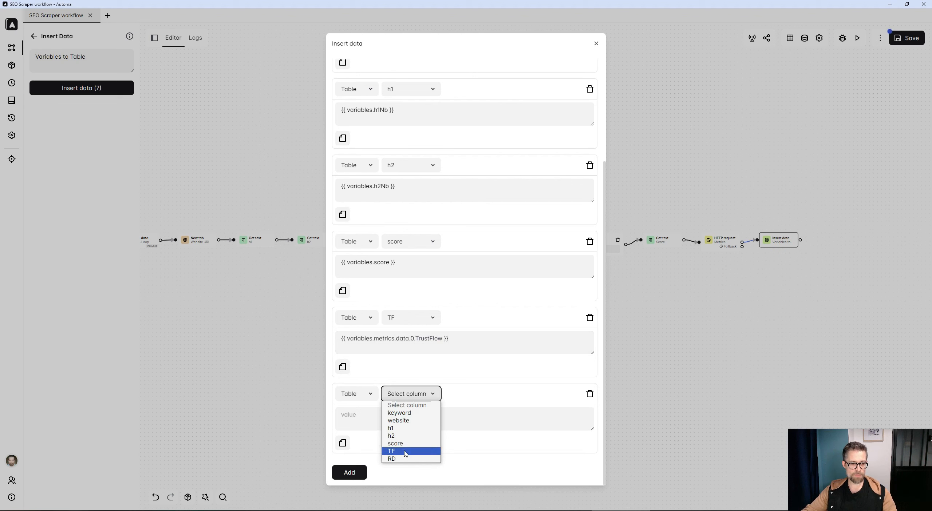
{"action": "left_click", "coordinate": [393, 458]}
{"action": "left_click", "coordinate": [410, 418]}
{"action": "type", "text": "{{ variables.metrics.data.0.TrustFlow }}"}
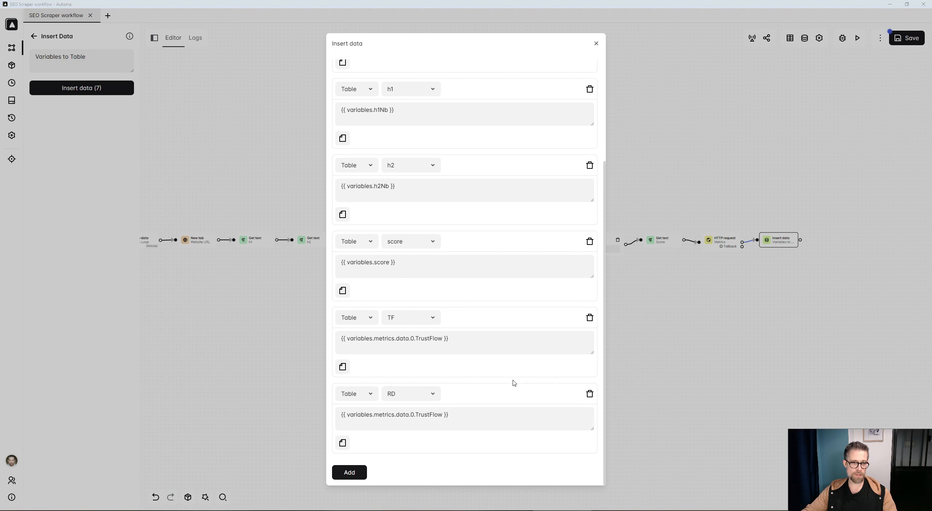
{"action": "double_click", "coordinate": [435, 422]}
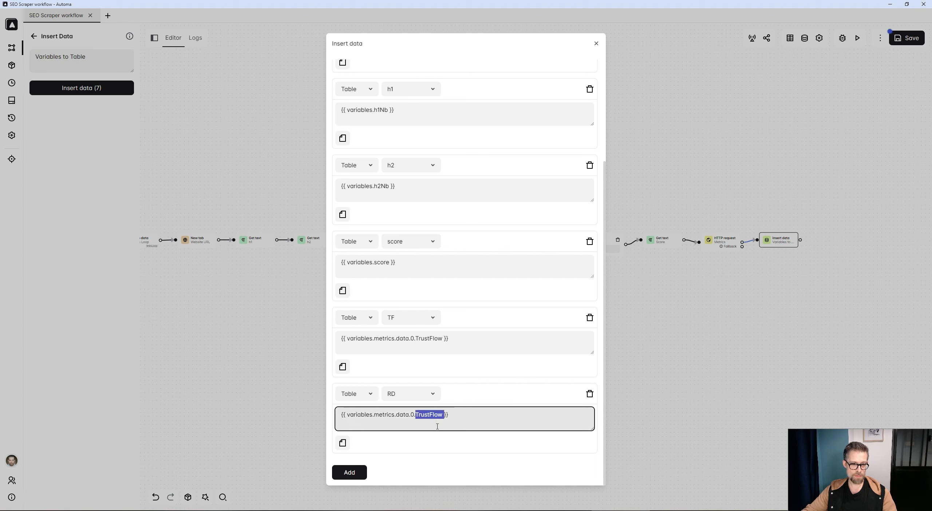
{"action": "type", "text": "RefDomainTypeFollow"}
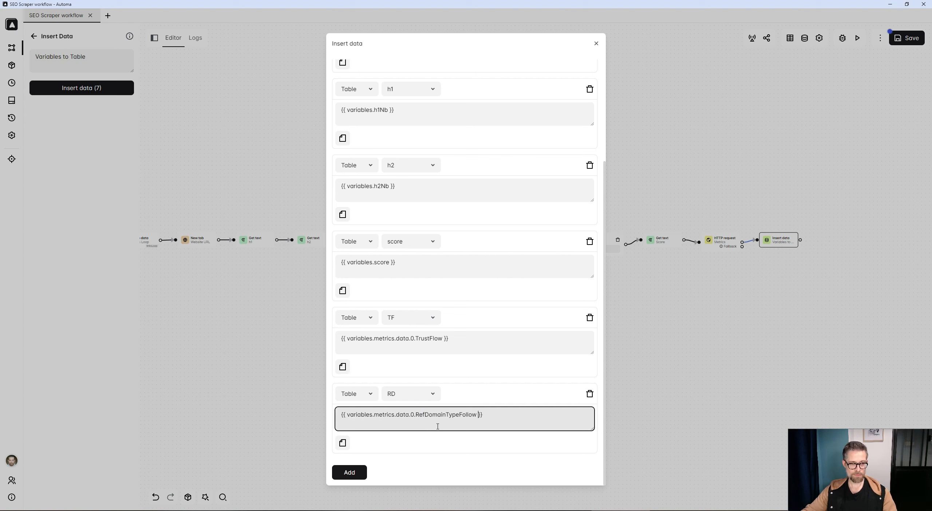
{"action": "left_click", "coordinate": [596, 44]}
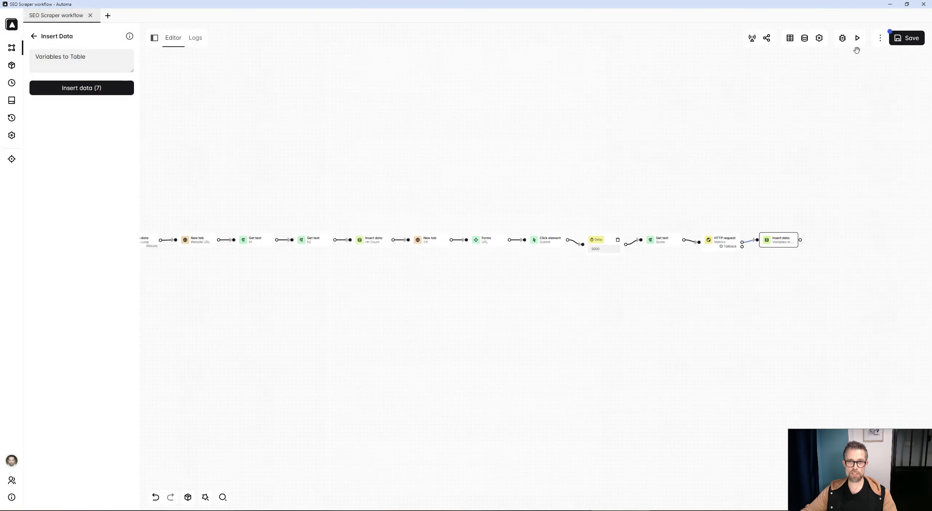
{"action": "left_click", "coordinate": [618, 311]}
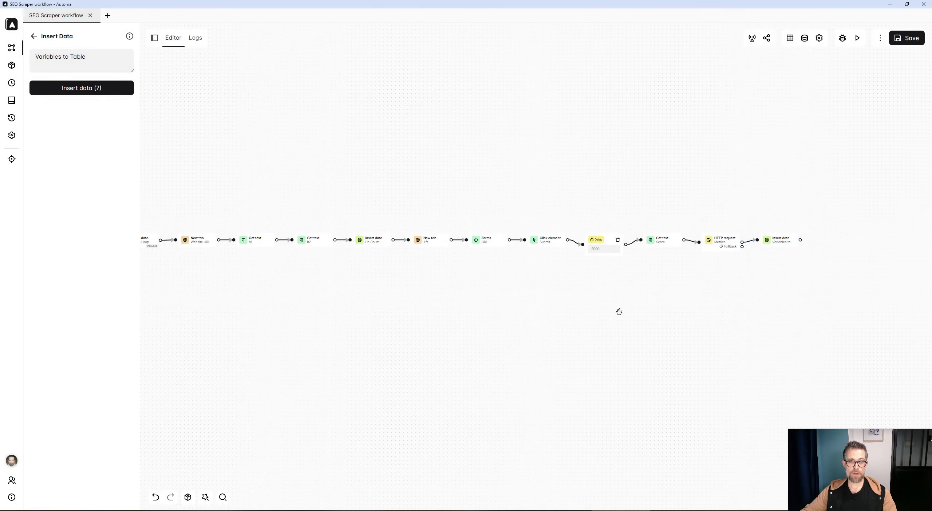
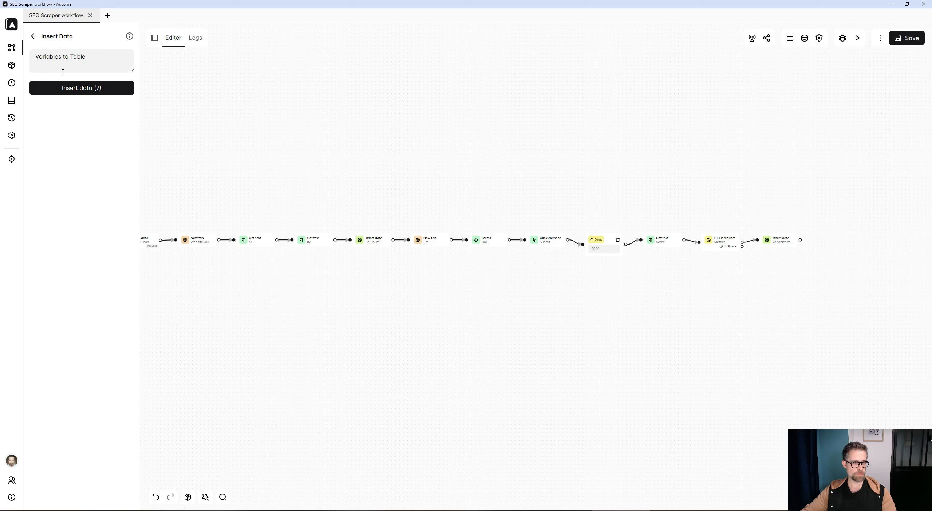
Add a Loop Breakpoint block below the end of the row and connect the Variables to Table block's output to it
{"action": "left_click", "coordinate": [35, 37]}
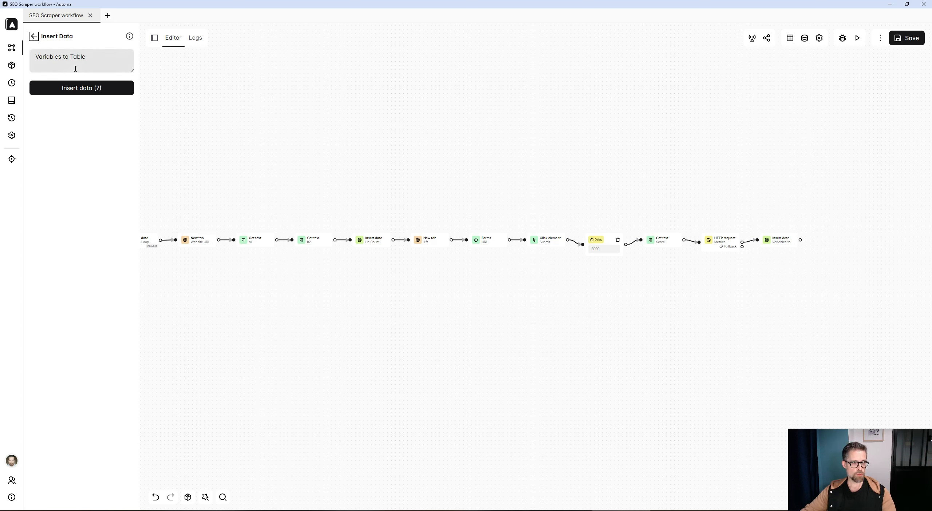
{"action": "left_click", "coordinate": [34, 37]}
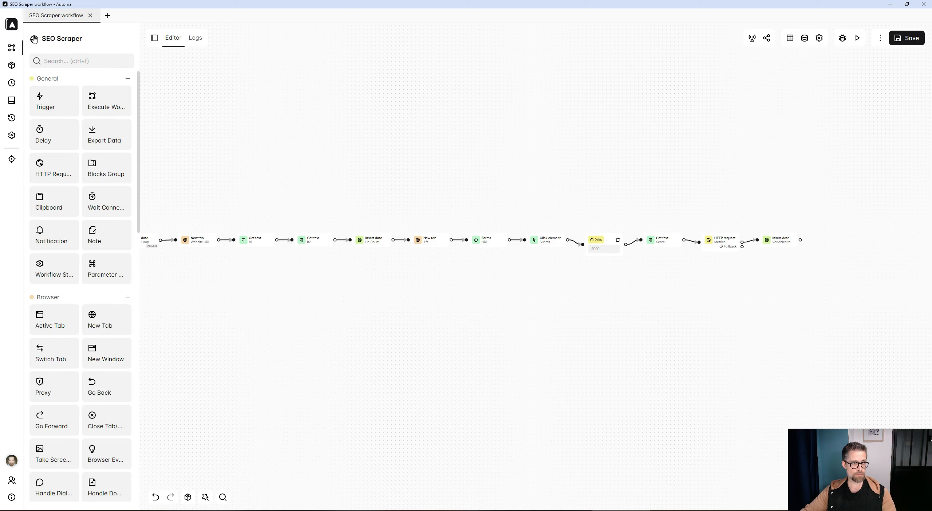
{"action": "left_click", "coordinate": [105, 61]}
{"action": "type", "text": "loo"}
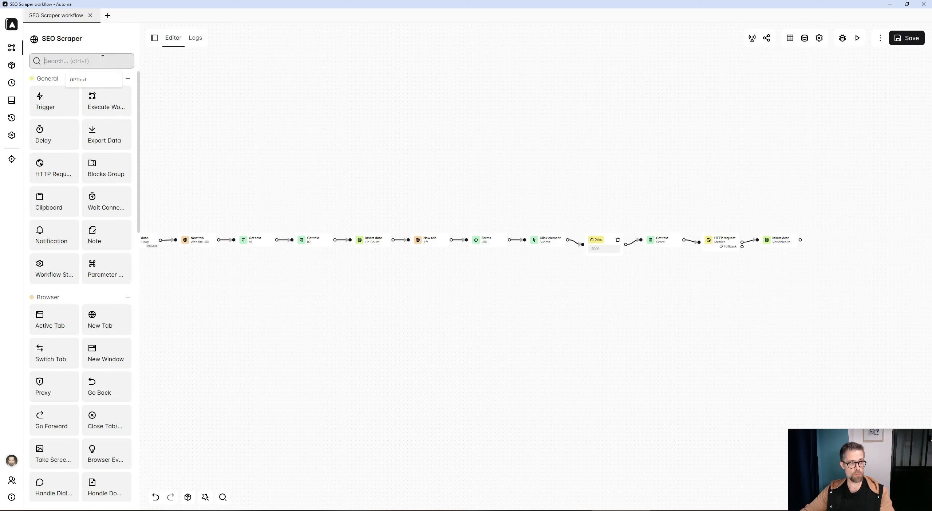
{"action": "left_click_drag", "start_coordinate": [106, 135], "coordinate": [808, 269]}
{"action": "scroll", "coordinate": [725, 302], "scroll_direction": "up", "scroll_amount": 3}
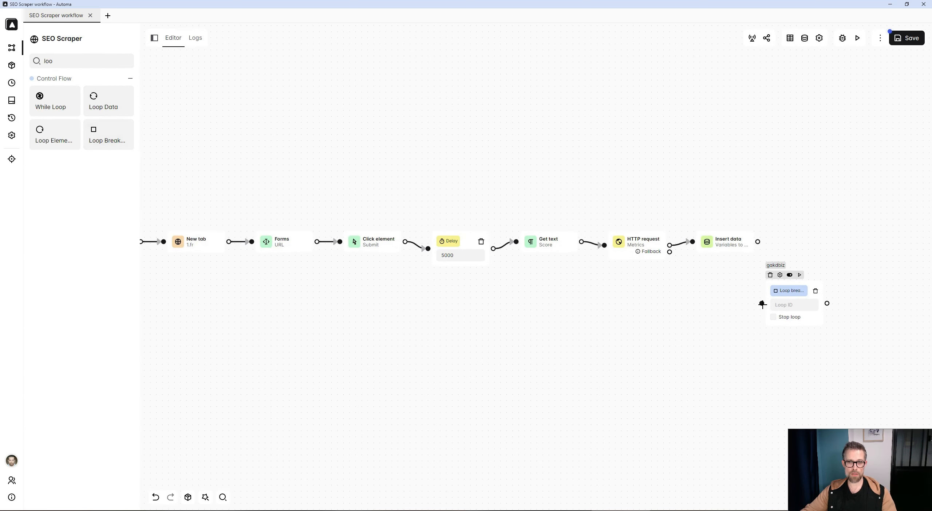
{"action": "left_click_drag", "start_coordinate": [758, 242], "coordinate": [762, 303]}
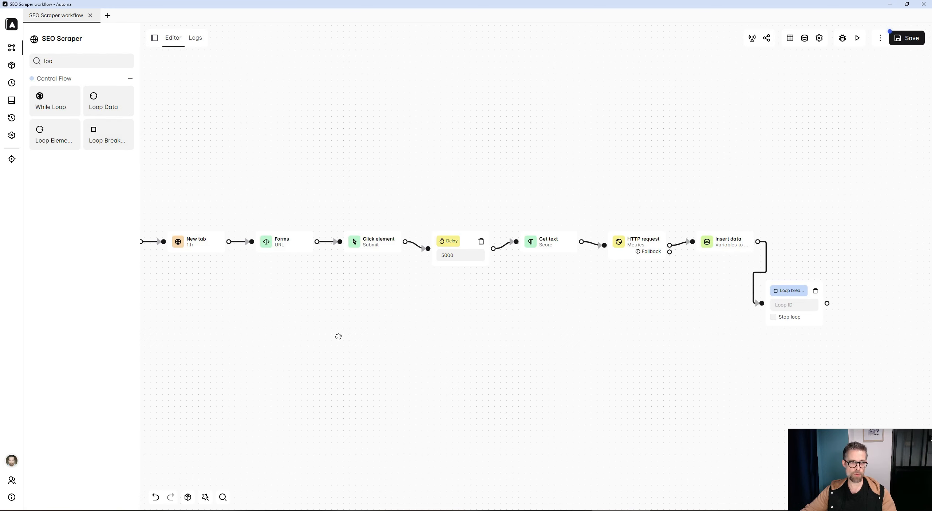
Open the Links Loop block and copy its Loop ID, linksLoop, for the new Loop Breakpoint block
{"action": "scroll", "coordinate": [382, 351], "scroll_direction": "down", "scroll_amount": 3}
{"action": "scroll", "coordinate": [400, 364], "scroll_direction": "left", "scroll_amount": 5}
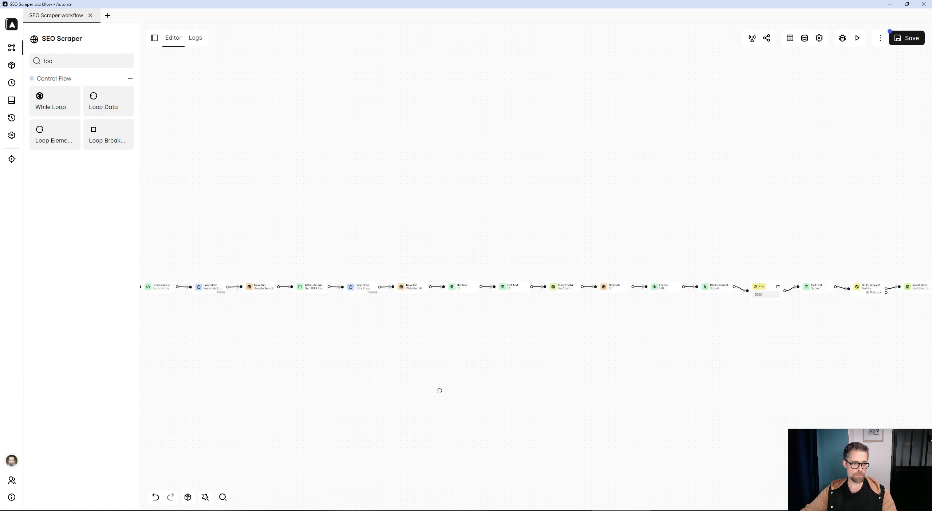
{"action": "double_click", "coordinate": [364, 288]}
{"action": "double_click", "coordinate": [69, 88]}
{"action": "key", "text": "ctrl+c"}
{"action": "scroll", "coordinate": [558, 375], "scroll_direction": "right", "scroll_amount": 5}
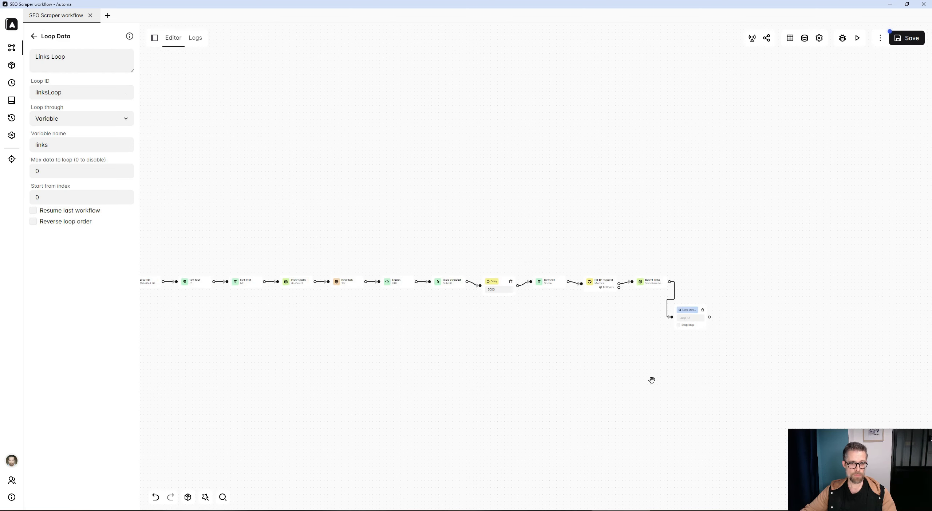
Fill in the new Loop Breakpoint block's loop ID with the copied value linksLoop
{"action": "left_click", "coordinate": [690, 318]}
{"action": "key", "text": "ctrl+v"}
{"action": "scroll", "coordinate": [692, 355], "scroll_direction": "up", "scroll_amount": 3}
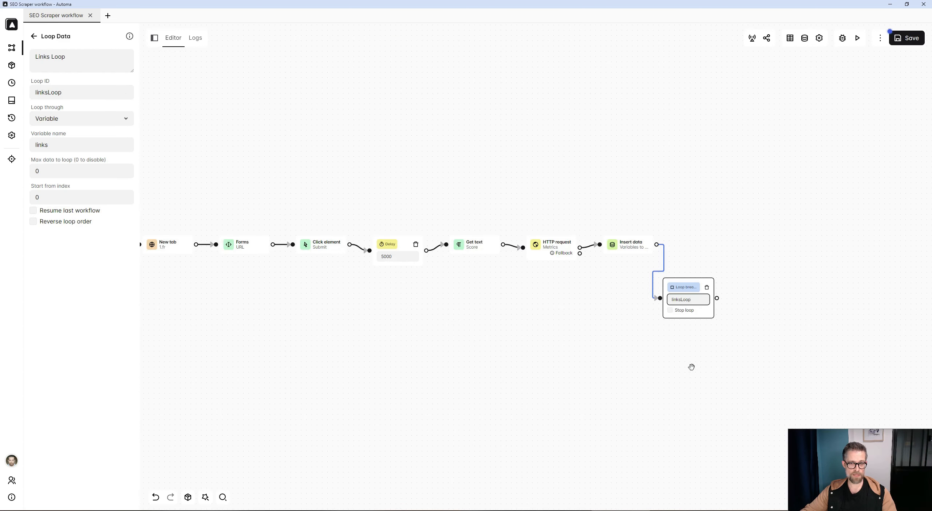
Duplicate the linksLoop breakpoint block, place the copy beside it, and connect the original's output to the copy
{"action": "right_click", "coordinate": [695, 286]}
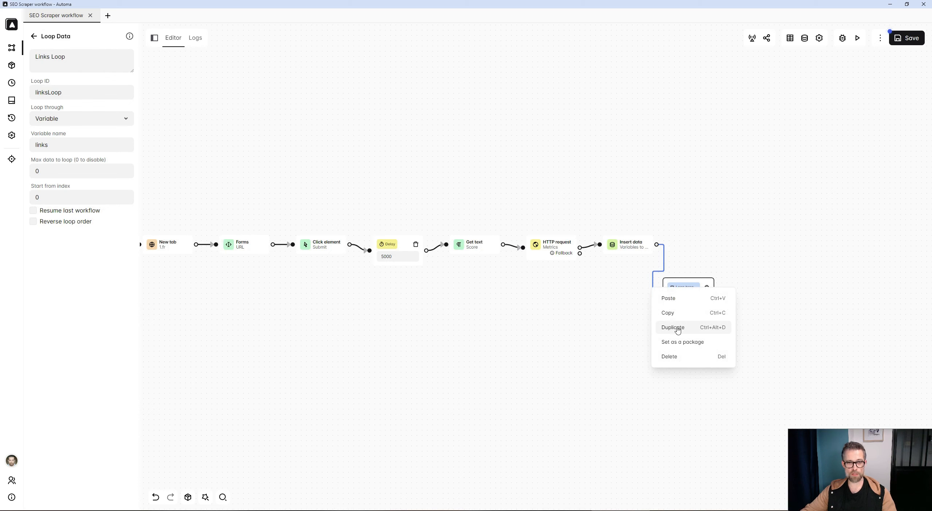
{"action": "left_click", "coordinate": [677, 329]}
{"action": "left_click_drag", "start_coordinate": [698, 299], "coordinate": [803, 284]}
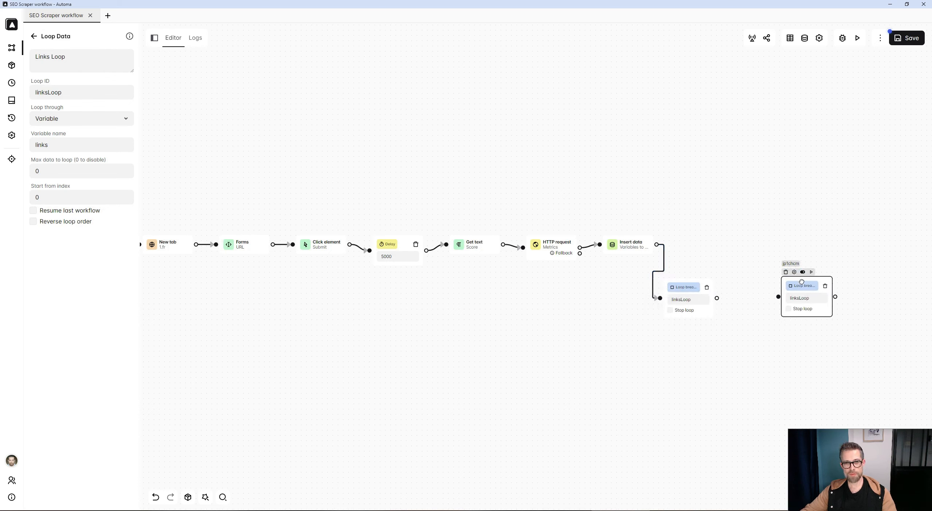
{"action": "left_click_drag", "start_coordinate": [718, 297], "coordinate": [779, 296]}
Open the Keywords Loop block and copy its Loop ID, kwLoop, for the second Loop Breakpoint block
{"action": "left_click", "coordinate": [519, 340]}
{"action": "scroll", "coordinate": [517, 342], "scroll_direction": "down", "scroll_amount": 7}
{"action": "left_click_drag", "start_coordinate": [243, 397], "coordinate": [478, 385]}
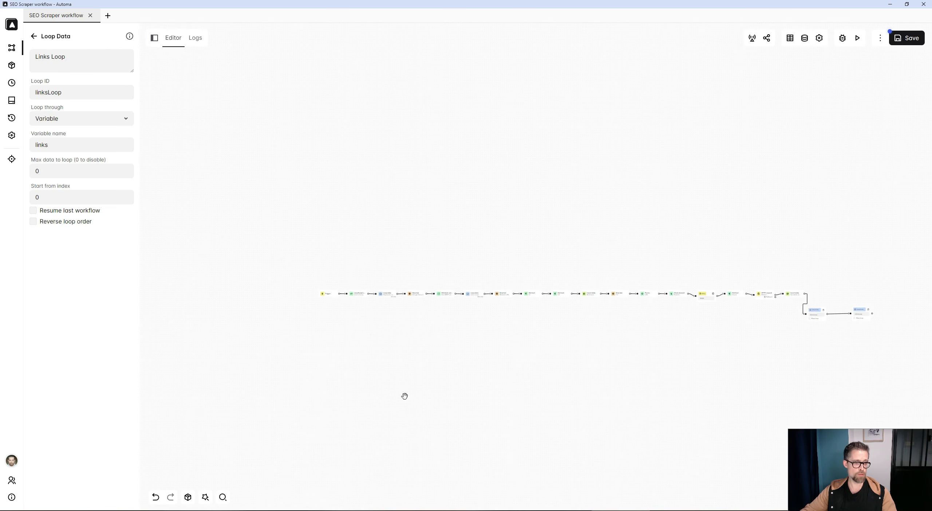
{"action": "scroll", "coordinate": [405, 396], "scroll_direction": "up", "scroll_amount": 5}
{"action": "left_click_drag", "start_coordinate": [352, 338], "coordinate": [344, 391]}
{"action": "left_click", "coordinate": [366, 245]}
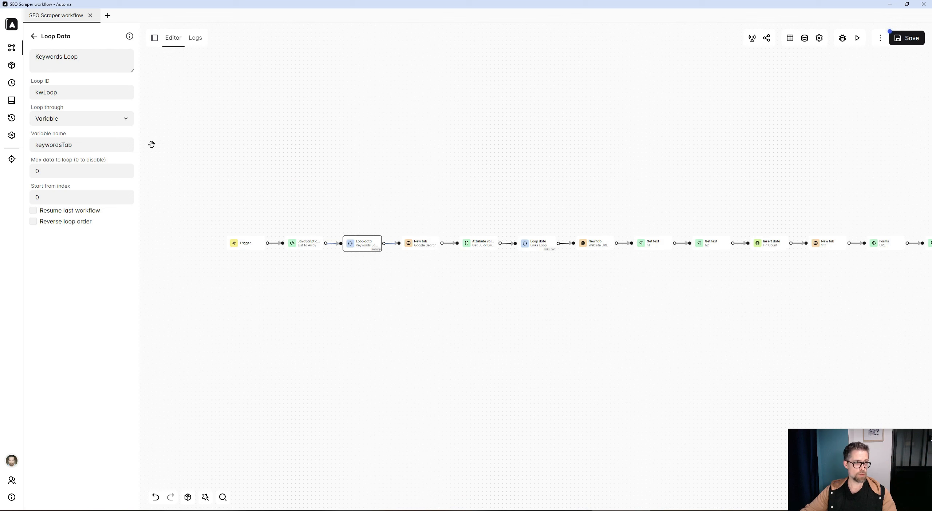
{"action": "left_click_drag", "start_coordinate": [35, 92], "coordinate": [137, 126]}
{"action": "key", "text": "ctrl+c"}
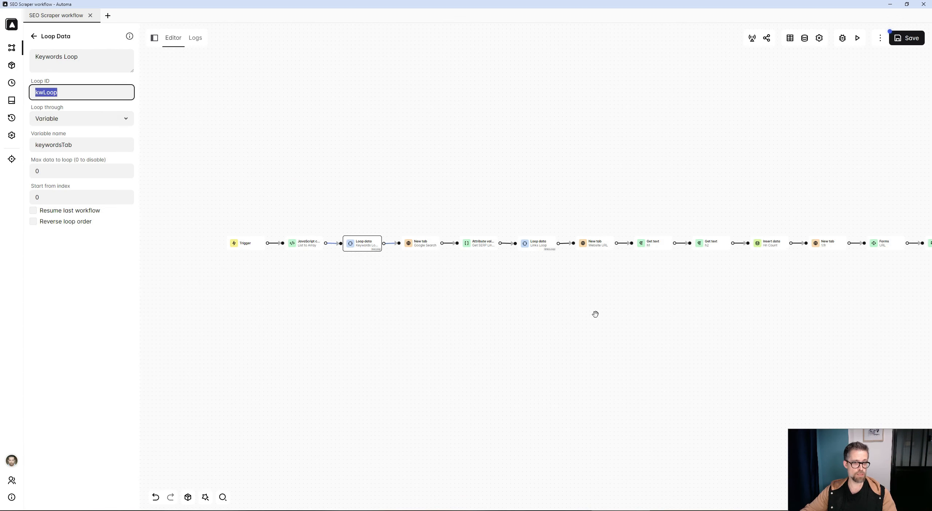
Replace the loop ID of the second Loop Breakpoint block with kwLoop and save the workflow
{"action": "left_click_drag", "start_coordinate": [669, 314], "coordinate": [386, 319]}
{"action": "left_click_drag", "start_coordinate": [661, 349], "coordinate": [389, 377]}
{"action": "left_click_drag", "start_coordinate": [742, 316], "coordinate": [780, 314]}
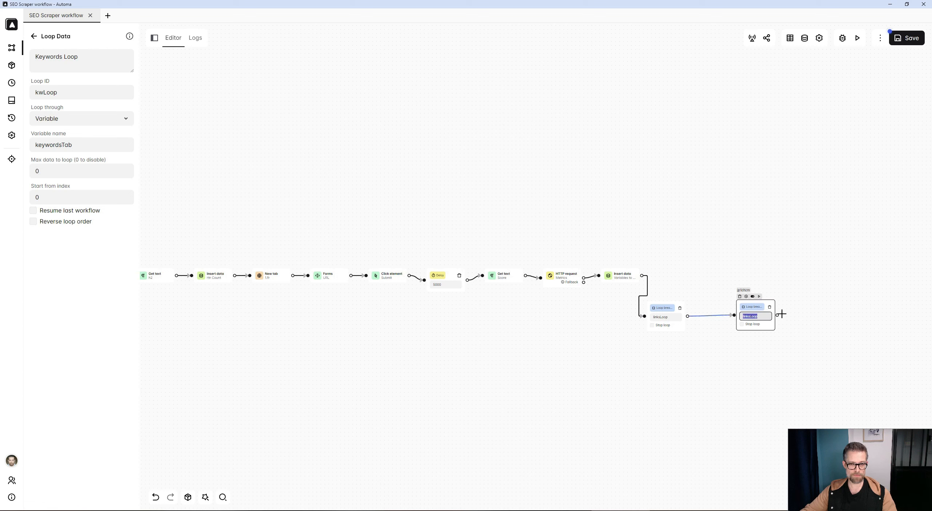
{"action": "key", "text": "ctrl+v"}
{"action": "left_click", "coordinate": [905, 39]}
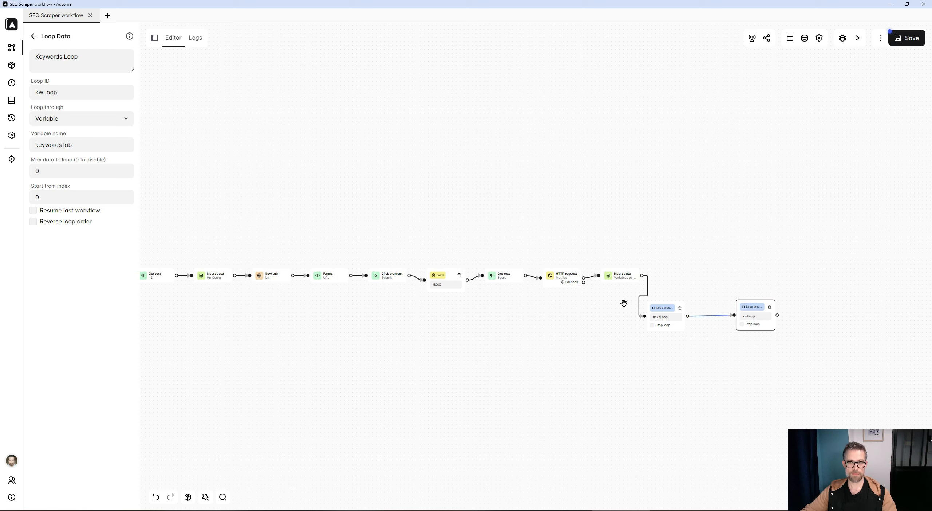
{"action": "left_click", "coordinate": [610, 368]}
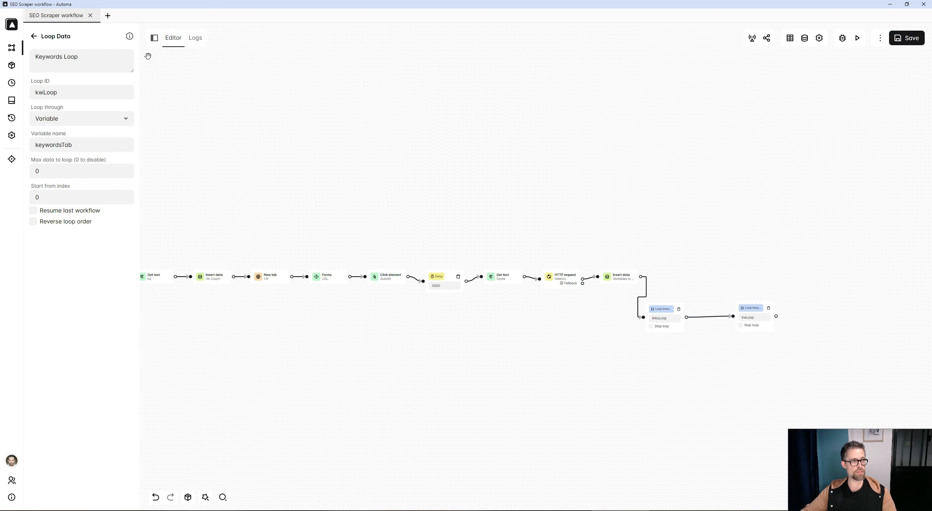
Find the Export Data block and add it after the kwLoop breakpoint, connected to that block's output
{"action": "left_click", "coordinate": [33, 36]}
{"action": "left_click", "coordinate": [57, 60]}
{"action": "type", "text": "ex"}
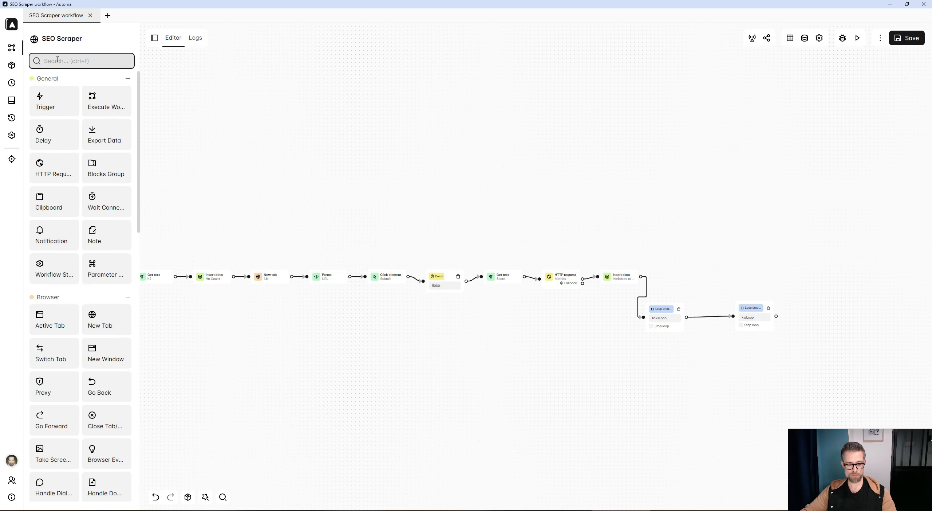
{"action": "type", "text": "po"}
{"action": "left_click_drag", "start_coordinate": [47, 99], "coordinate": [775, 319]}
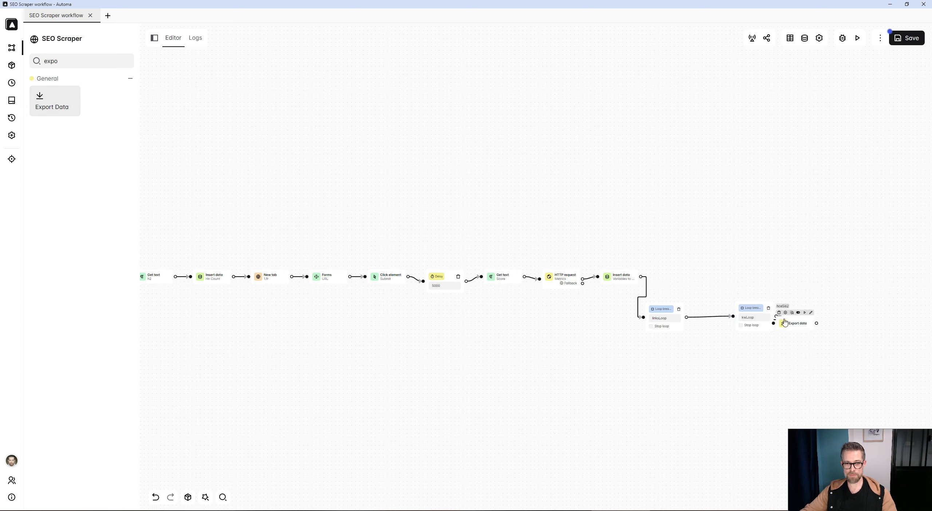
Describe the Export Data block as "Export CSV" and set its file name to websites
{"action": "double_click", "coordinate": [793, 323]}
{"action": "left_click", "coordinate": [86, 58]}
{"action": "type", "text": "Export CSV"}
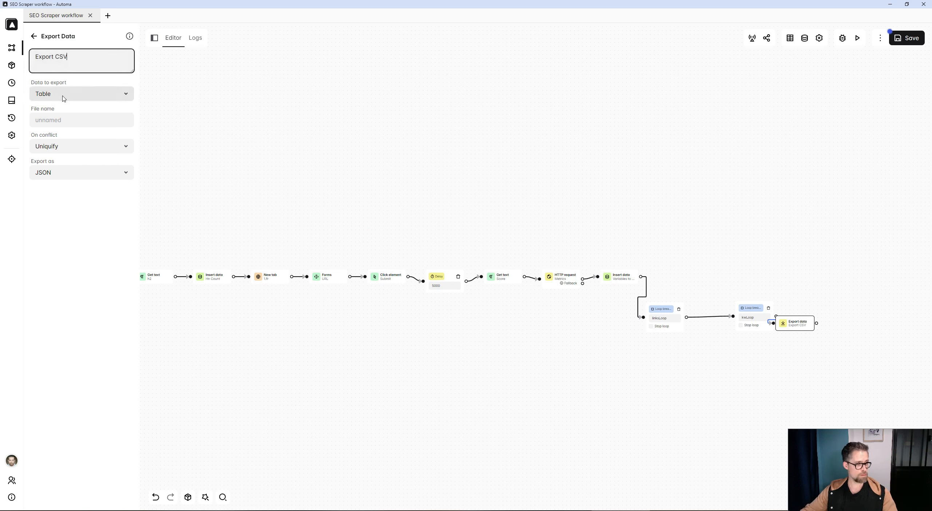
{"action": "left_click", "coordinate": [67, 121]}
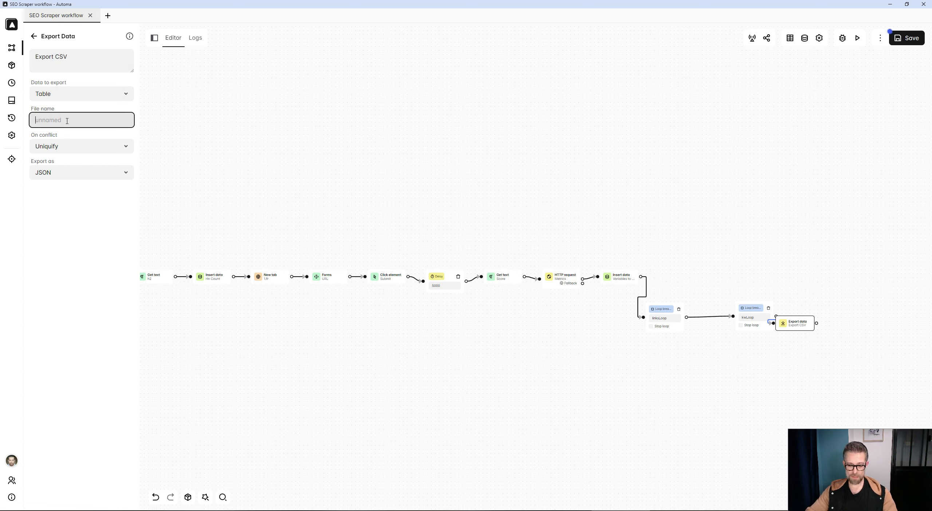
{"action": "type", "text": "d"}
{"action": "key", "text": "BackSpace"}
{"action": "type", "text": "websites"}
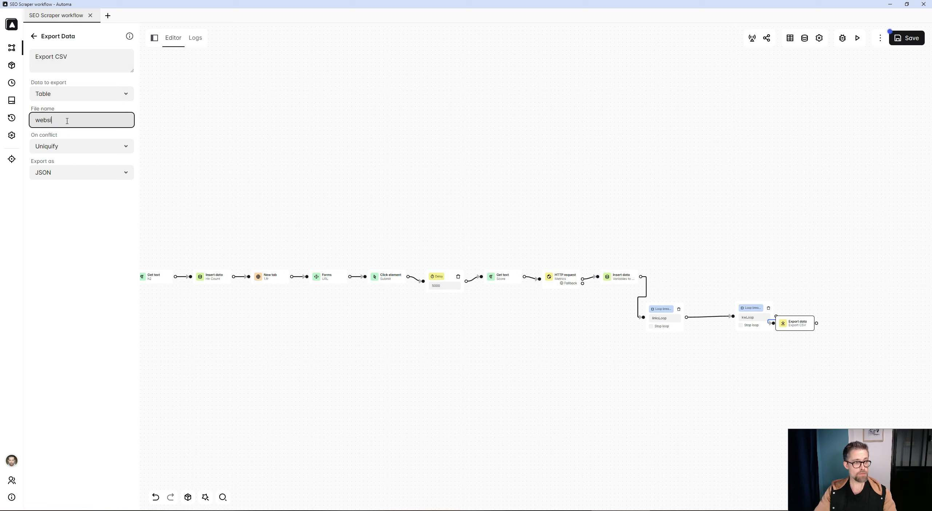
Set the export format to CSV with a semicolon (;) as the delimiter, and save the workflow
{"action": "left_click", "coordinate": [64, 172]}
{"action": "left_click", "coordinate": [55, 190]}
{"action": "left_click", "coordinate": [48, 184]}
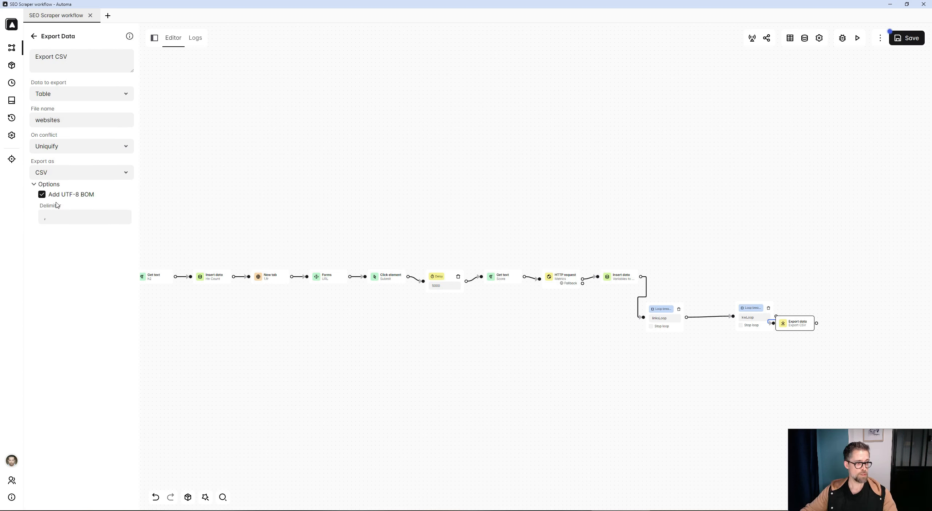
{"action": "left_click", "coordinate": [95, 219]}
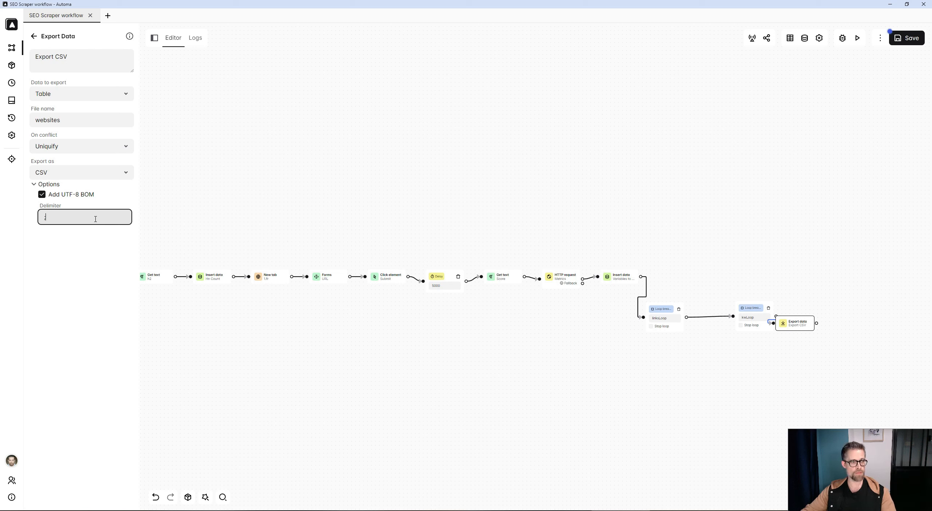
{"action": "left_click", "coordinate": [897, 38]}
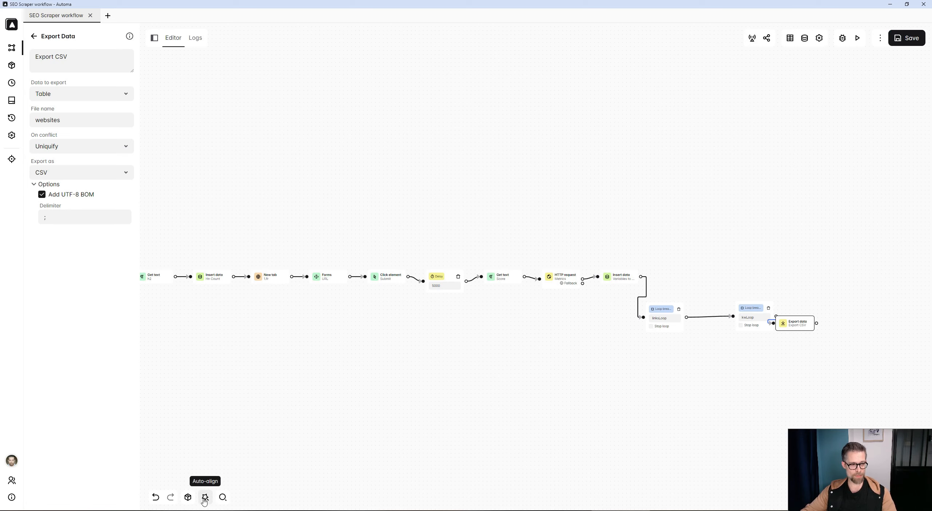
Auto-align all the workflow blocks into one row
{"action": "left_click", "coordinate": [205, 498]}
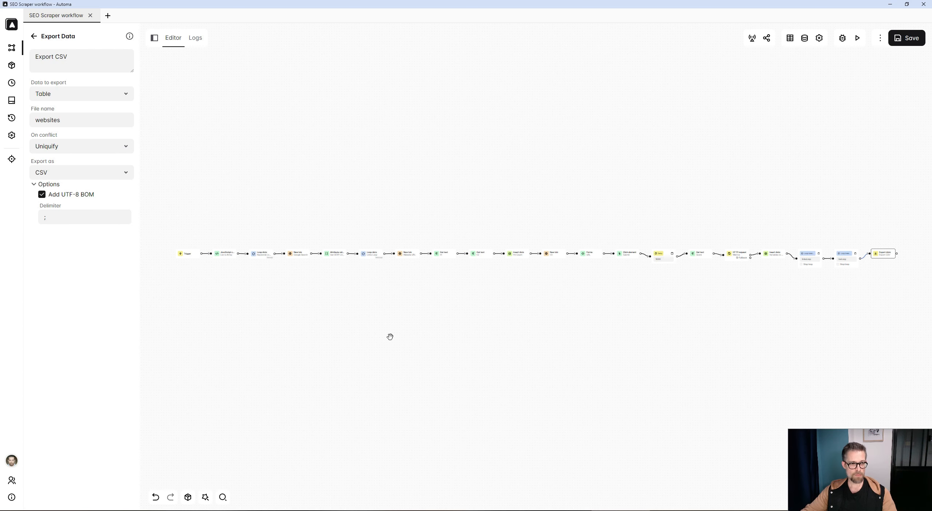
{"action": "scroll", "coordinate": [390, 336], "scroll_direction": "up", "scroll_amount": 3}
{"action": "left_click_drag", "start_coordinate": [351, 291], "coordinate": [380, 317]}
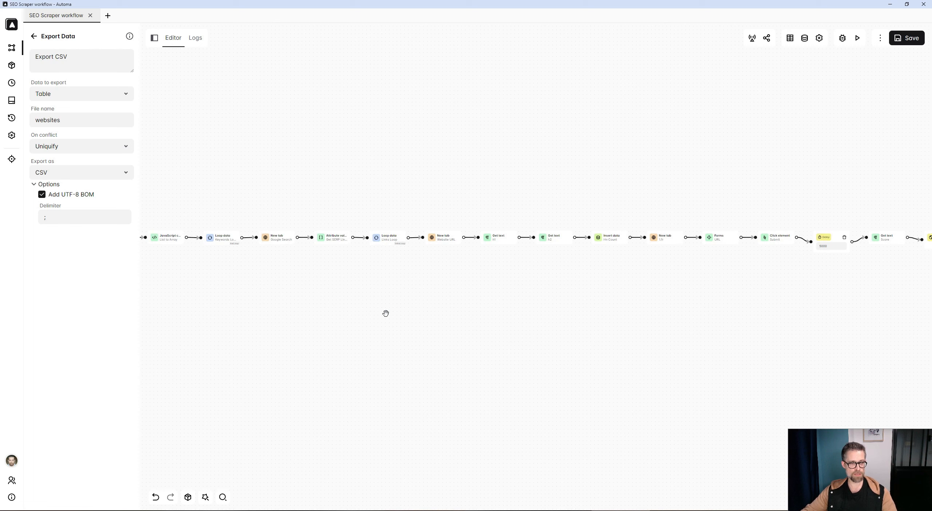
Open the Links Loop block, set its maximum data to loop, and save the workflow
{"action": "mouse_move", "coordinate": [227, 247]}
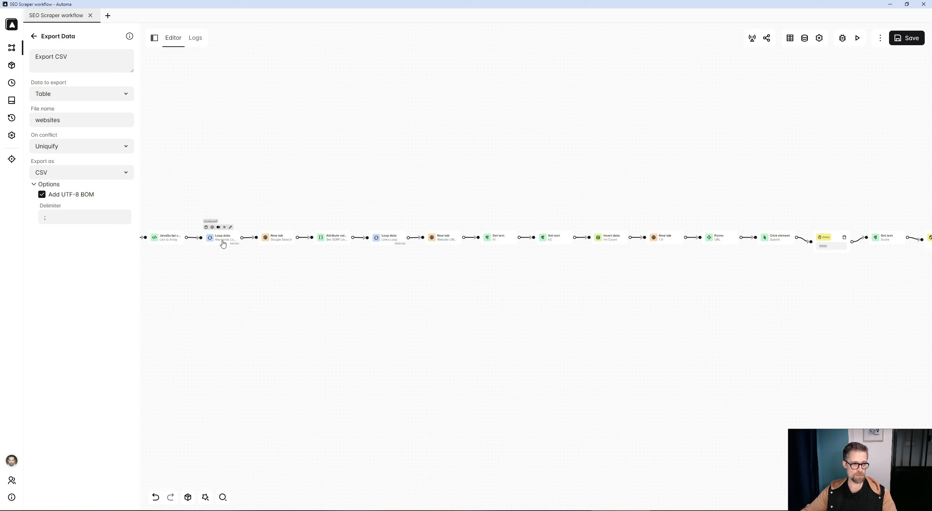
{"action": "double_click", "coordinate": [386, 239]}
{"action": "left_click", "coordinate": [124, 173]}
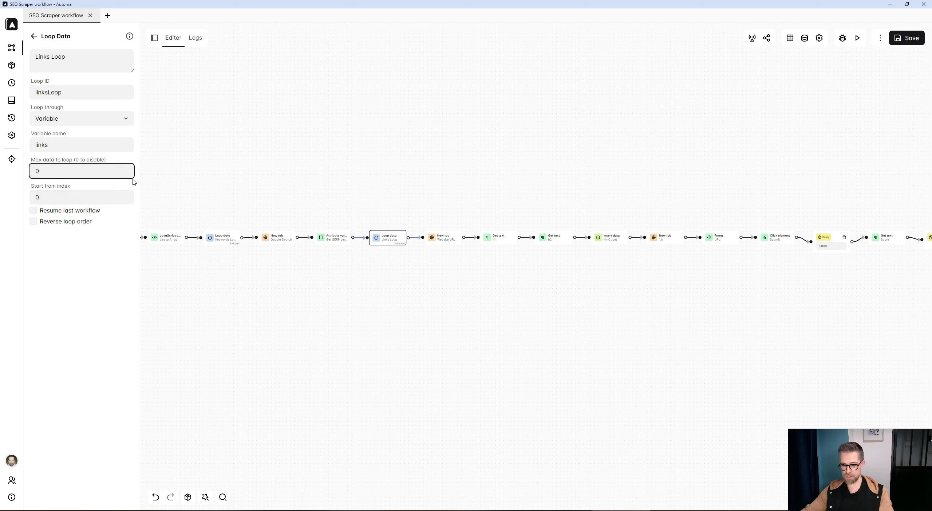
{"action": "left_click", "coordinate": [903, 38]}
{"action": "left_click", "coordinate": [37, 171]}
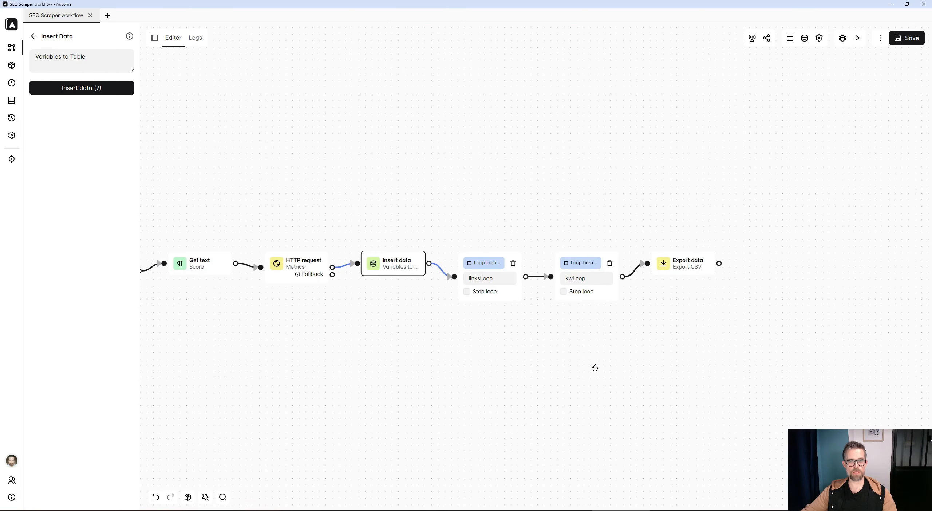
Delete the connections from the linksLoop breakpoint to the kwLoop breakpoint and from the kwLoop breakpoint to the Export CSV block
{"action": "left_click", "coordinate": [535, 277]}
{"action": "key", "text": "Delete"}
{"action": "left_click_drag", "start_coordinate": [525, 276], "coordinate": [529, 274]}
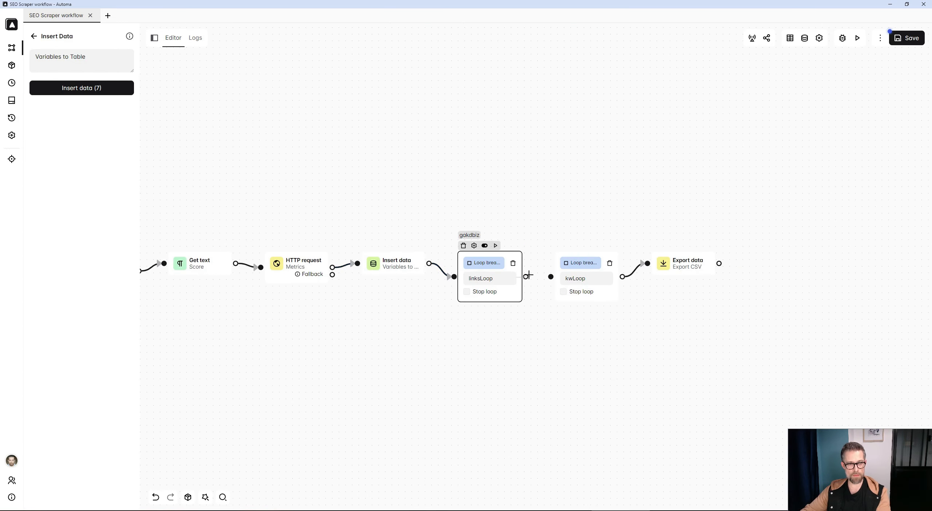
{"action": "left_click", "coordinate": [638, 268]}
{"action": "key", "text": "Delete"}
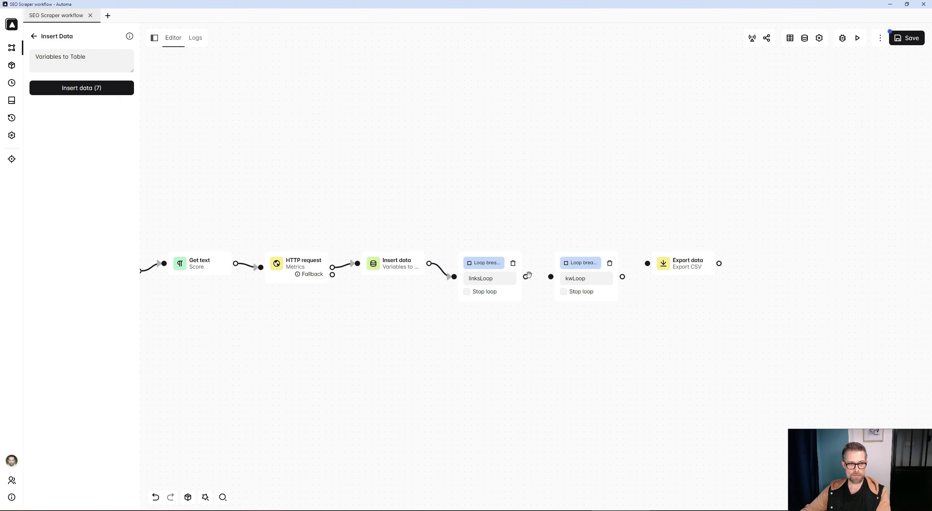
Move the Export CSV block between the two breakpoints and connect linksLoop's output to it and its output to kwLoop
{"action": "left_click", "coordinate": [678, 271]}
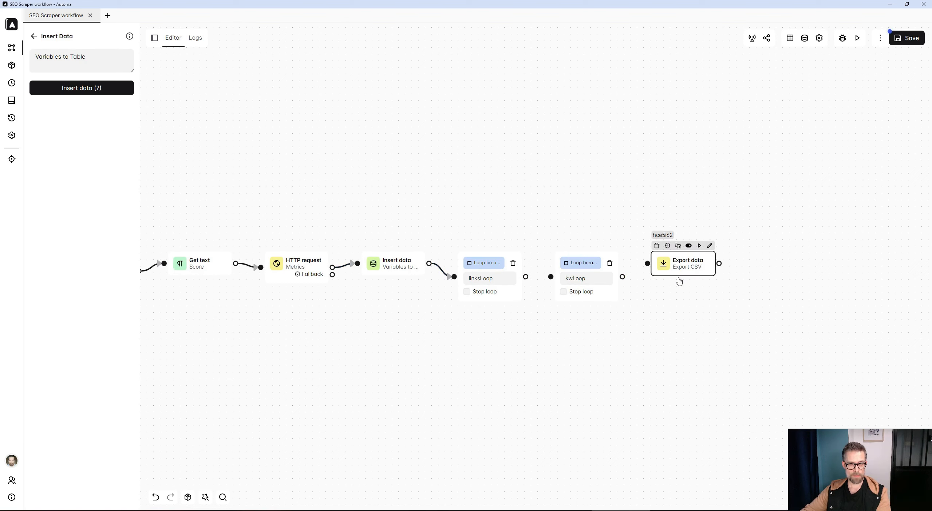
{"action": "left_click_drag", "start_coordinate": [679, 280], "coordinate": [563, 405]}
{"action": "left_click_drag", "start_coordinate": [525, 276], "coordinate": [530, 386]}
{"action": "left_click_drag", "start_coordinate": [587, 281], "coordinate": [656, 280]}
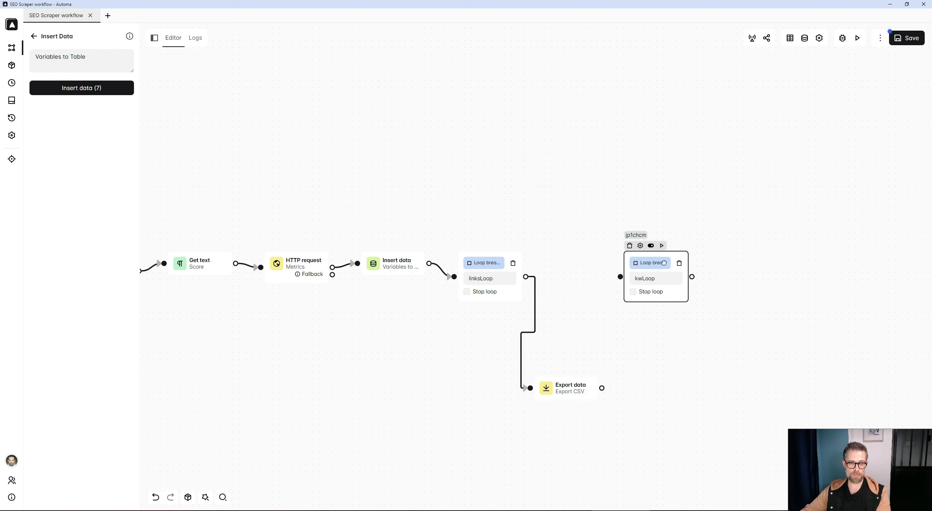
{"action": "left_click_drag", "start_coordinate": [603, 388], "coordinate": [620, 277]}
Auto-align the rewired workflow and save it
{"action": "left_click", "coordinate": [902, 43]}
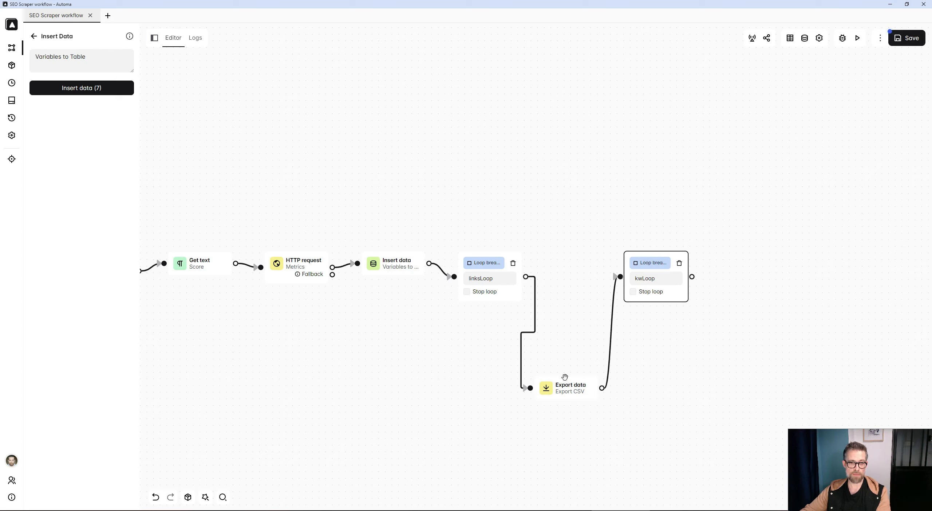
{"action": "left_click", "coordinate": [206, 497]}
{"action": "left_click", "coordinate": [899, 38]}
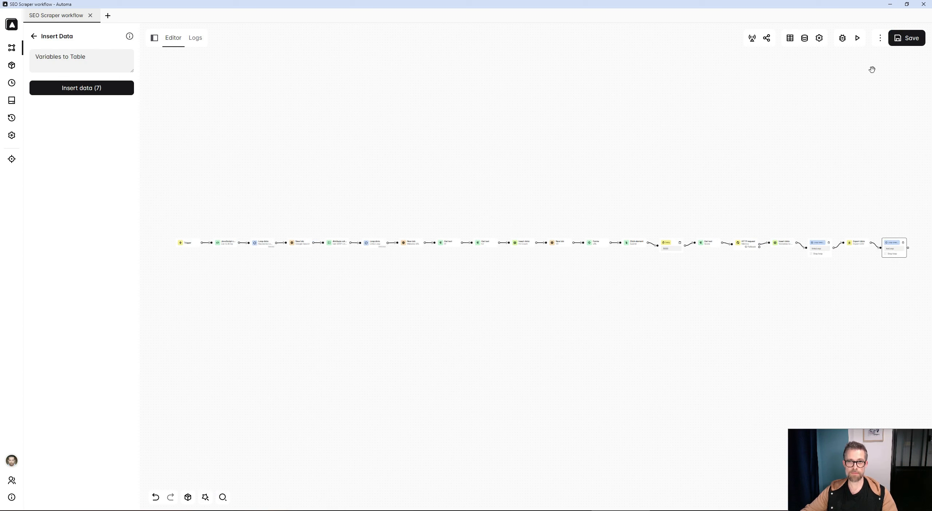
Run the SEO Scraper workflow with the keywords parameter set to "cbd,huile cbd"
{"action": "left_click", "coordinate": [858, 38]}
{"action": "type", "text": "c"}
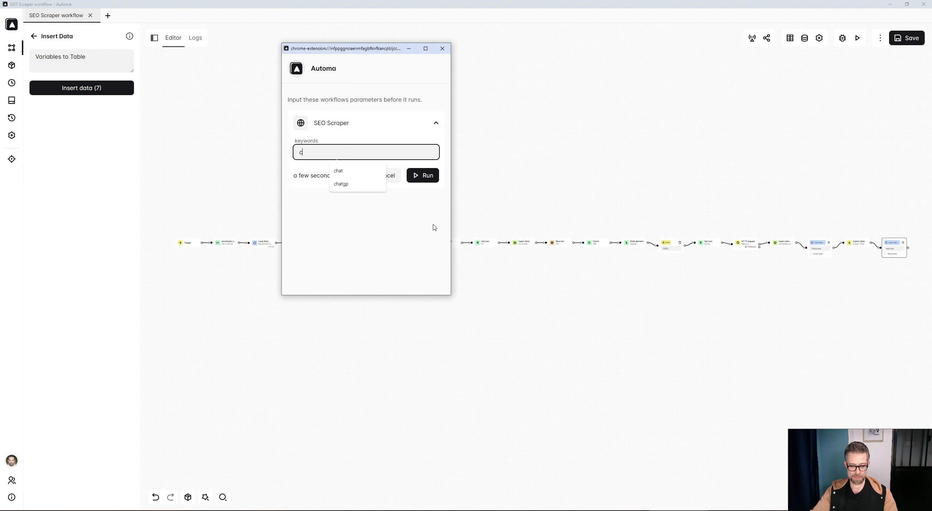
{"action": "type", "text": "bd,hui"}
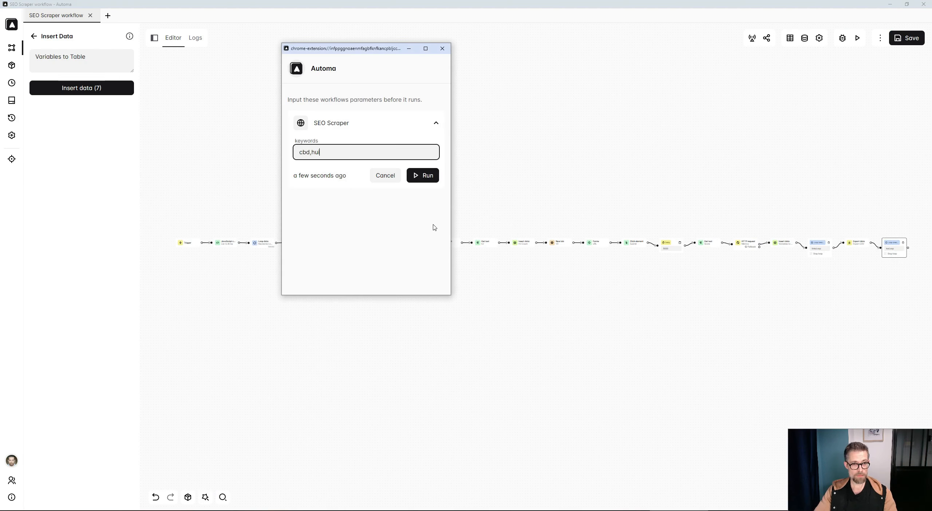
{"action": "type", "text": "le cbd"}
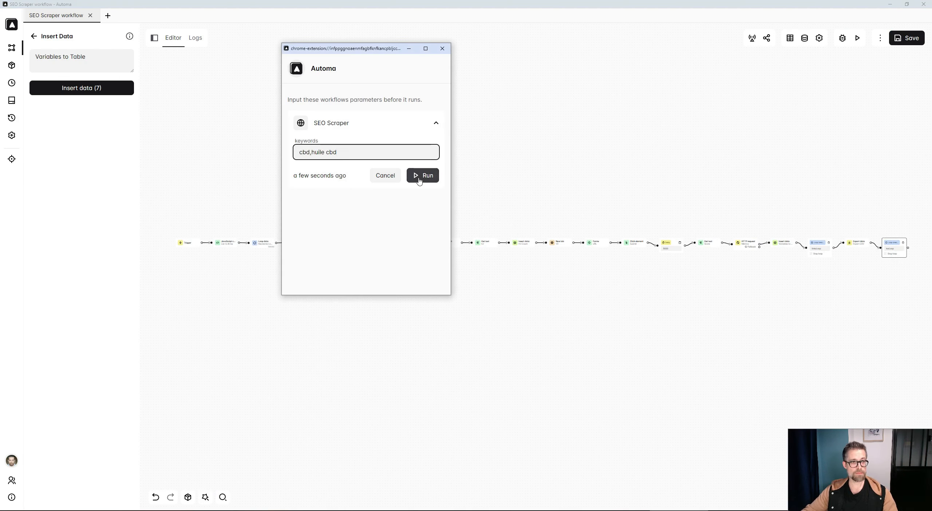
{"action": "left_click", "coordinate": [423, 175]}
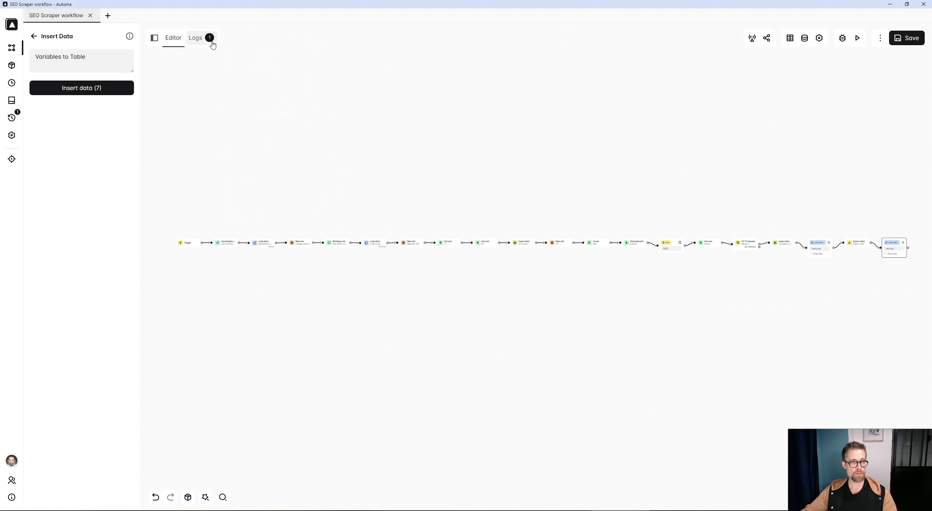
Check the workflow's logs, then switch to Chrome and open the exported websites.csv from the recent downloads
{"action": "left_click", "coordinate": [207, 39]}
{"action": "left_click", "coordinate": [697, 84]}
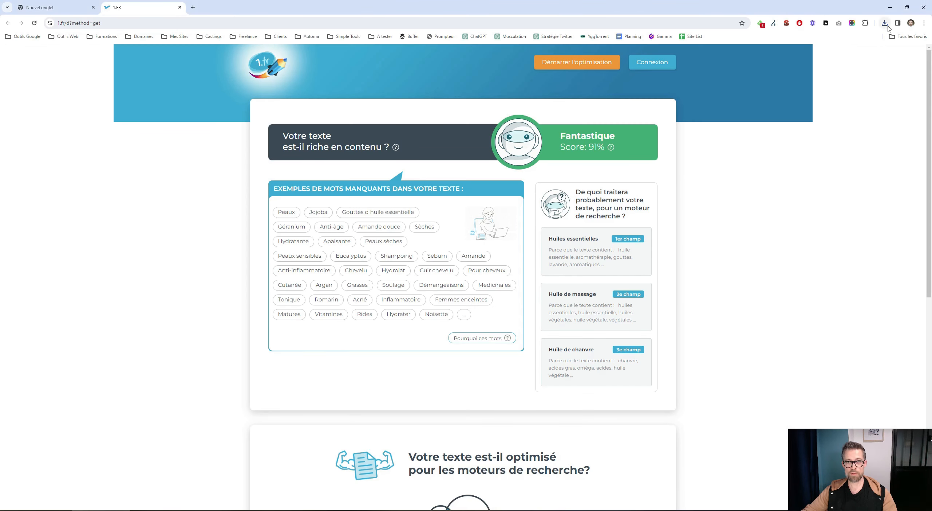
{"action": "left_click", "coordinate": [886, 26]}
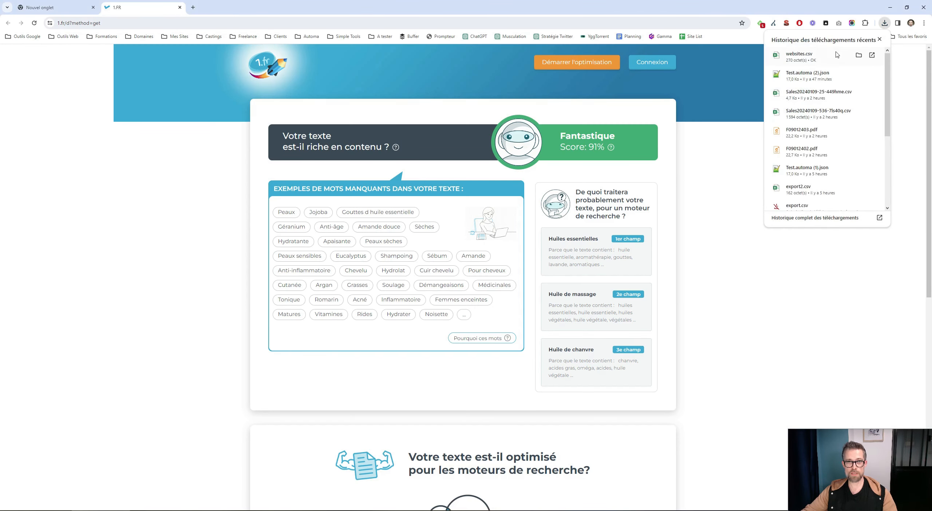
{"action": "left_click", "coordinate": [821, 59]}
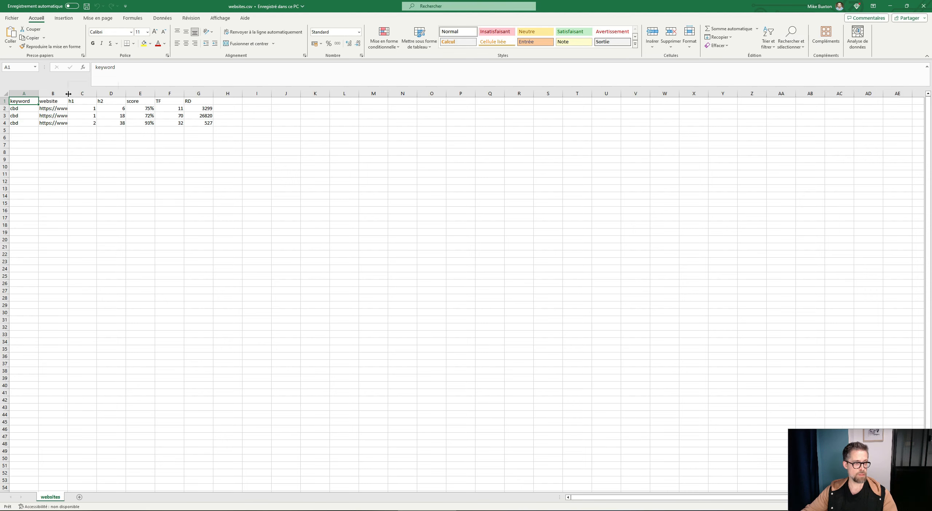
Fit the website column's width to its URLs and check the exported keywords and website addresses
{"action": "double_click", "coordinate": [68, 94]}
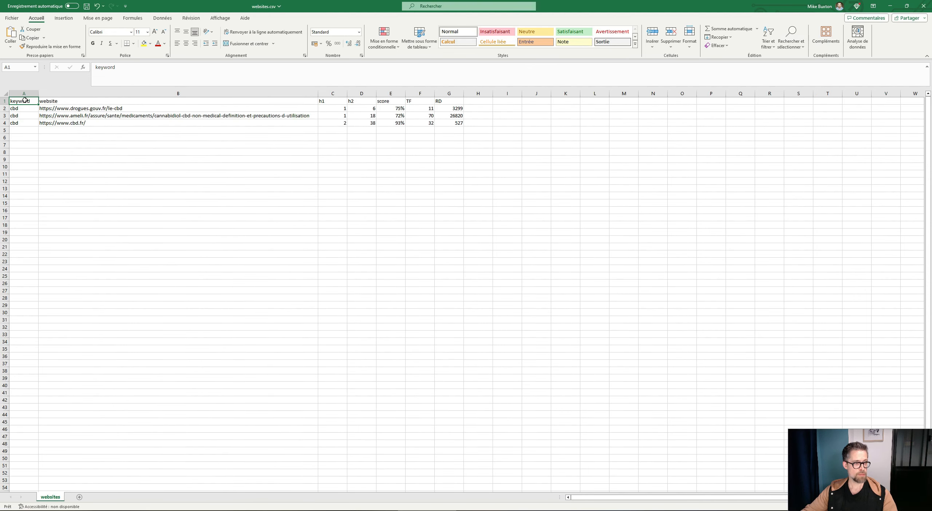
{"action": "key", "text": "Down"}
{"action": "key", "text": "Down"}
{"action": "key", "text": "Down"}
{"action": "left_click", "coordinate": [108, 109]}
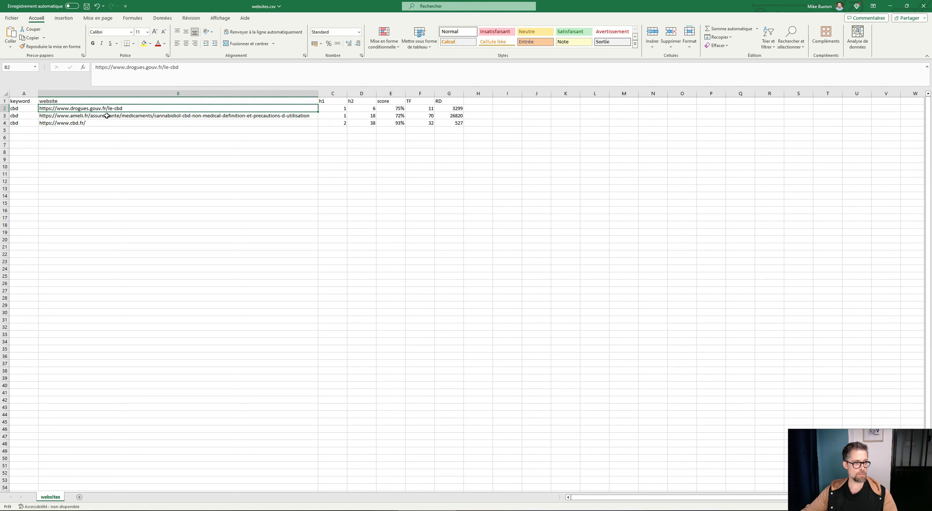
{"action": "left_click", "coordinate": [108, 116]}
{"action": "left_click", "coordinate": [106, 124]}
Check the h1, h2, score, TF and RD values exported for each website
{"action": "left_click", "coordinate": [342, 109]}
{"action": "left_click", "coordinate": [341, 117]}
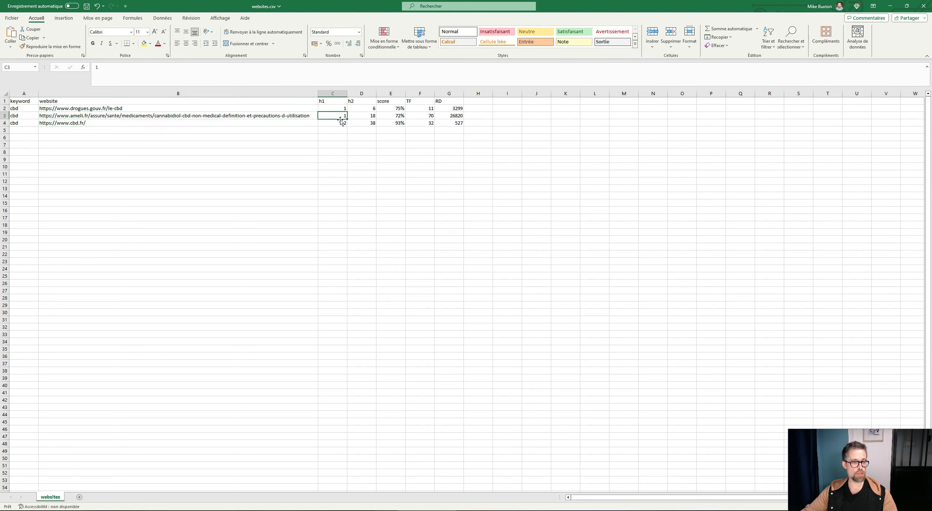
{"action": "left_click", "coordinate": [373, 106]}
{"action": "left_click", "coordinate": [371, 118]}
{"action": "left_click", "coordinate": [369, 127]}
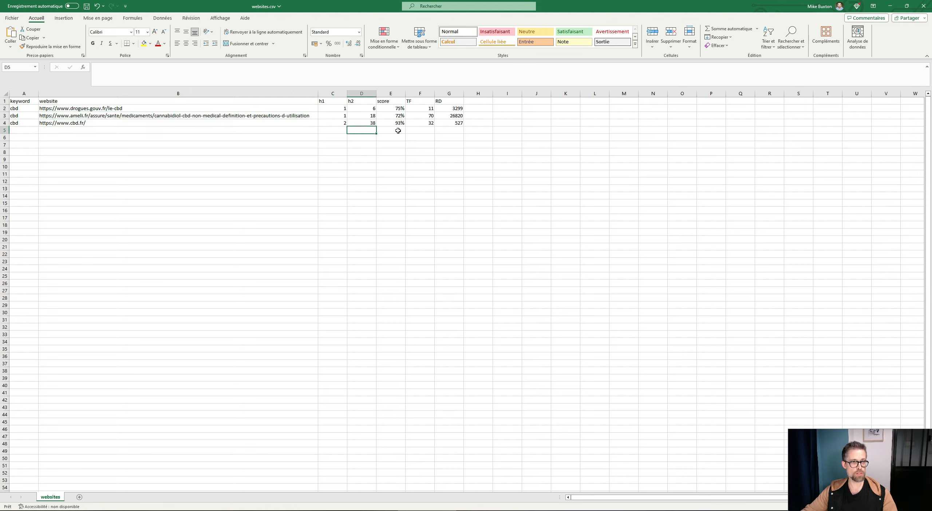
{"action": "left_click", "coordinate": [399, 109]}
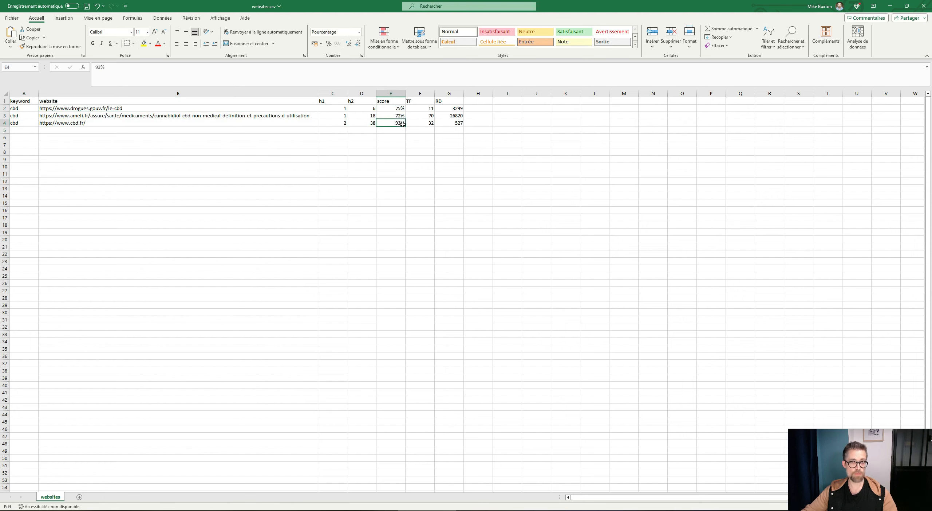
{"action": "left_click_drag", "start_coordinate": [428, 109], "coordinate": [447, 121]}
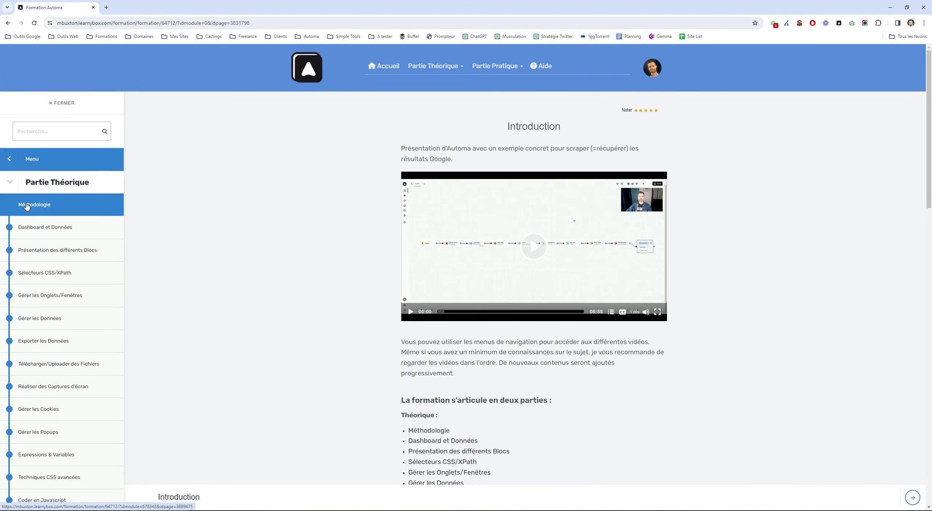
In Chrome, look through the Formation Automa course's lesson lists for Partie Théorique and Partie Pratique
{"action": "scroll", "coordinate": [26, 206], "scroll_direction": "down", "scroll_amount": 4}
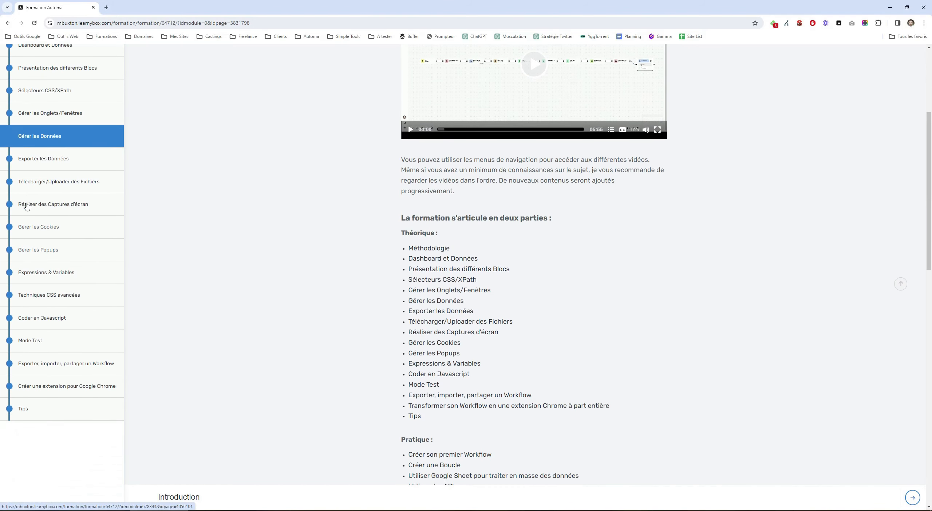
{"action": "scroll", "coordinate": [27, 206], "scroll_direction": "up", "scroll_amount": 5}
{"action": "left_click", "coordinate": [15, 161]}
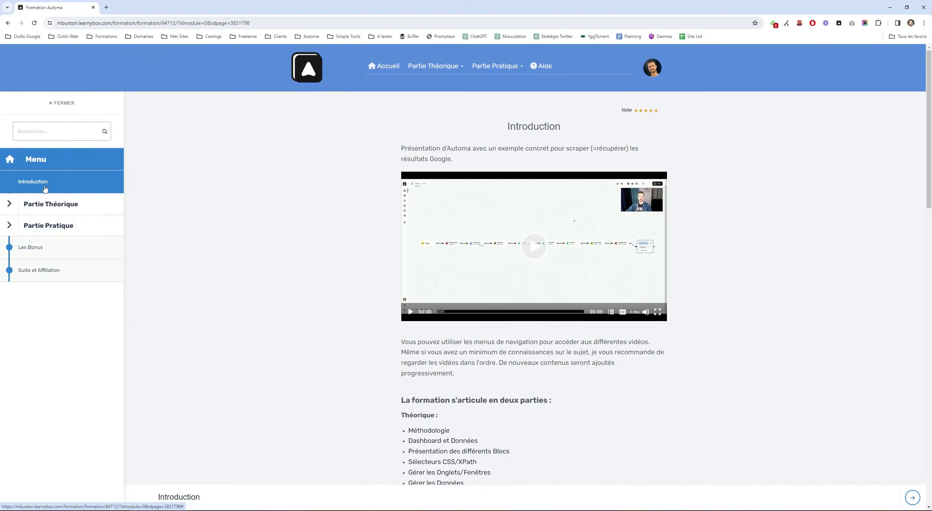
{"action": "left_click", "coordinate": [46, 216]}
{"action": "scroll", "coordinate": [46, 214], "scroll_direction": "down", "scroll_amount": 6}
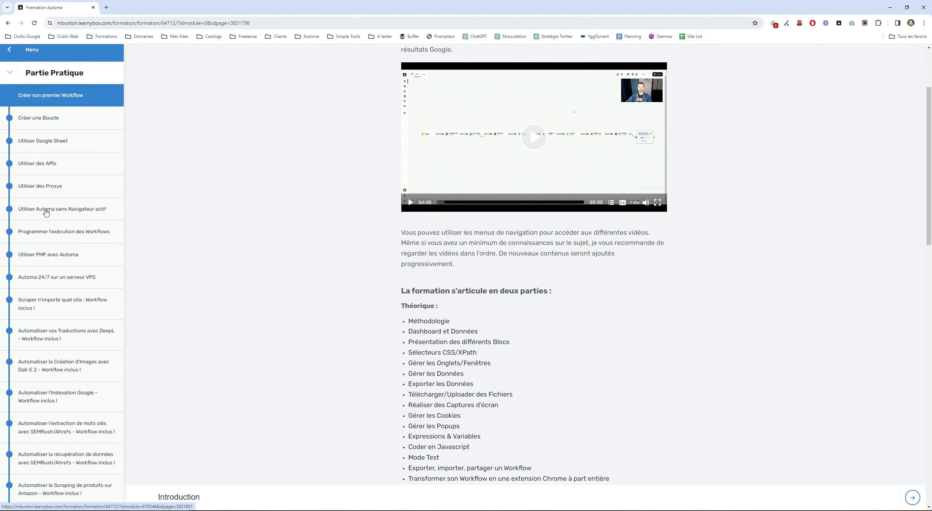
{"action": "scroll", "coordinate": [45, 211], "scroll_direction": "down", "scroll_amount": 6}
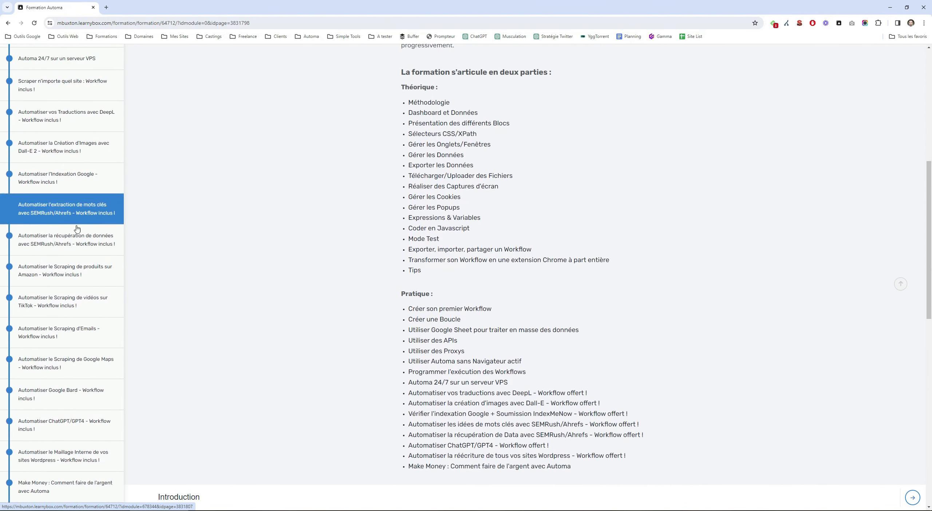